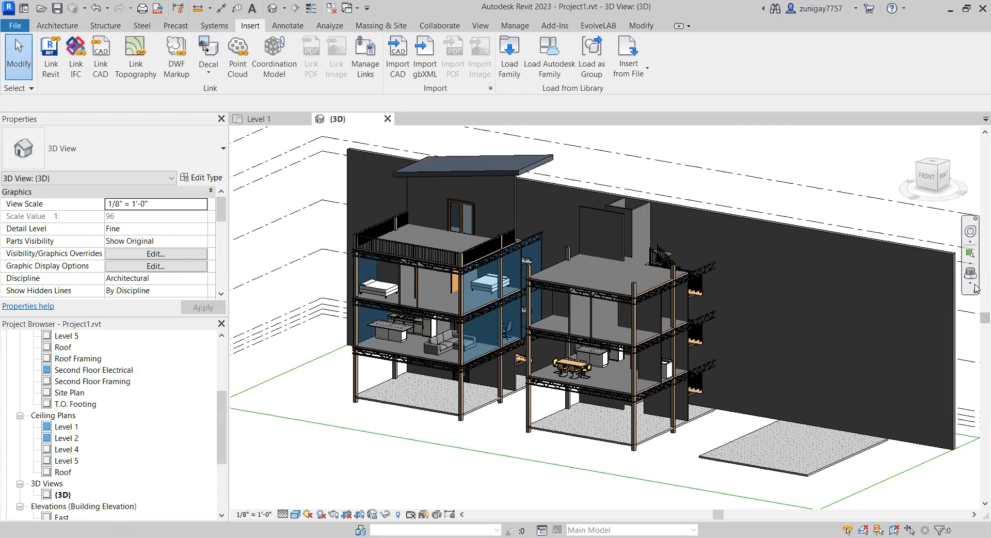
# Step: Create a new project from the Residential-Default.rte template in the English-Imperial folder
pyautogui.click(972, 279)
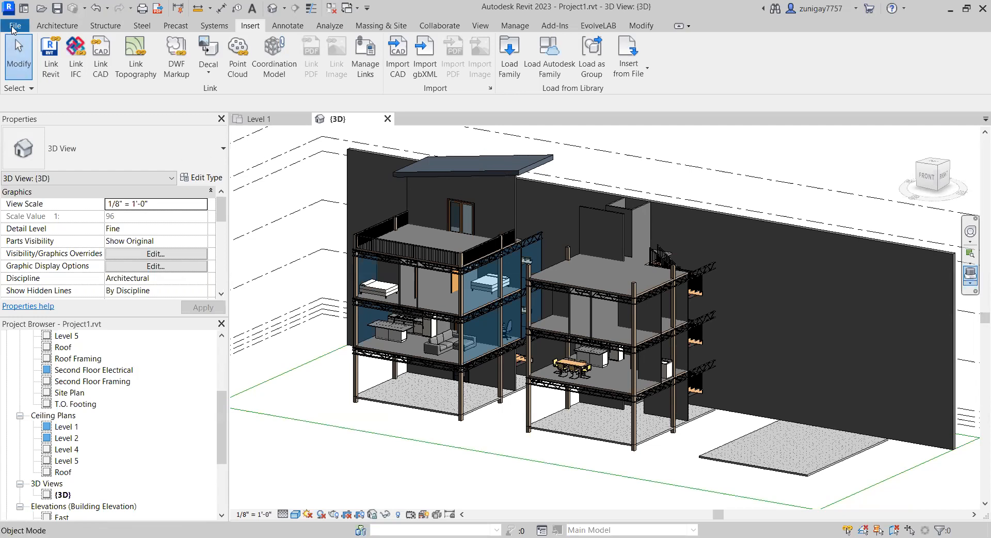
pyautogui.click(15, 26)
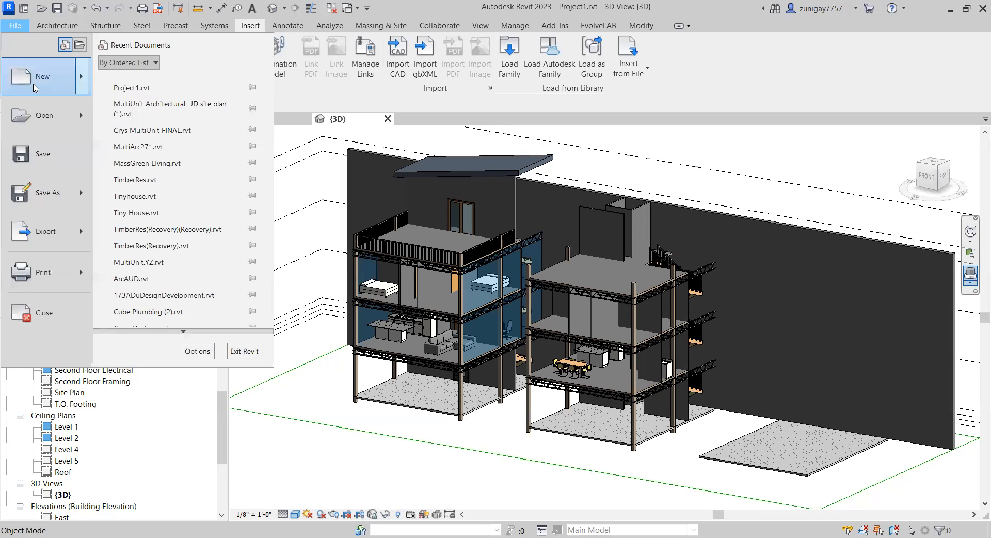
pyautogui.click(35, 87)
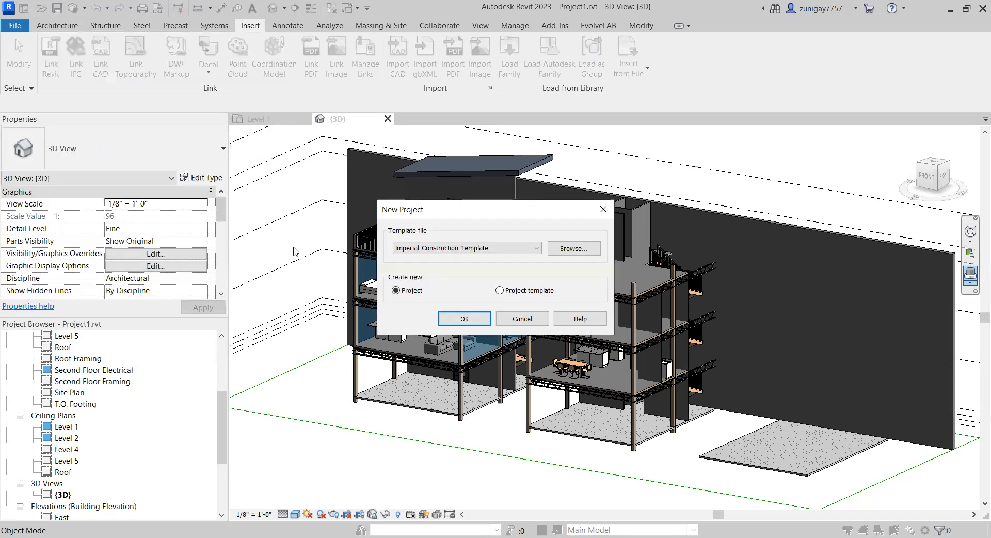
pyautogui.click(562, 256)
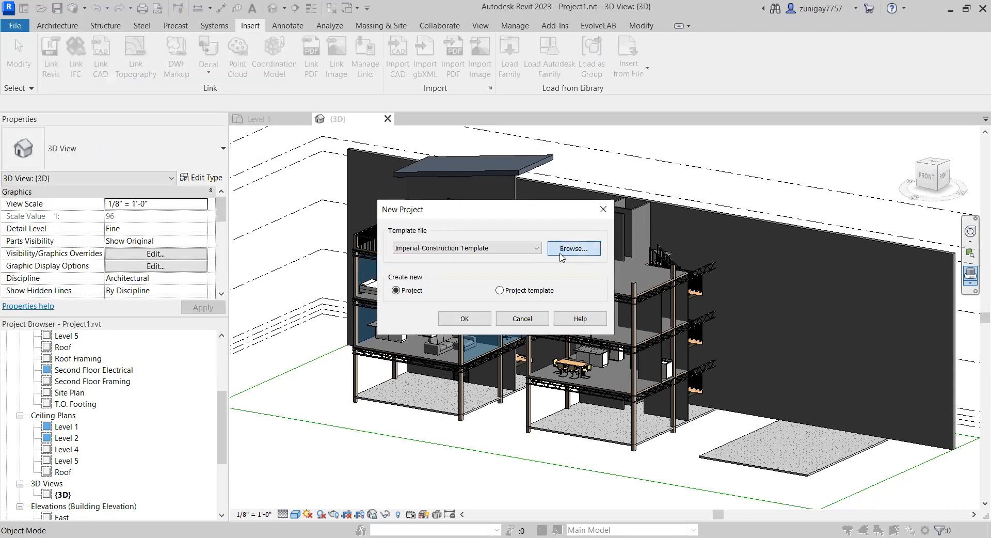
pyautogui.click(419, 301)
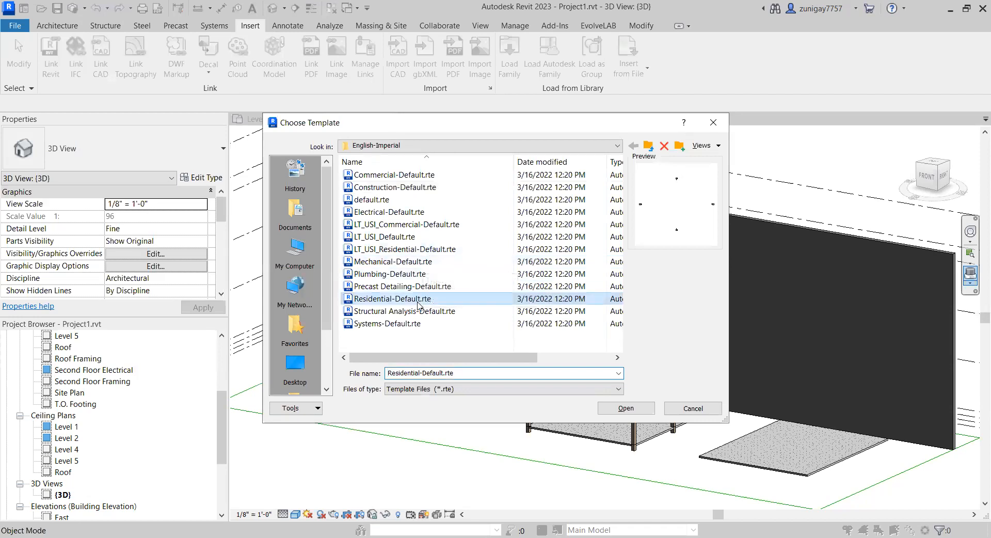
pyautogui.click(626, 408)
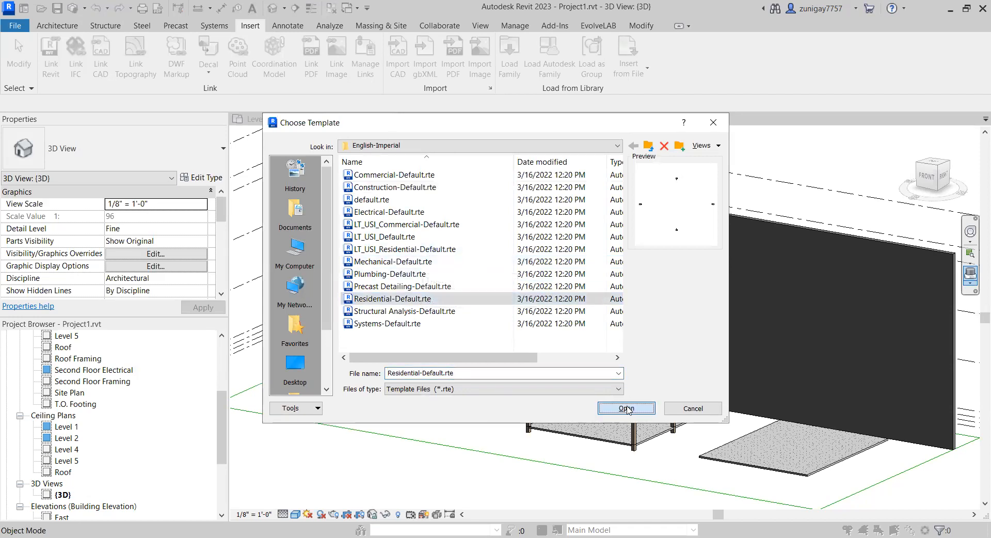
pyautogui.click(453, 319)
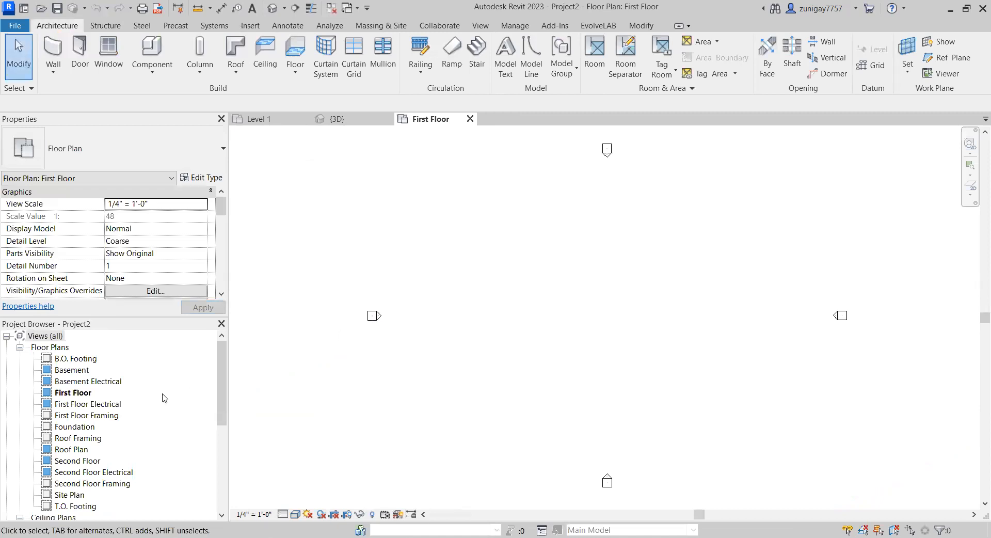
# Step: Open the South building elevation view of the new project
pyautogui.scroll(-5, 145, 395)
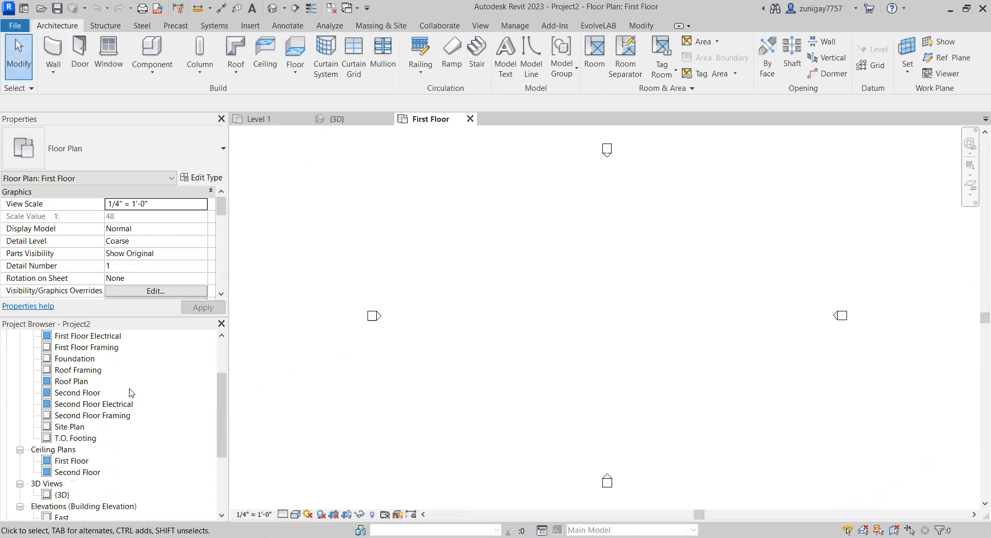
pyautogui.scroll(-1, 124, 404)
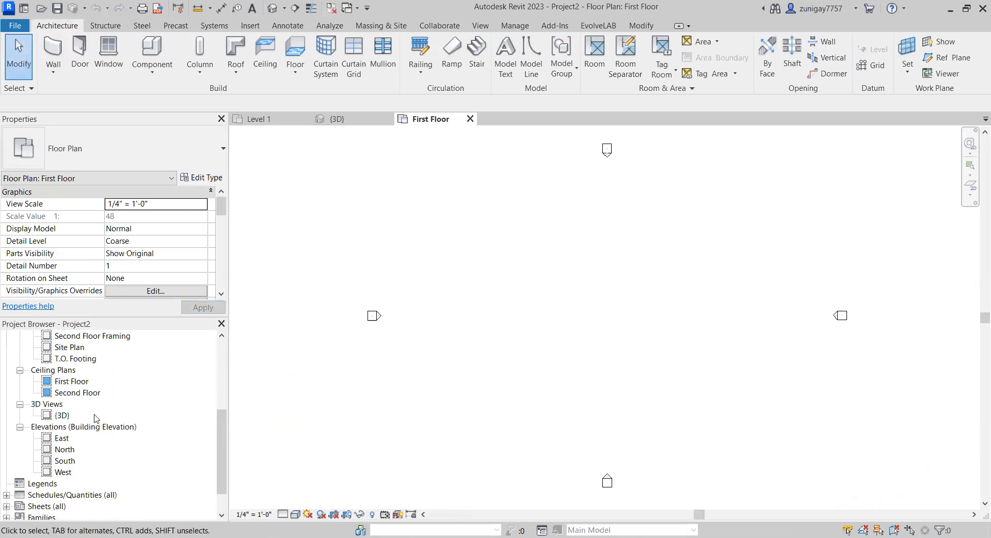
pyautogui.doubleClick(62, 461)
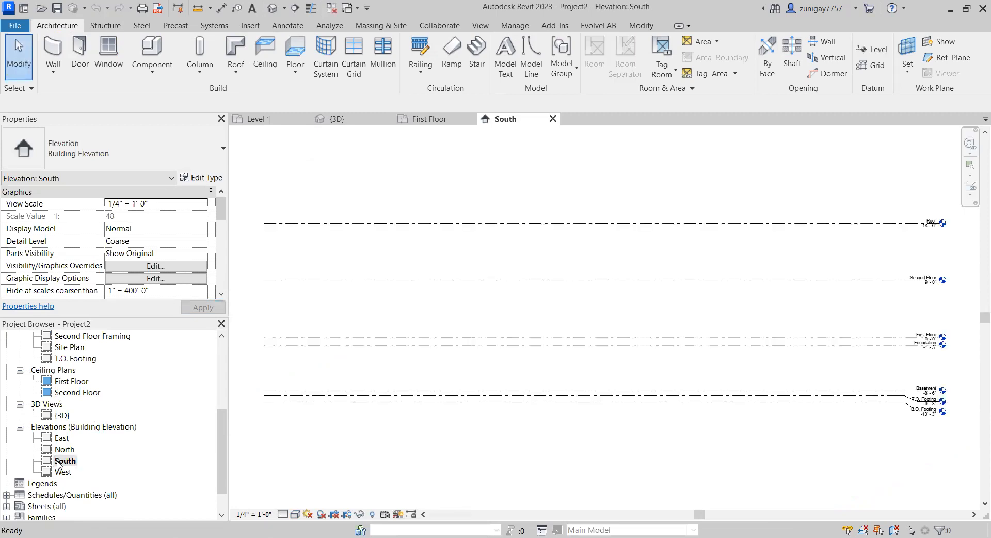
# Step: Delete the Basement level together with its associated floor plan views
pyautogui.scroll(4, 764, 331)
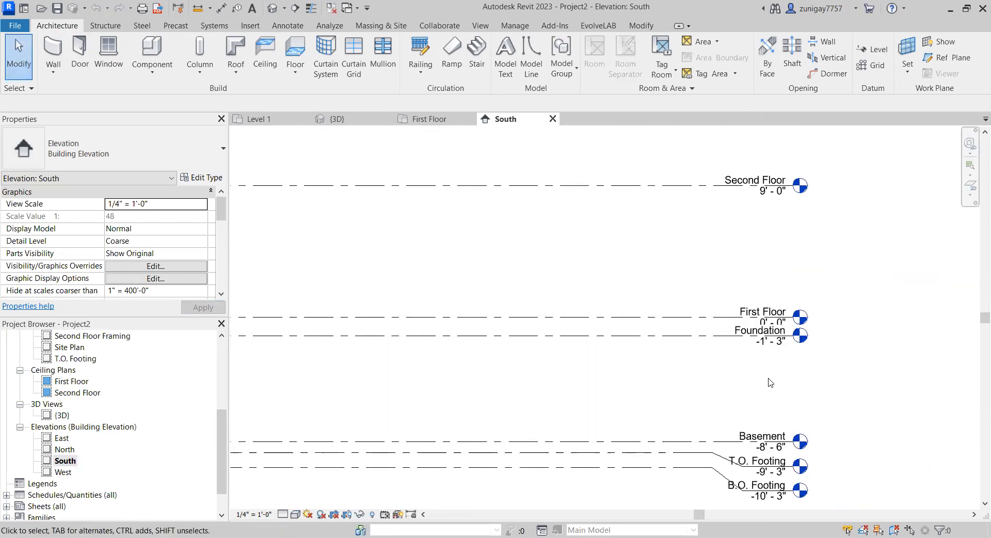
pyautogui.click(750, 354)
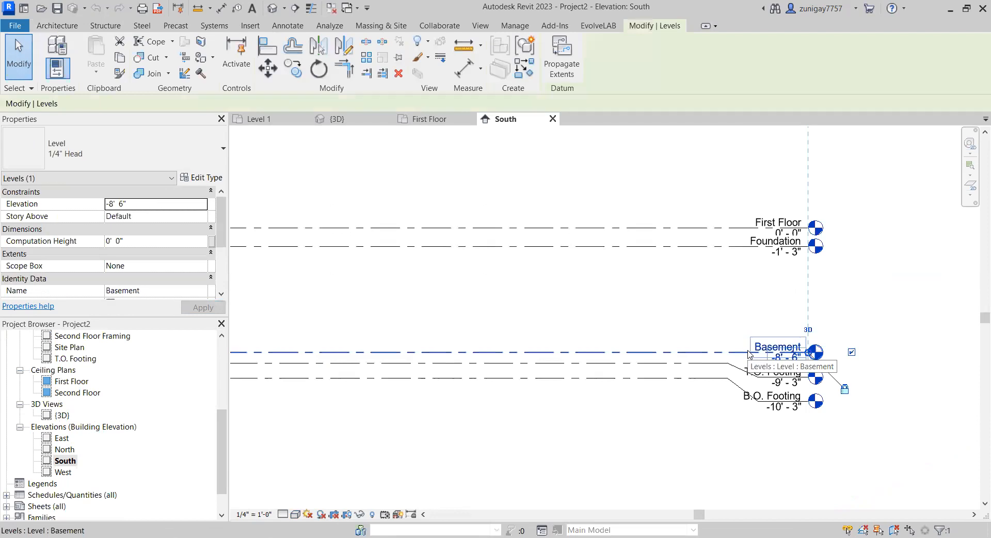
pyautogui.press('Delete')
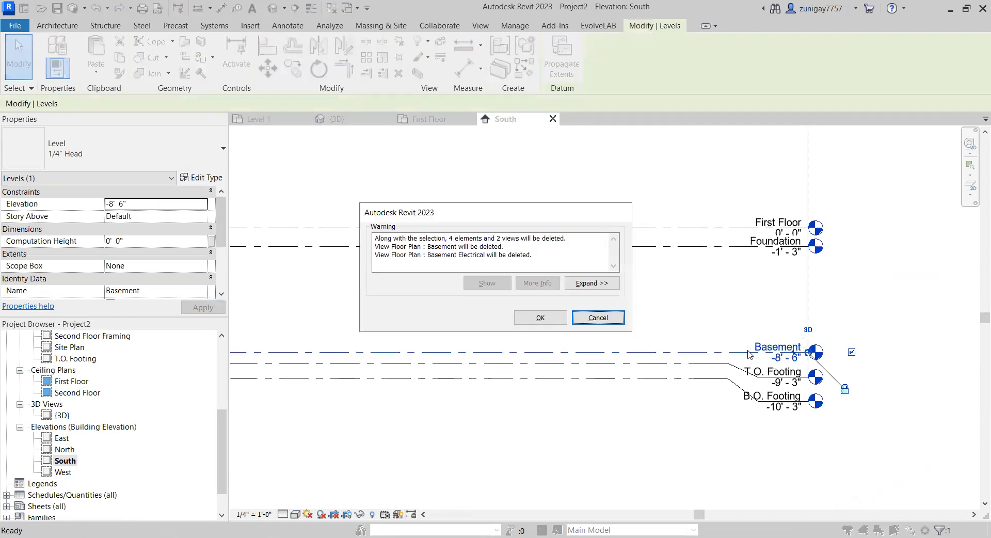
pyautogui.click(540, 318)
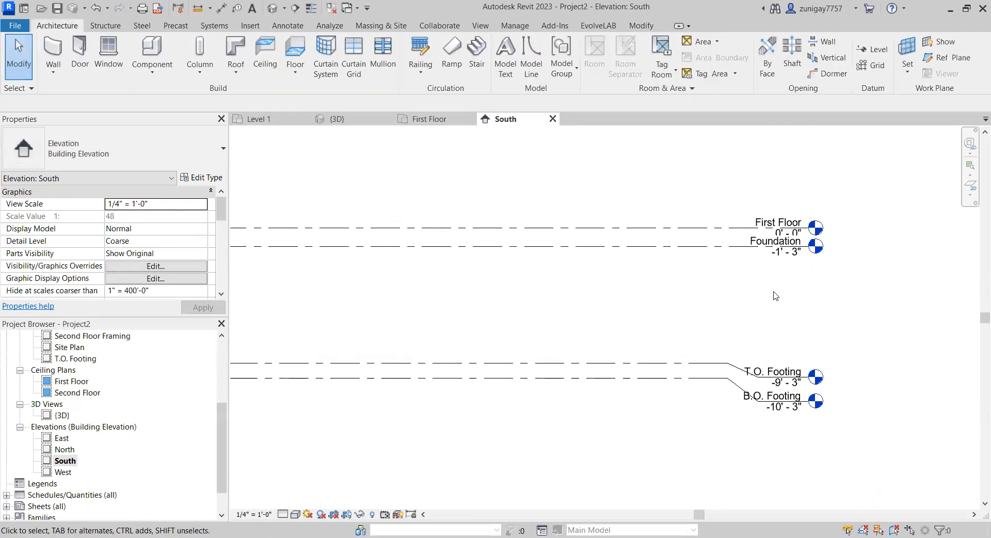
# Step: Set the T.O. Footing level's elevation to -2' 3"
pyautogui.scroll(2, 781, 383)
pyautogui.click(782, 383)
pyautogui.click(782, 382)
pyautogui.click(766, 383)
pyautogui.press('BackSpace')
pyautogui.write('2')
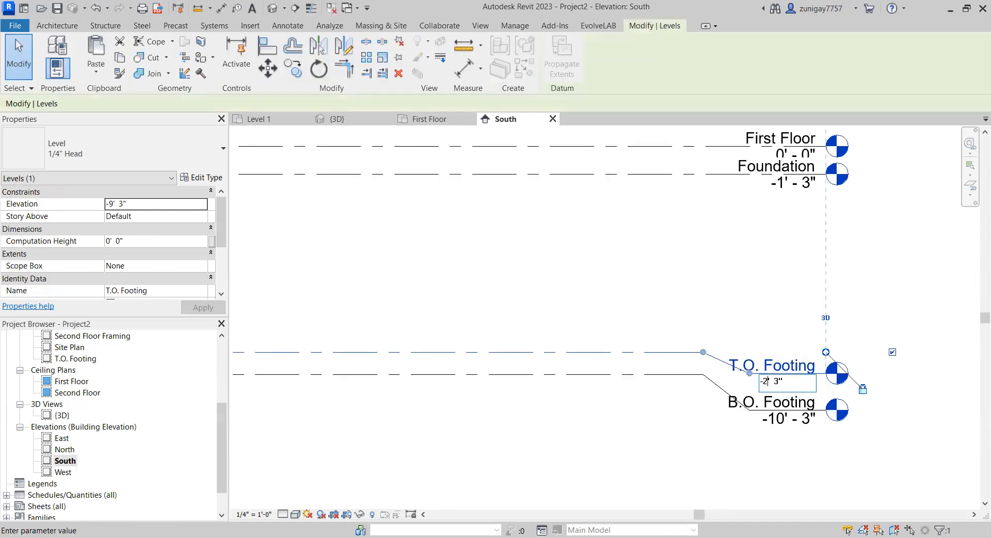
pyautogui.press('Return')
# Step: Set the B.O. Footing level's elevation to -3' 3"
pyautogui.click(781, 423)
pyautogui.click(782, 418)
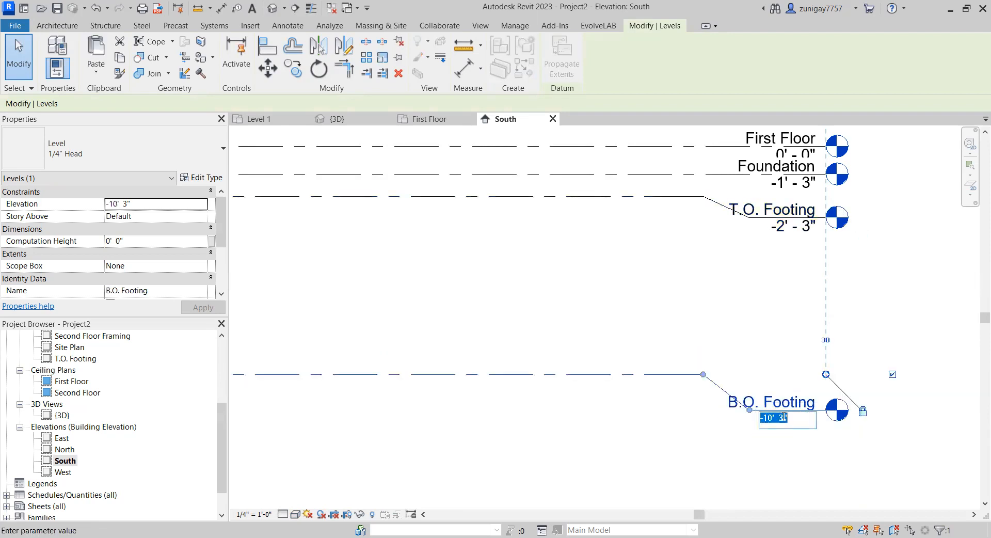
pyautogui.click(773, 419)
pyautogui.press('BackSpace')
pyautogui.press('BackSpace')
pyautogui.write('3')
pyautogui.press('Return')
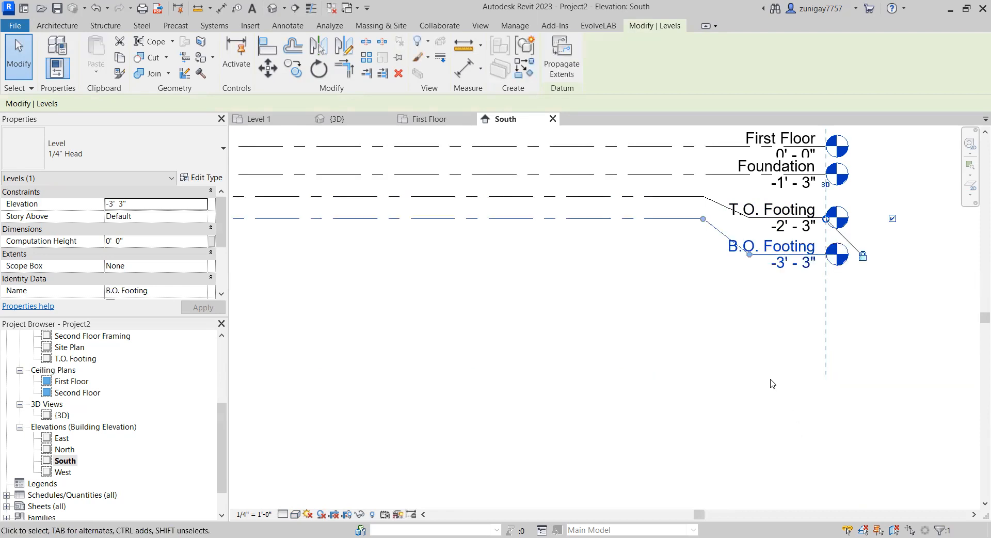
# Step: Rename the First Floor level to Level 1, renaming its corresponding views as well
pyautogui.scroll(-4, 772, 383)
pyautogui.scroll(2, 778, 337)
pyautogui.scroll(2, 777, 337)
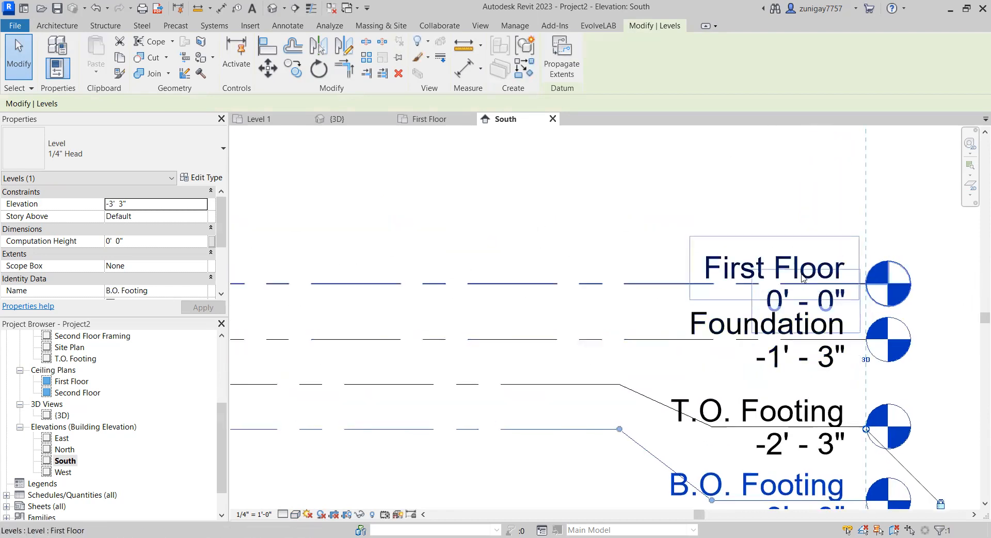
pyautogui.click(801, 265)
pyautogui.click(838, 274)
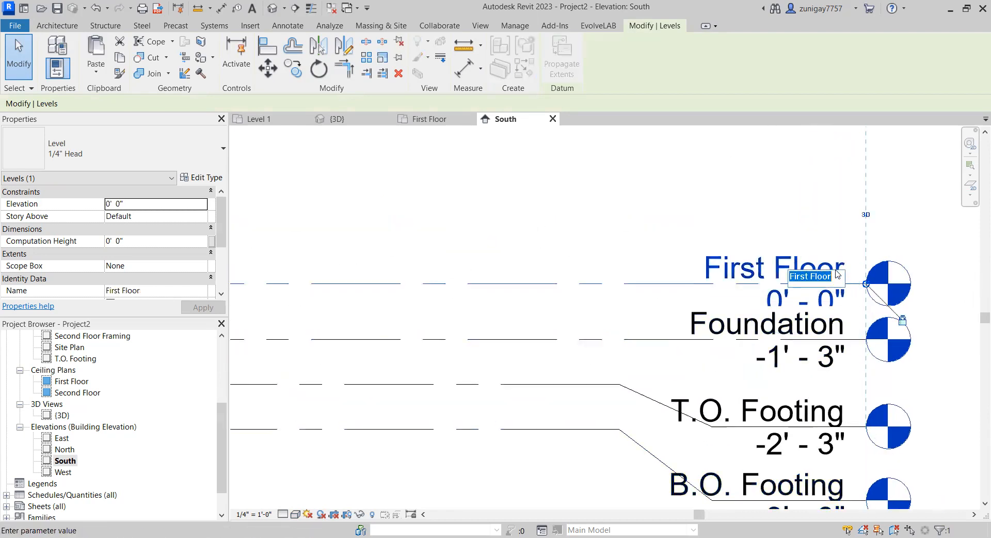
pyautogui.write('Level 1')
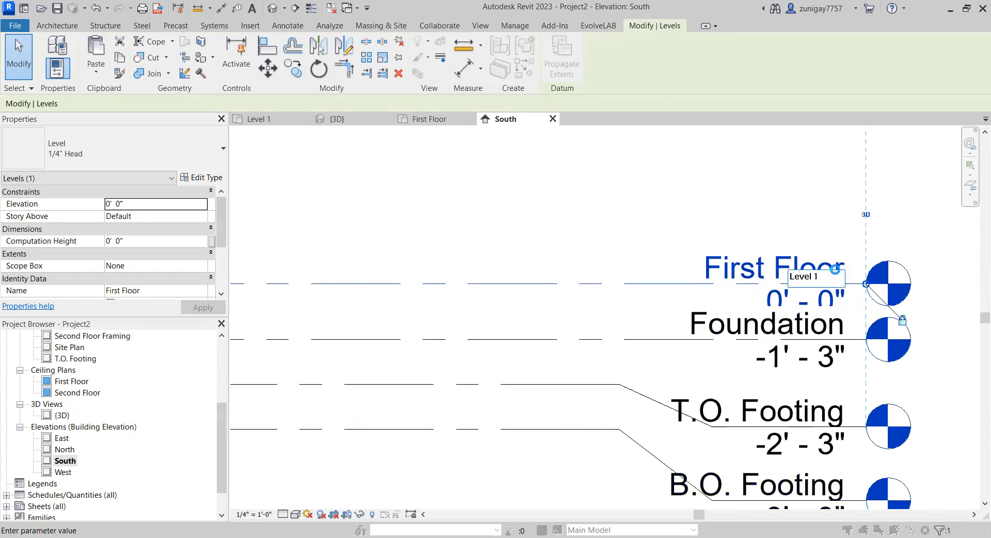
pyautogui.press('Return')
pyautogui.click(543, 277)
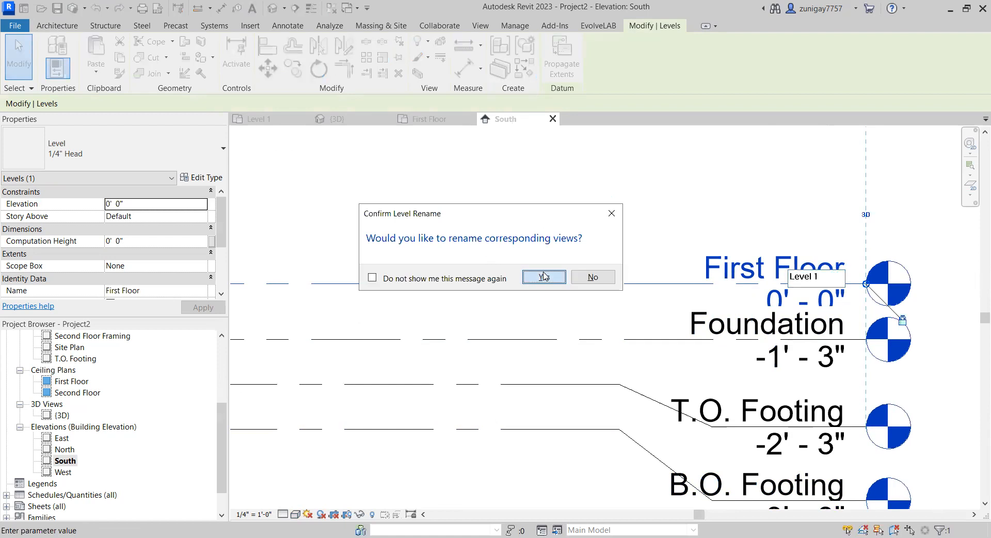
# Step: Rename the Second Floor level to Level 2, including its corresponding views
pyautogui.moveTo(686, 307); pyautogui.dragTo(652, 480, button='middle')
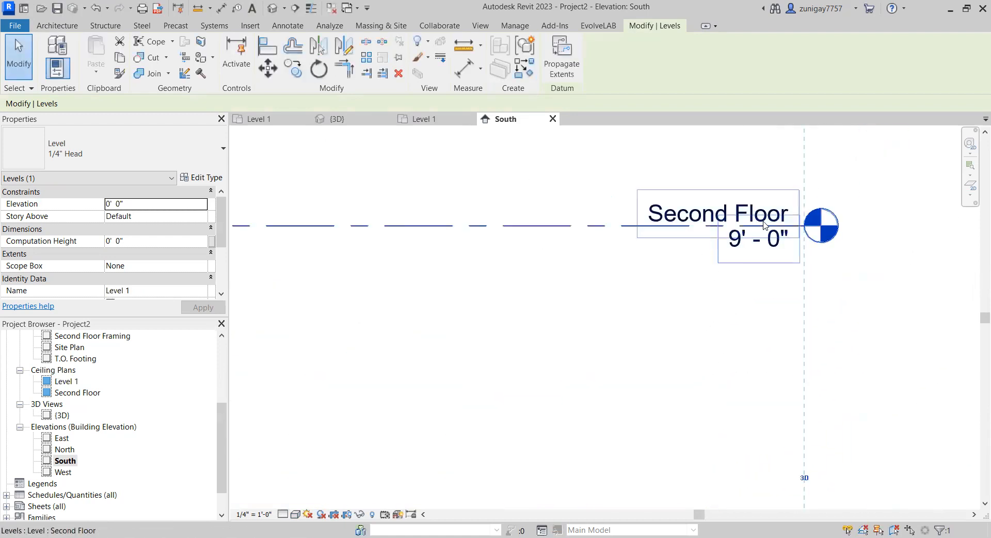
pyautogui.click(768, 213)
pyautogui.click(769, 212)
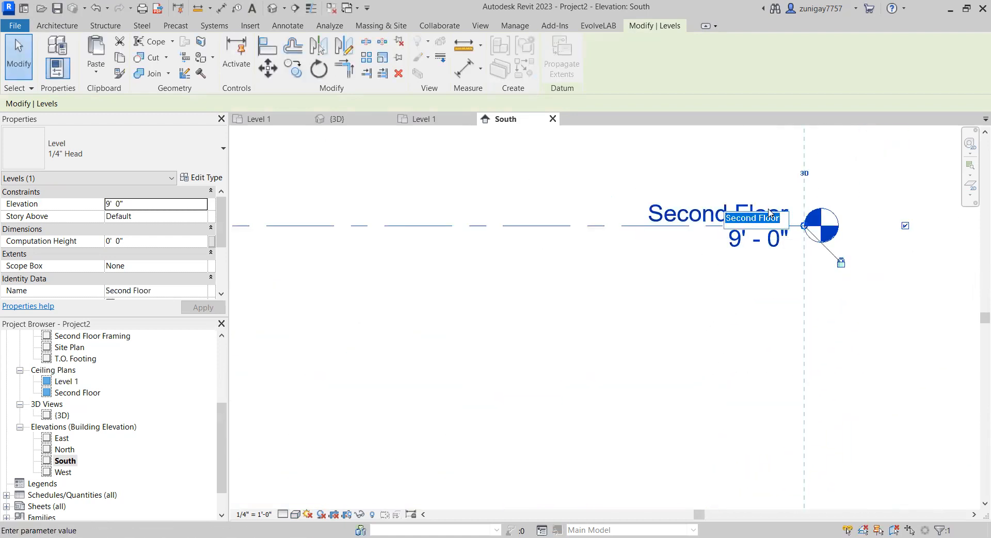
pyautogui.write('Level 2')
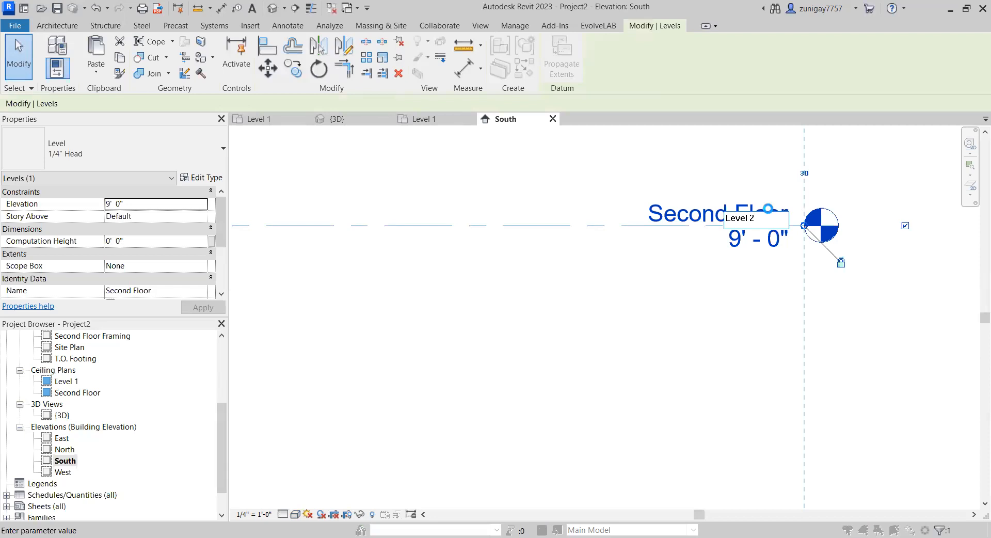
pyautogui.press('Return')
pyautogui.click(544, 278)
# Step: Set the Level 2 elevation to 10' 0"
pyautogui.click(738, 236)
pyautogui.write('10')
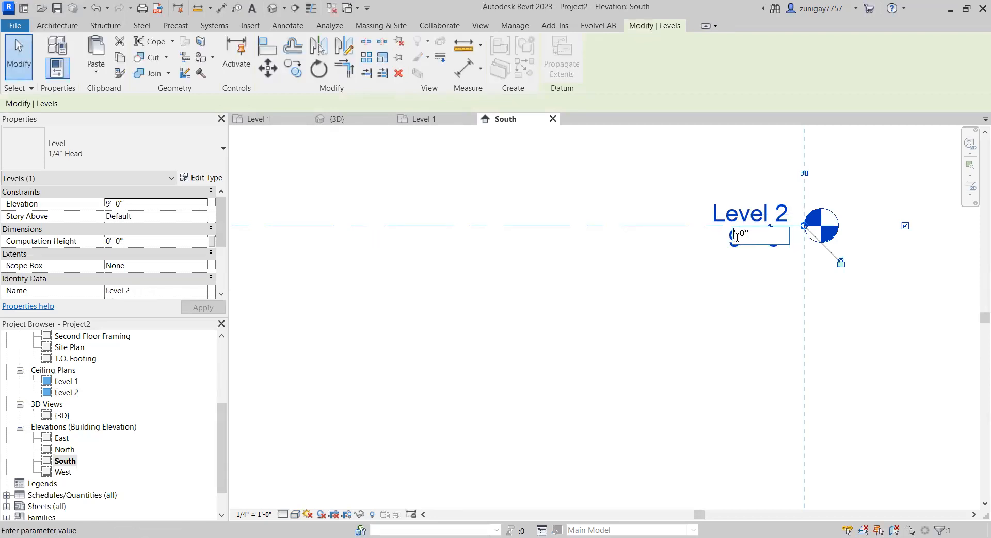
pyautogui.click(673, 315)
# Step: Rename the Roof level above Level 2 to Level 3
pyautogui.moveTo(650, 274); pyautogui.dragTo(664, 352, button='middle')
pyautogui.scroll(-1, 664, 352)
pyautogui.moveTo(664, 305); pyautogui.dragTo(706, 364, button='middle')
pyautogui.scroll(-1, 705, 364)
pyautogui.click(764, 217)
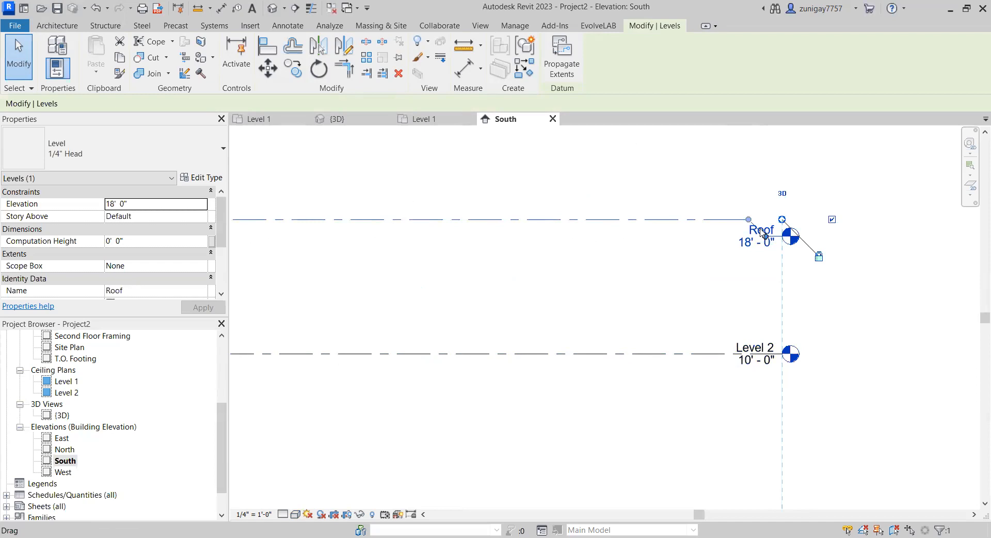
pyautogui.press('Escape')
pyautogui.scroll(4, 767, 228)
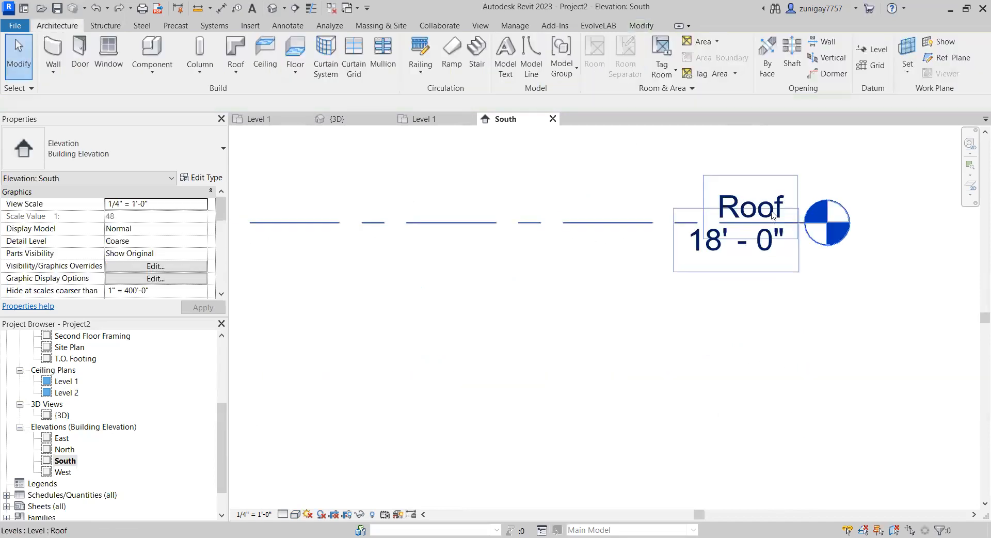
pyautogui.click(783, 202)
pyautogui.click(779, 207)
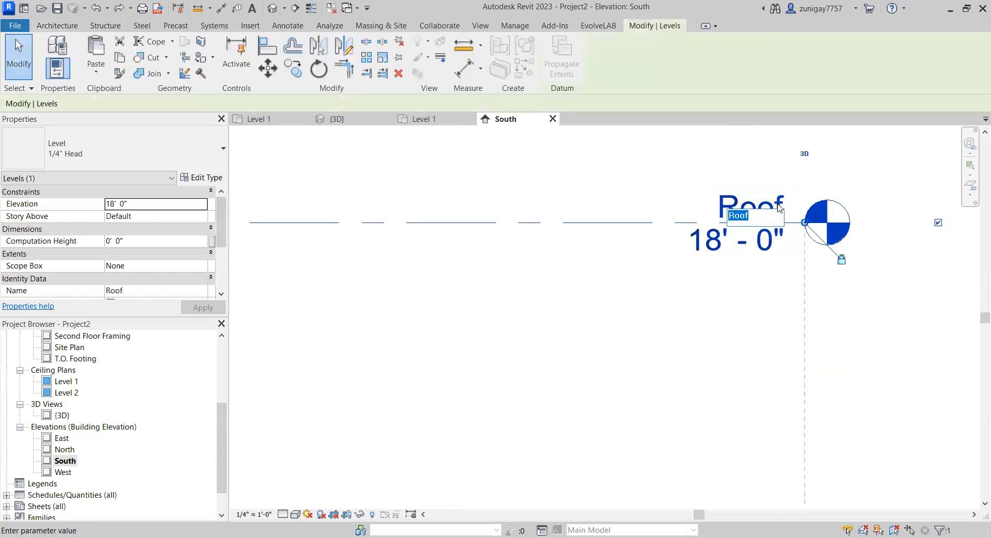
pyautogui.write('Level 3')
pyautogui.press('Return')
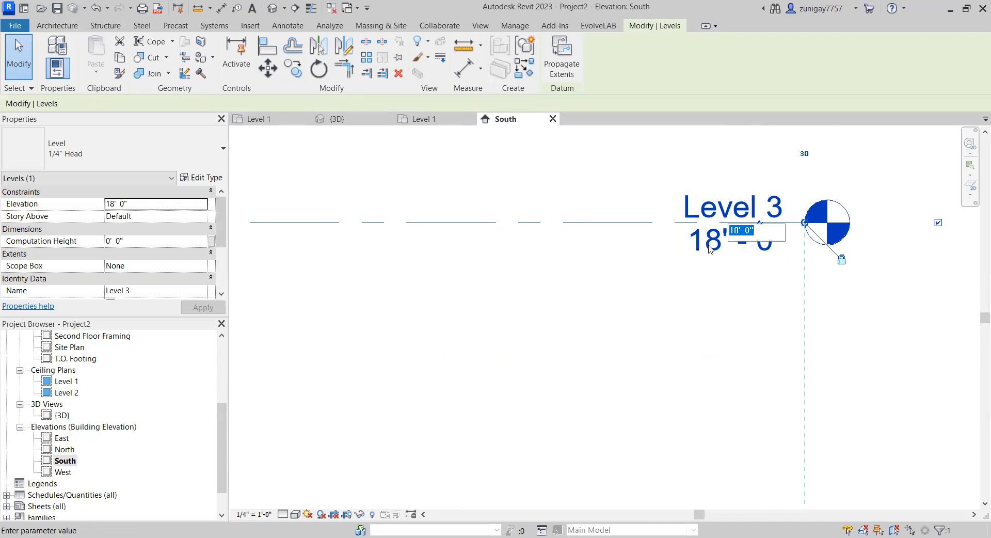
# Step: Set the Level 3 elevation to 20' 0" and deselect the level
pyautogui.click(714, 244)
pyautogui.click(739, 231)
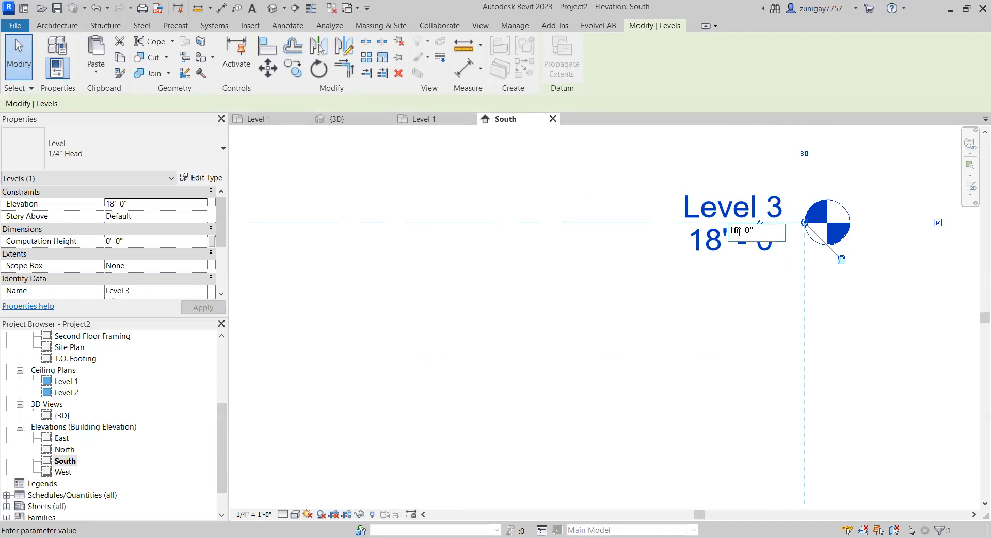
pyautogui.press('BackSpace')
pyautogui.press('BackSpace')
pyautogui.write('20')
pyautogui.press('Return')
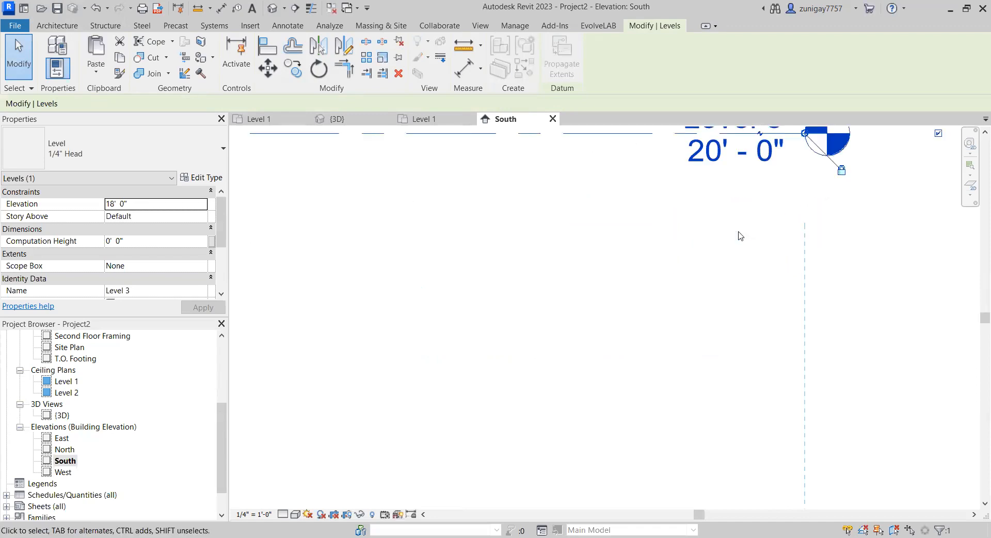
pyautogui.scroll(-3, 661, 266)
pyautogui.scroll(-6, 691, 317)
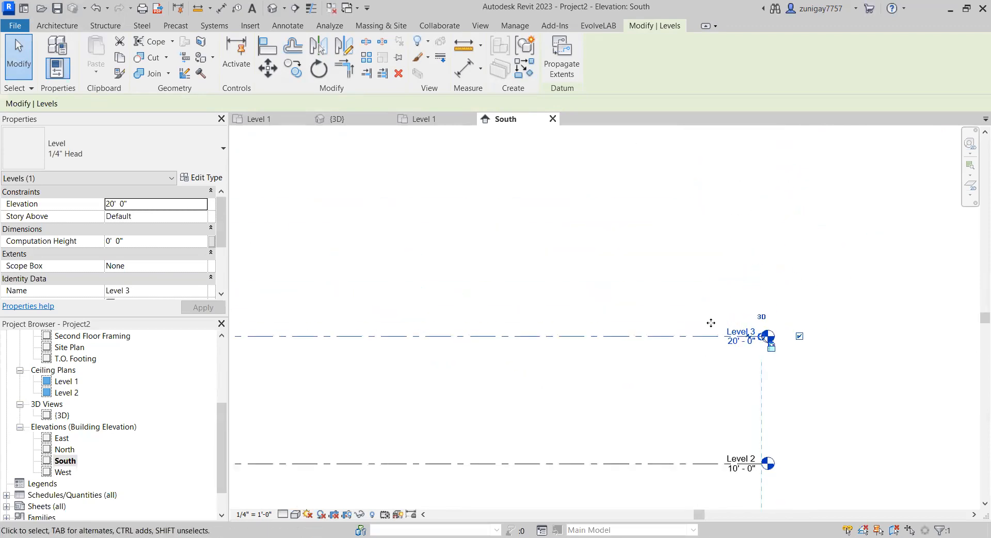
pyautogui.moveTo(671, 310); pyautogui.dragTo(667, 298, button='middle')
pyautogui.click(628, 272)
# Step: Draw a new level 10' 0" above Level 3, aligned with both ends of the existing levels
pyautogui.scroll(1, 628, 274)
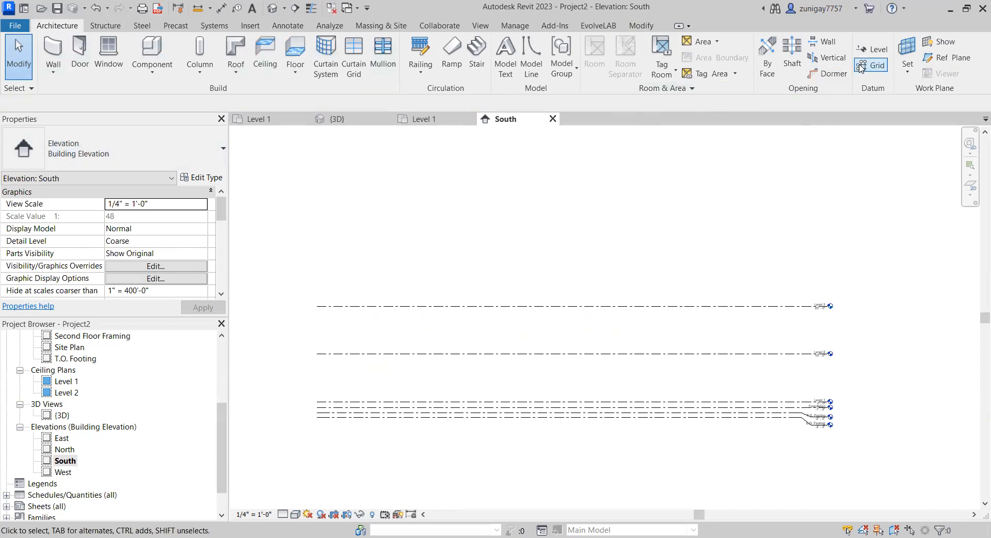
pyautogui.click(875, 51)
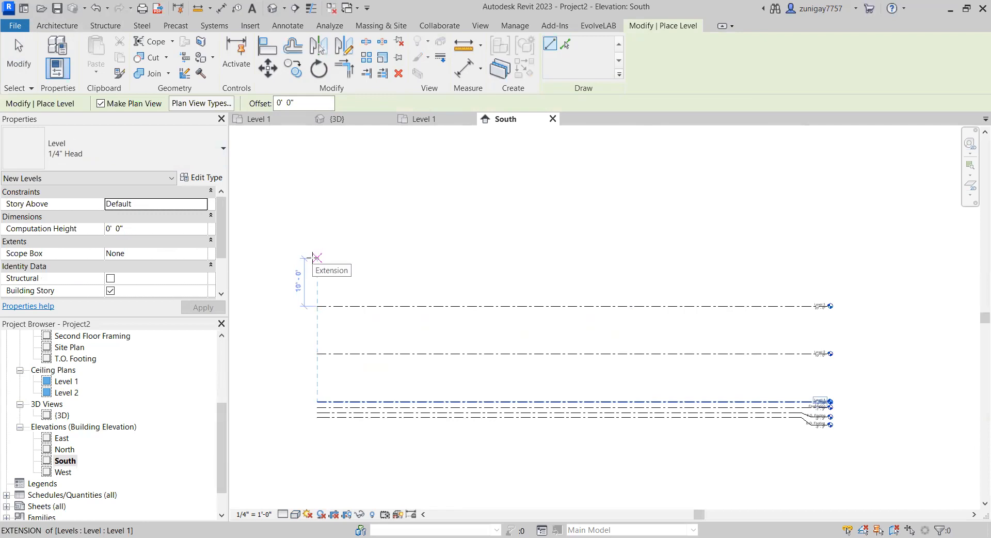
pyautogui.click(316, 257)
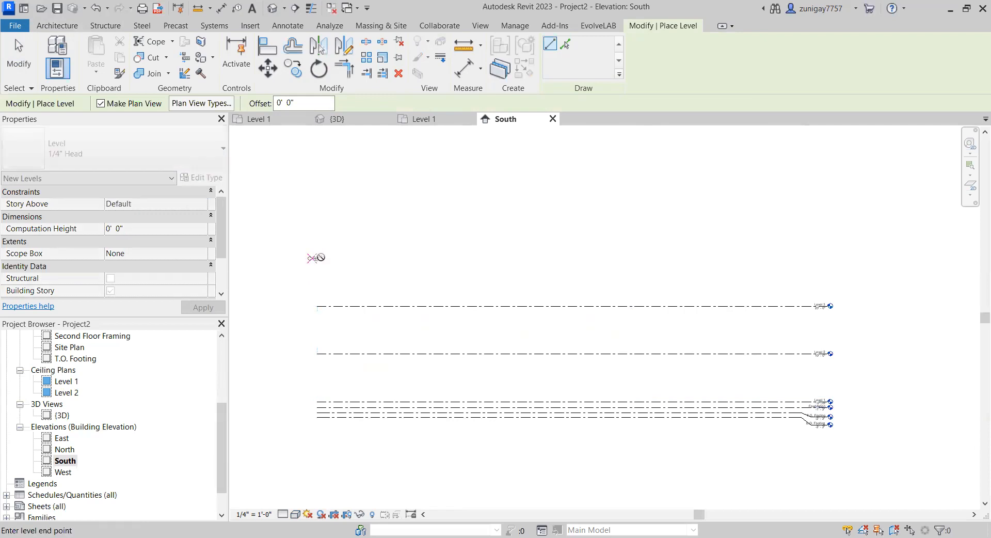
pyautogui.click(827, 276)
pyautogui.moveTo(607, 270); pyautogui.dragTo(619, 323, button='middle')
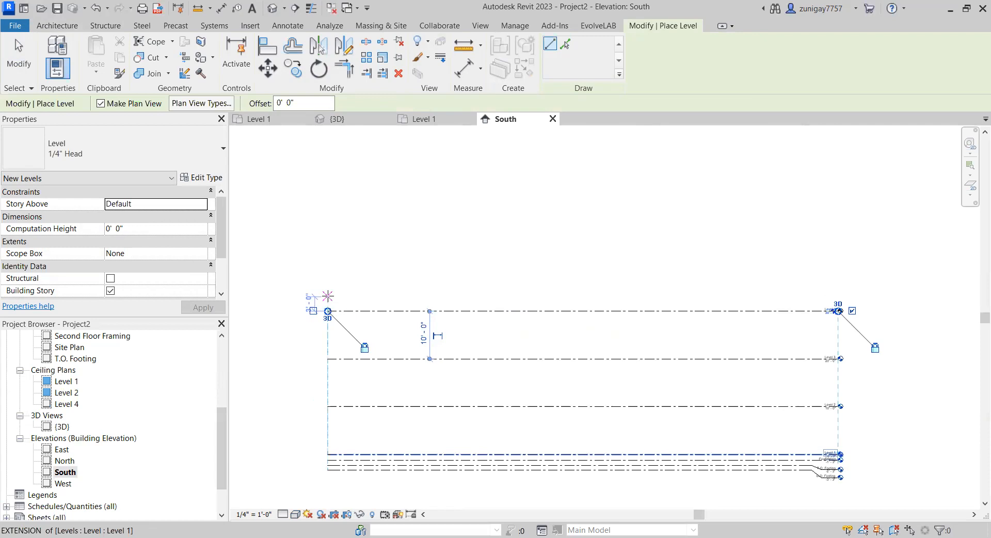
# Step: Draw two more full-length levels at elevations 33' 0" and 40' 0", aligned with the levels below
pyautogui.click(328, 296)
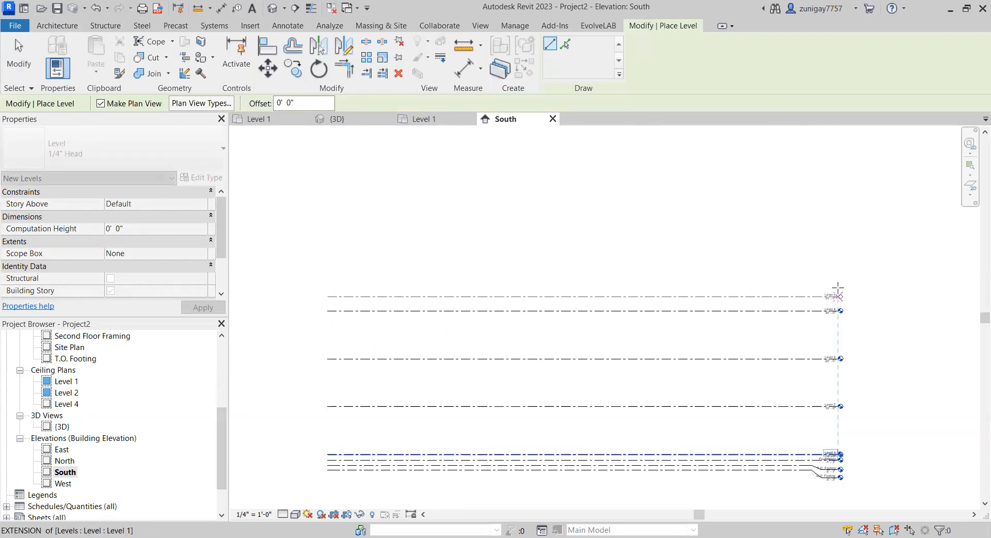
pyautogui.click(840, 295)
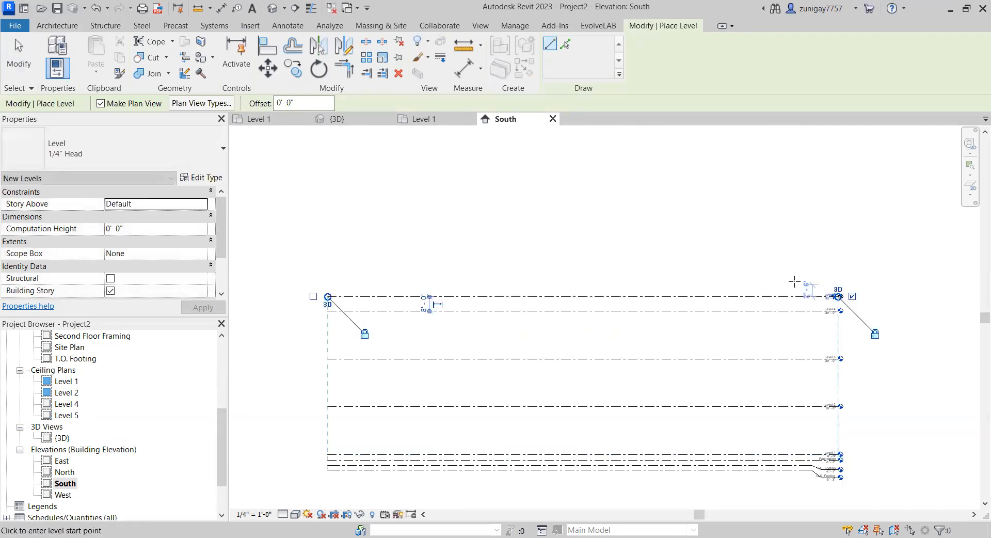
pyautogui.click(328, 263)
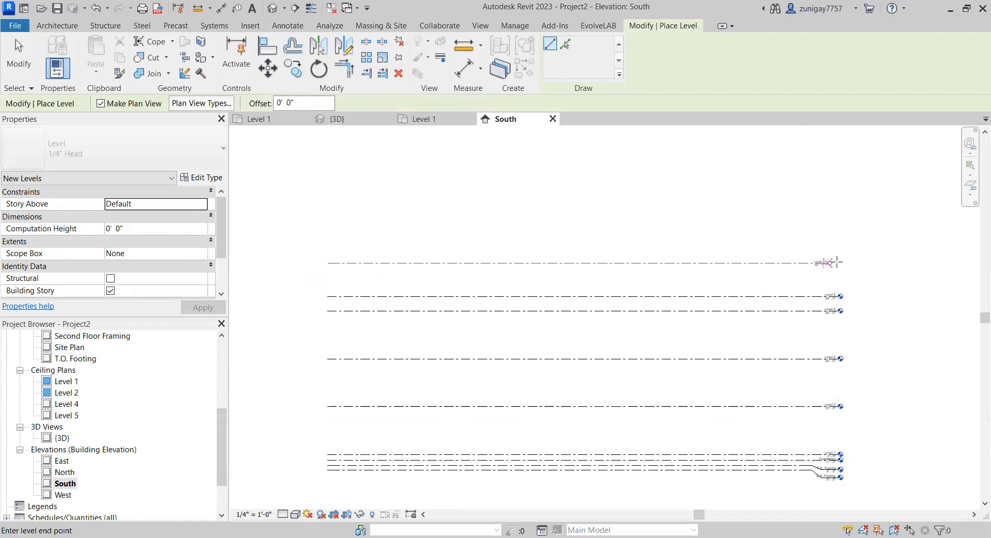
pyautogui.click(841, 264)
pyautogui.scroll(6, 842, 264)
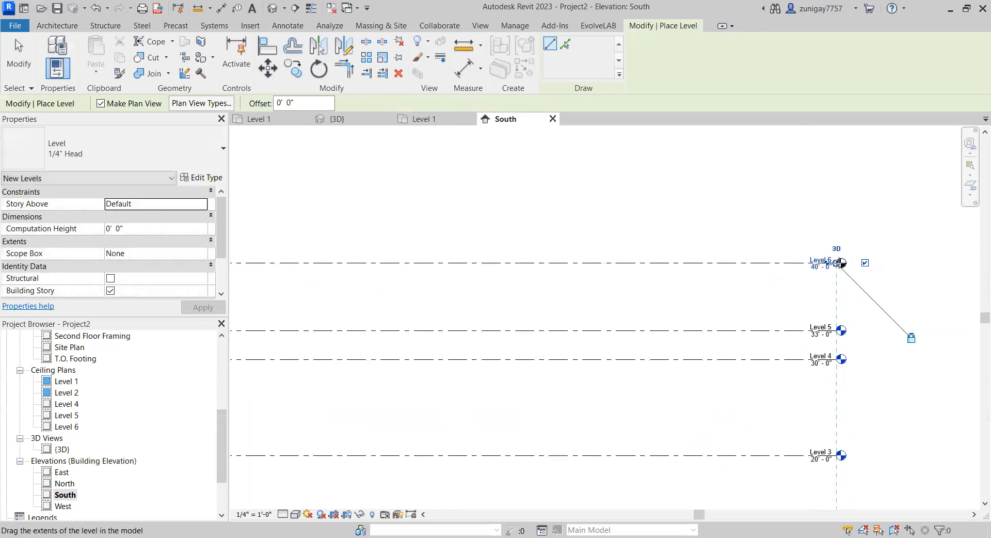
pyautogui.scroll(1, 845, 291)
pyautogui.press('Escape')
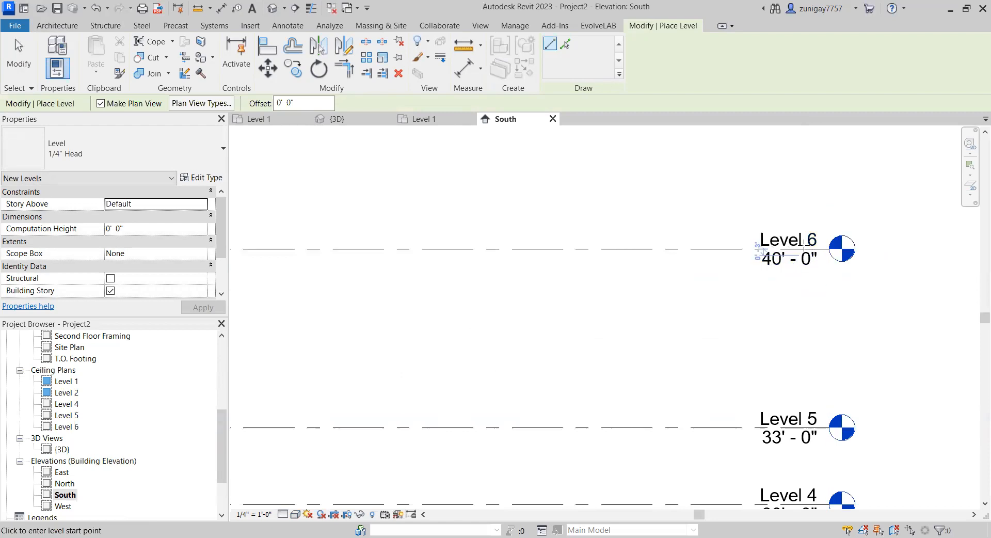
pyautogui.press('Escape')
# Step: Rename the topmost level, at 40' 0", to Roof along with its corresponding views, and deselect it
pyautogui.click(806, 242)
pyautogui.click(789, 239)
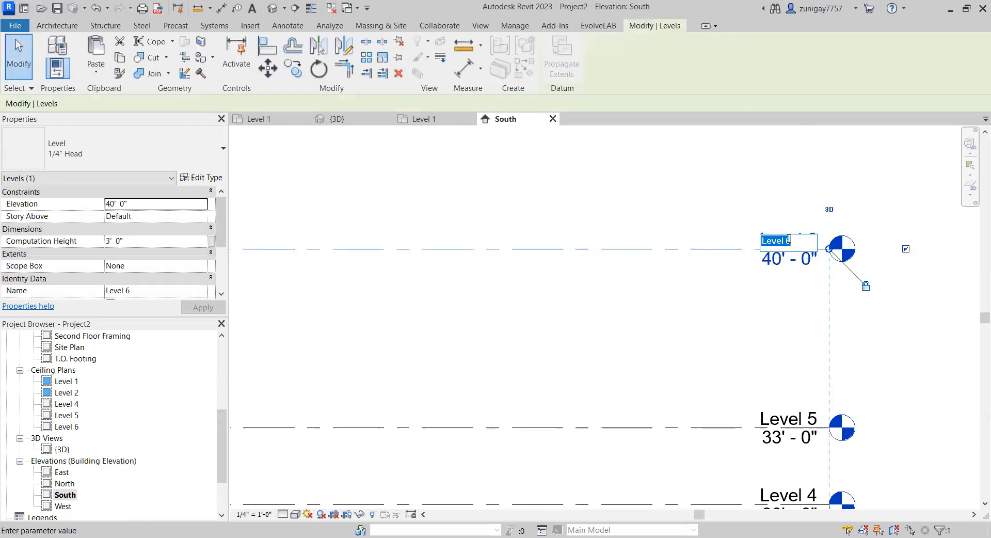
pyautogui.write('Roof')
pyautogui.press('Return')
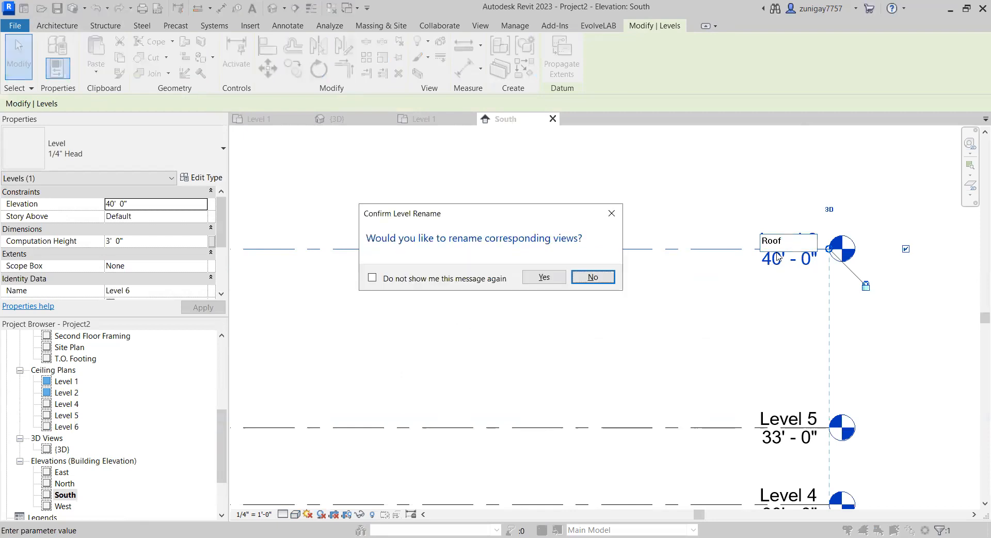
pyautogui.click(544, 277)
pyautogui.scroll(-5, 600, 261)
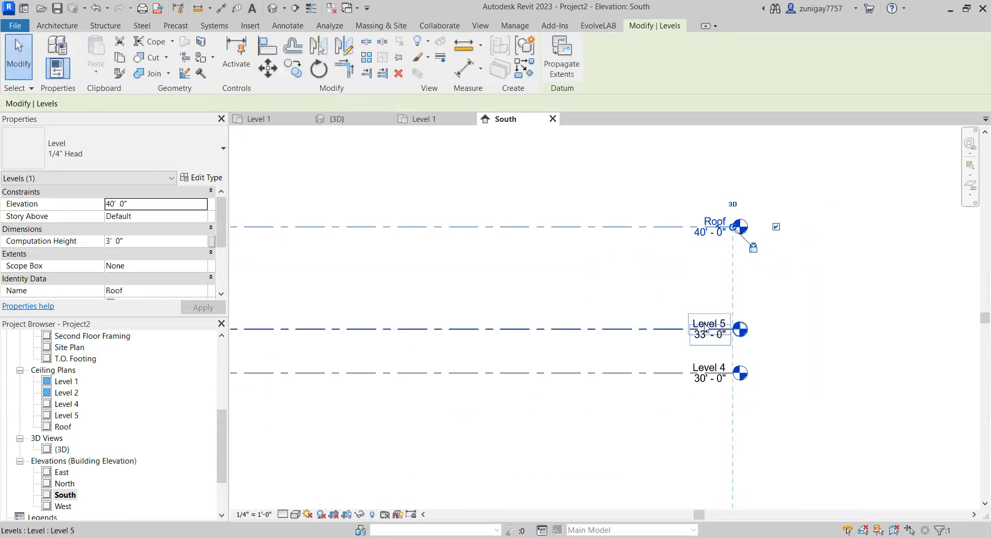
pyautogui.scroll(-4, 723, 310)
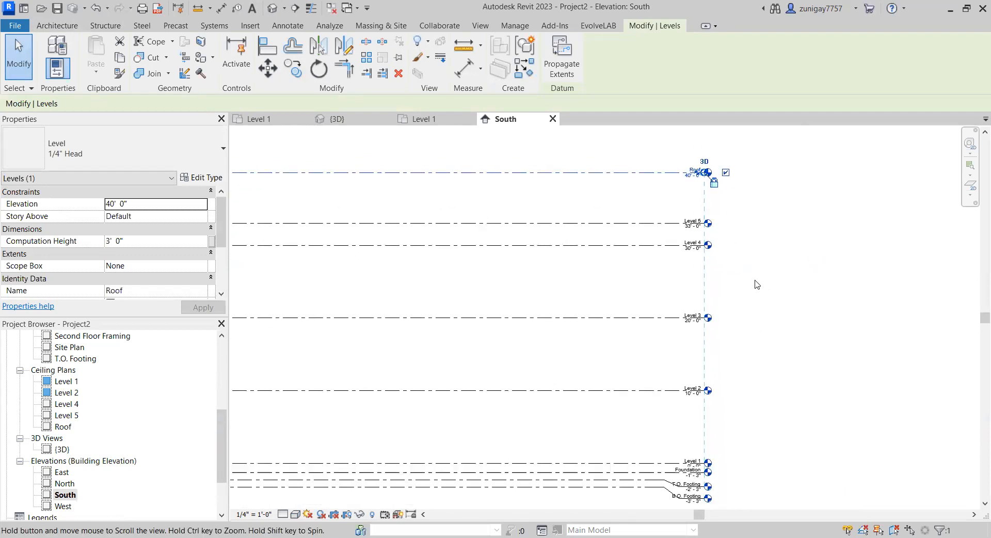
pyautogui.moveTo(765, 289); pyautogui.dragTo(760, 284, button='middle')
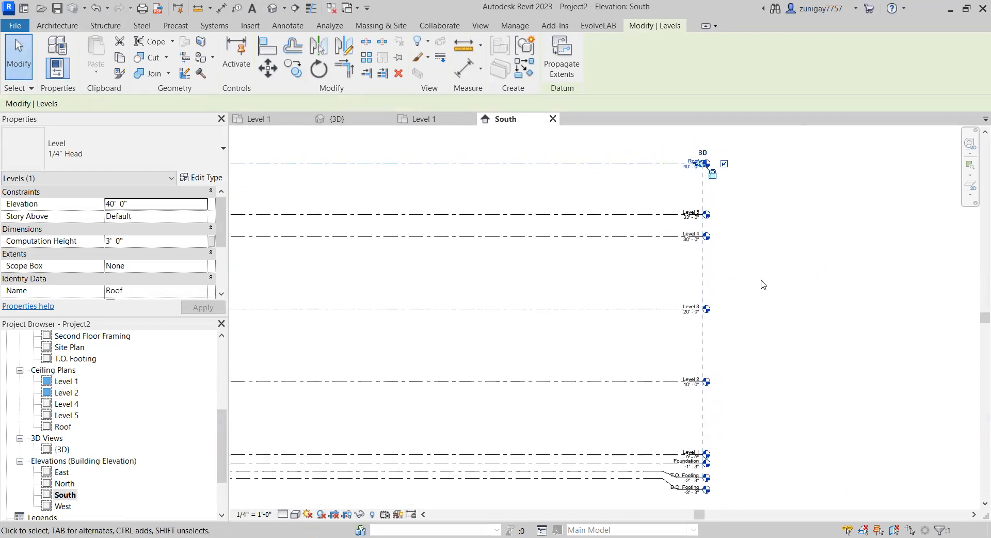
pyautogui.scroll(1, 759, 283)
pyautogui.click(759, 284)
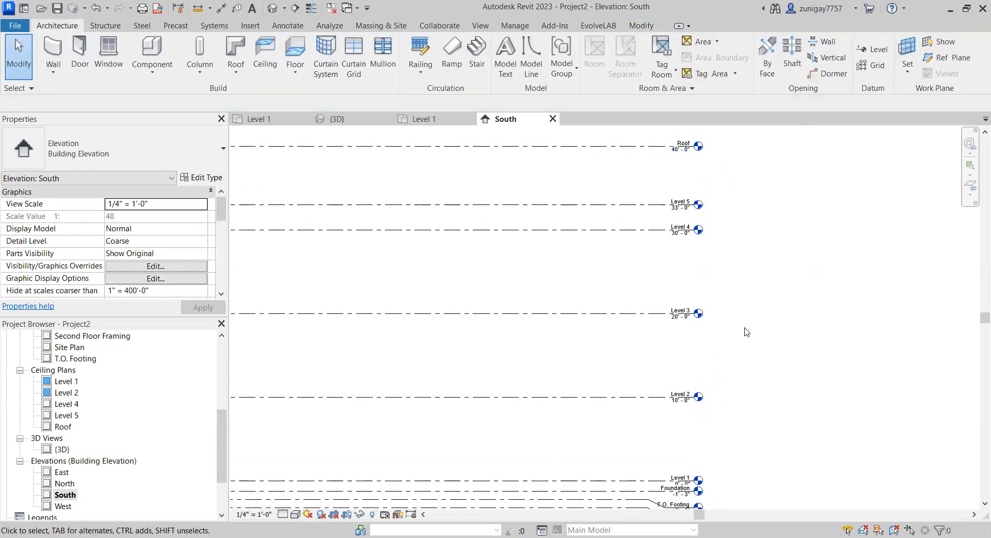
# Step: Open the Level 1 floor plan view
pyautogui.moveTo(746, 335); pyautogui.dragTo(756, 320, button='middle')
pyautogui.scroll(-1, 753, 327)
pyautogui.scroll(1, 97, 377)
pyautogui.scroll(5, 97, 381)
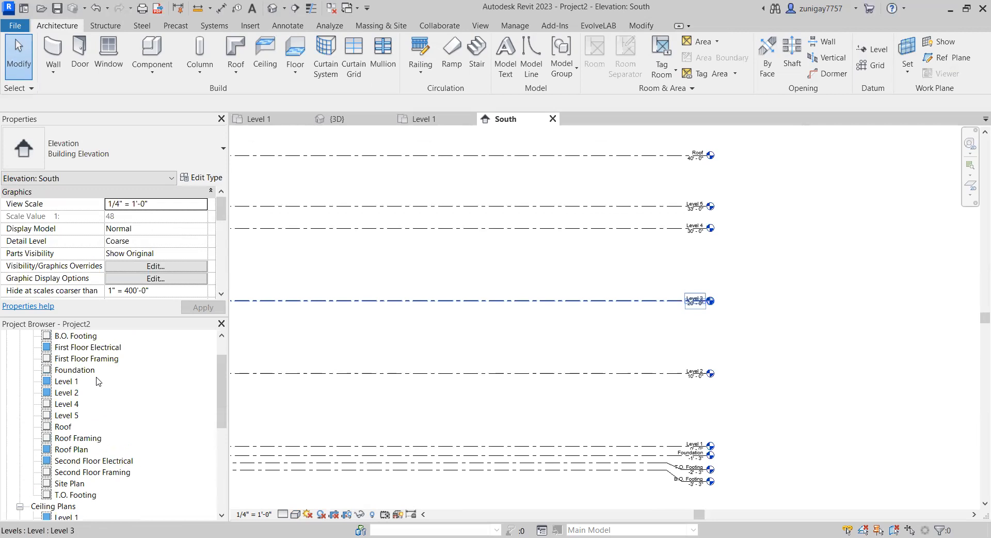
pyautogui.scroll(1, 96, 381)
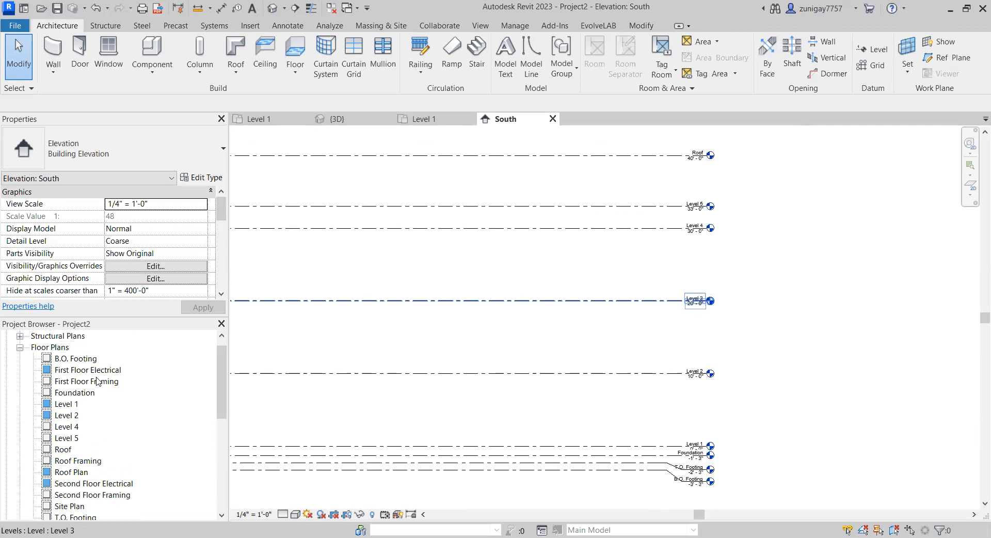
pyautogui.click(67, 404)
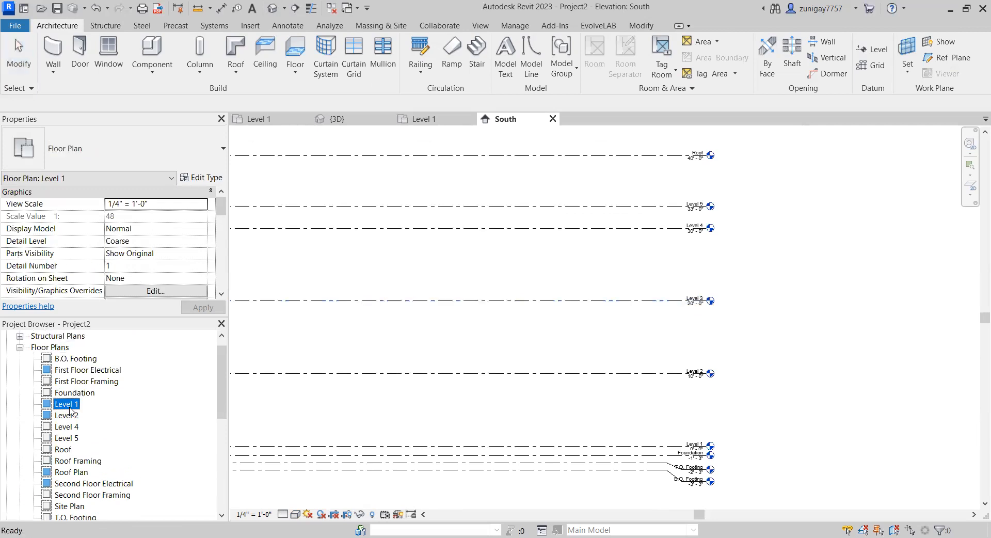
pyautogui.doubleClick(71, 408)
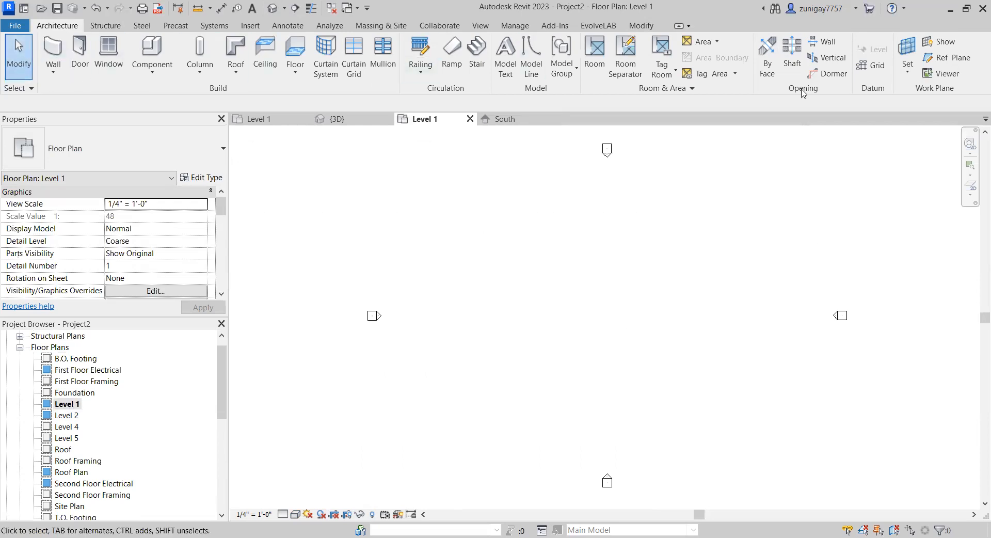
# Step: Draw a vertical grid line upward through the plan, just inside the west elevation marker
pyautogui.click(878, 67)
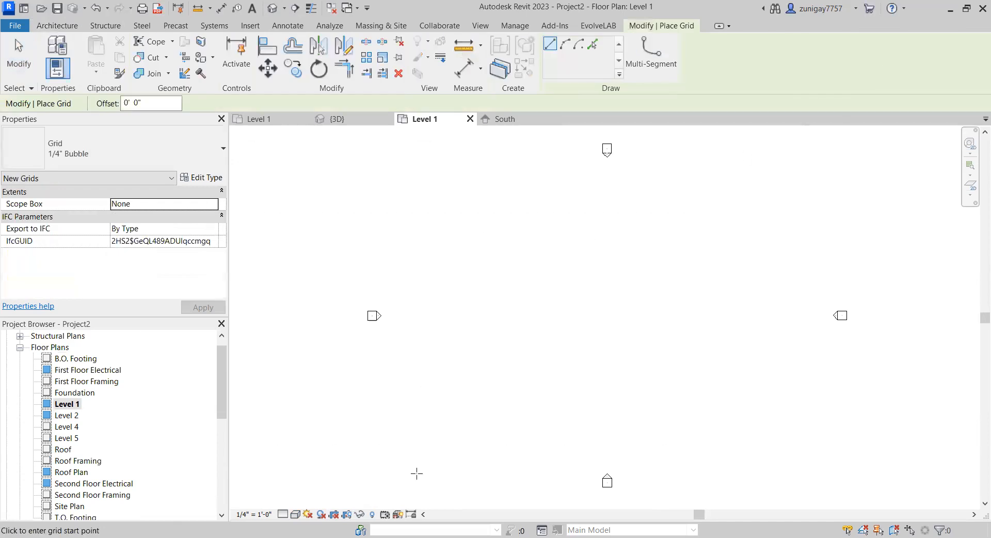
pyautogui.click(421, 479)
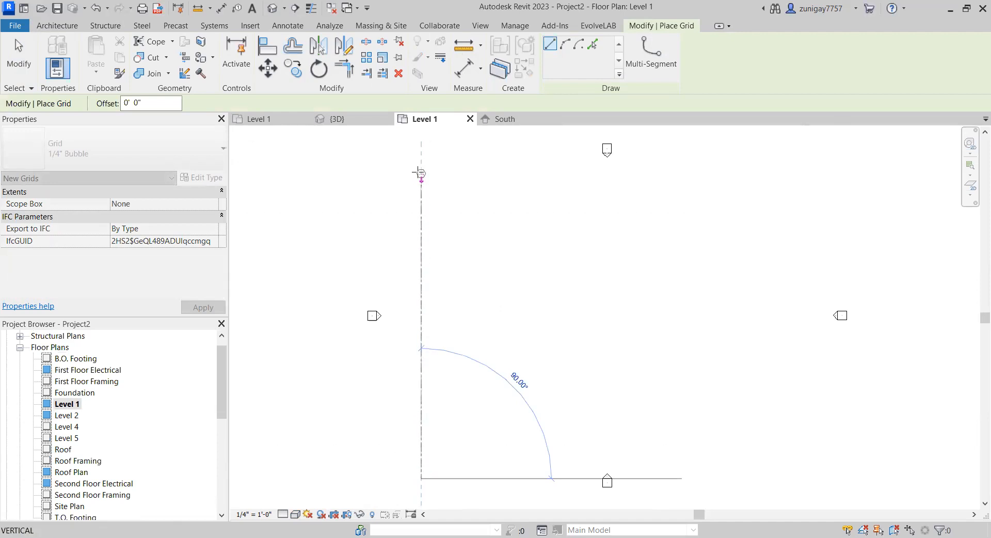
pyautogui.click(420, 169)
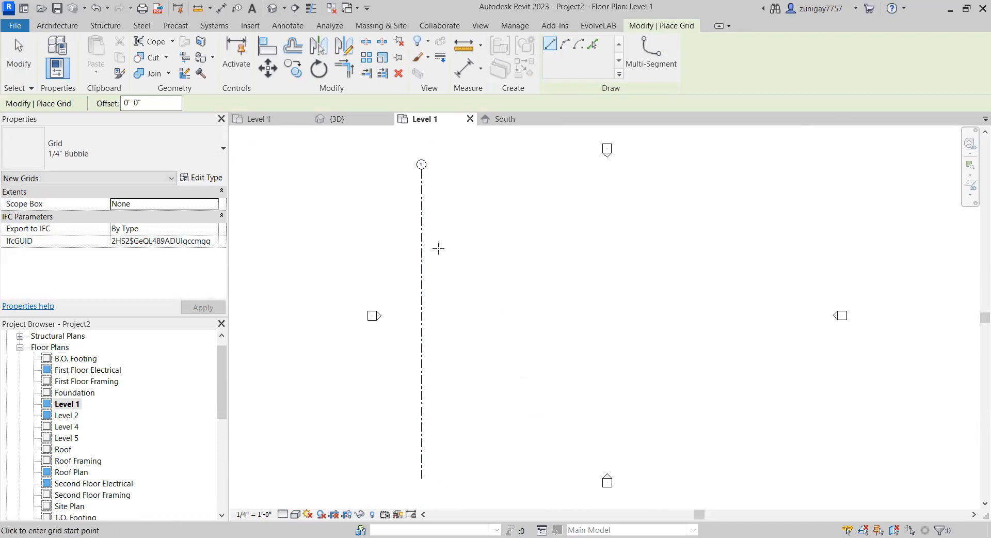
pyautogui.press('Escape')
pyautogui.press('Escape')
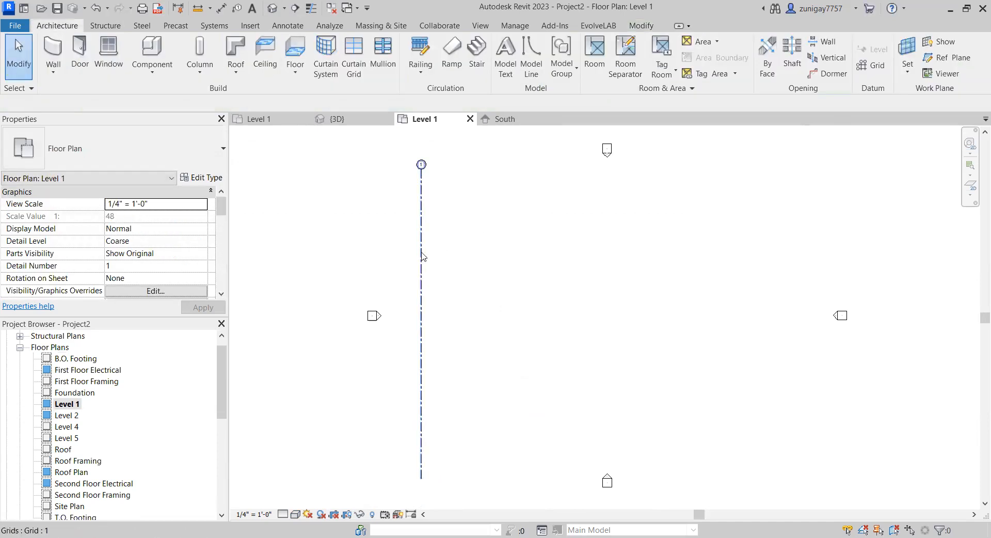
# Step: Array grid 1 horizontally toward the east as a grouped linear array of 31 grids, placing the second grid to set the spacing
pyautogui.scroll(5, 442, 290)
pyautogui.moveTo(425, 301)
pyautogui.mouseDown(button='middle')
pyautogui.moveTo(464, 382)
pyautogui.moveTo(450, 429)
pyautogui.mouseUp(button='middle')
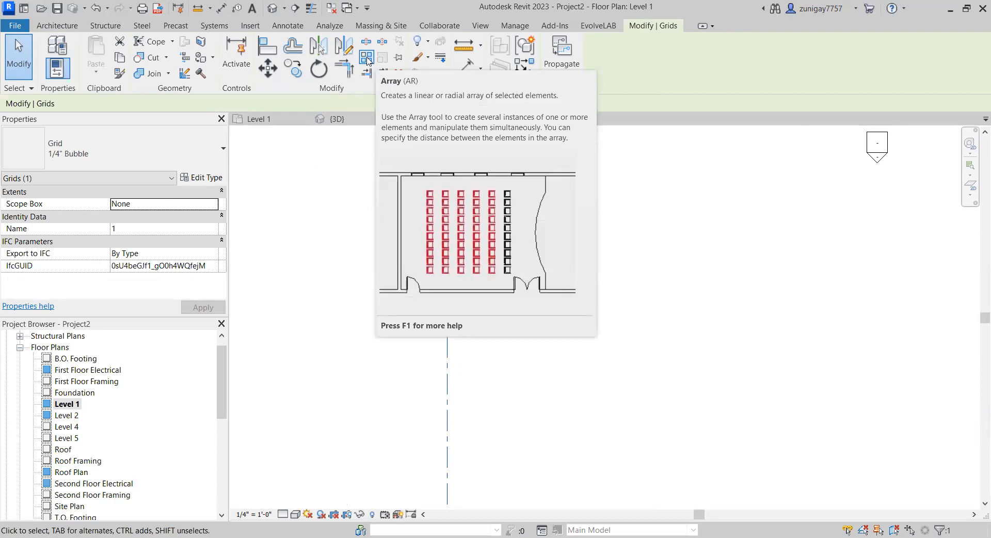
pyautogui.click(367, 60)
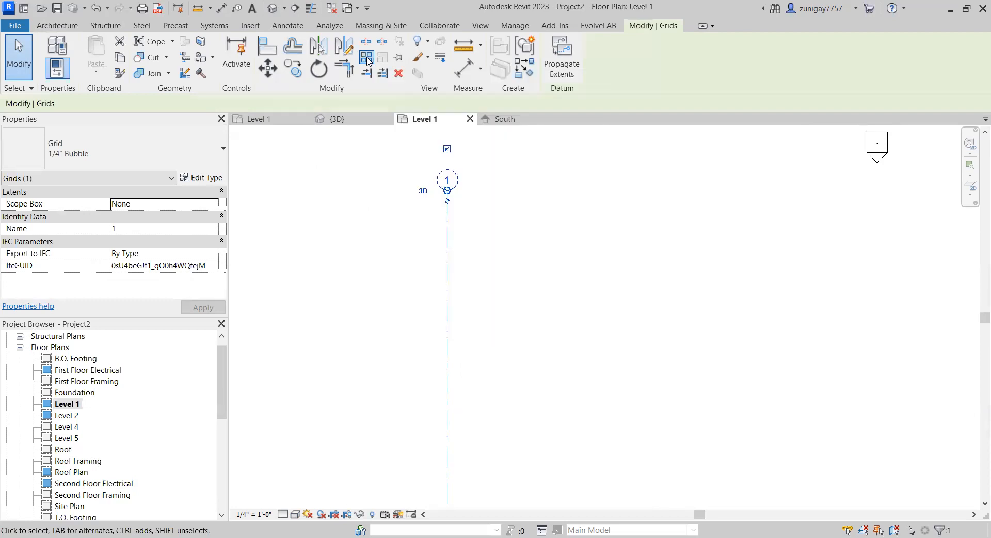
pyautogui.click(447, 264)
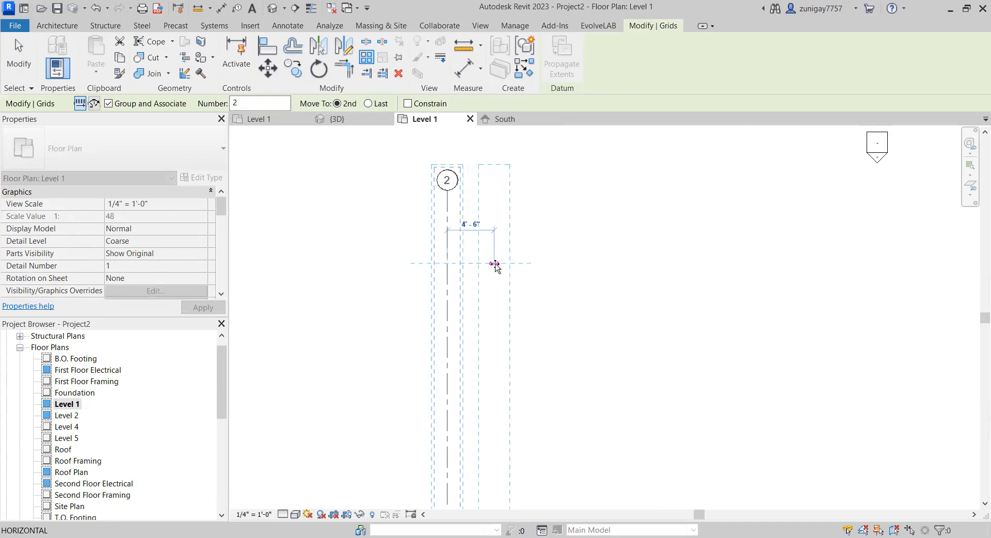
pyautogui.click(500, 265)
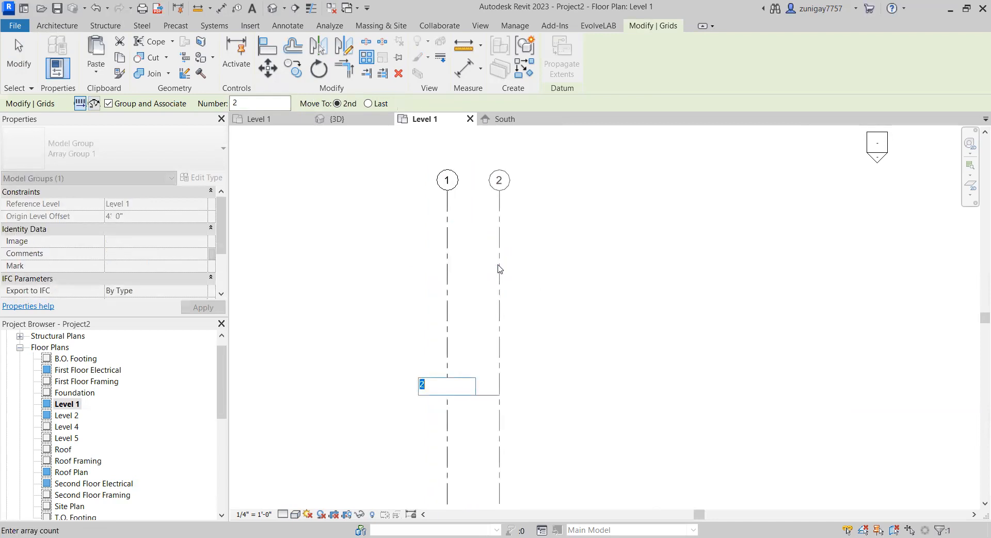
pyautogui.scroll(-1, 467, 369)
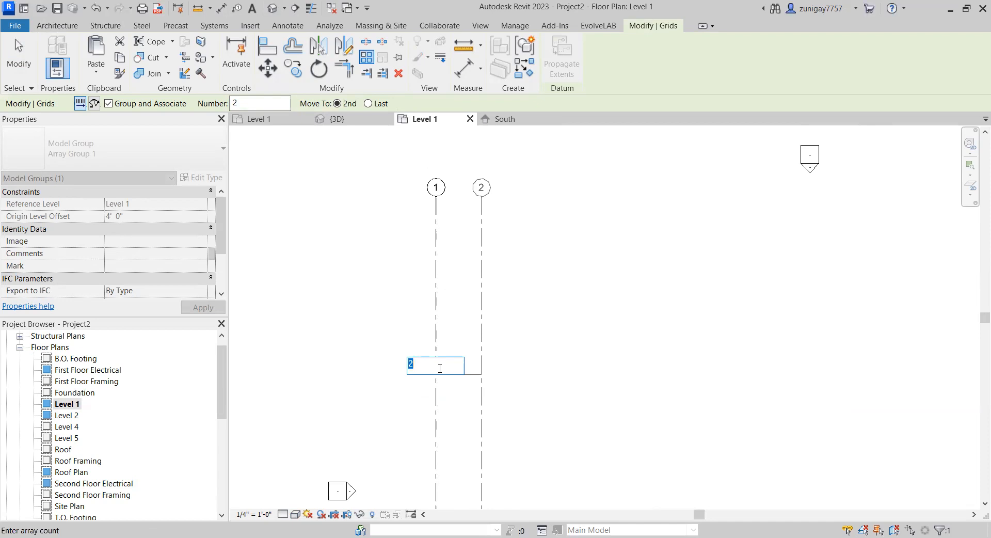
pyautogui.press('Return')
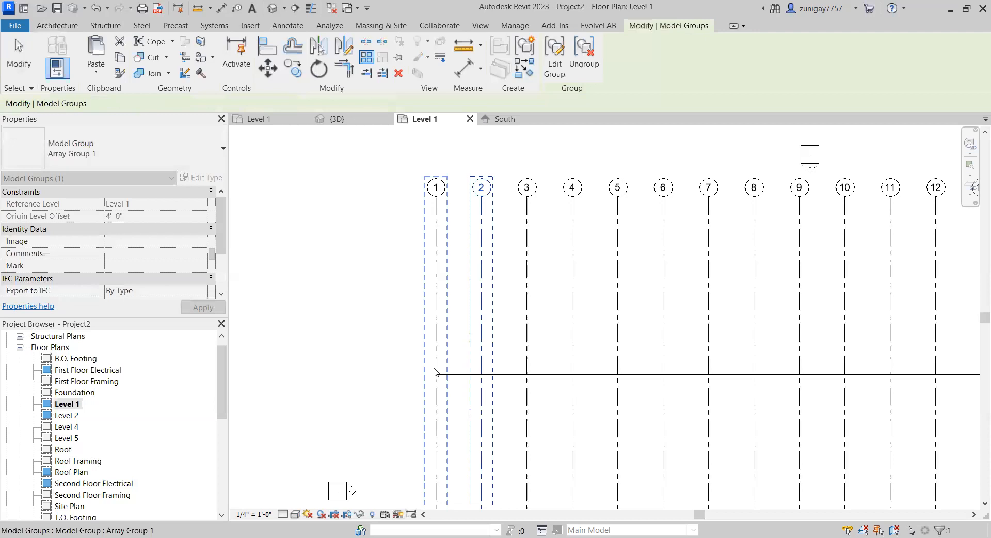
pyautogui.scroll(-1, 444, 345)
pyautogui.scroll(-3, 610, 346)
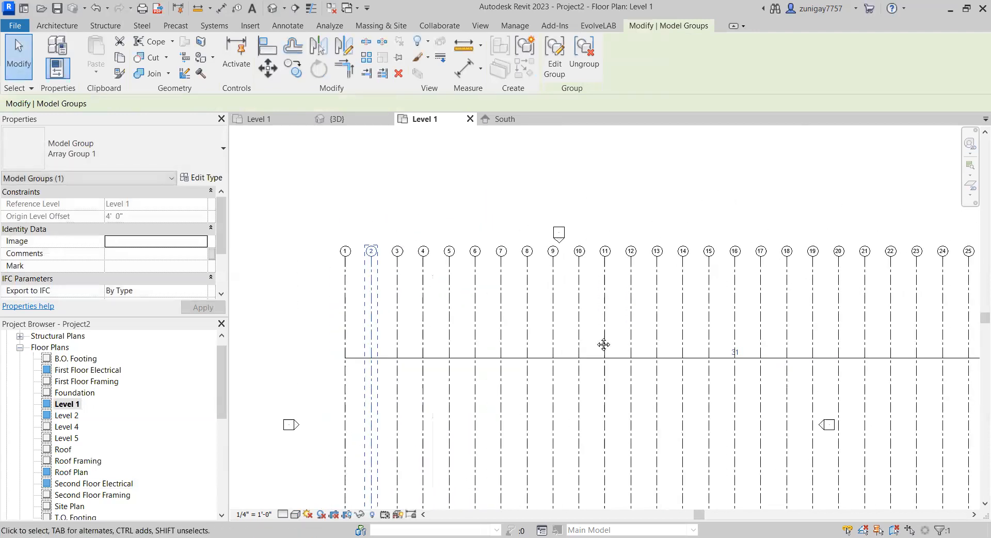
pyautogui.moveTo(574, 356); pyautogui.dragTo(581, 314, button='middle')
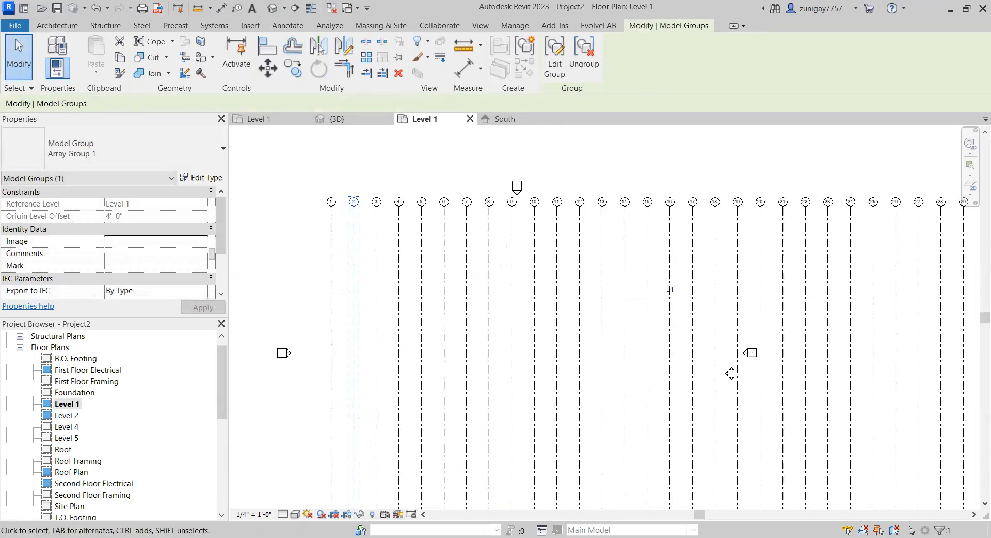
pyautogui.moveTo(764, 384); pyautogui.dragTo(752, 344, button='middle')
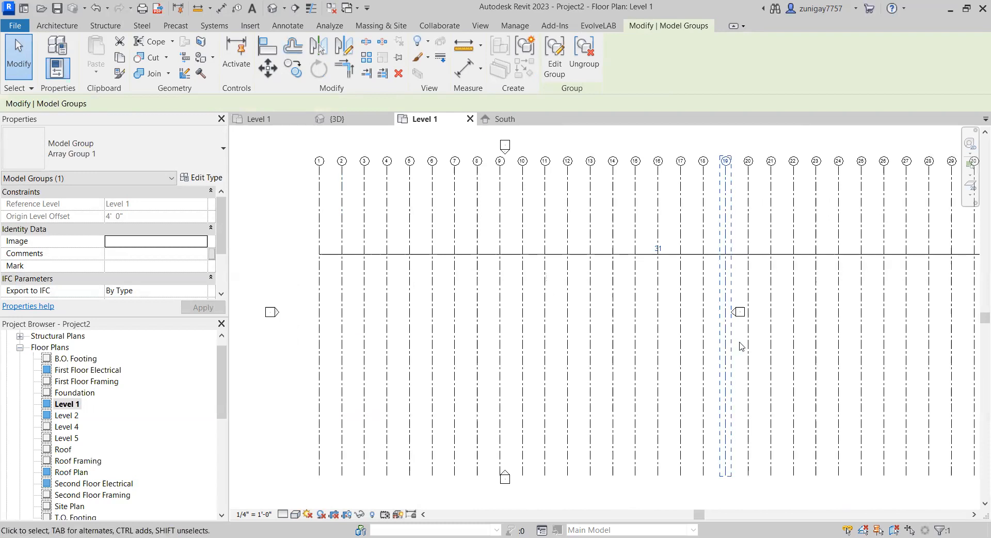
# Step: Undo the grid array and restore it with redo
pyautogui.click(742, 346)
pyautogui.scroll(2, 737, 310)
pyautogui.click(729, 314)
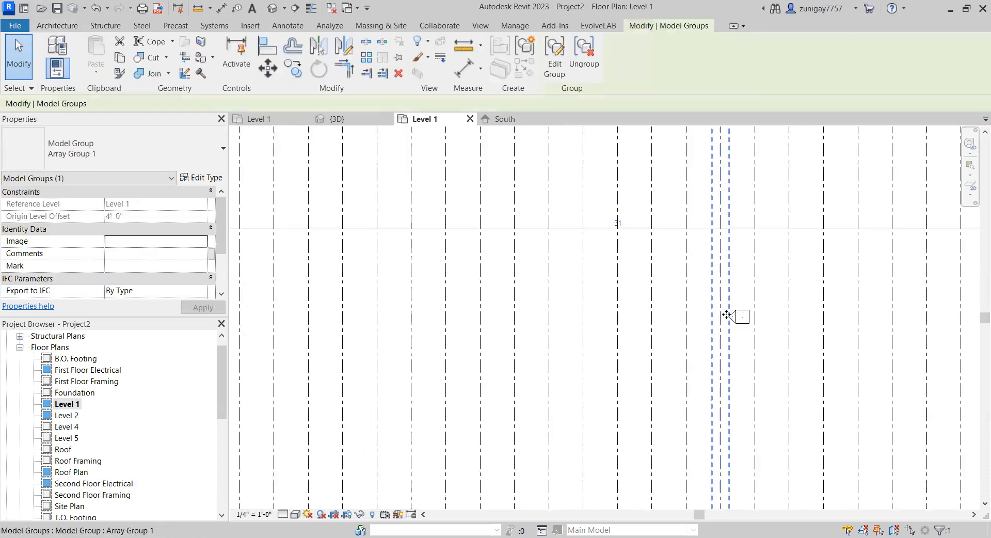
pyautogui.hotkey('ctrl', 'z')
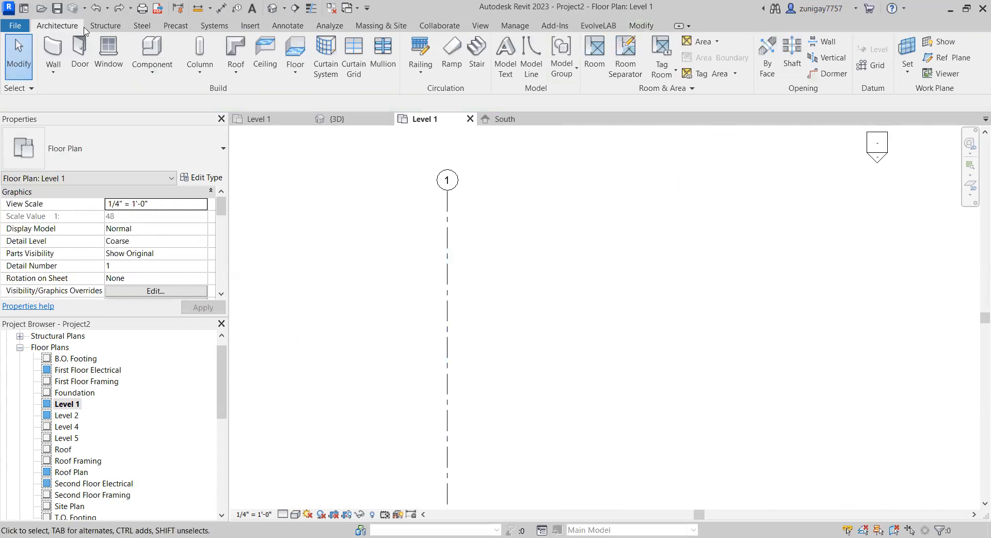
pyautogui.click(119, 7)
pyautogui.scroll(-2, 615, 225)
pyautogui.moveTo(812, 277); pyautogui.dragTo(579, 243, button='middle')
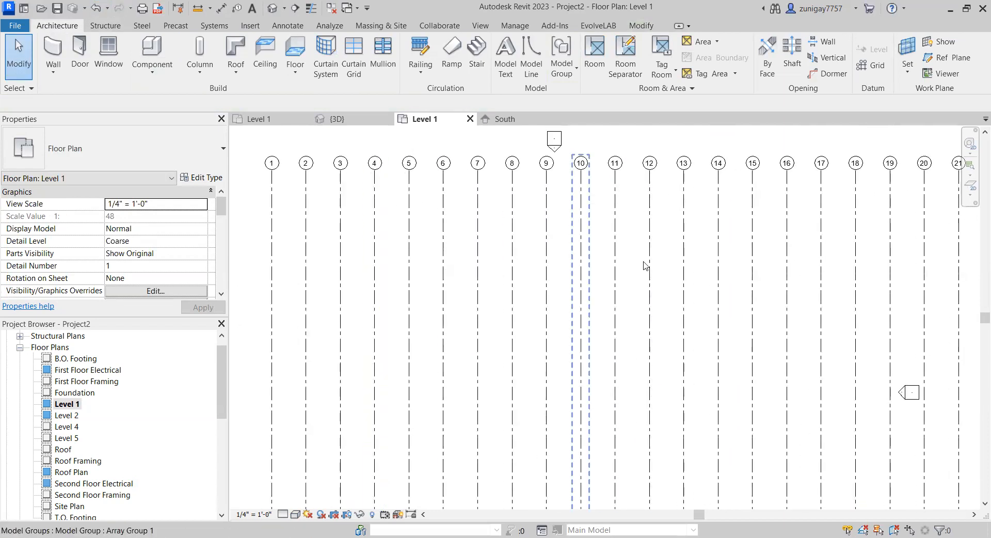
# Step: Move all four elevation markers outward so they sit clear of the vertical grid array on every side
pyautogui.scroll(-1, 729, 302)
pyautogui.moveTo(868, 357); pyautogui.dragTo(622, 292, button='middle')
pyautogui.moveTo(610, 295)
pyautogui.mouseDown()
pyautogui.moveTo(684, 334)
pyautogui.moveTo(686, 347)
pyautogui.mouseUp()
pyautogui.scroll(-5, 715, 324)
pyautogui.moveTo(731, 321)
pyautogui.mouseDown()
pyautogui.moveTo(713, 324)
pyautogui.moveTo(881, 314)
pyautogui.mouseUp()
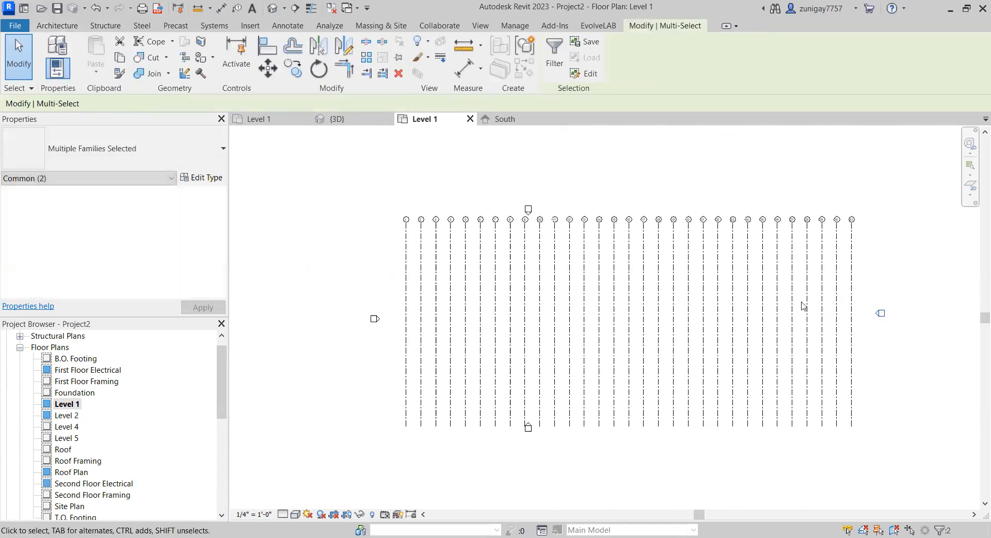
pyautogui.moveTo(527, 210)
pyautogui.mouseDown()
pyautogui.moveTo(614, 175)
pyautogui.moveTo(625, 146)
pyautogui.mouseUp()
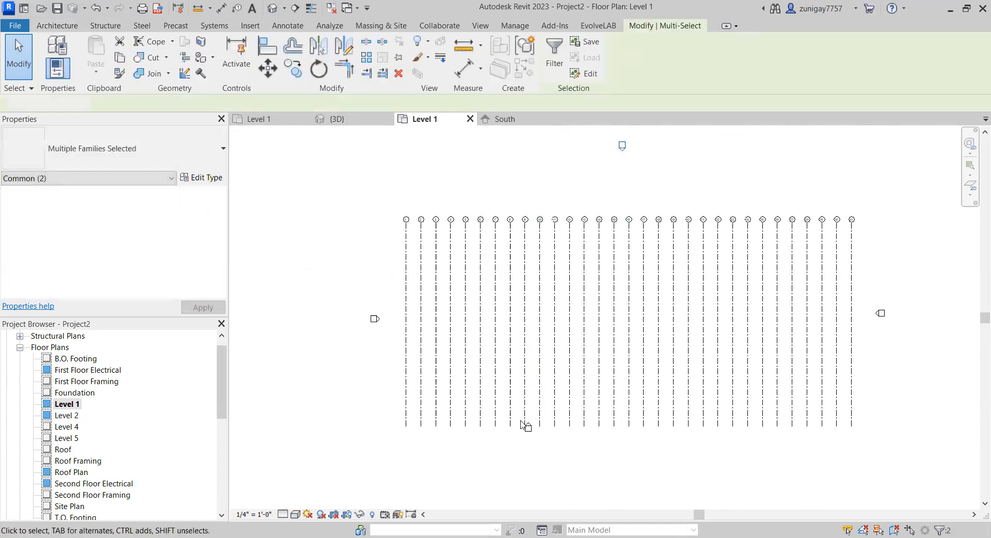
pyautogui.moveTo(529, 427)
pyautogui.mouseDown()
pyautogui.moveTo(680, 483)
pyautogui.moveTo(663, 471)
pyautogui.mouseUp()
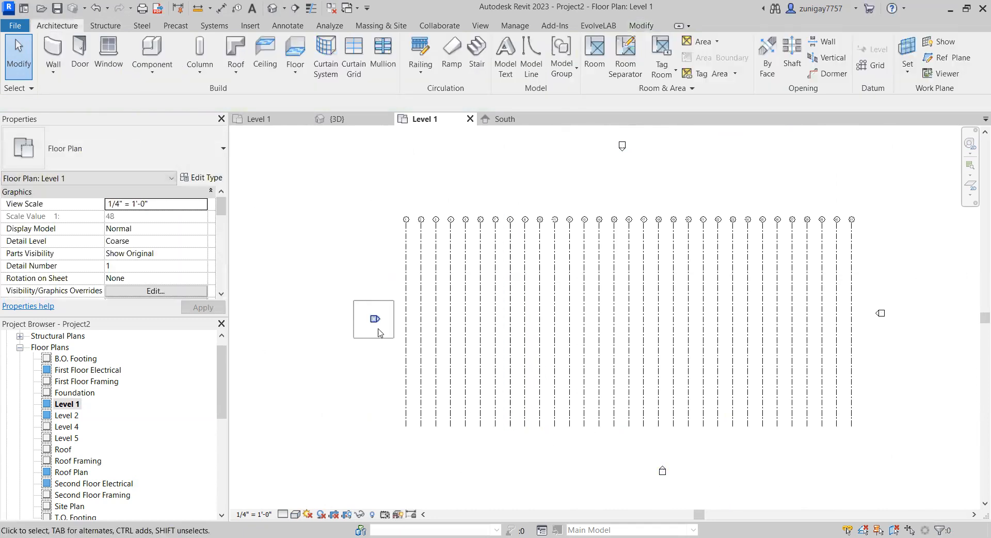
pyautogui.moveTo(373, 320); pyautogui.dragTo(331, 312)
# Step: Draw a horizontal grid line from grid 31 westward past grid 1, just below the vertical grids' bubbles
pyautogui.scroll(4, 437, 247)
pyautogui.moveTo(438, 247); pyautogui.dragTo(420, 251, button='middle')
pyautogui.scroll(-1, 300, 299)
pyautogui.scroll(-1, 355, 272)
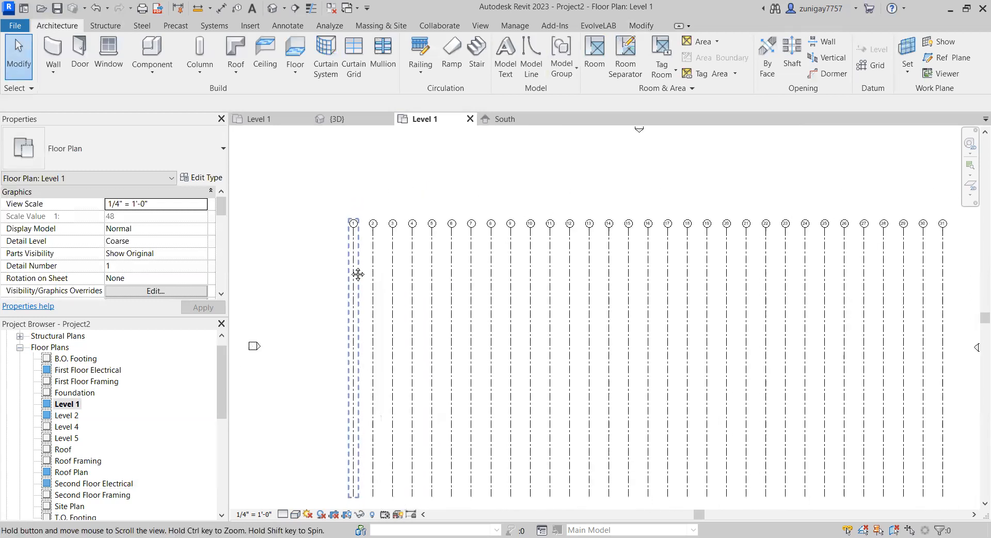
pyautogui.click(859, 66)
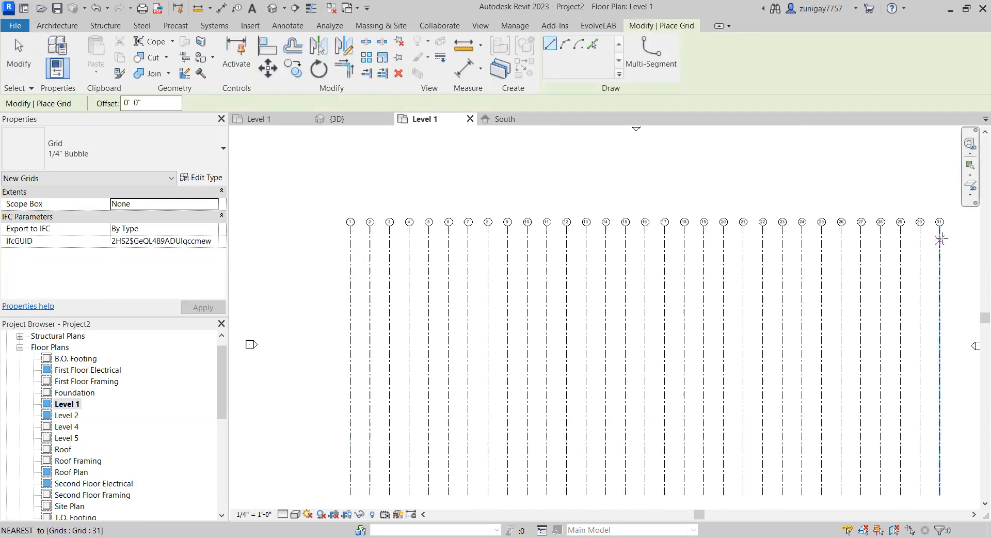
pyautogui.scroll(2, 940, 241)
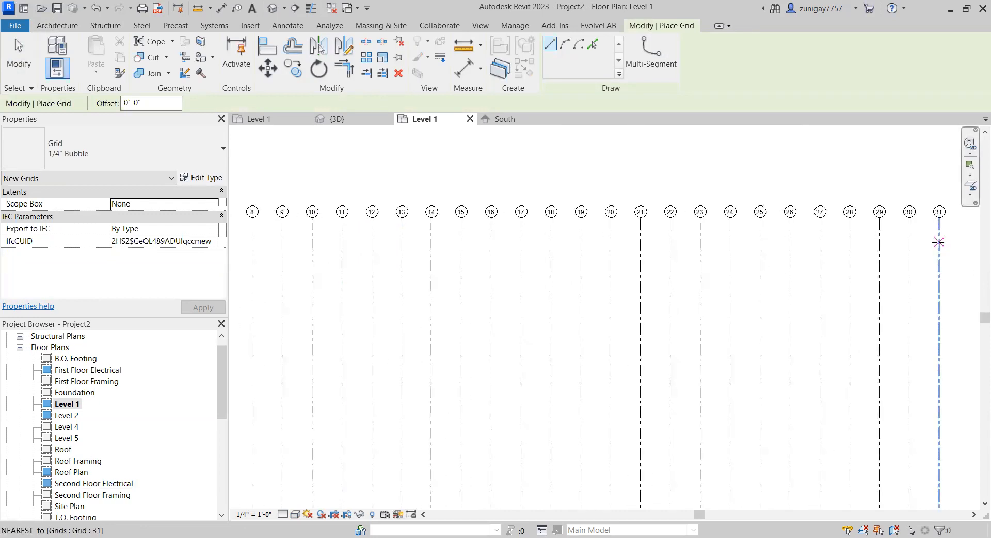
pyautogui.click(939, 240)
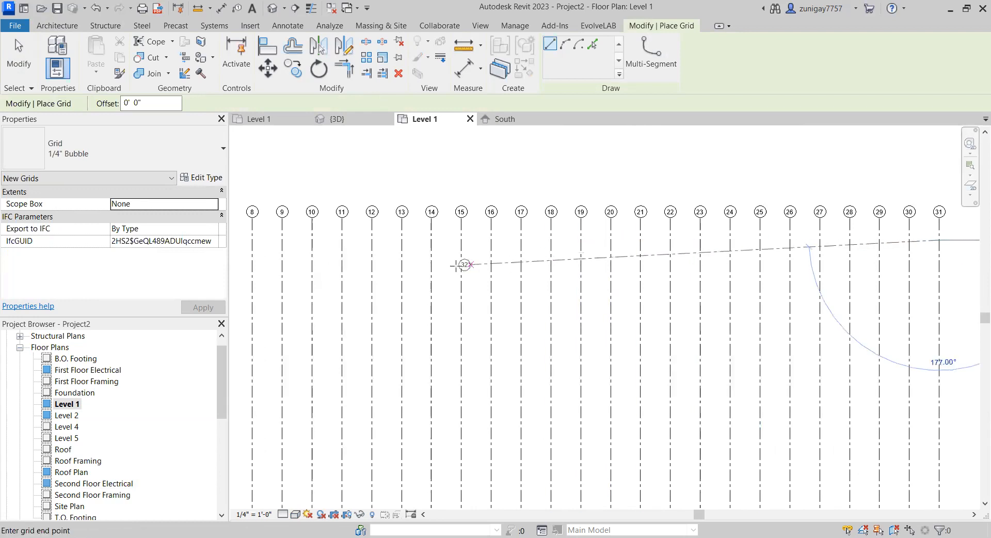
pyautogui.moveTo(421, 251); pyautogui.dragTo(631, 248, button='middle')
pyautogui.moveTo(267, 250); pyautogui.dragTo(358, 237, button='middle')
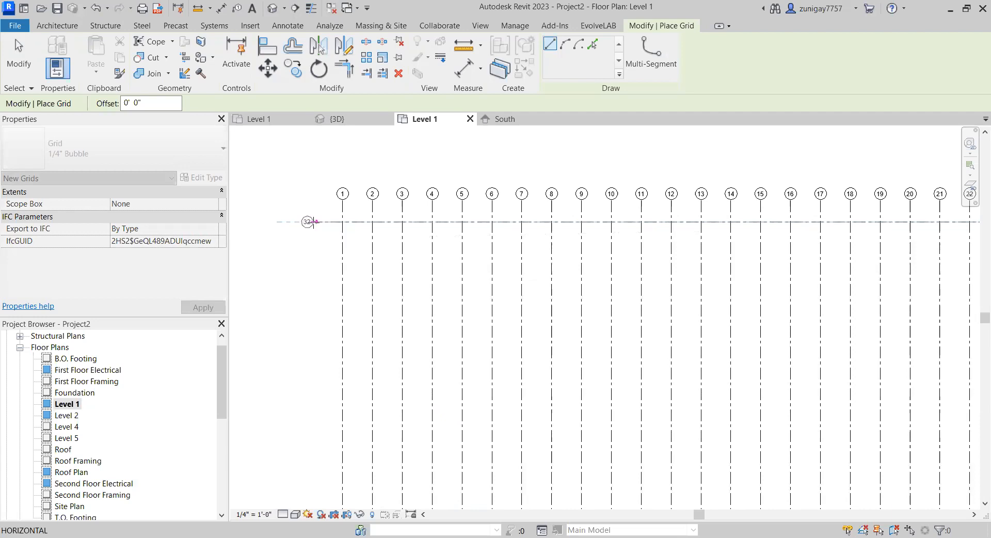
pyautogui.click(314, 222)
pyautogui.scroll(5, 312, 256)
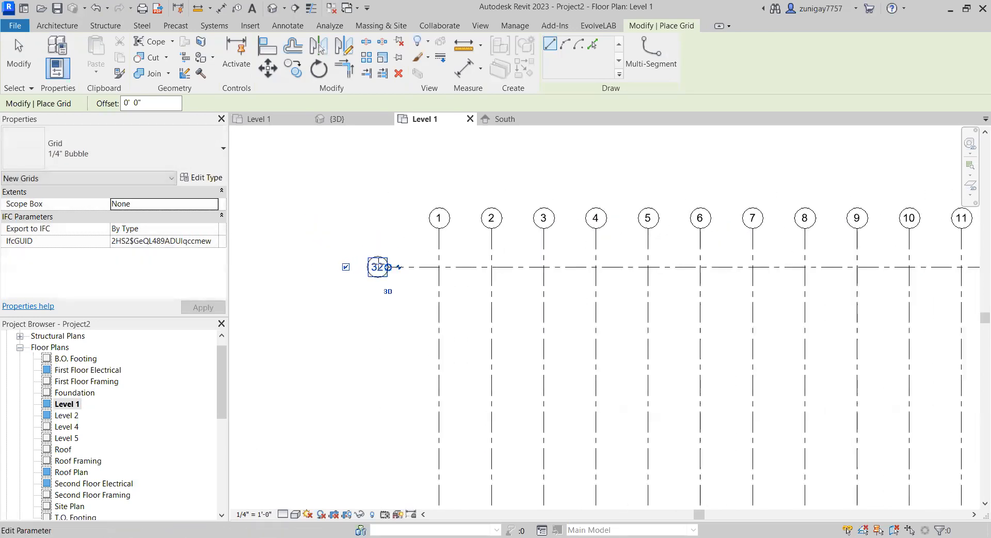
pyautogui.press('Escape')
pyautogui.press('Escape')
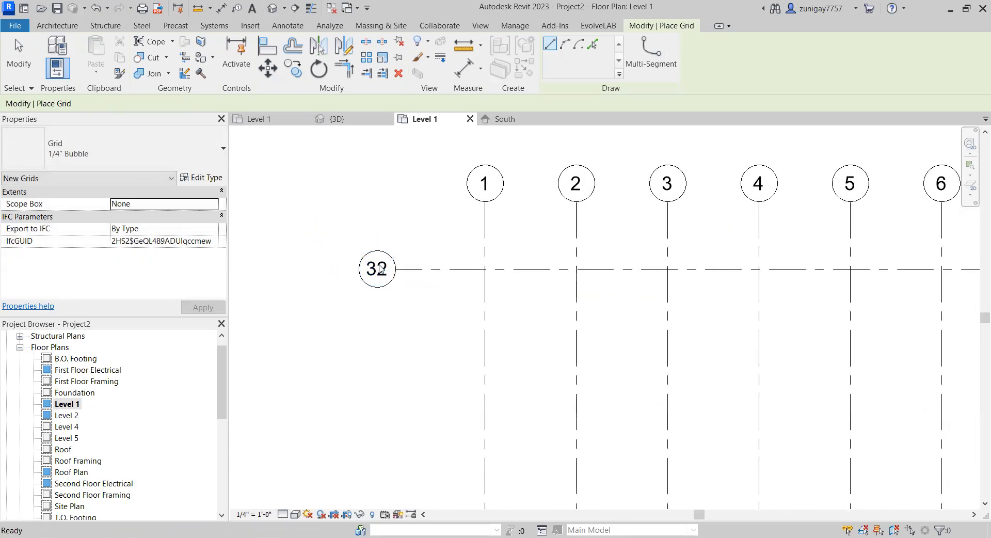
# Step: Rename the new horizontal grid as A
pyautogui.scroll(3, 380, 264)
pyautogui.click(382, 288)
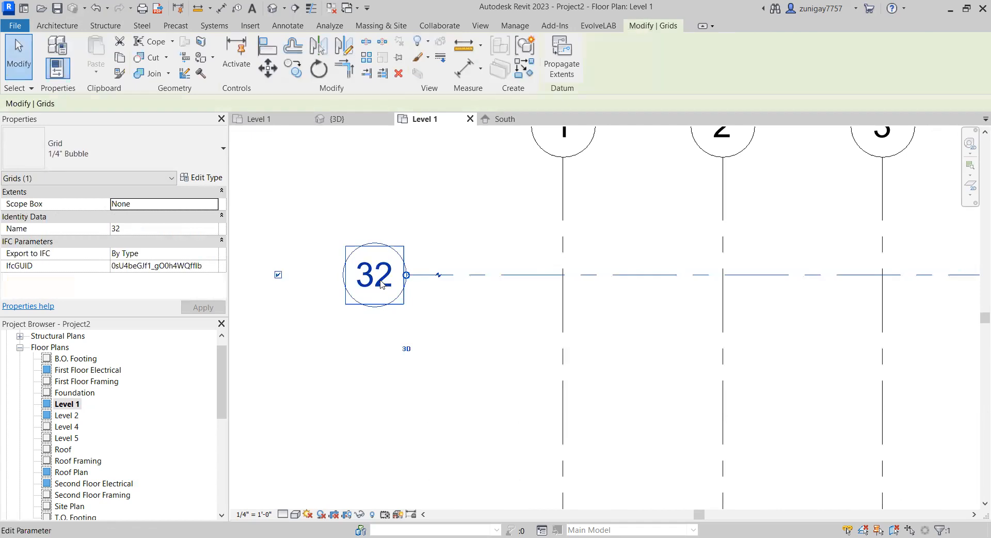
pyautogui.click(381, 282)
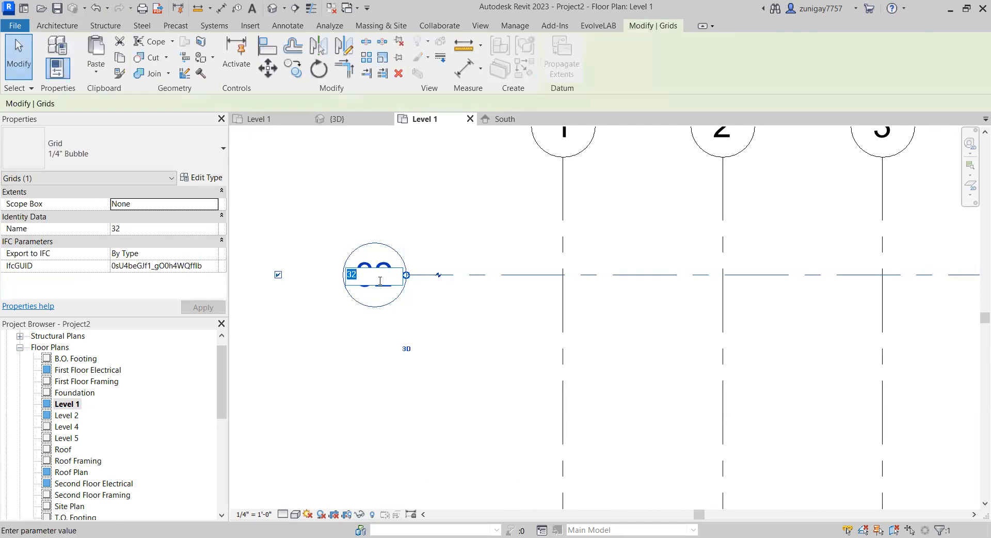
pyautogui.write('A')
pyautogui.press('Return')
# Step: Array grid A toward the south as a grouped linear array of 15 grids, with the second grid placed 5'-0" away
pyautogui.scroll(-3, 403, 284)
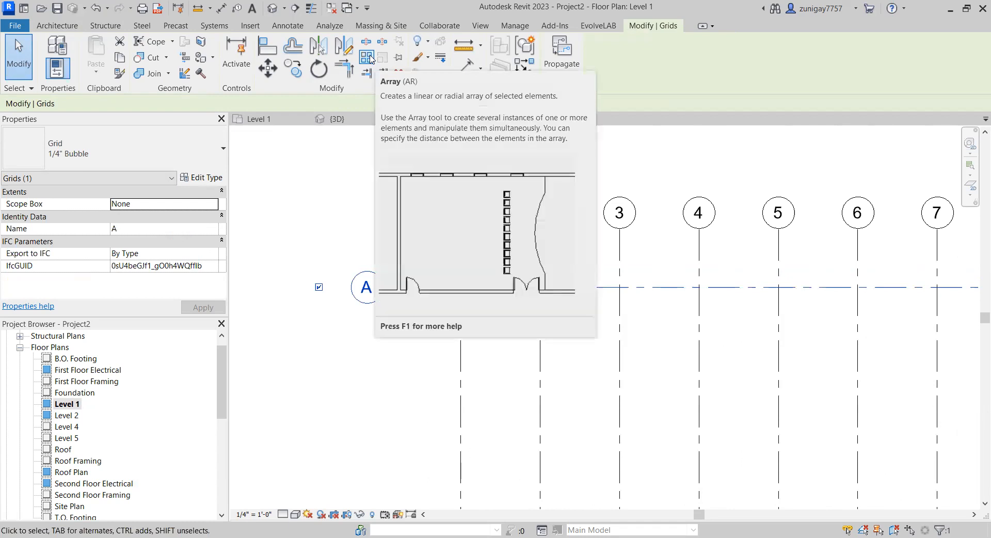
pyautogui.click(370, 58)
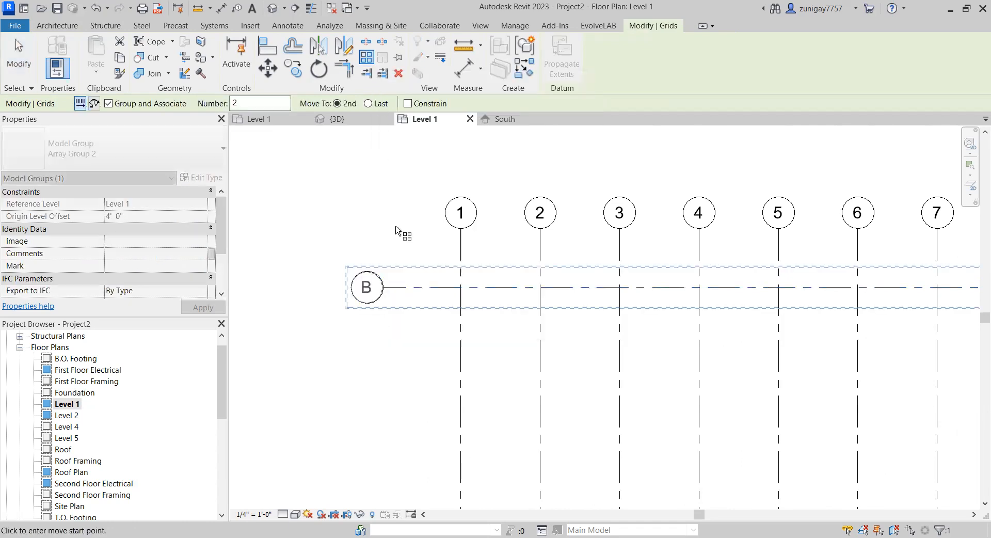
pyautogui.click(395, 288)
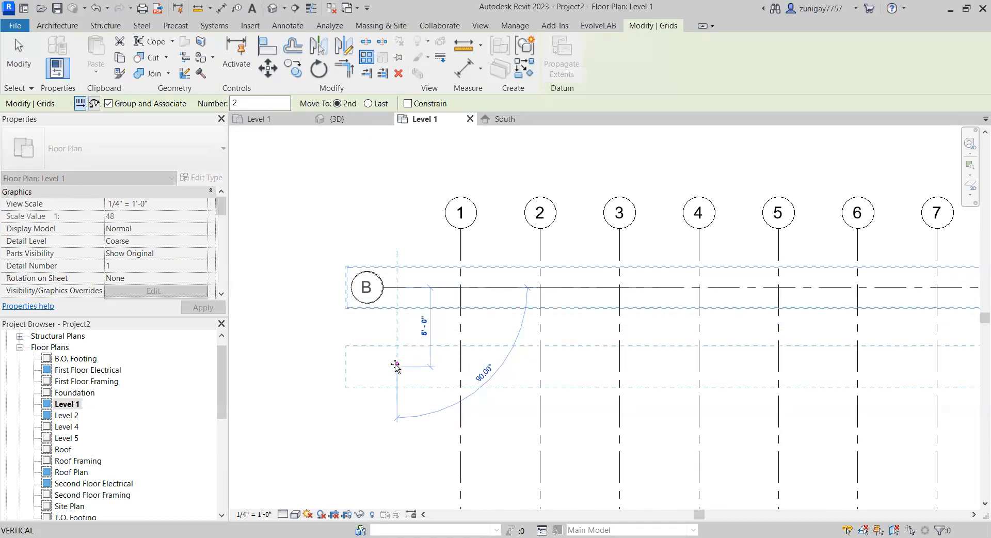
pyautogui.click(395, 366)
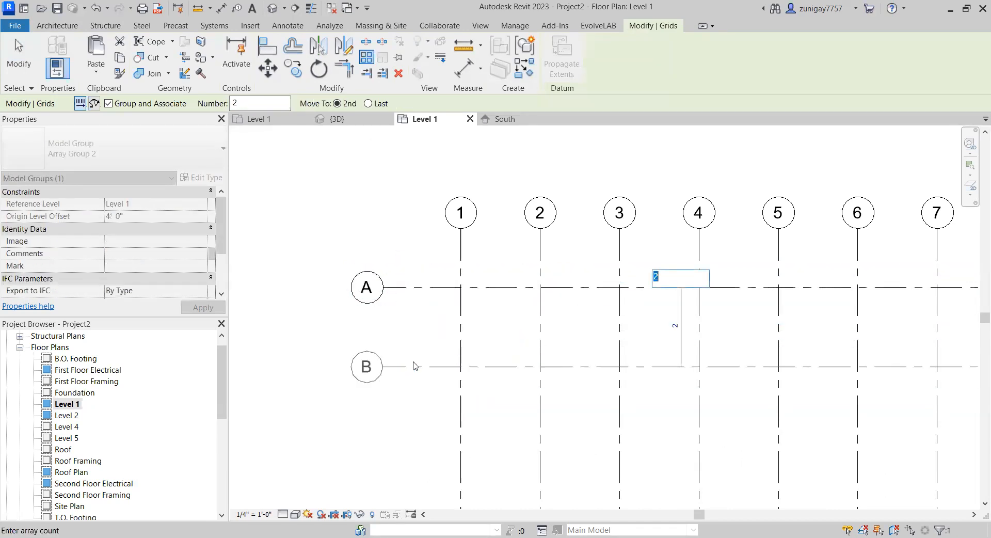
pyautogui.scroll(-2, 363, 331)
pyautogui.scroll(-1, 364, 330)
pyautogui.moveTo(470, 293); pyautogui.dragTo(539, 265, button='middle')
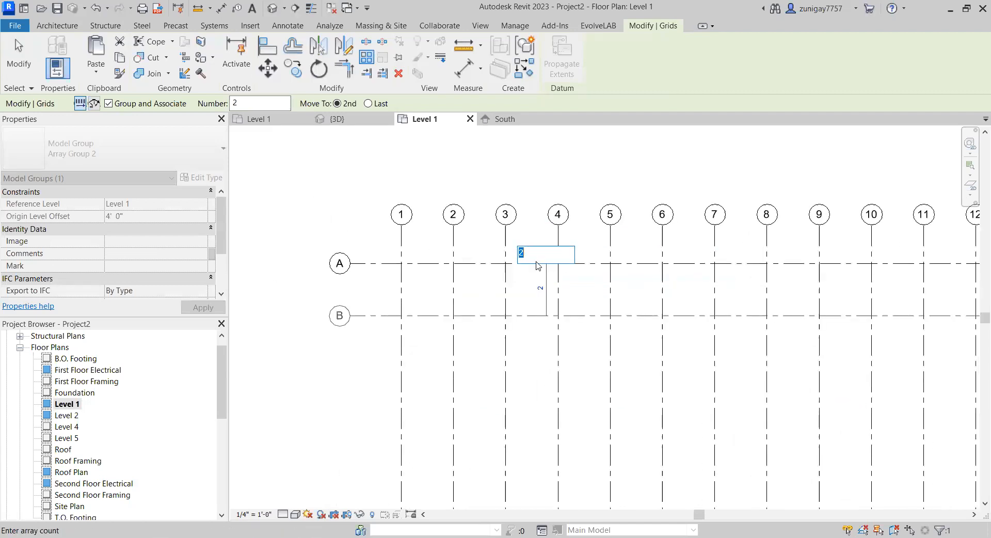
pyautogui.write('15')
pyautogui.press('Return')
pyautogui.scroll(-2, 494, 216)
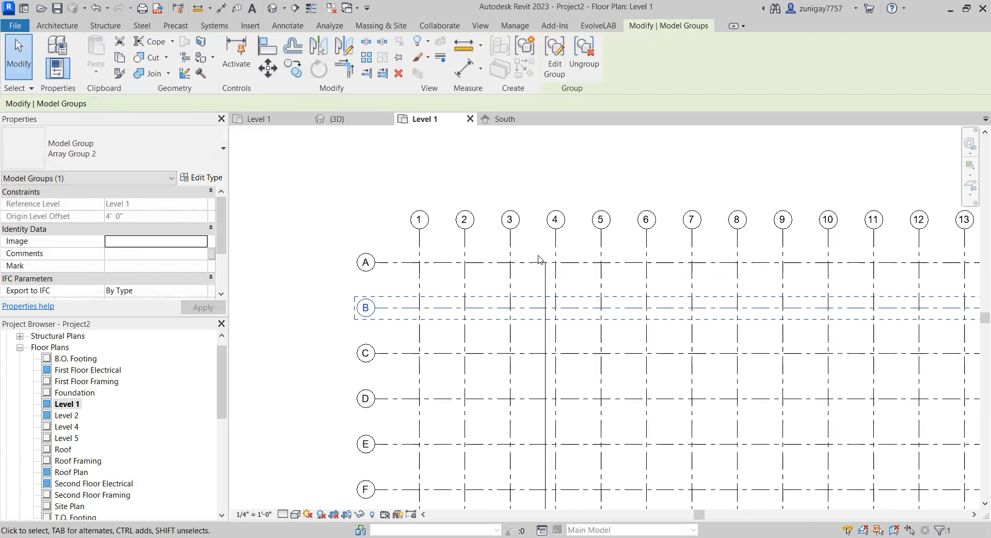
pyautogui.scroll(-3, 539, 261)
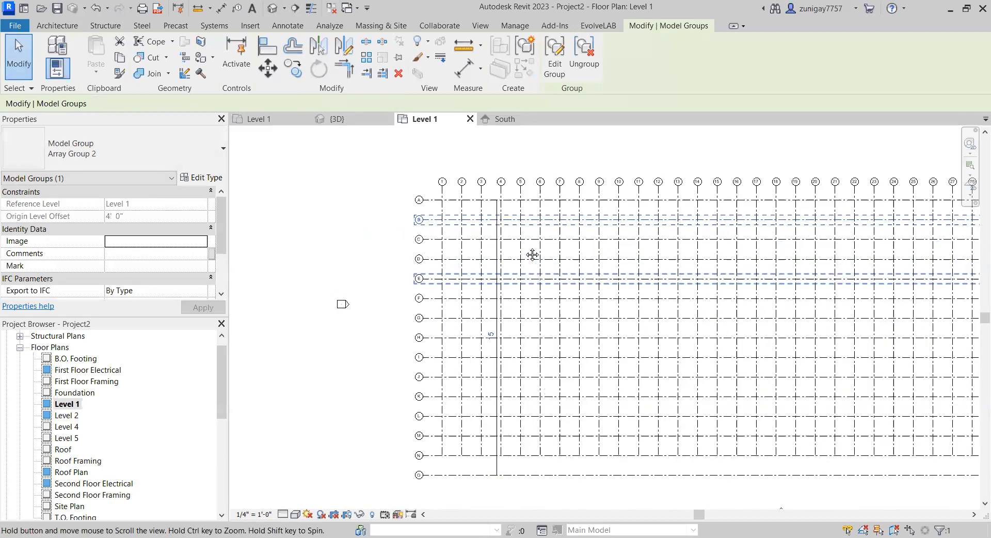
pyautogui.click(383, 399)
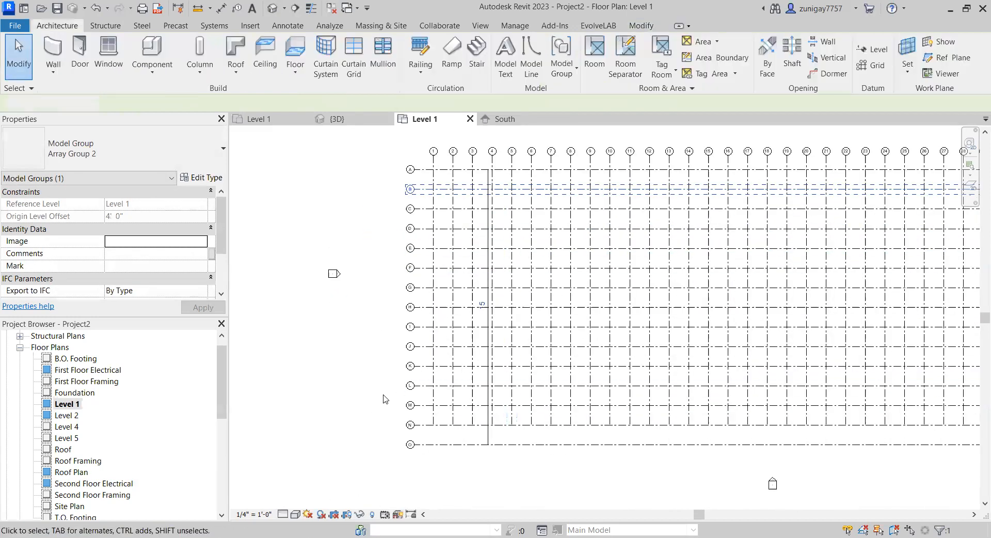
# Step: Edit the grid 1 array group to extend the grid's lower end to grid O, and finish the group edit
pyautogui.click(436, 420)
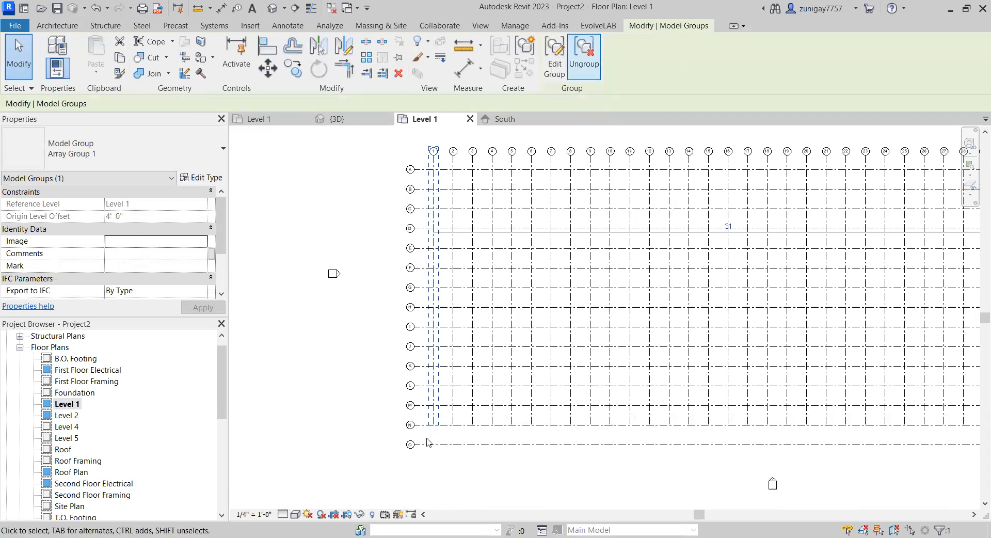
pyautogui.doubleClick(436, 425)
pyautogui.scroll(3, 440, 413)
pyautogui.click(442, 408)
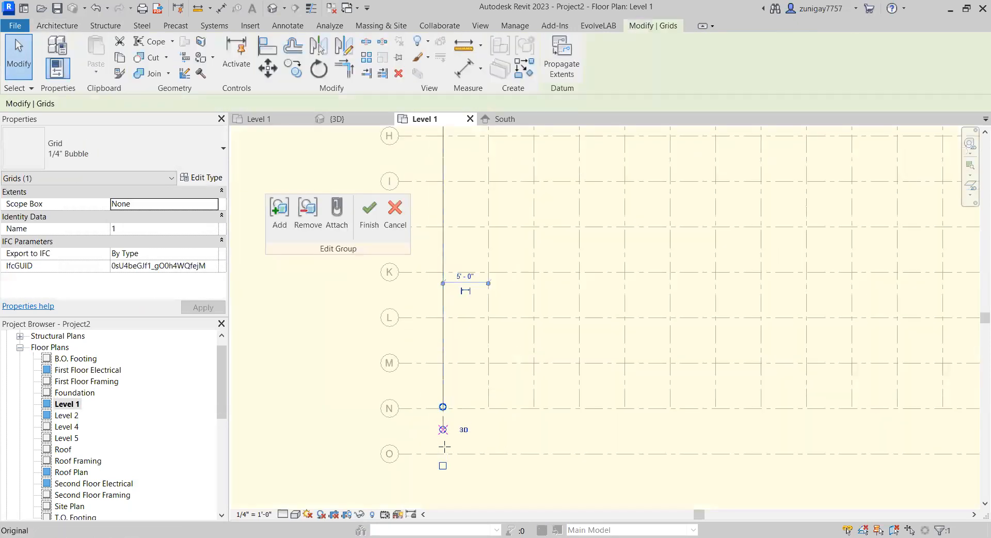
pyautogui.moveTo(443, 429); pyautogui.dragTo(443, 454)
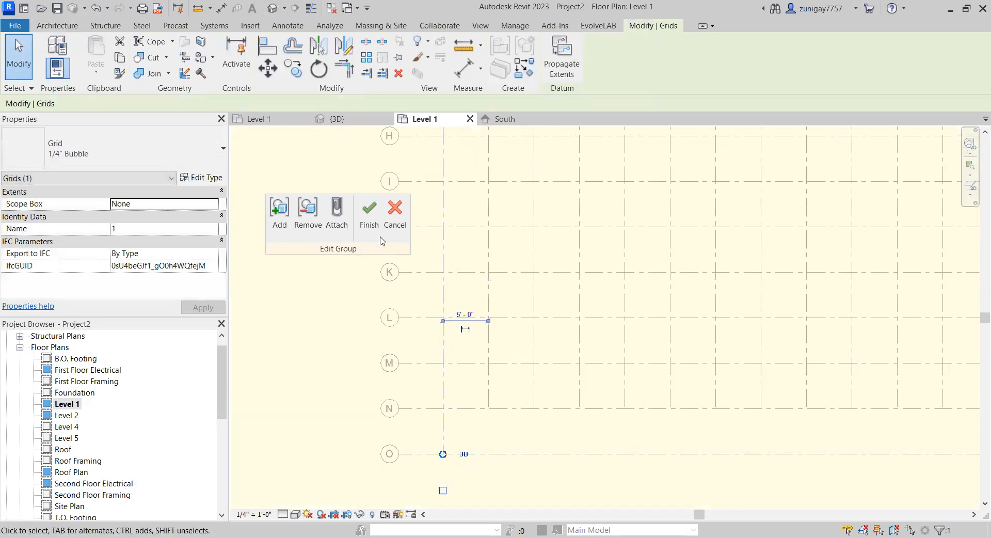
pyautogui.scroll(-5, 503, 330)
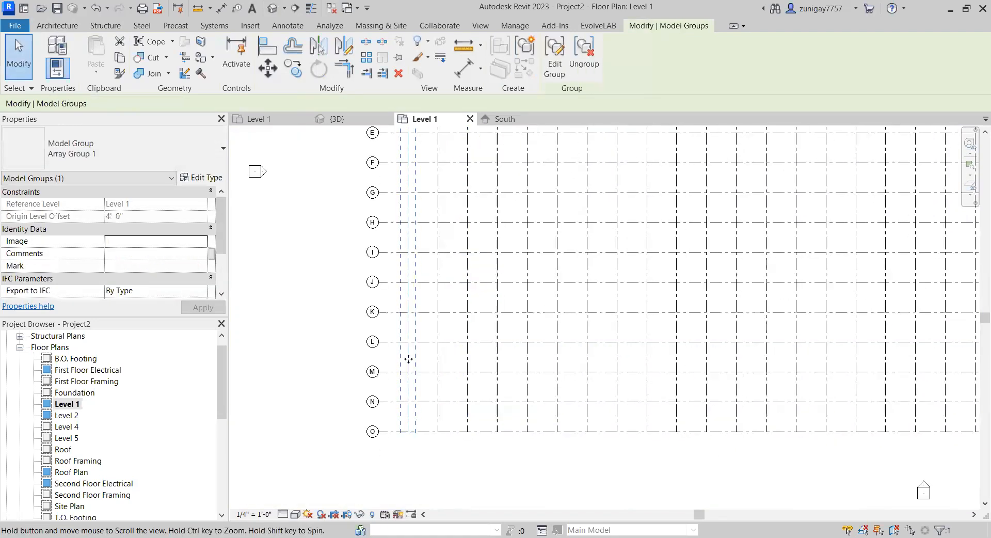
pyautogui.moveTo(524, 319); pyautogui.dragTo(521, 340, button='middle')
pyautogui.click(247, 208)
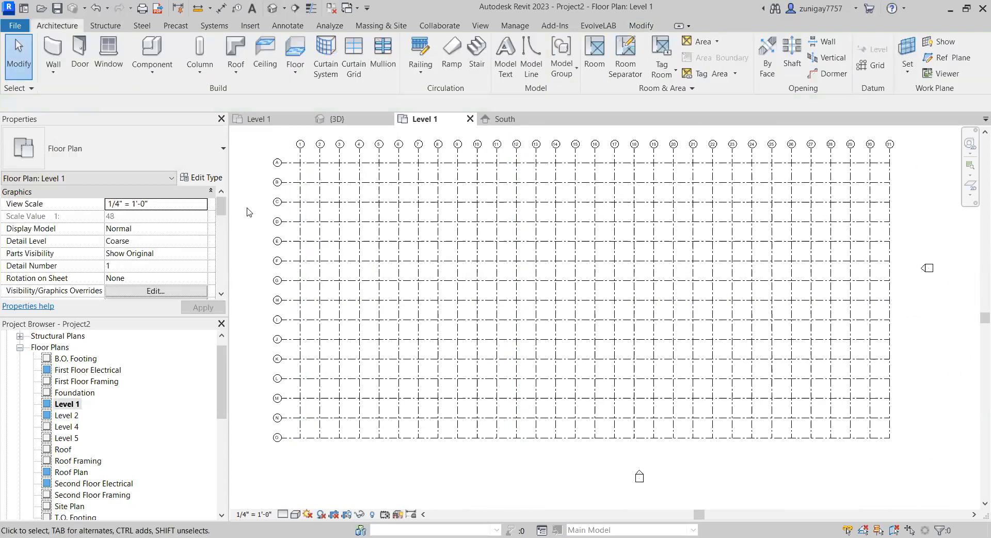
# Step: Set the Grids annotation category to halftone in the Level 1 floor plan's visibility/graphics overrides
pyautogui.scroll(-1, 162, 247)
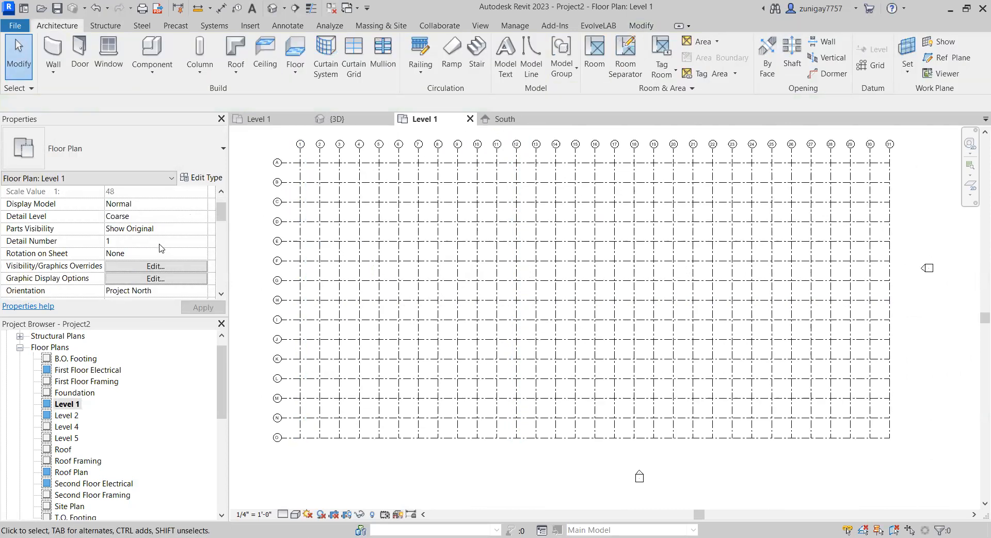
pyautogui.scroll(-1, 161, 248)
pyautogui.click(156, 229)
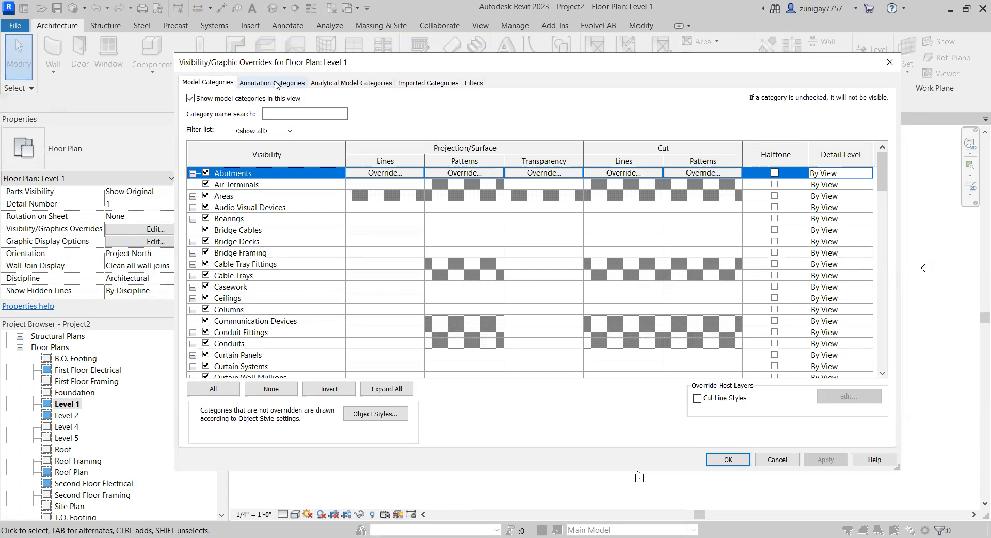
pyautogui.click(277, 83)
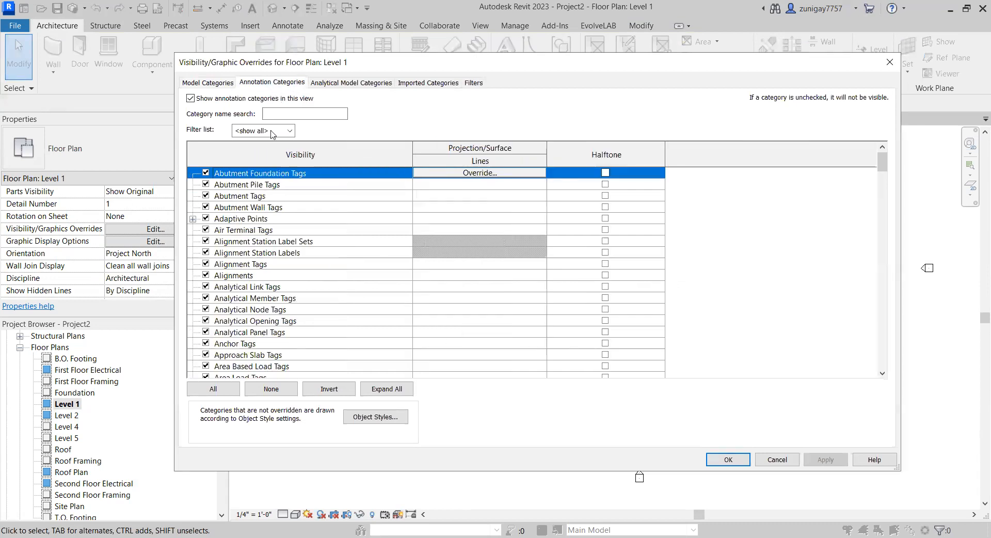
pyautogui.press('g')
pyautogui.press('r')
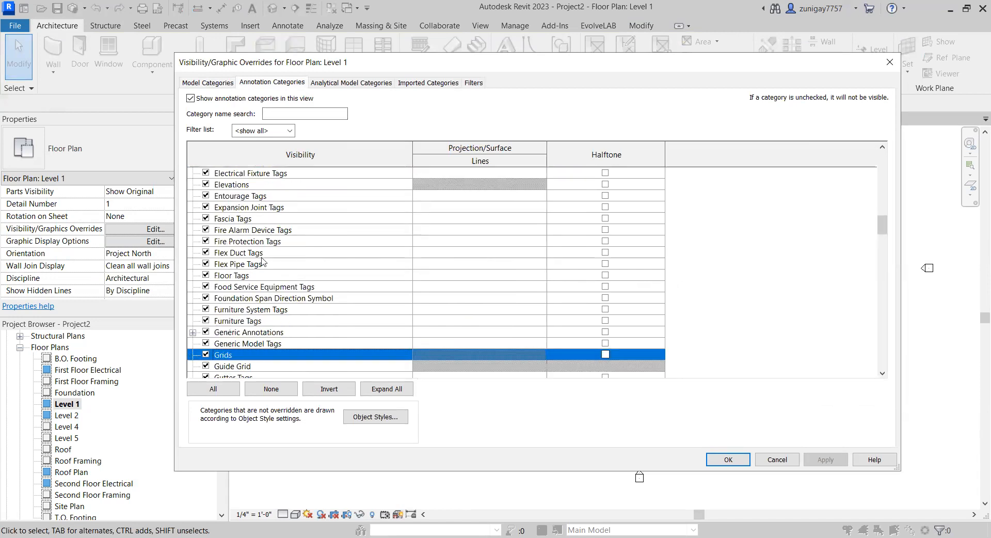
pyautogui.click(606, 355)
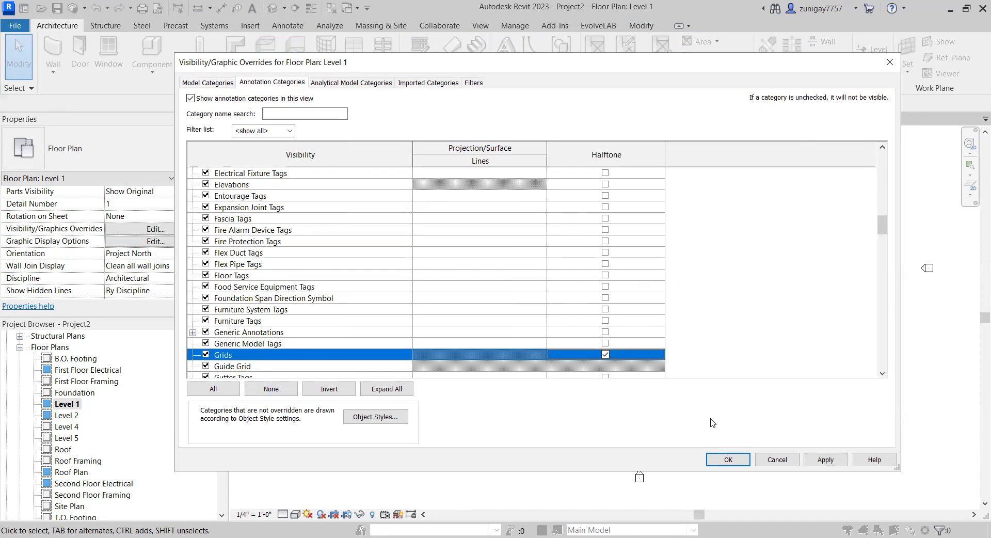
pyautogui.click(728, 459)
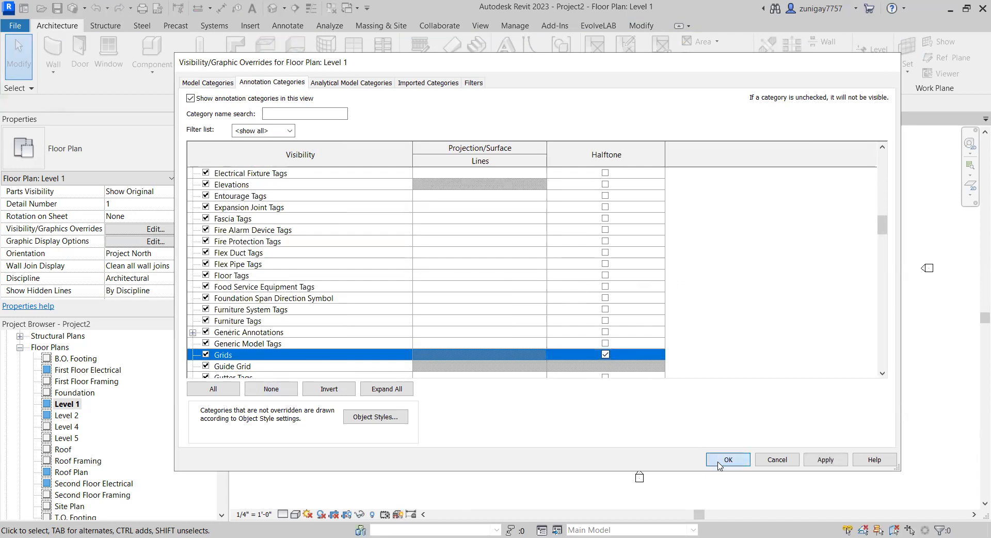
pyautogui.moveTo(510, 307); pyautogui.dragTo(520, 323, button='middle')
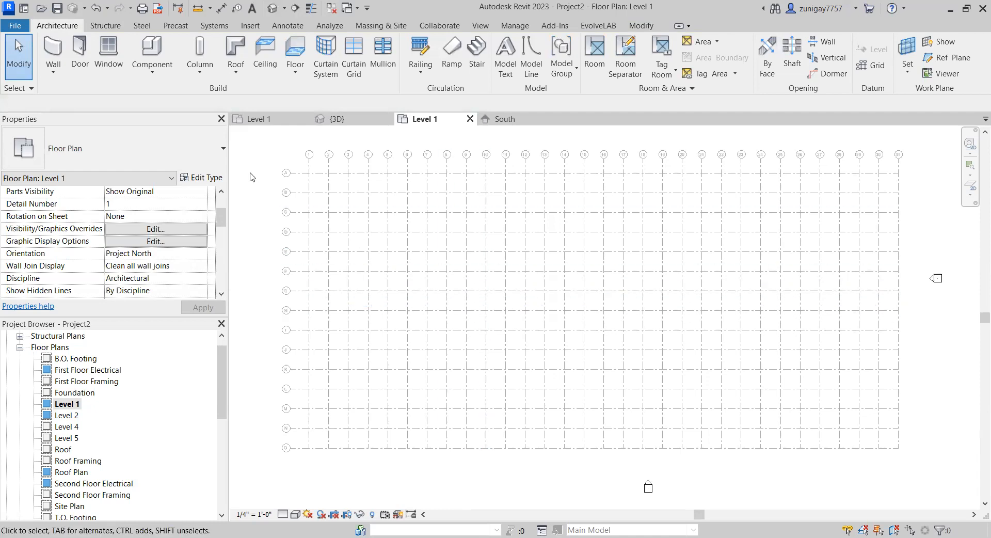
# Step: Draw a 140'-0" by 60'-0" model-line rectangle from the intersection of grids 2 and B to grids 30 and N
pyautogui.click(527, 67)
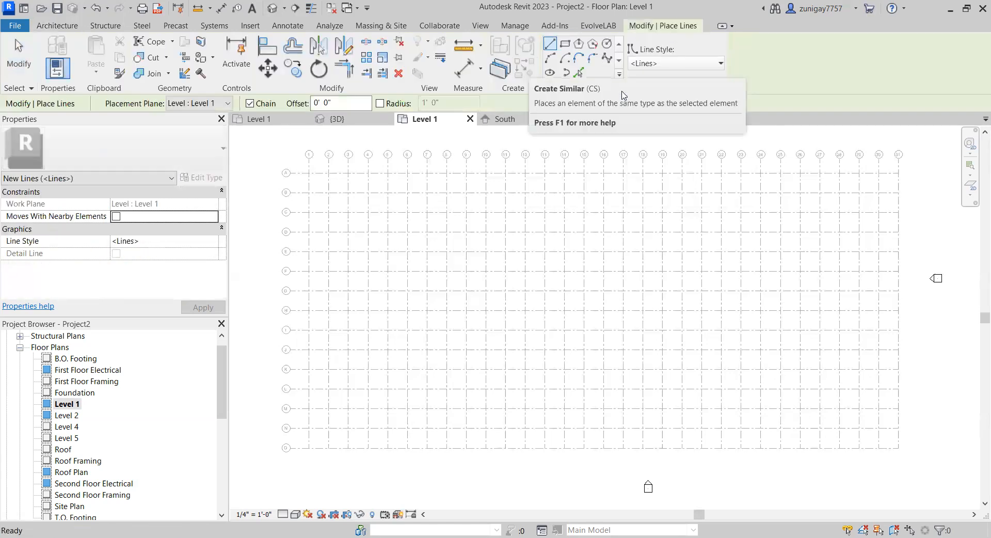
pyautogui.click(565, 44)
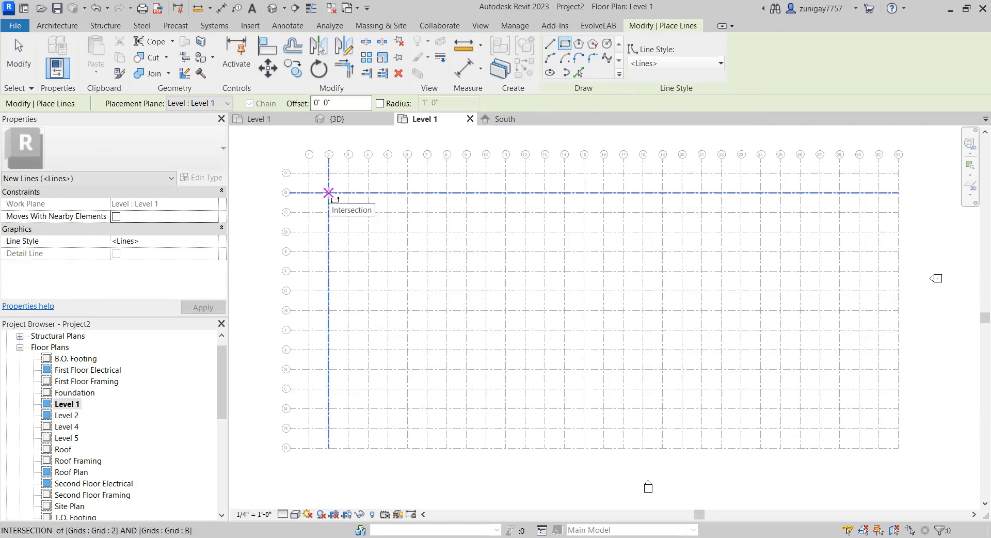
pyautogui.click(328, 193)
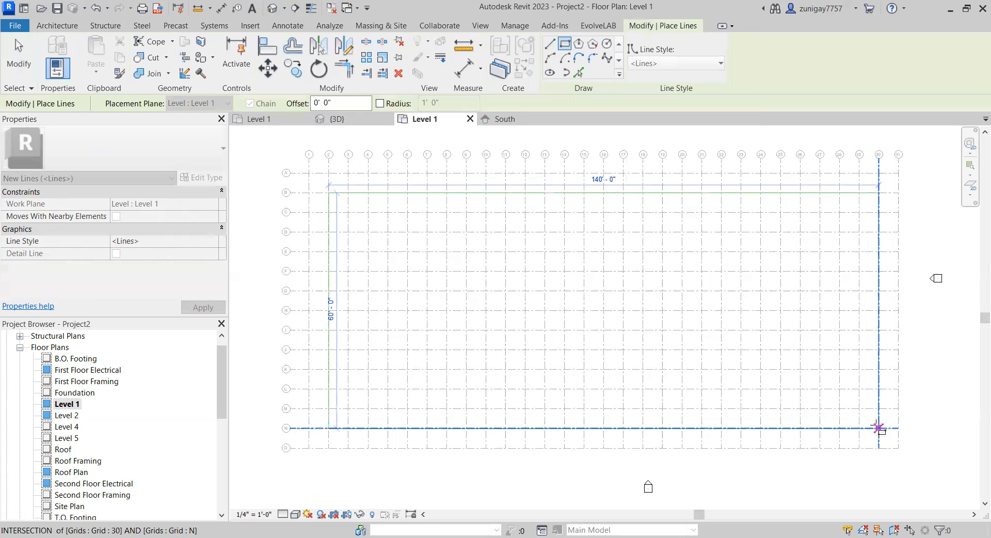
pyautogui.click(878, 428)
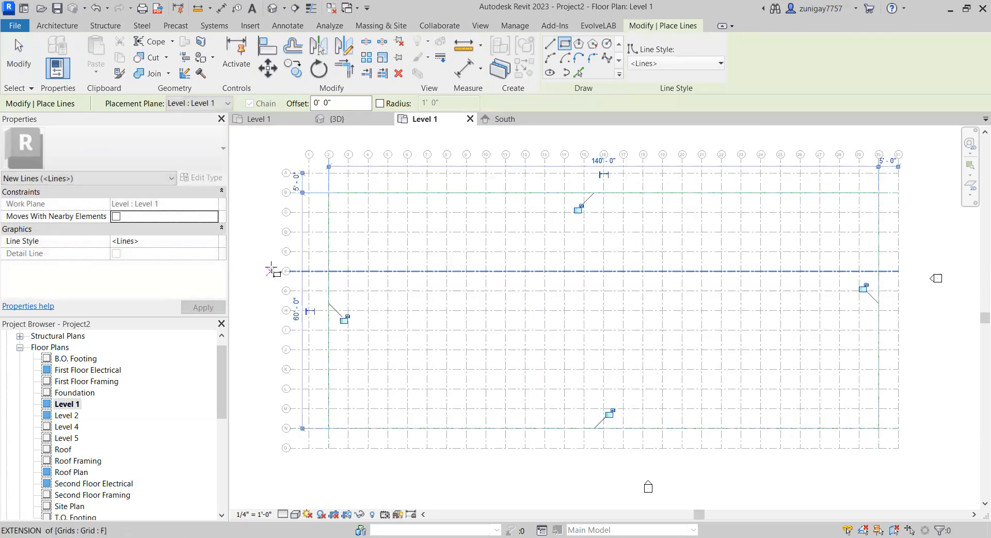
pyautogui.press('Escape')
pyautogui.press('Escape')
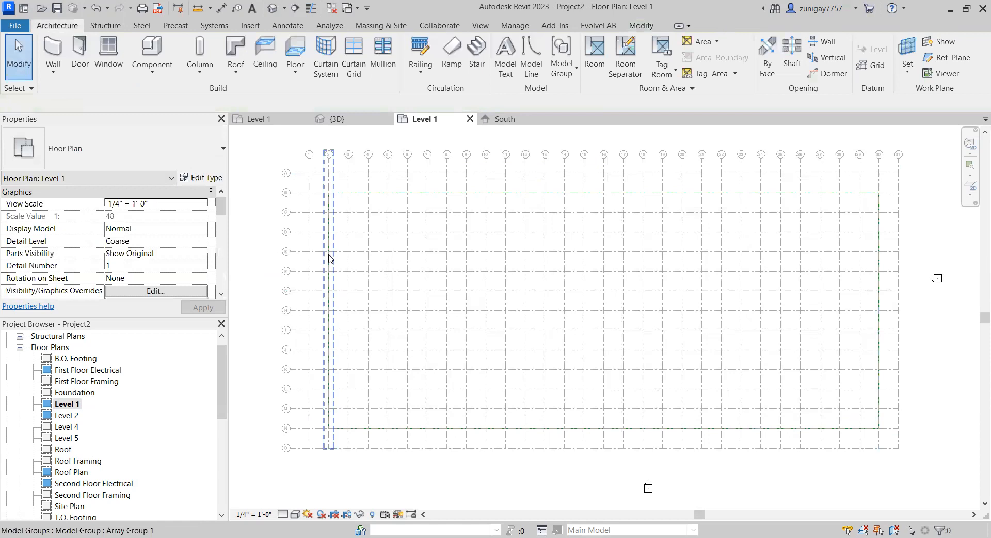
# Step: Override the large rectangle's graphics by element in this view with a Solid projection line pattern and color RGB 000-170-085
pyautogui.press('Tab')
pyautogui.press('Tab')
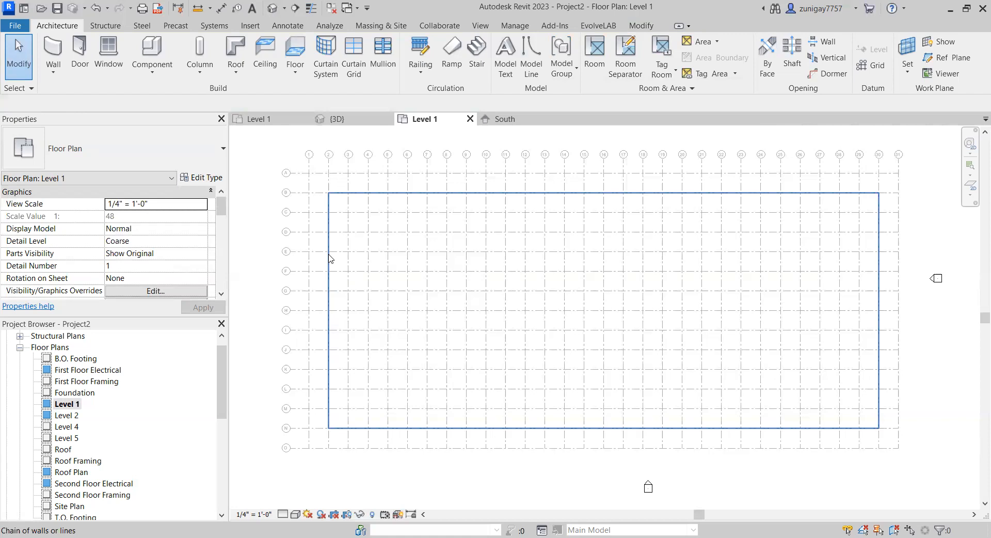
pyautogui.click(329, 259)
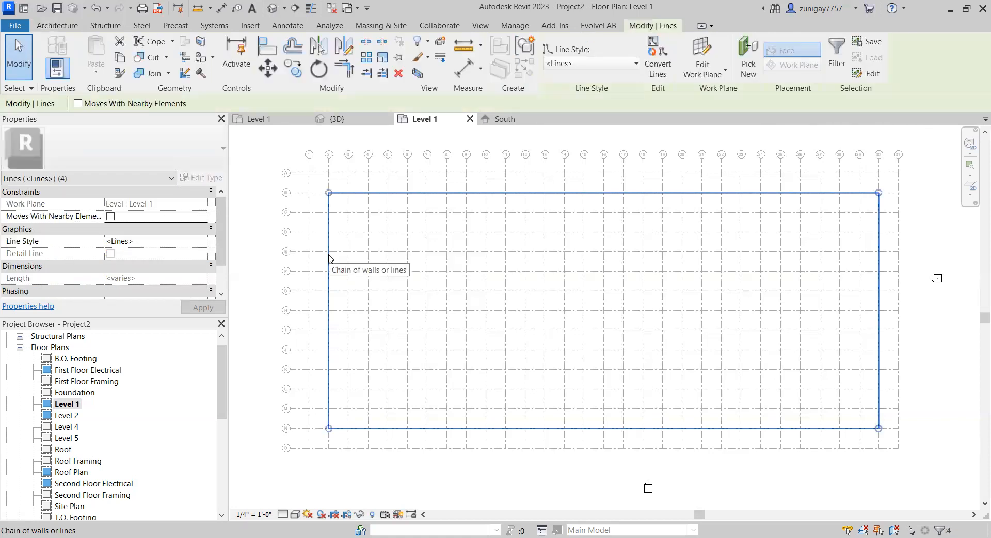
pyautogui.rightClick(331, 258)
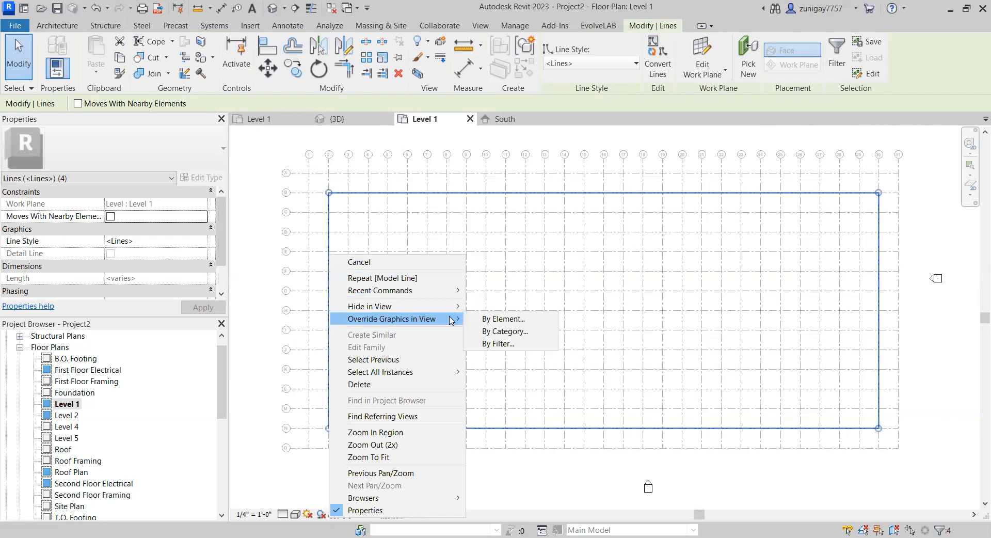
pyautogui.click(504, 319)
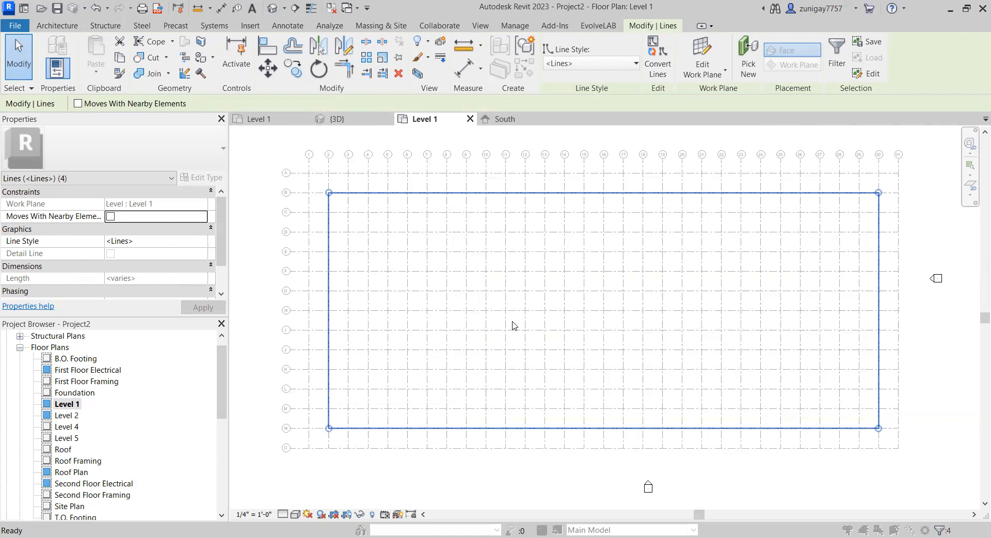
pyautogui.click(575, 98)
pyautogui.click(486, 123)
pyautogui.click(522, 117)
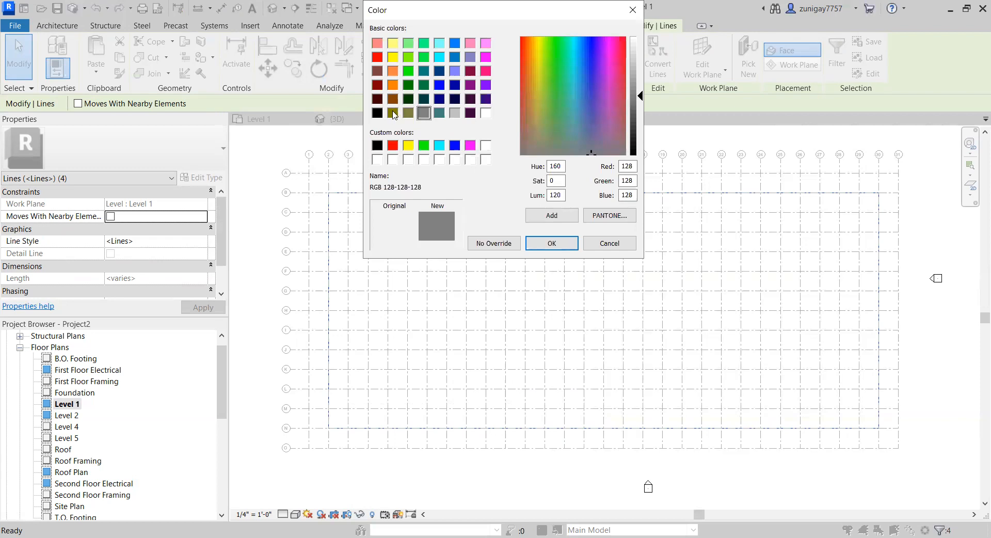
pyautogui.click(424, 86)
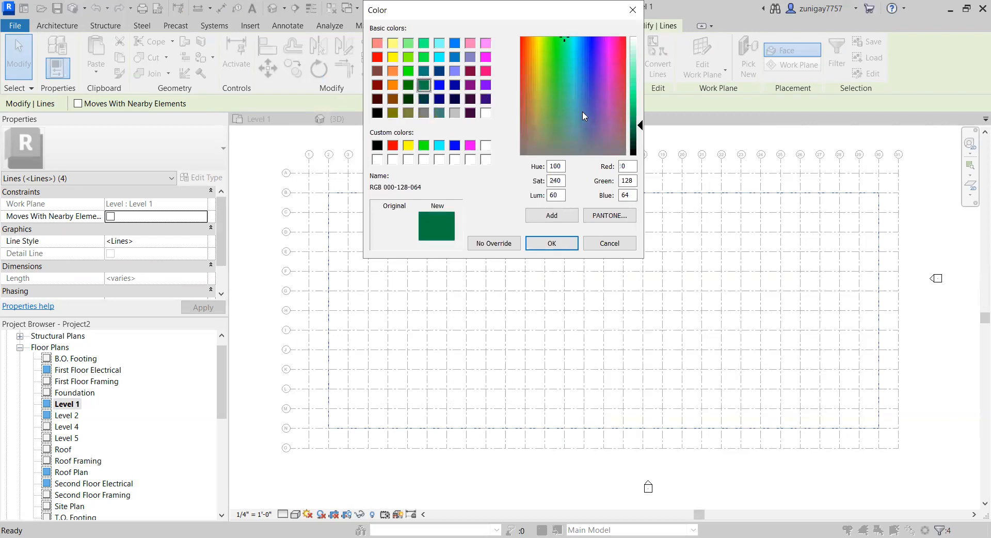
pyautogui.click(633, 116)
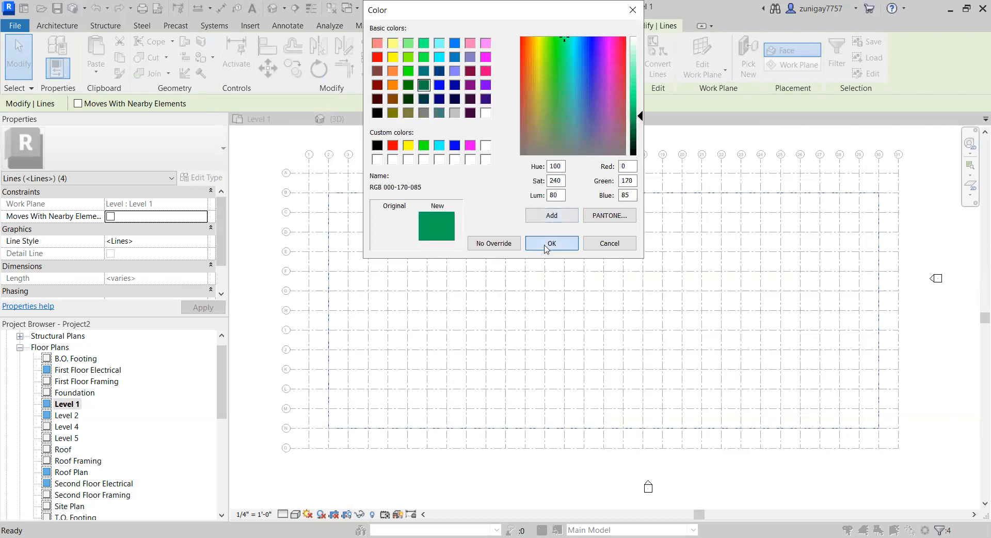
pyautogui.press('Return')
# Step: Set the large rectangle's overridden projection line weight to 10, apply the override and clear the selection
pyautogui.click(504, 136)
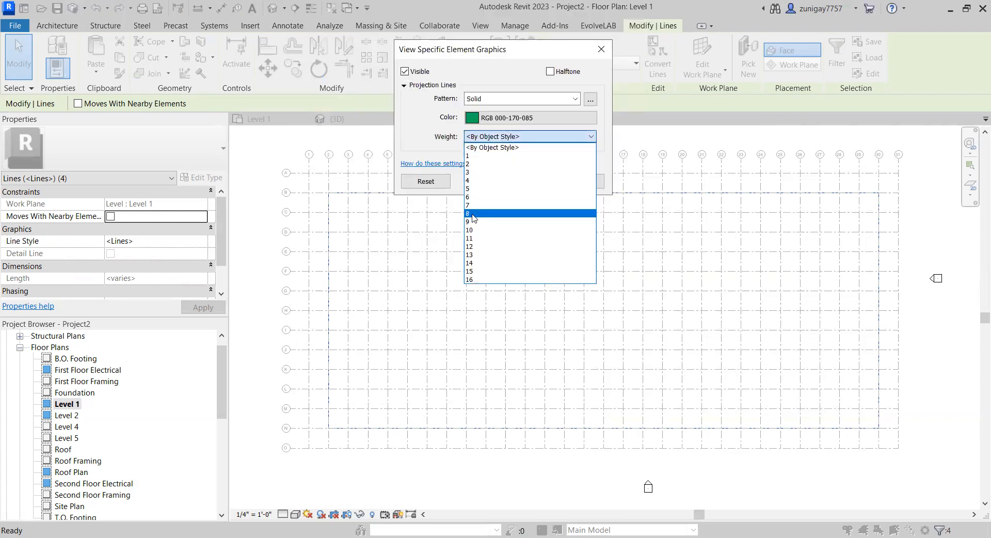
pyautogui.click(471, 230)
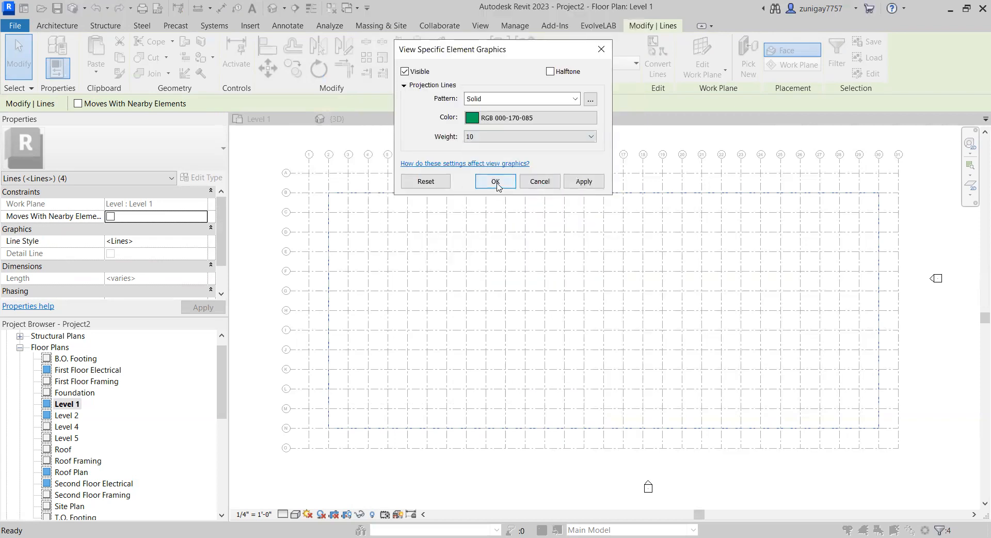
pyautogui.click(496, 183)
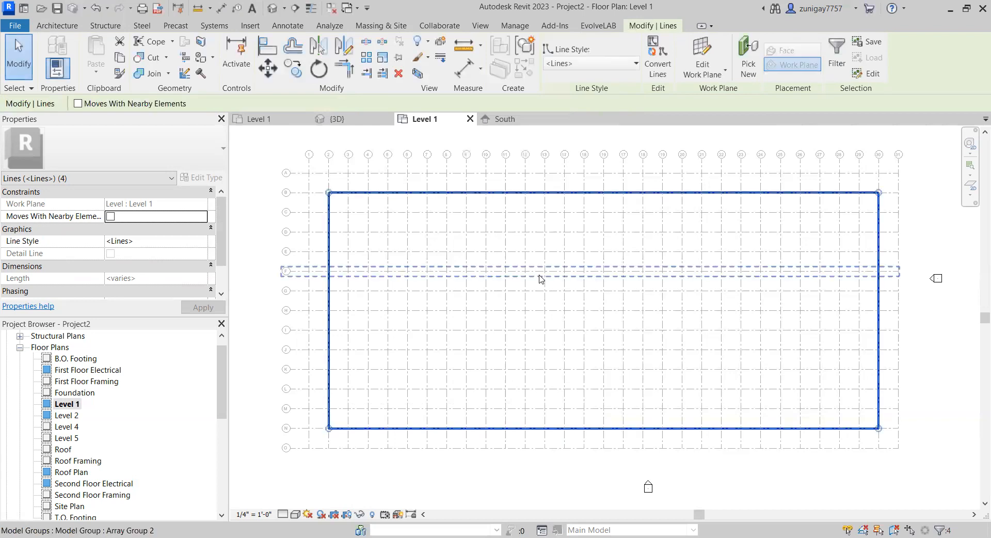
pyautogui.click(267, 194)
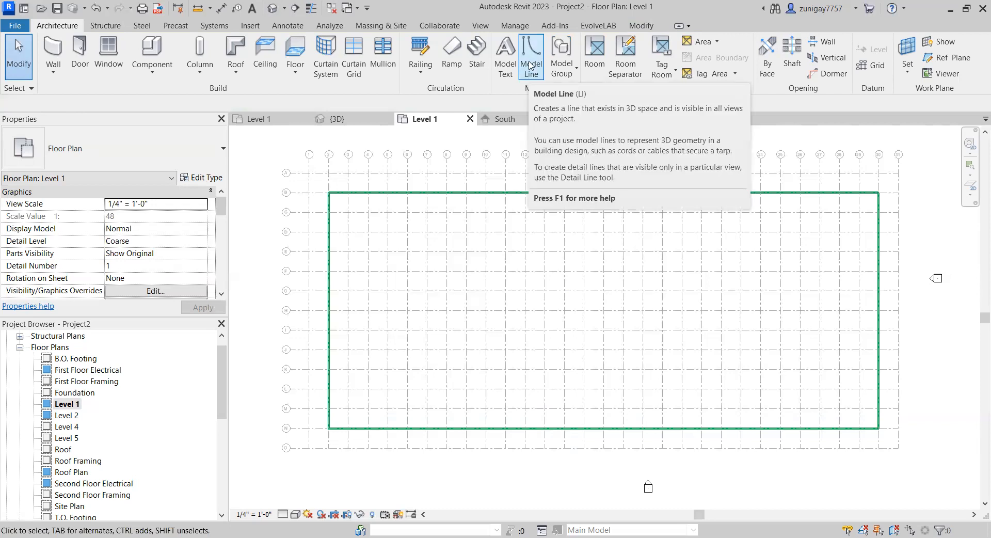
# Step: Draw a 25'-0" by 30'-0" model-line rectangle from the intersection of grids 6 and D to grids 11 and J
pyautogui.click(530, 64)
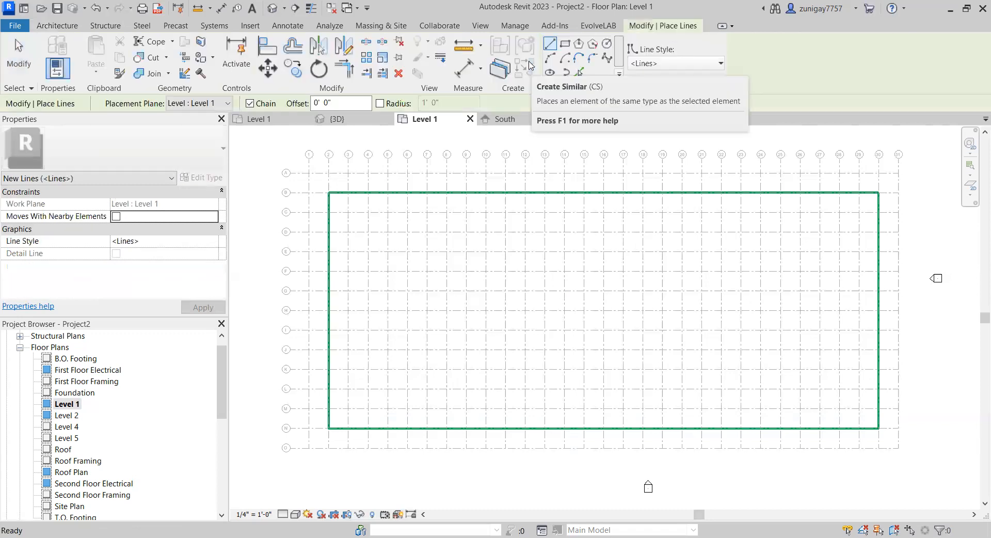
pyautogui.click(566, 45)
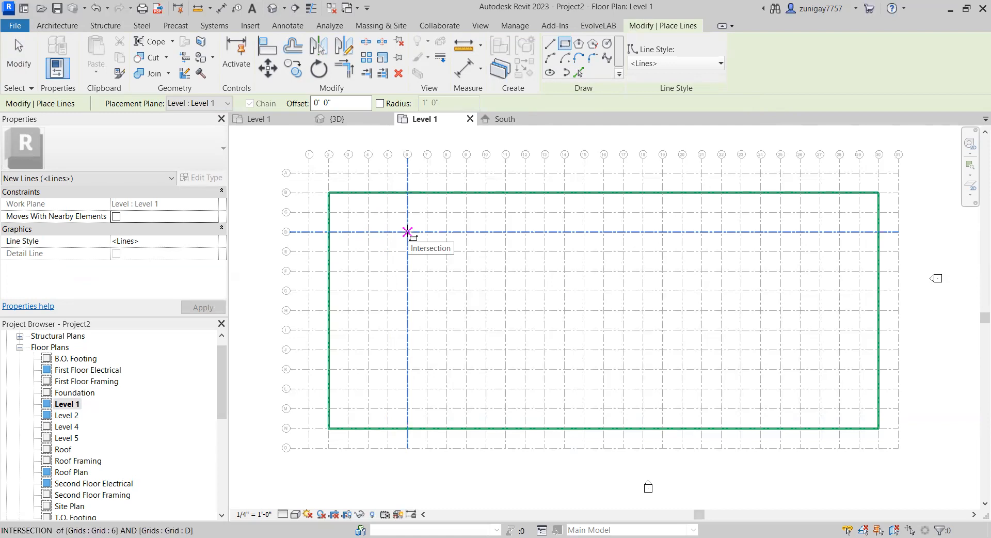
pyautogui.click(407, 232)
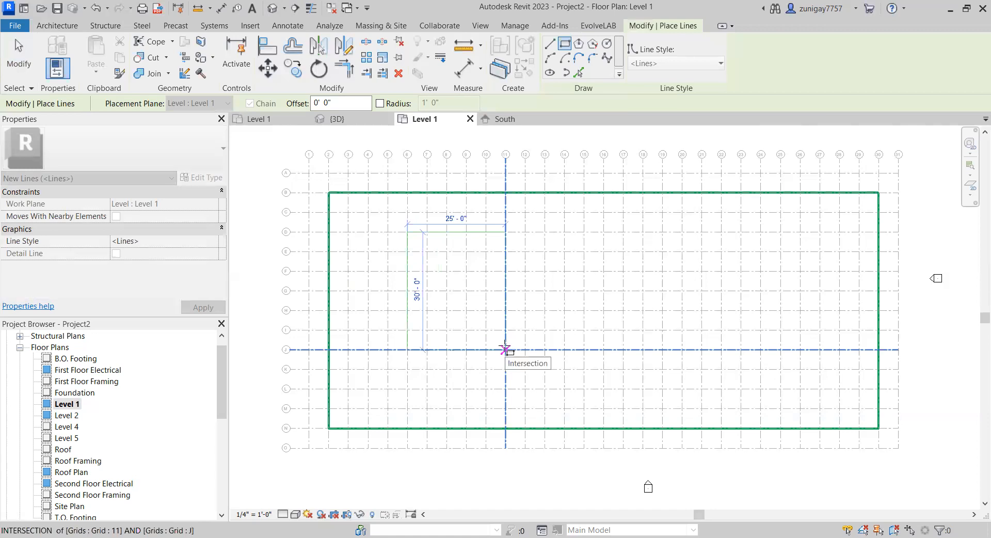
pyautogui.click(506, 349)
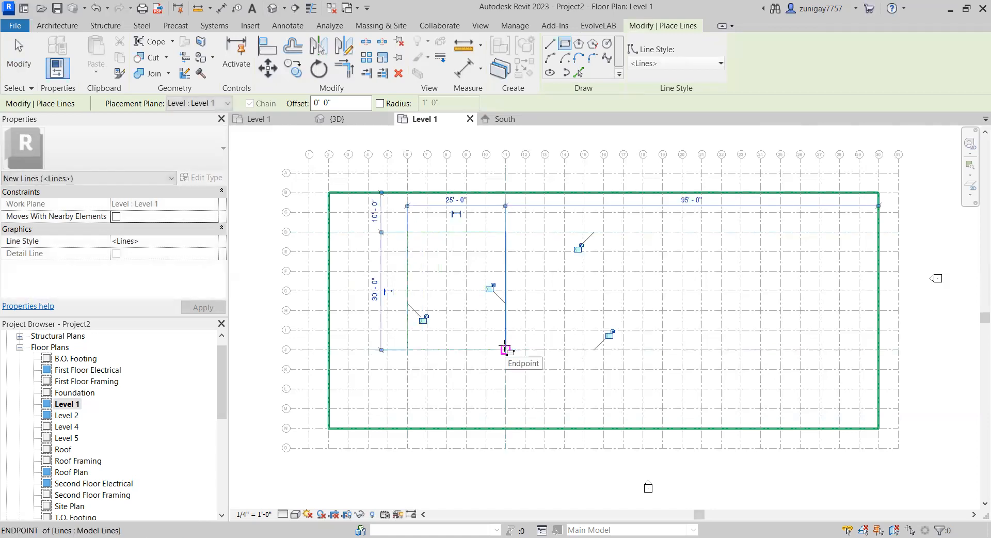
pyautogui.press('Escape')
pyautogui.press('Escape')
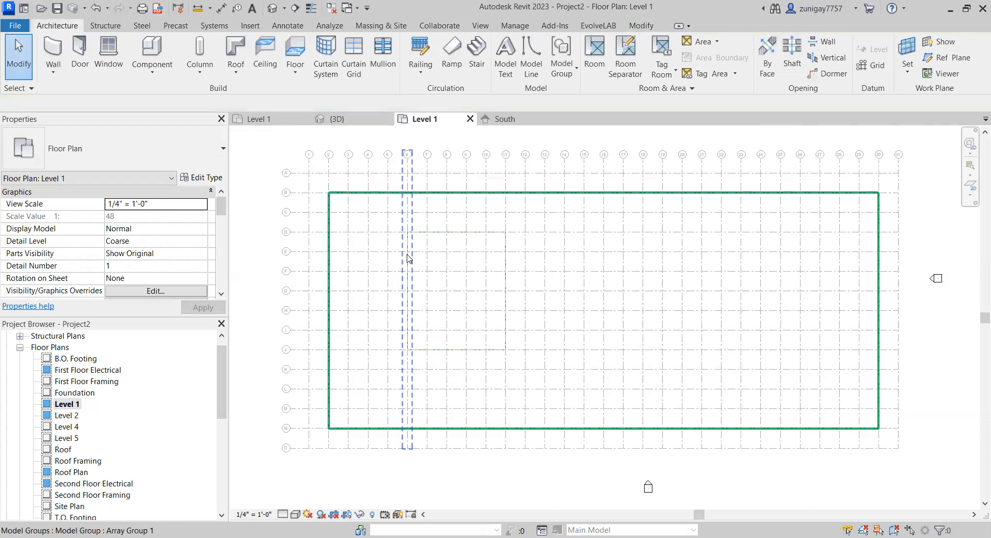
# Step: Override the small rectangle's line graphics by category in this view with a Solid pattern and color RGB 063-063-063
pyautogui.press('Tab')
pyautogui.click(408, 259)
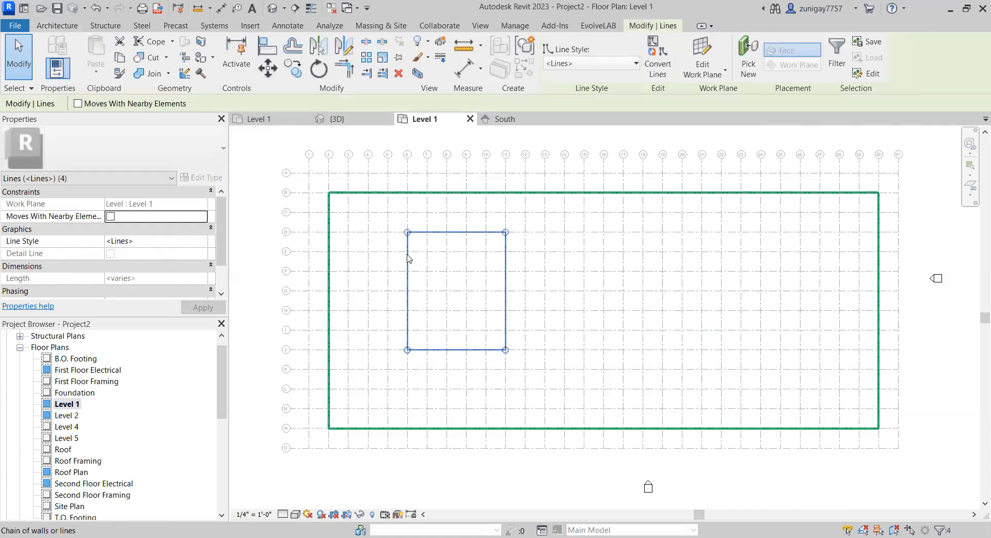
pyautogui.rightClick(407, 258)
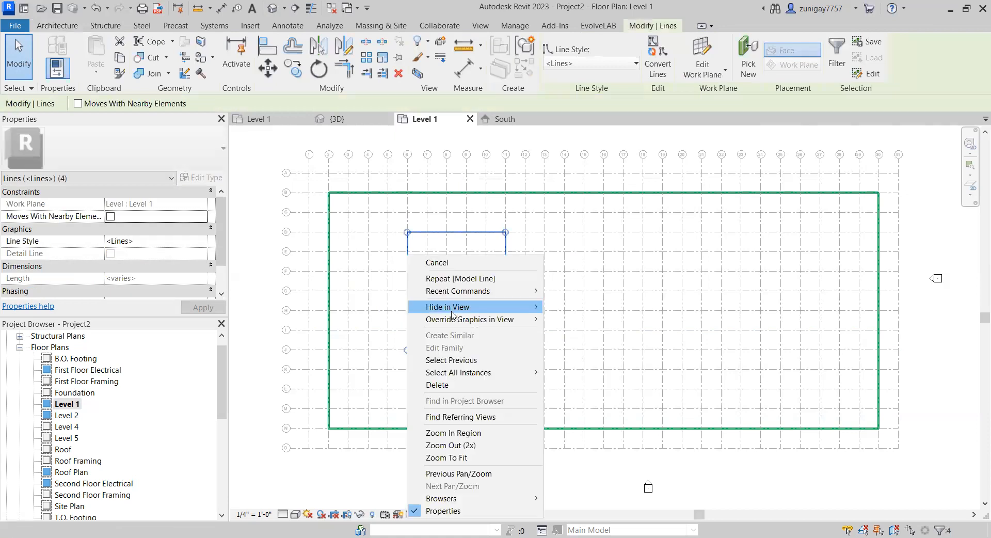
pyautogui.moveTo(456, 320)
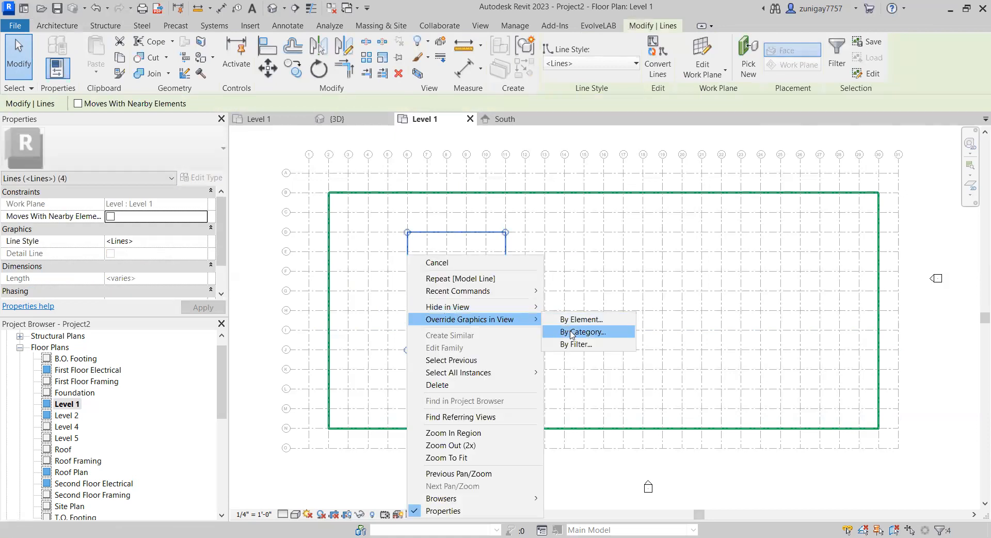
pyautogui.click(558, 319)
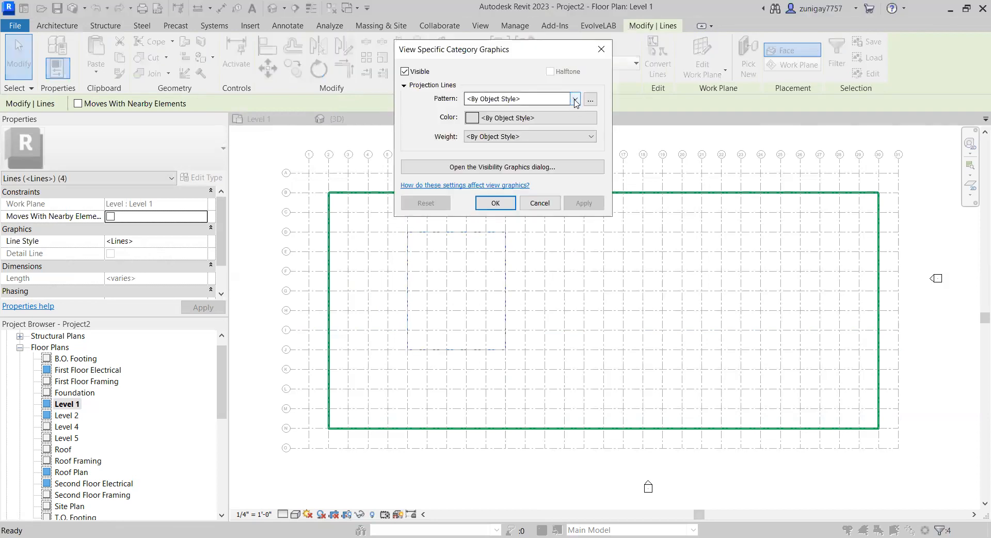
pyautogui.click(575, 99)
pyautogui.click(506, 122)
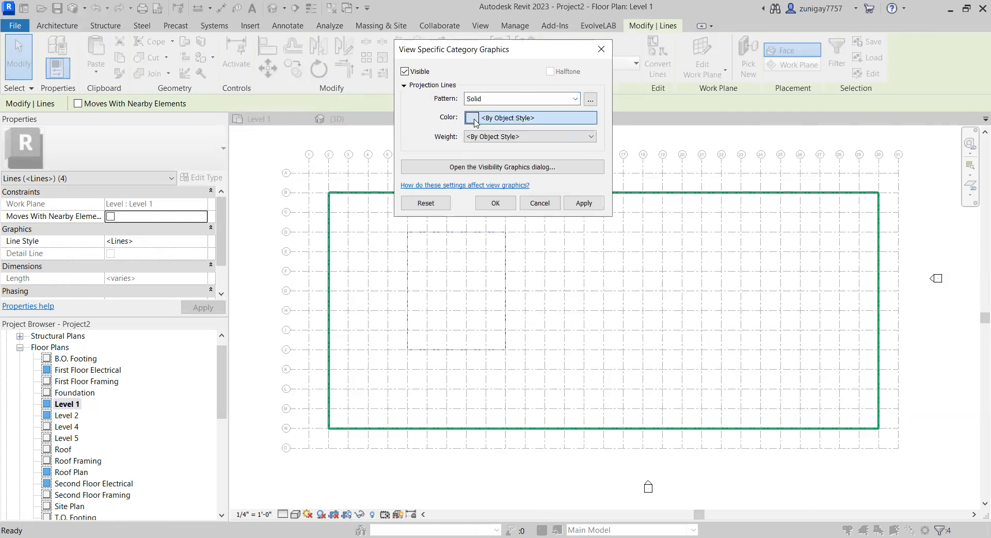
pyautogui.click(634, 125)
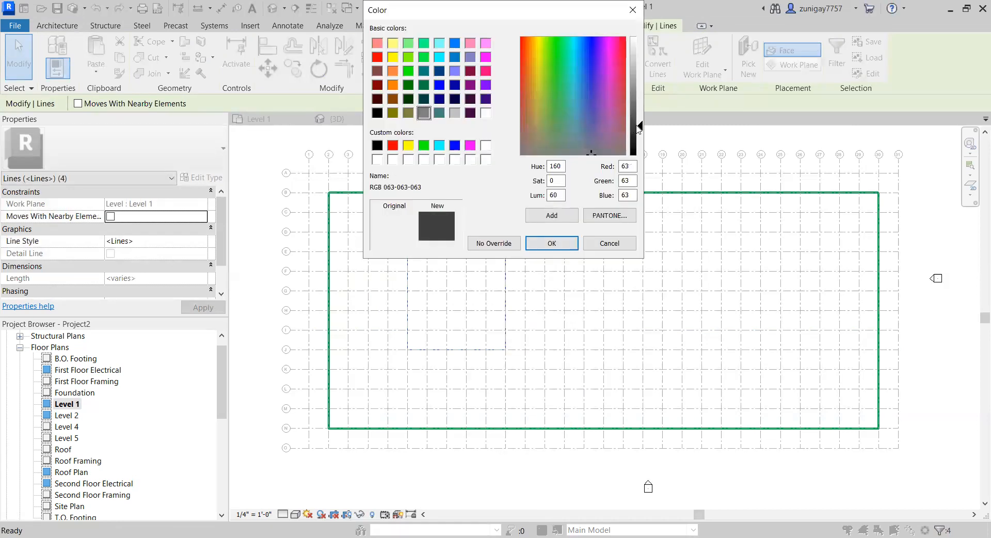
pyautogui.click(552, 243)
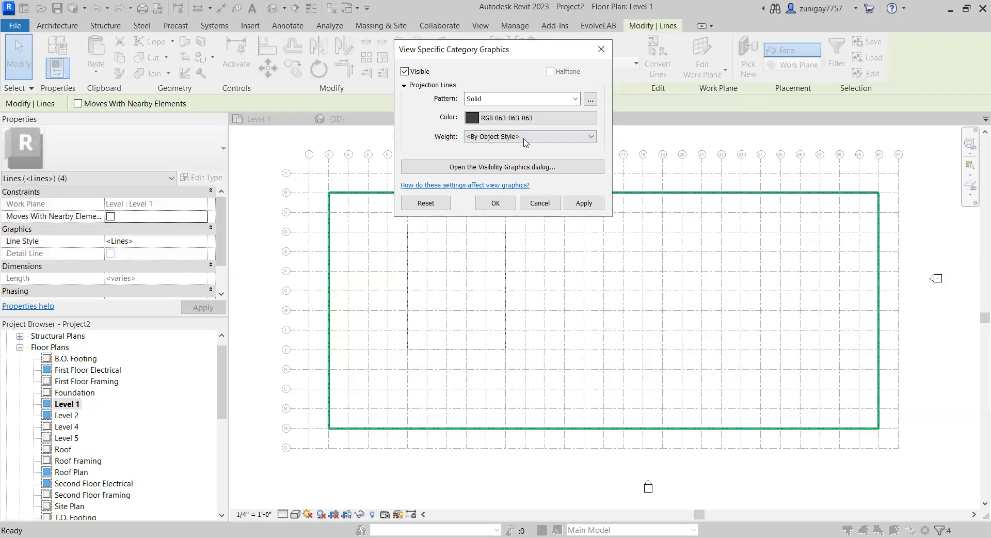
# Step: Set the line category's overridden projection weight to 8, apply the override and clear the selection
pyautogui.click(485, 137)
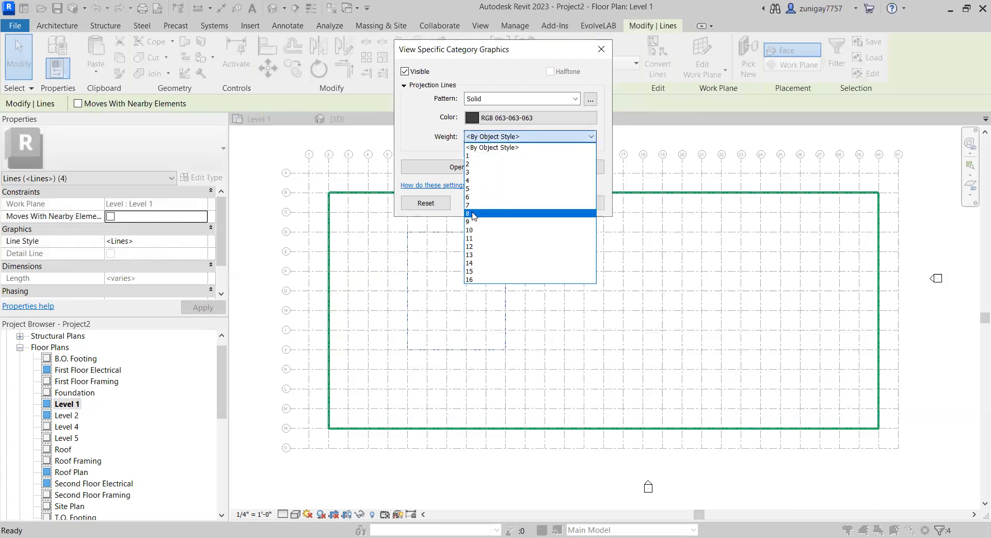
pyautogui.click(473, 213)
pyautogui.click(496, 205)
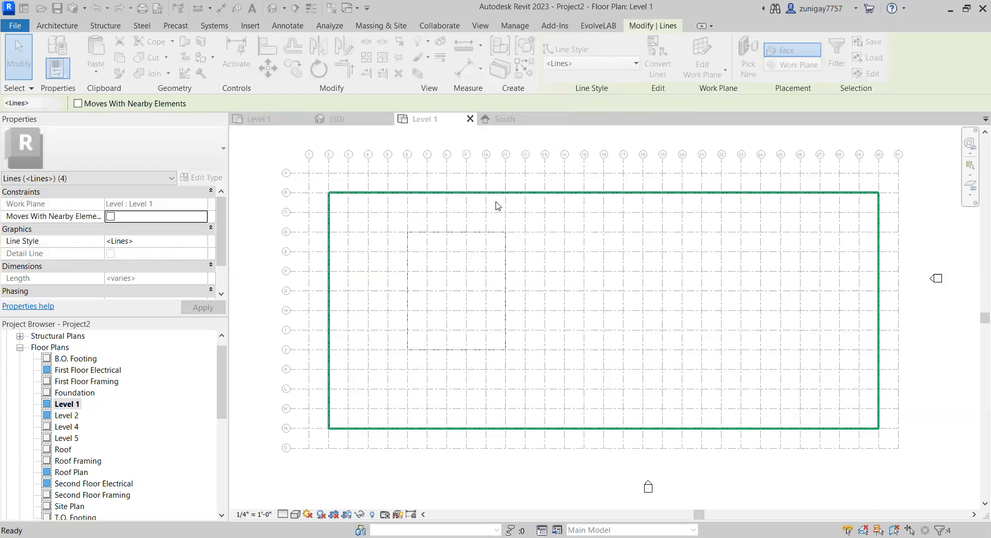
pyautogui.click(536, 290)
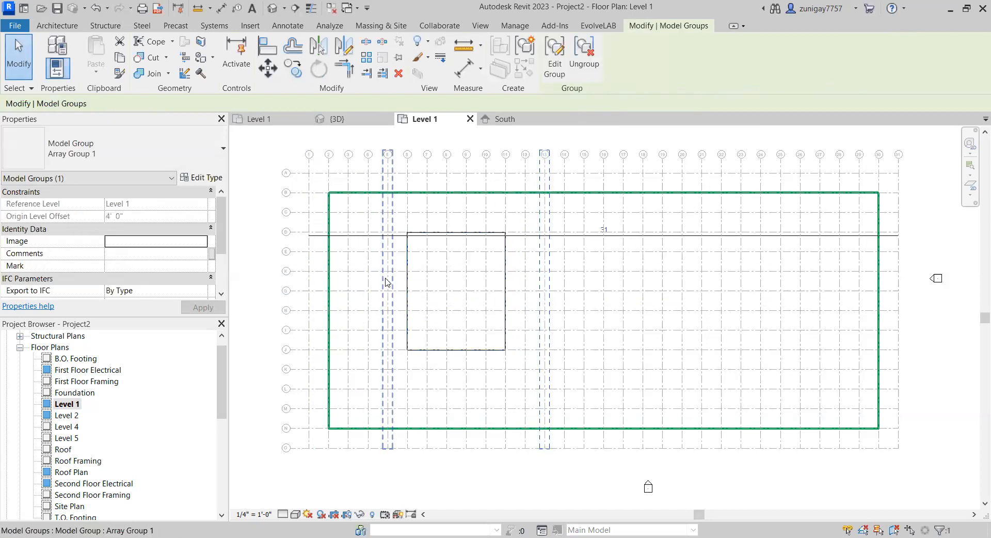
pyautogui.scroll(2, 387, 280)
pyautogui.click(242, 203)
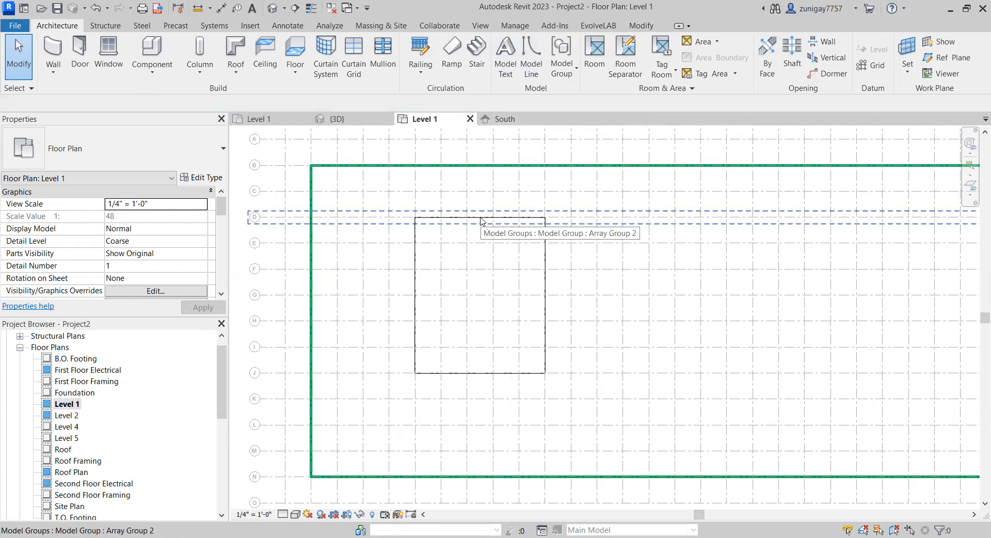
# Step: Copy the small rectangle from its corner at grids 6 and D to the intersection of grids 14 and D
pyautogui.press('Tab')
pyautogui.press('Tab')
pyautogui.click(481, 221)
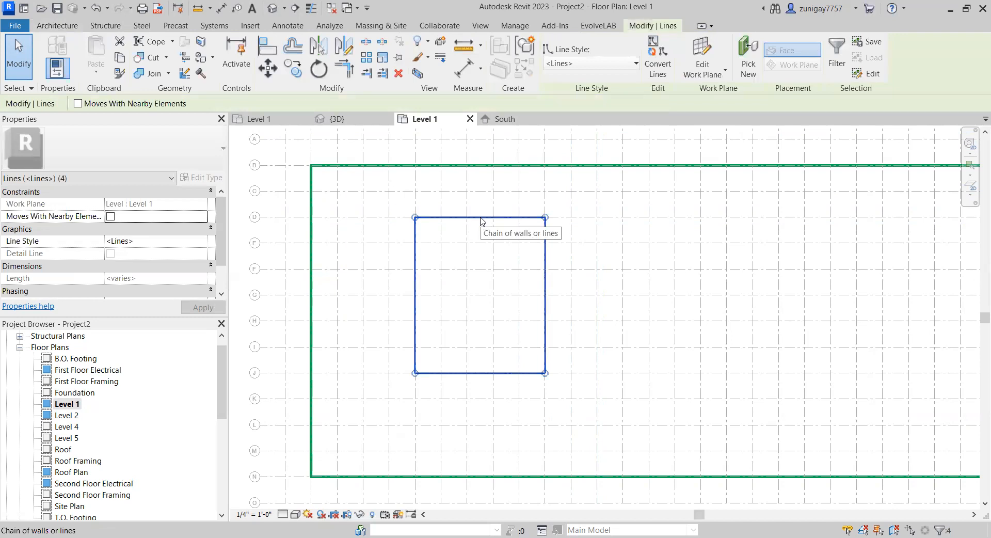
pyautogui.click(292, 74)
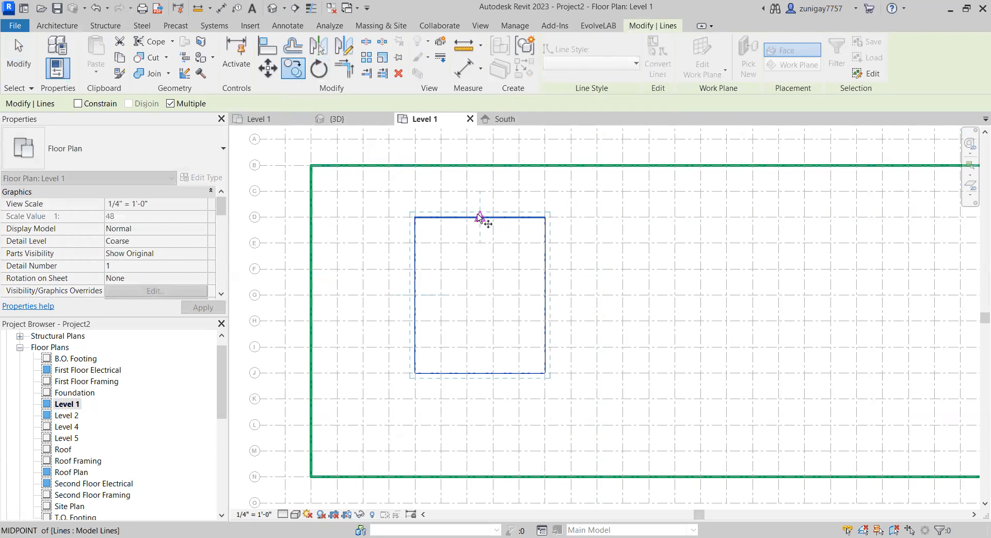
pyautogui.click(416, 218)
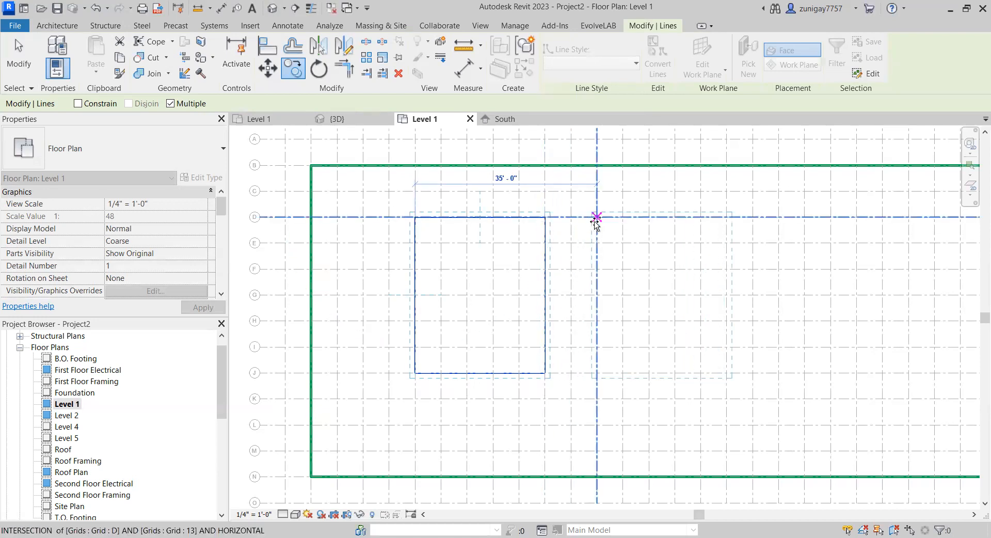
pyautogui.click(622, 217)
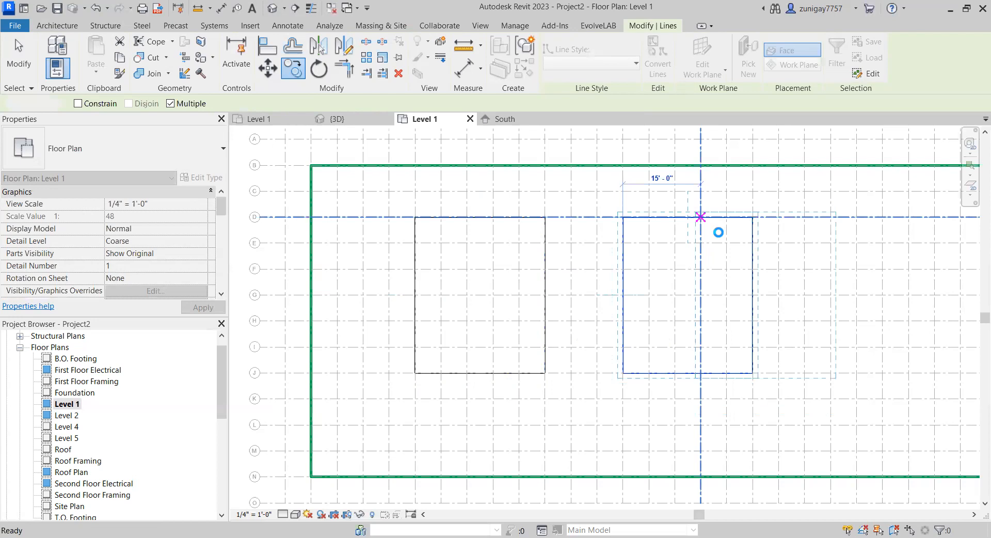
pyautogui.press('Escape')
# Step: Draw a third 25'-0" by 30'-0" model-line rectangle from the intersection of grids 22 and D to grids 27 and J
pyautogui.moveTo(700, 240); pyautogui.dragTo(590, 272, button='middle')
pyautogui.scroll(-1, 653, 248)
pyautogui.click(554, 244)
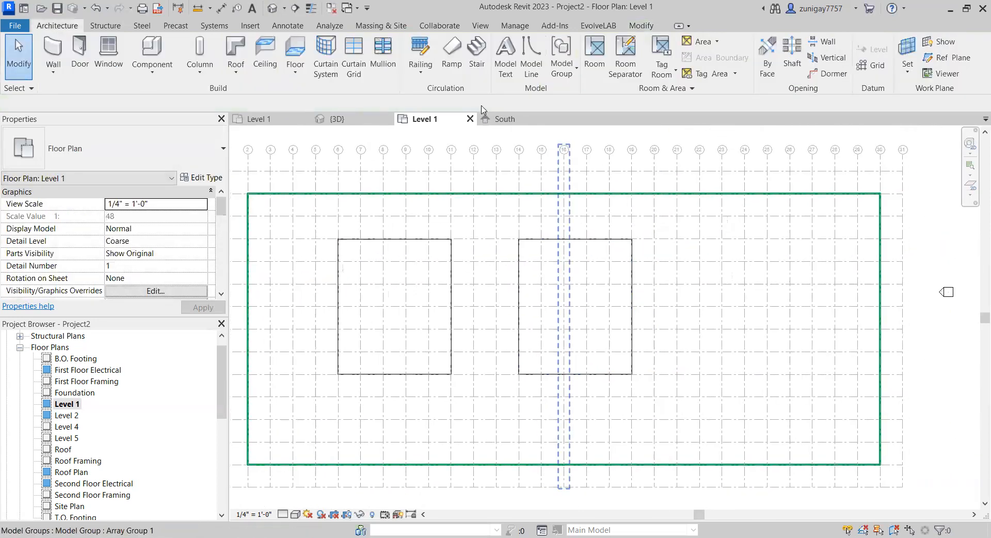
pyautogui.click(532, 66)
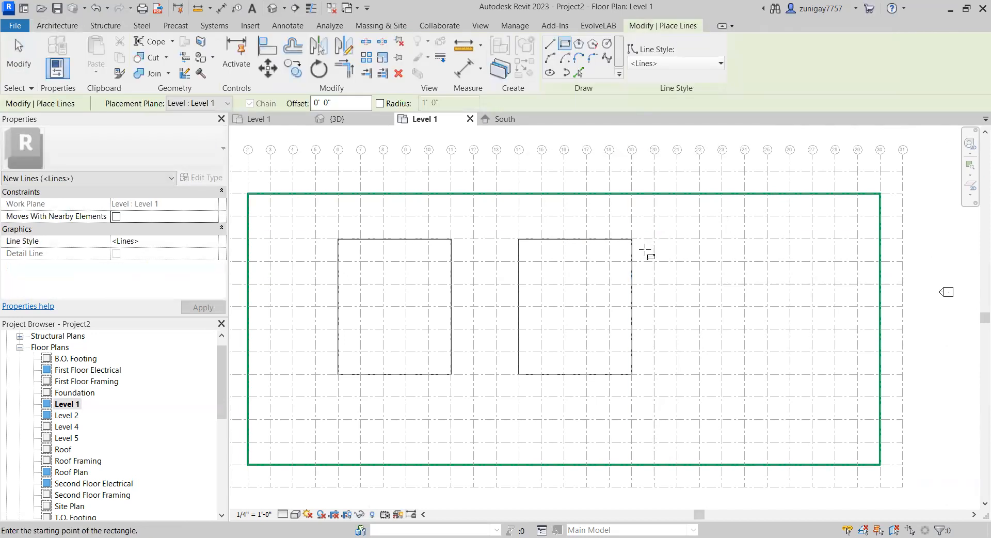
pyautogui.scroll(2, 655, 249)
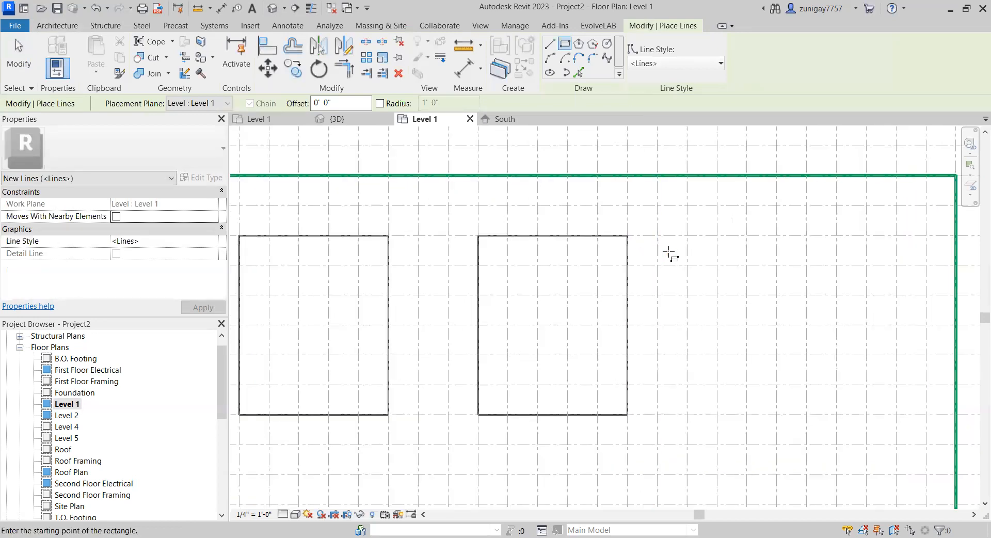
pyautogui.click(717, 235)
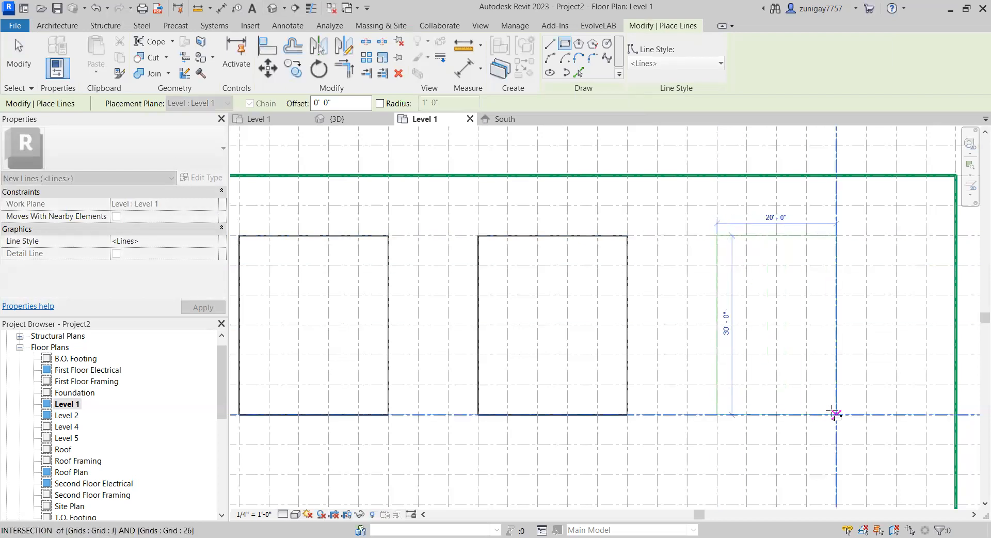
pyautogui.click(867, 414)
pyautogui.press('Escape')
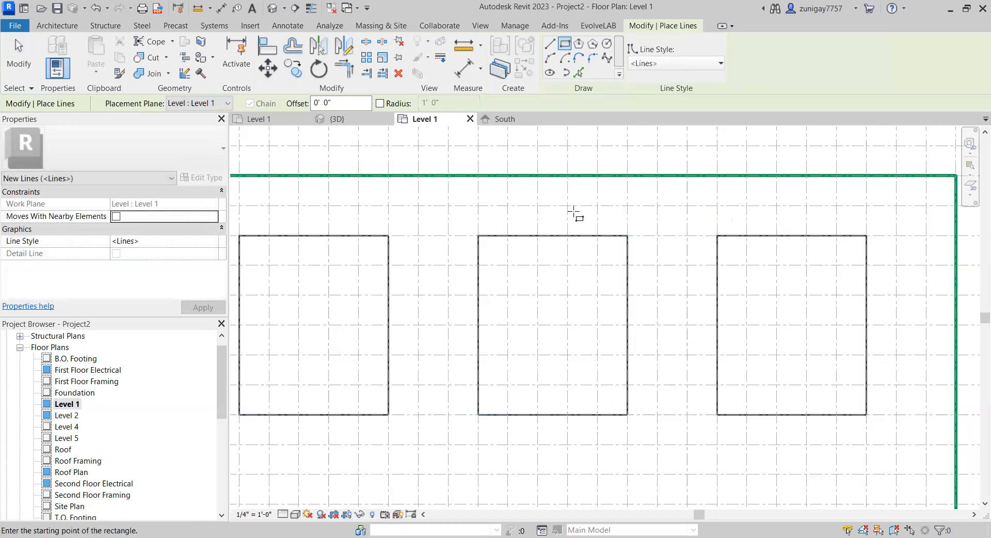
pyautogui.press('Escape')
pyautogui.moveTo(613, 242); pyautogui.dragTo(603, 245, button='middle')
pyautogui.scroll(-4, 602, 245)
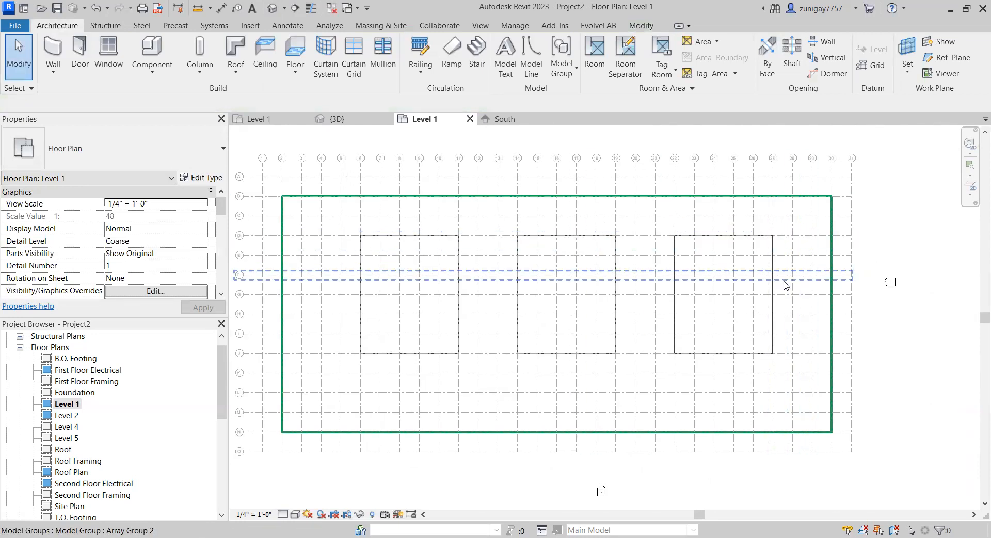
pyautogui.scroll(1, 794, 282)
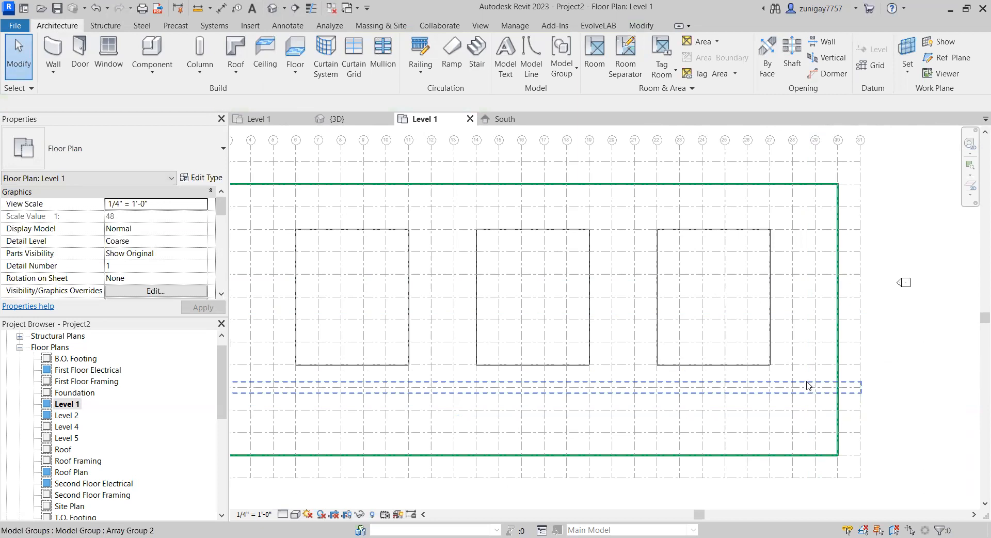
pyautogui.moveTo(655, 401); pyautogui.dragTo(736, 387, button='middle')
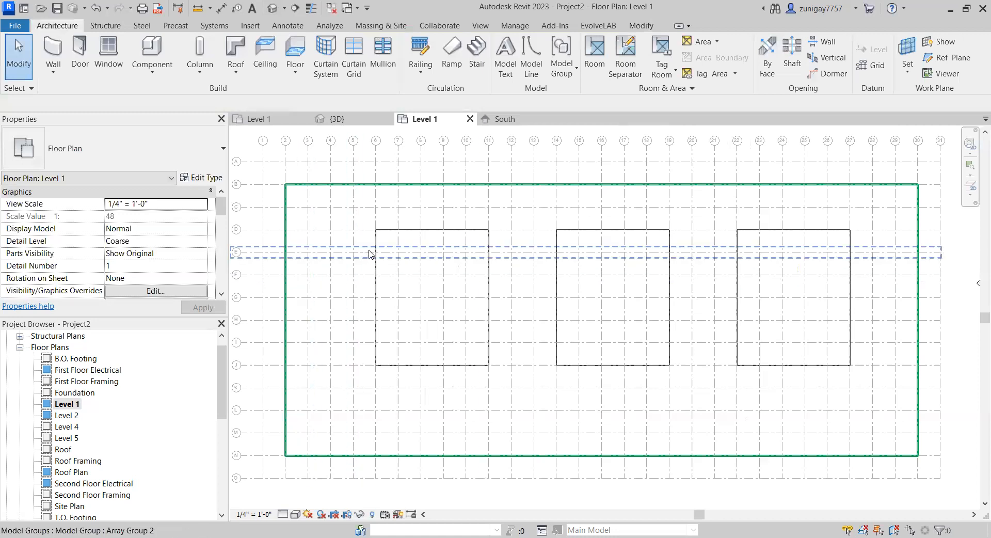
pyautogui.moveTo(505, 316)
pyautogui.mouseDown(button='middle')
pyautogui.moveTo(522, 305)
pyautogui.moveTo(518, 317)
pyautogui.moveTo(500, 306)
pyautogui.mouseUp(button='middle')
pyautogui.scroll(-1, 522, 305)
pyautogui.scroll(-1, 488, 297)
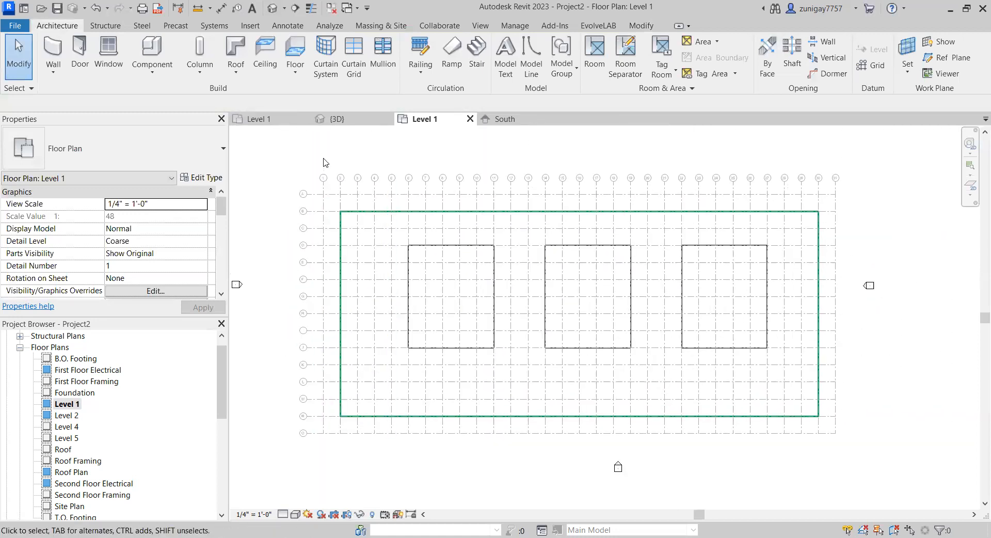
# Step: Start an architectural wall and choose the basic wall type Exterior - Brick on Wood Stud
pyautogui.click(52, 52)
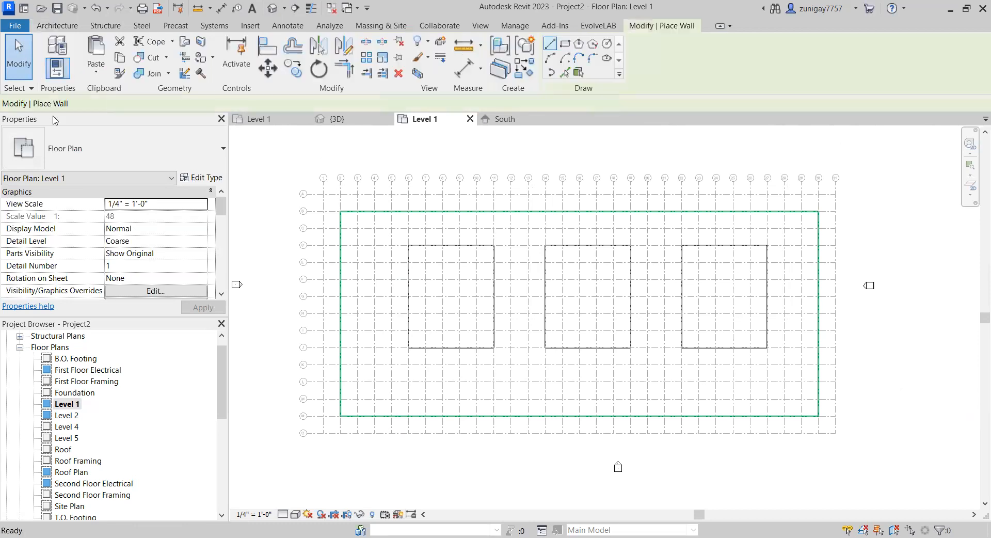
pyautogui.click(58, 26)
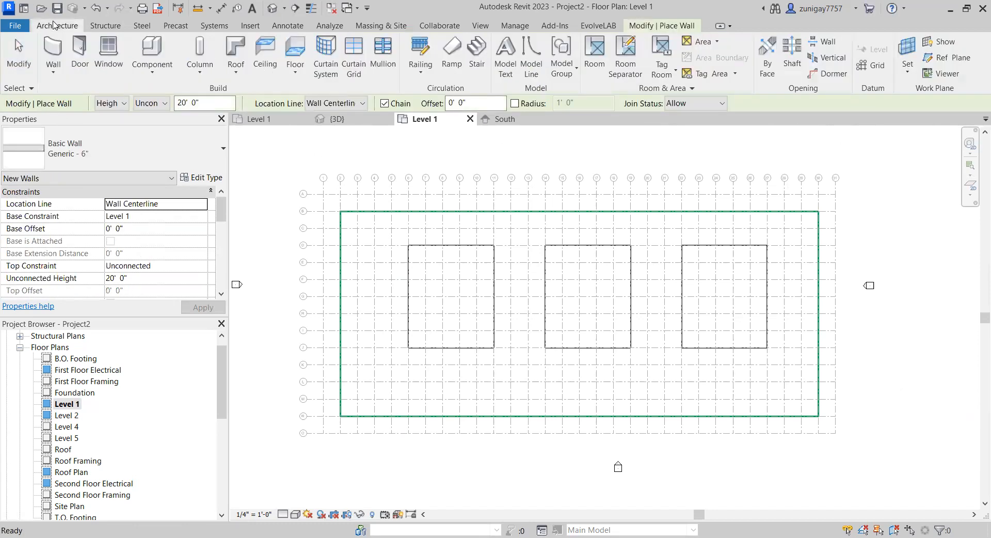
pyautogui.click(95, 150)
pyautogui.scroll(4, 121, 239)
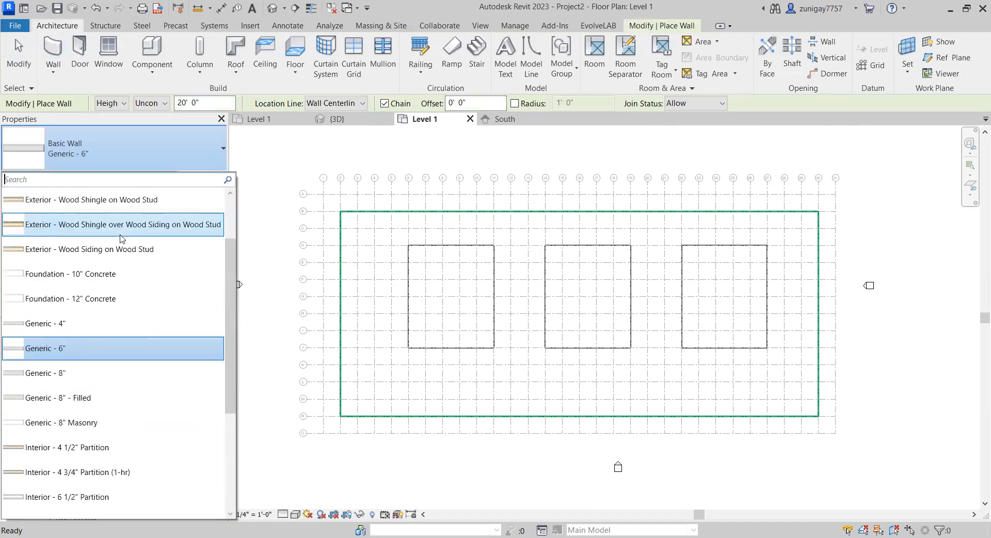
pyautogui.moveTo(121, 239)
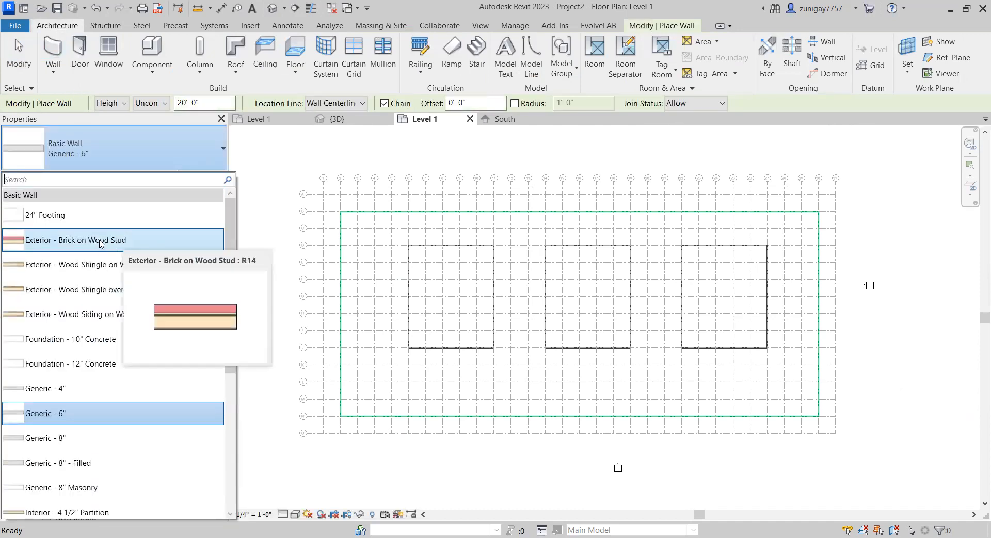
pyautogui.click(90, 242)
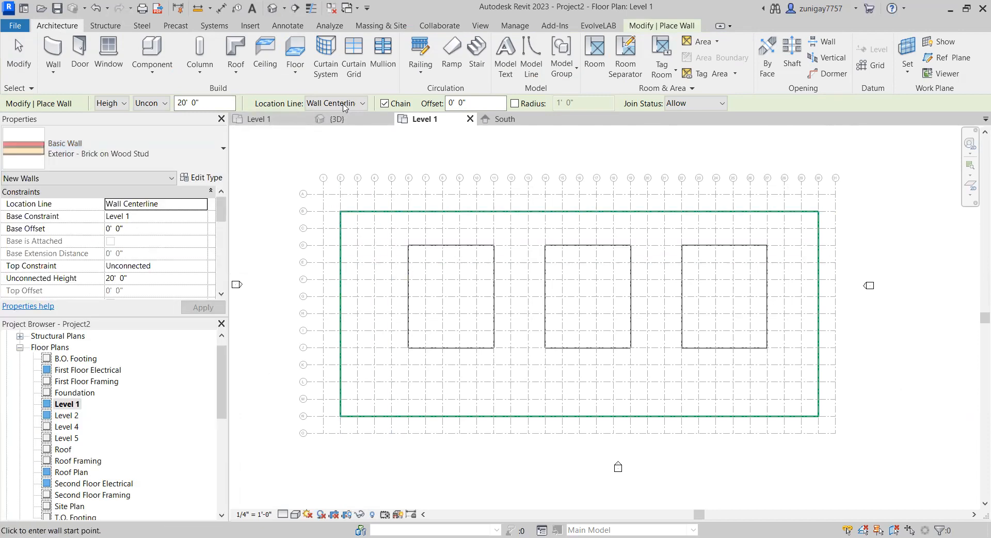
# Step: Set the new wall's location line to Finish Face: Interior and its height up to the Roof level
pyautogui.click(345, 105)
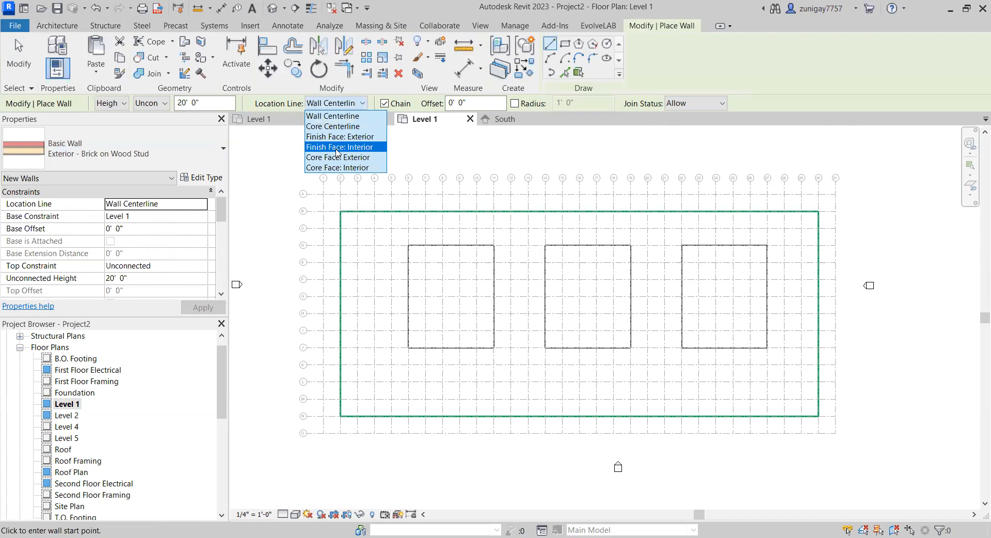
pyautogui.click(337, 148)
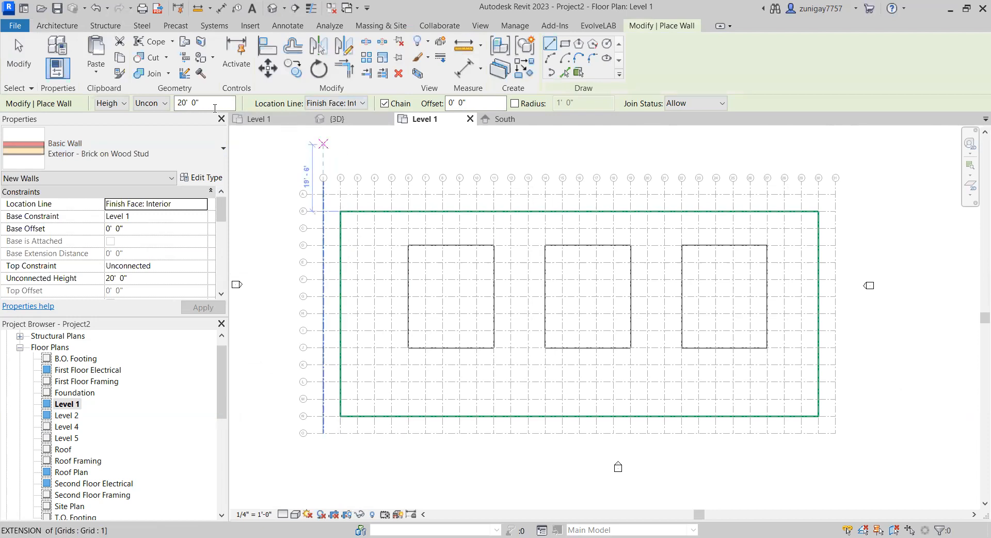
pyautogui.click(162, 103)
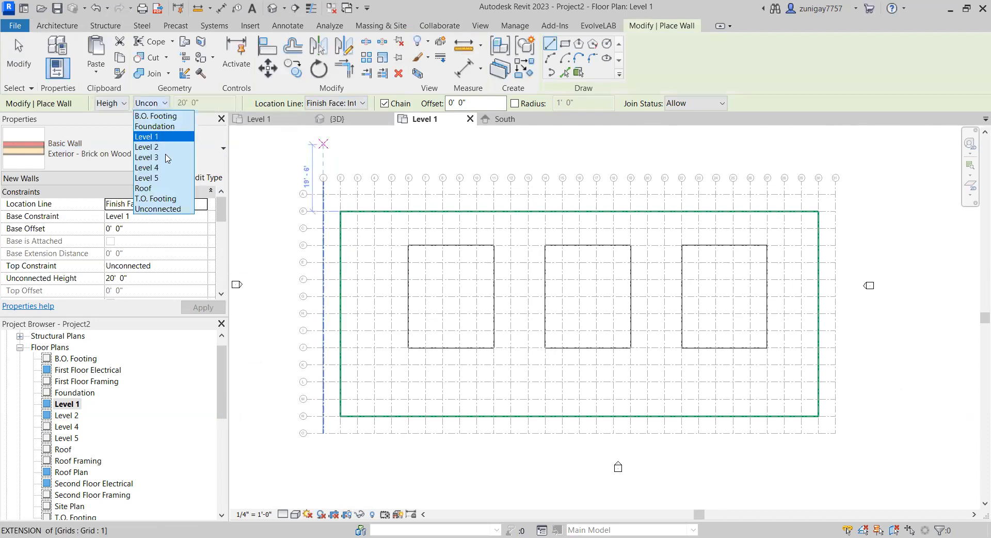
pyautogui.click(162, 189)
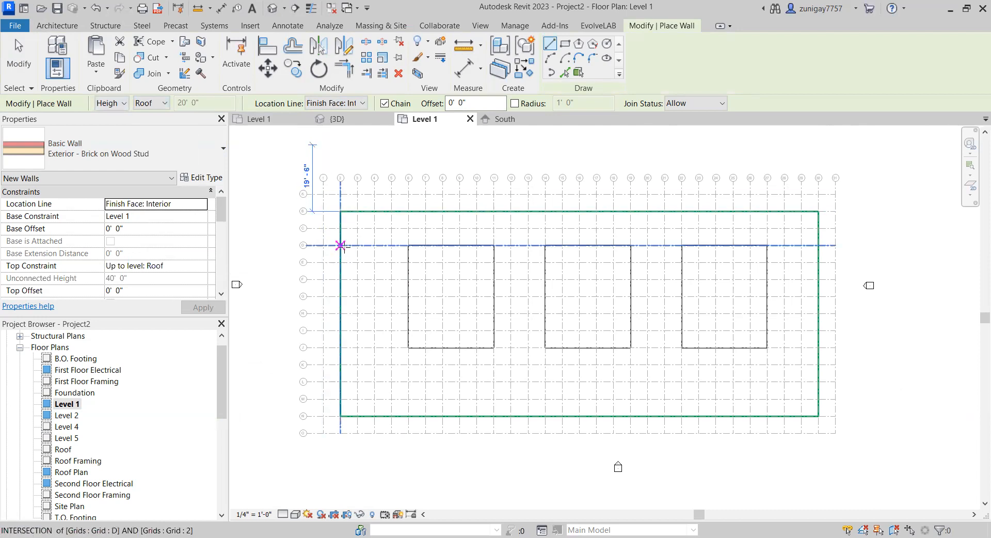
# Step: Draw a straight wall along grid D from grid 2 to grid 30, ending the wall chain there
pyautogui.scroll(1, 340, 245)
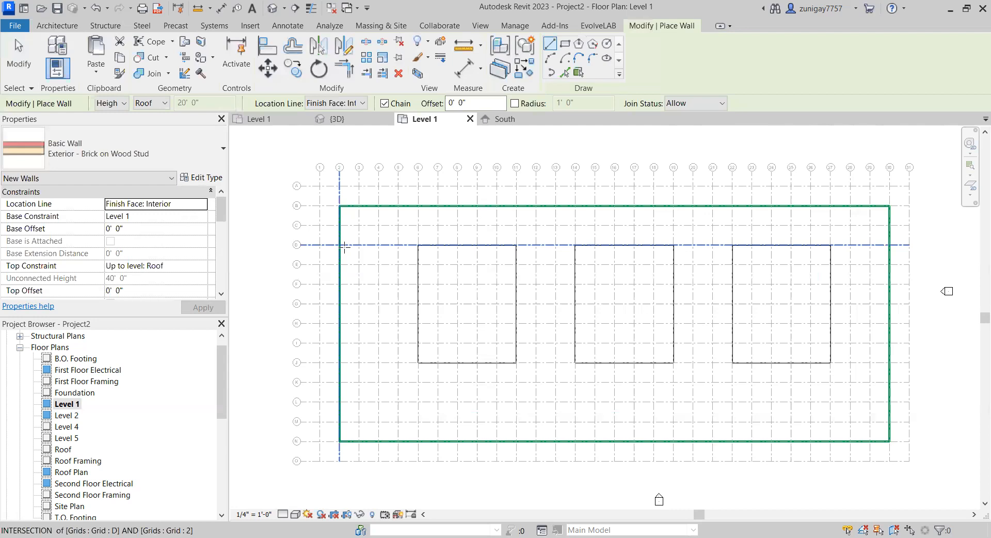
pyautogui.click(339, 245)
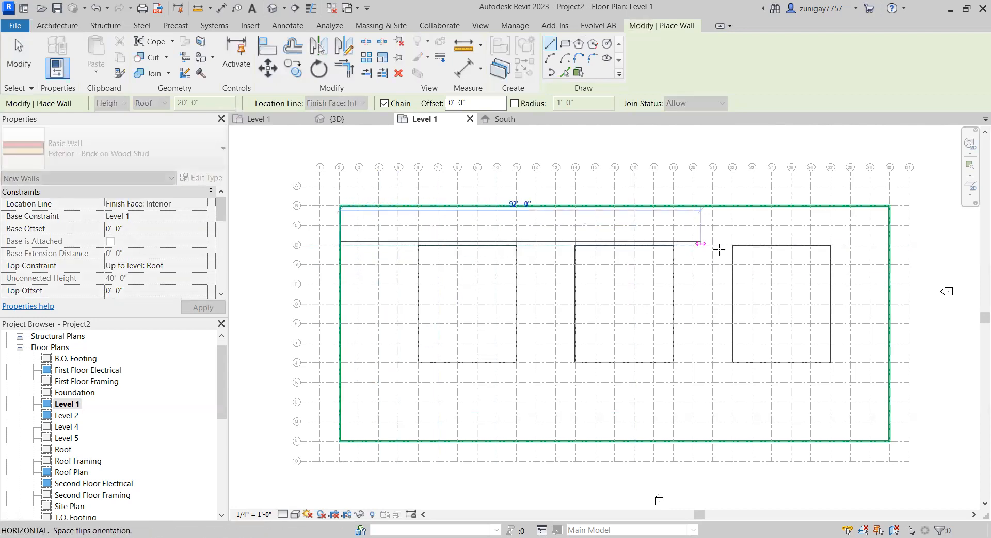
pyautogui.click(889, 245)
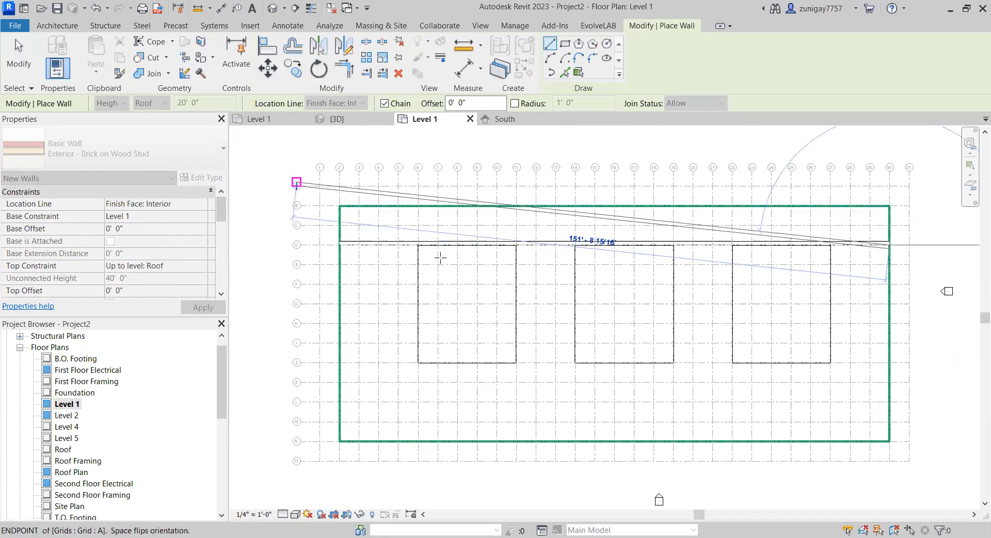
pyautogui.press('Escape')
pyautogui.press('Escape')
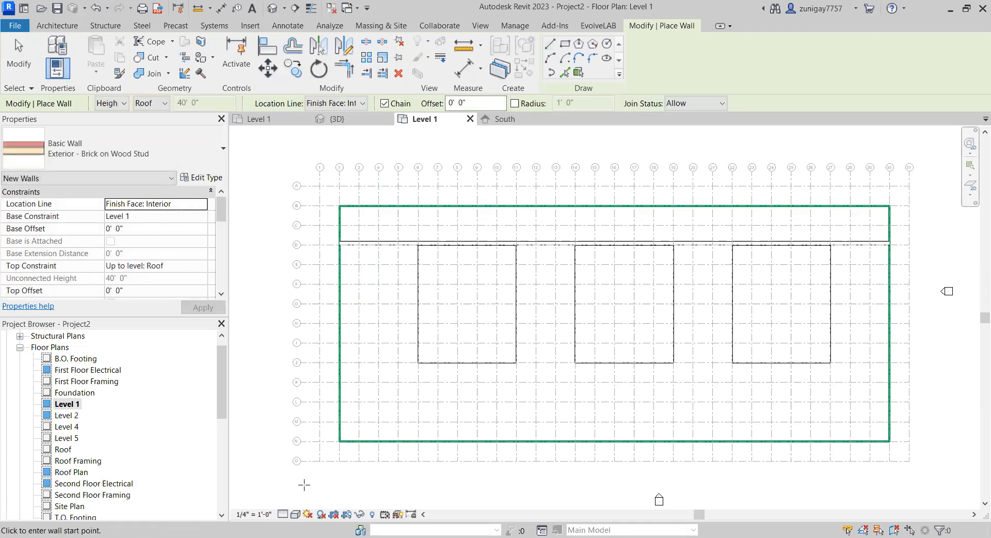
pyautogui.press('Escape')
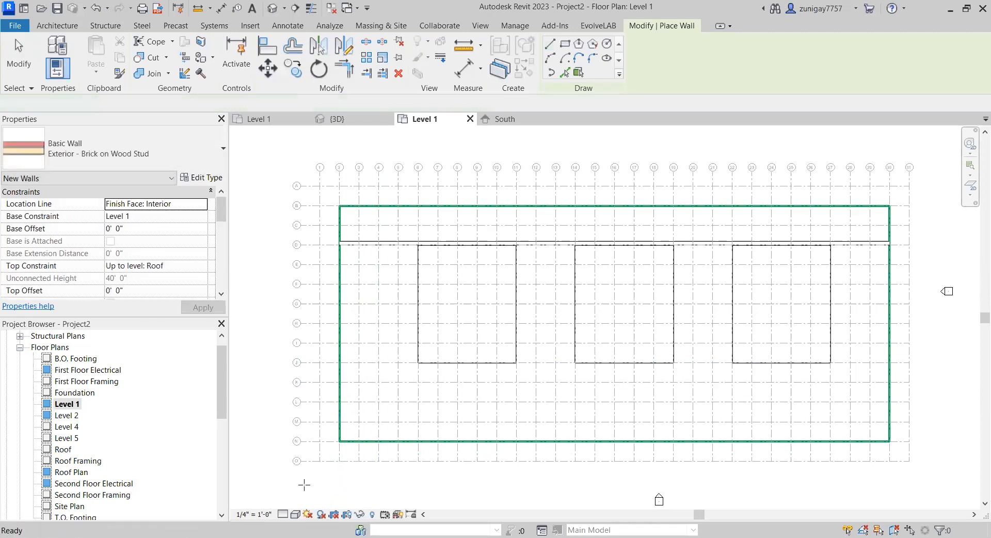
# Step: Switch both the Level 1 plan and the {3D} view, opened from the project's views, to a shaded visual style
pyautogui.click(296, 515)
pyautogui.click(312, 475)
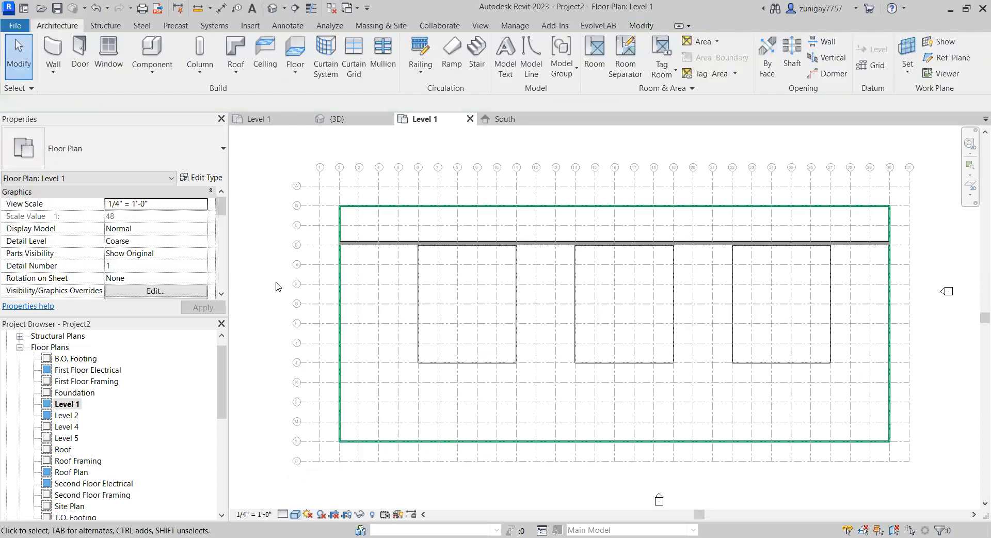
pyautogui.scroll(-1, 122, 380)
pyautogui.scroll(-5, 120, 381)
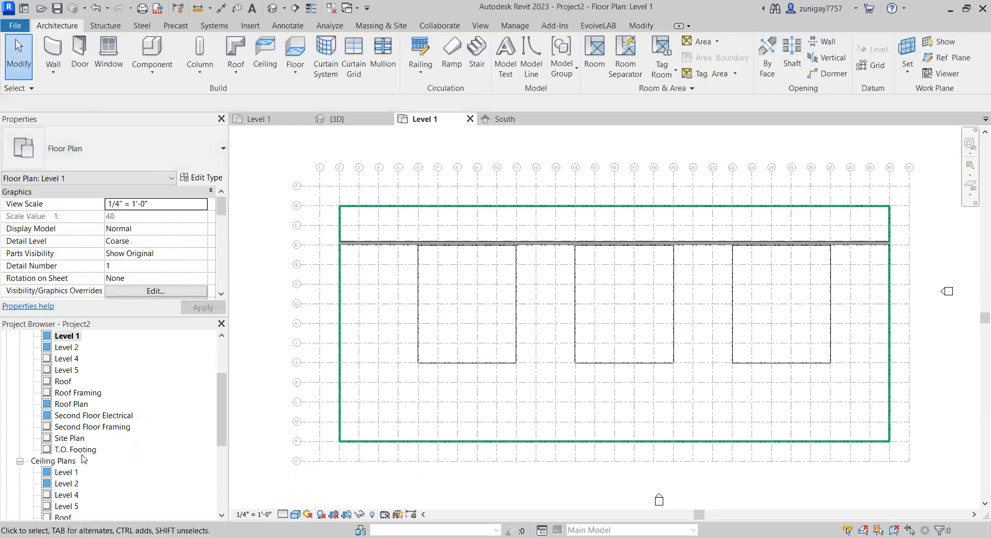
pyautogui.doubleClick(62, 484)
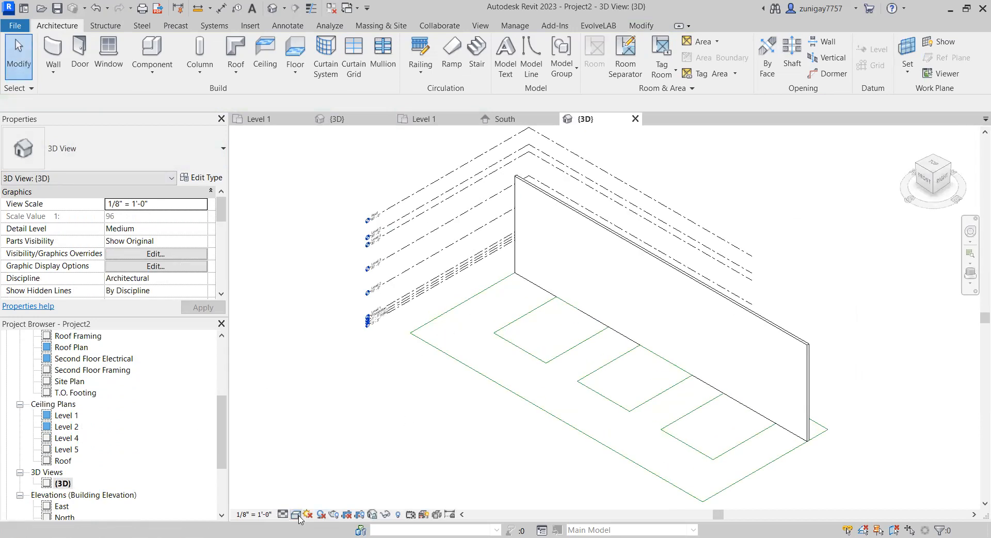
pyautogui.click(331, 471)
pyautogui.moveTo(548, 380); pyautogui.dragTo(471, 371, button='middle')
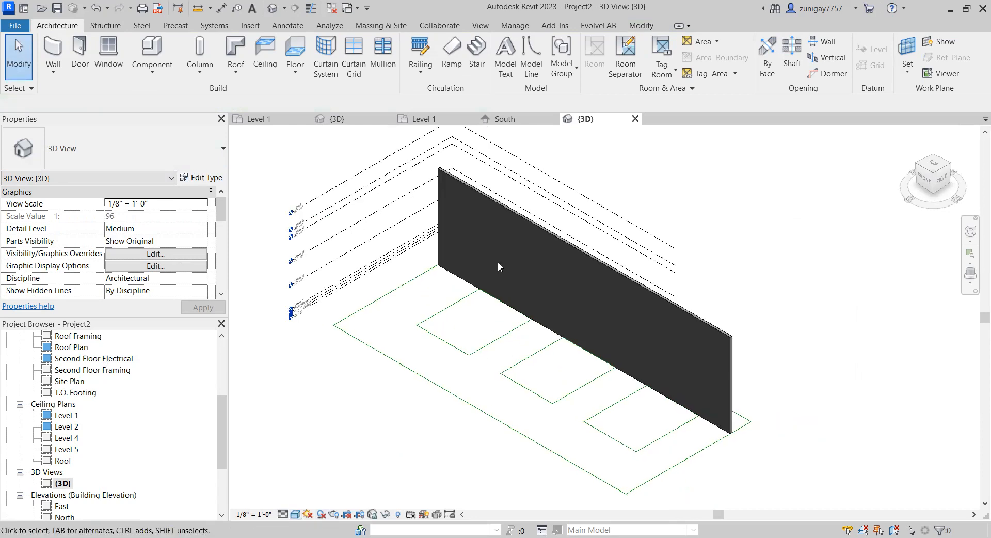
# Step: Return to the Level 1 floor plan and close the South elevation view
pyautogui.click(422, 119)
pyautogui.click(552, 120)
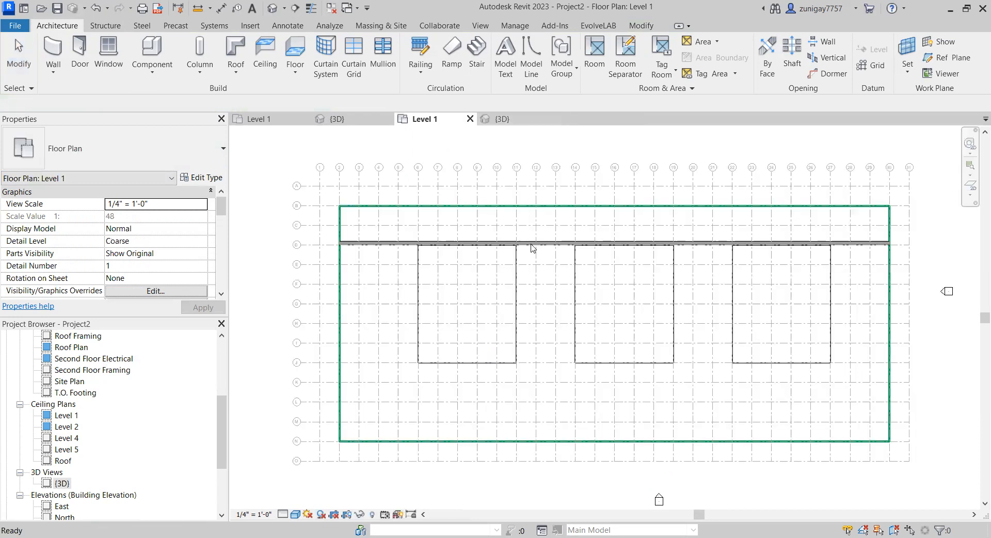
pyautogui.scroll(1, 511, 320)
pyautogui.moveTo(511, 321); pyautogui.dragTo(509, 319, button='middle')
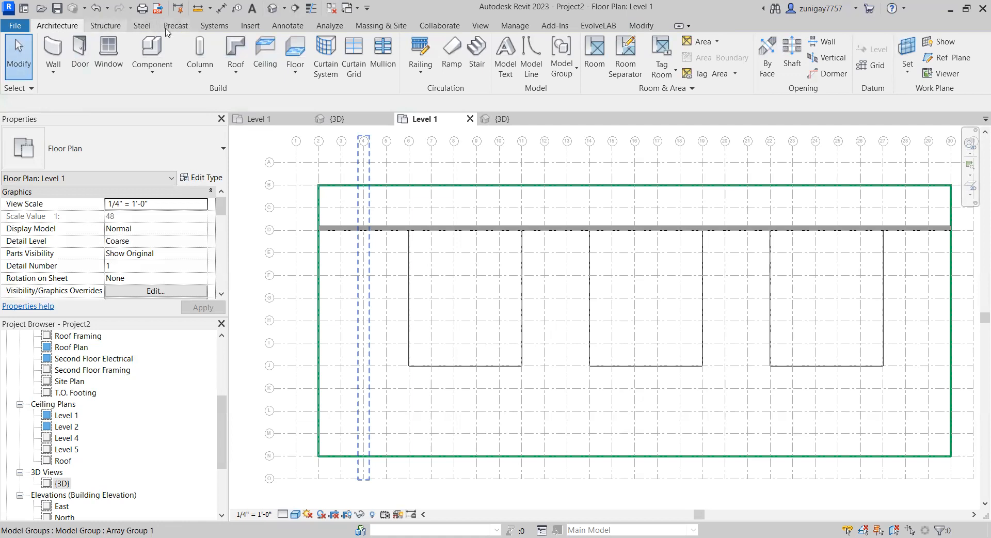
# Step: Create a 4" Foundation Slab on Level 1 from three 25' by 30' rectangles traced over the three building outlines
pyautogui.click(100, 26)
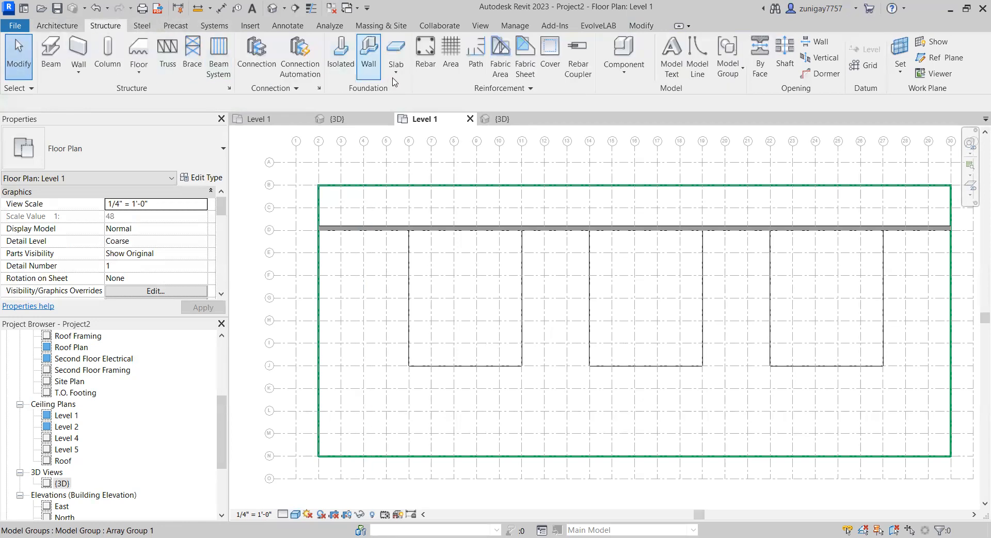
pyautogui.click(396, 76)
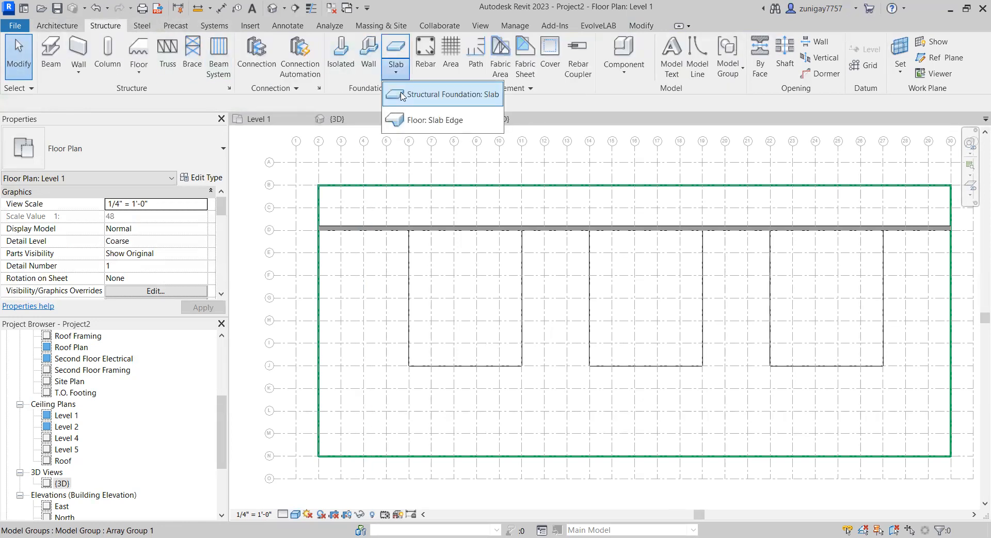
pyautogui.click(408, 95)
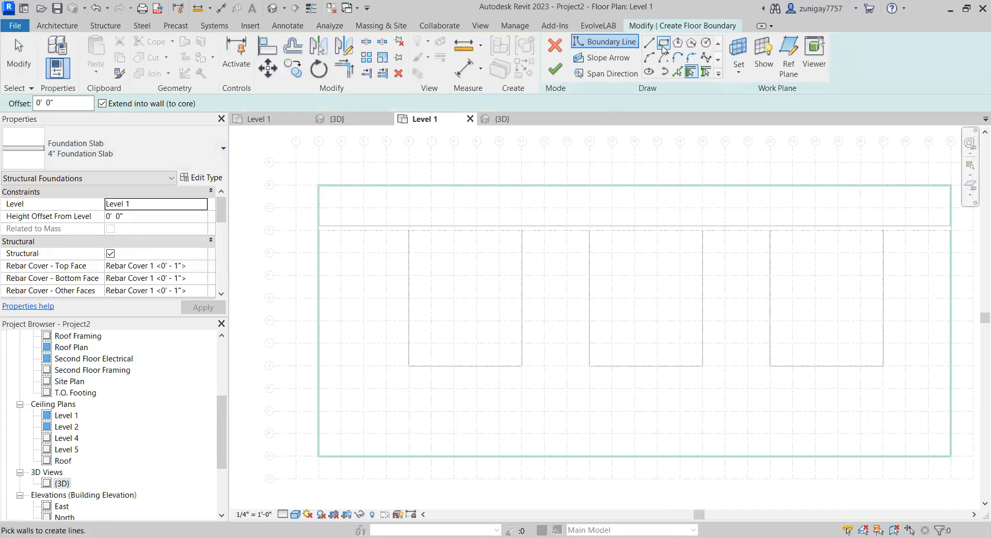
pyautogui.click(663, 46)
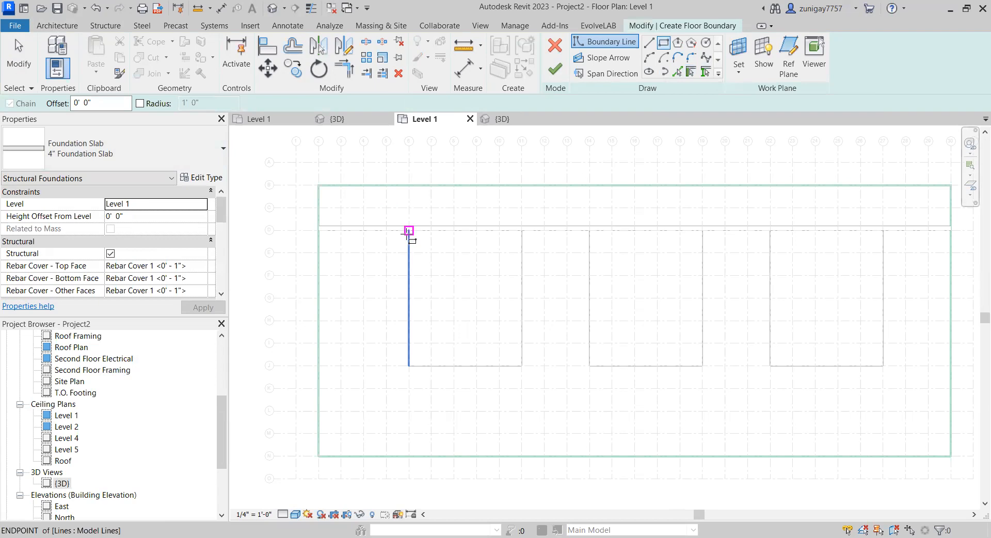
pyautogui.click(409, 231)
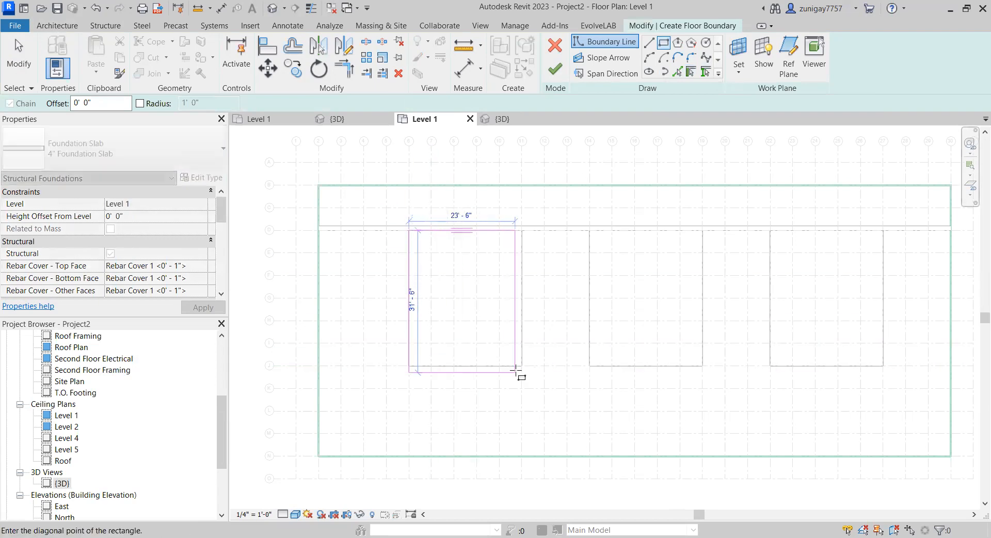
pyautogui.click(521, 365)
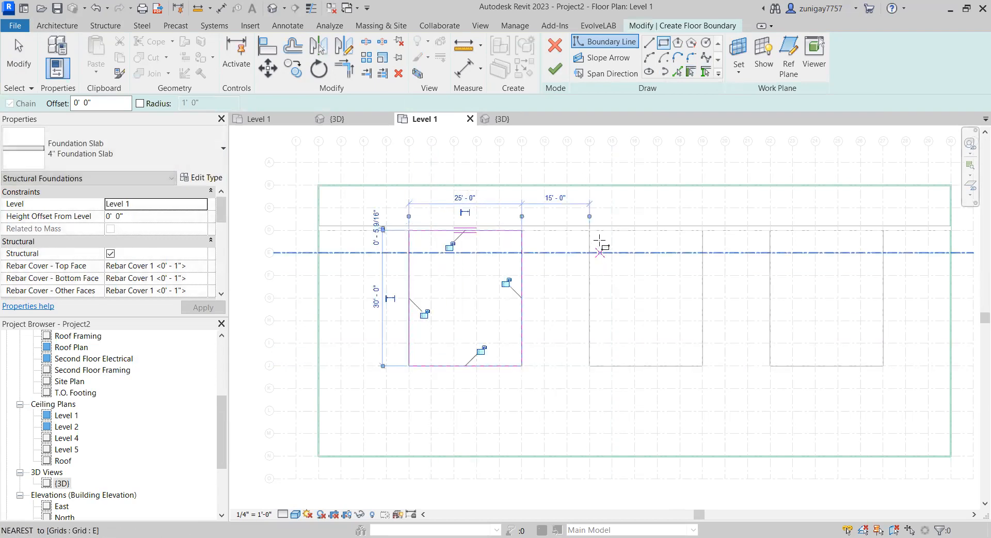
pyautogui.click(590, 231)
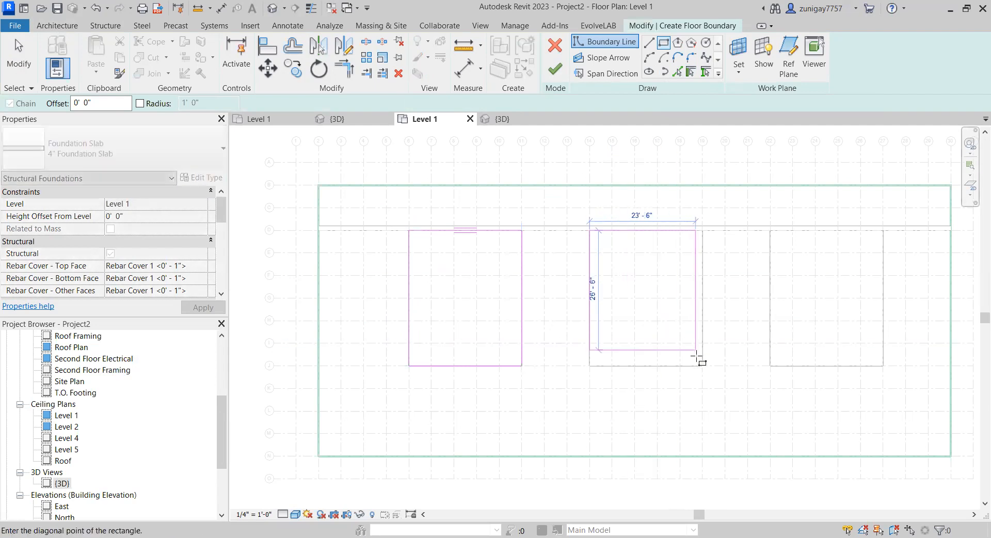
pyautogui.click(703, 365)
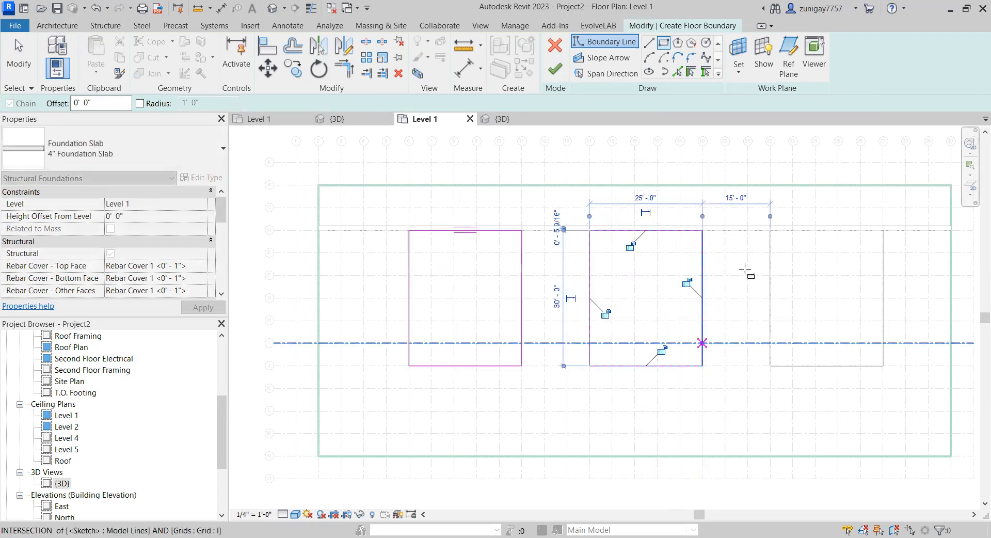
pyautogui.click(771, 230)
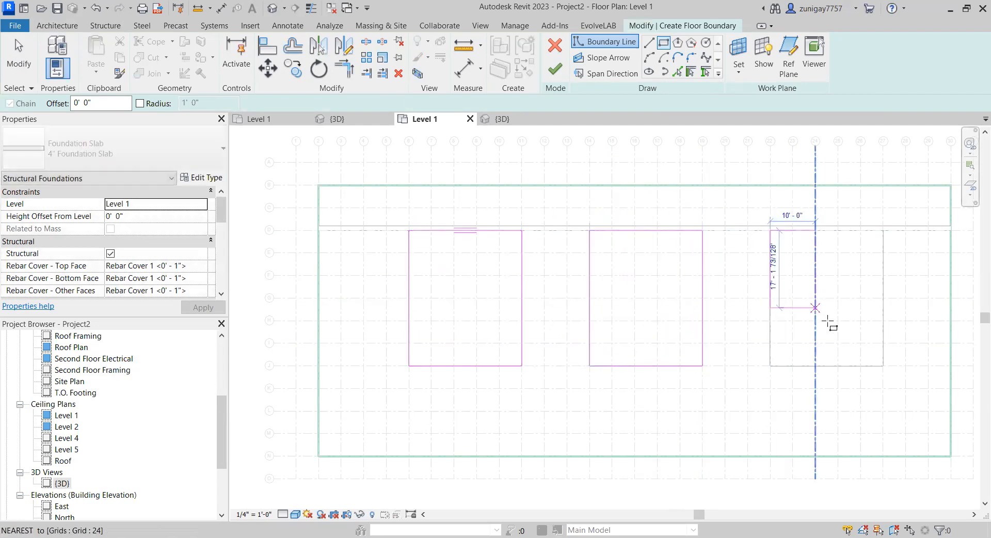
pyautogui.click(883, 366)
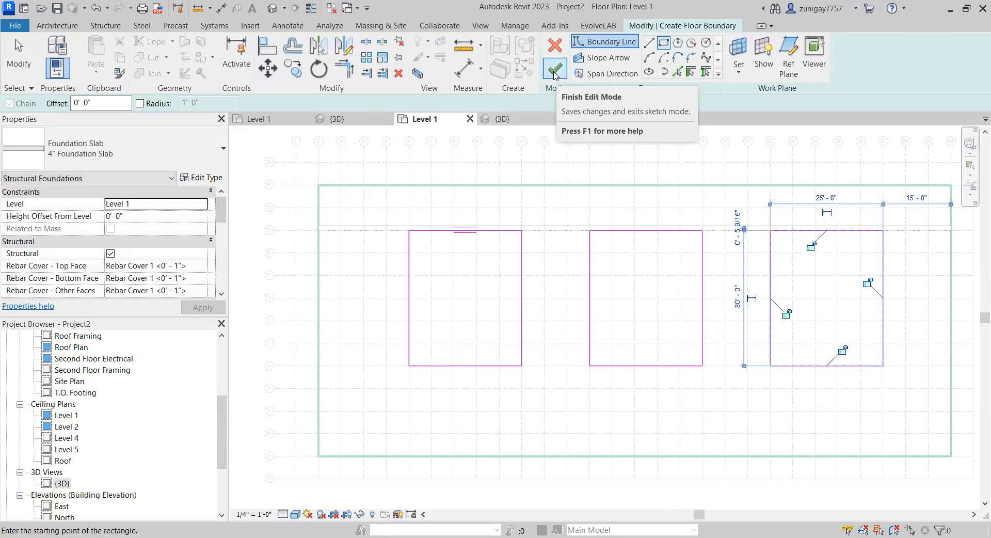
pyautogui.click(555, 75)
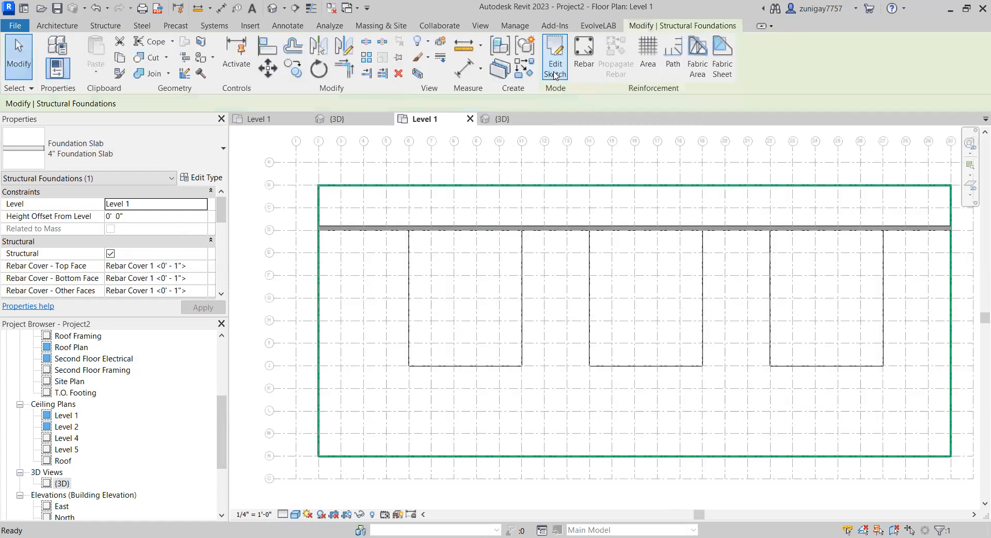
# Step: Examine the three foundation slabs in the {3D} view and return to the Level 1 floor plan
pyautogui.click(501, 119)
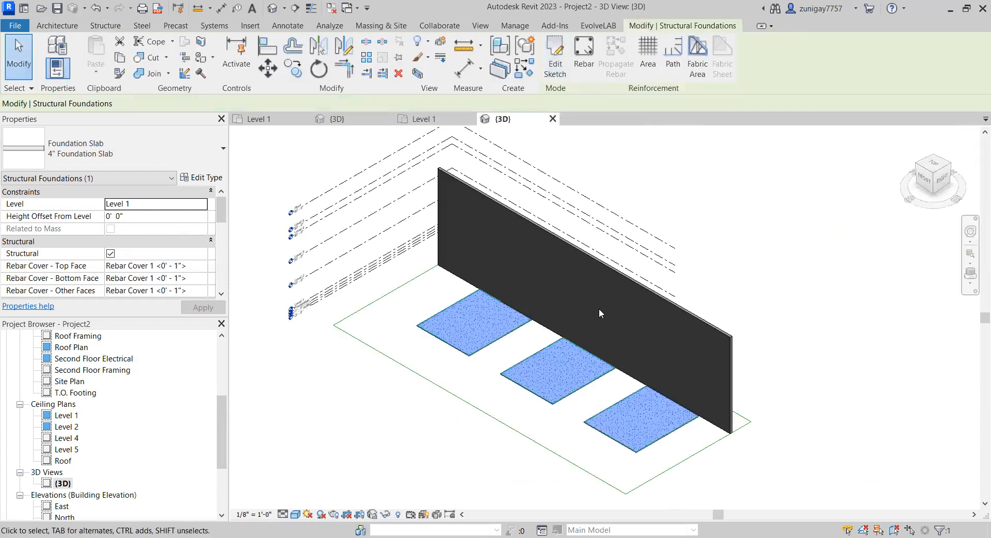
pyautogui.click(527, 356)
pyautogui.scroll(2, 525, 362)
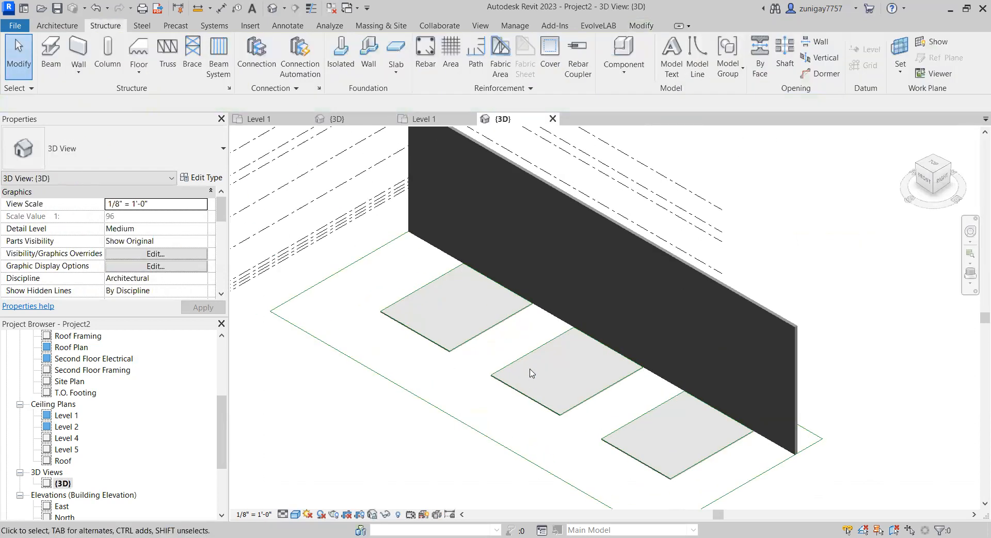
pyautogui.scroll(-2, 525, 363)
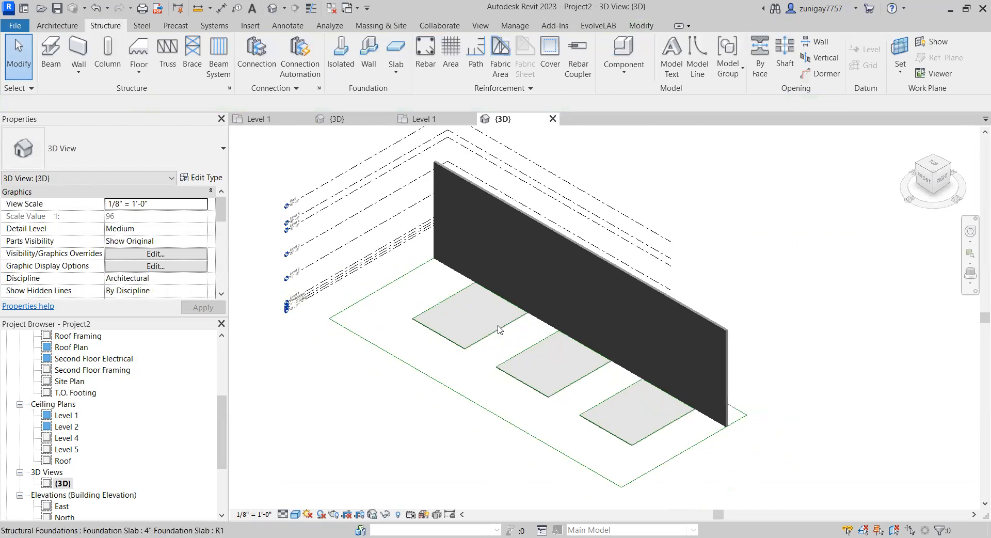
pyautogui.click(421, 119)
pyautogui.scroll(1, 535, 275)
pyautogui.moveTo(535, 274); pyautogui.dragTo(489, 274, button='middle')
pyautogui.scroll(-1, 501, 273)
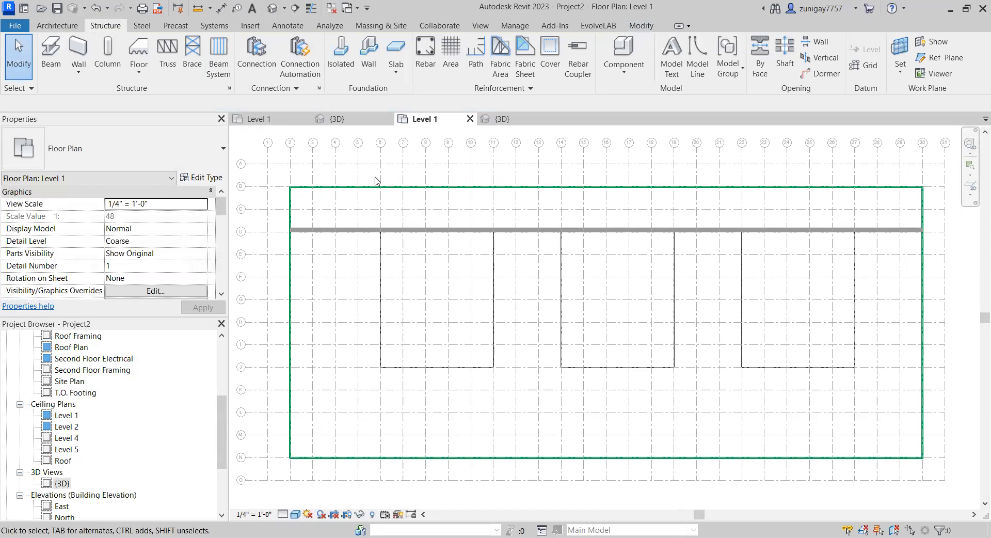
# Step: Start placing a structural column and search the Autodesk family library for "glu"
pyautogui.click(107, 52)
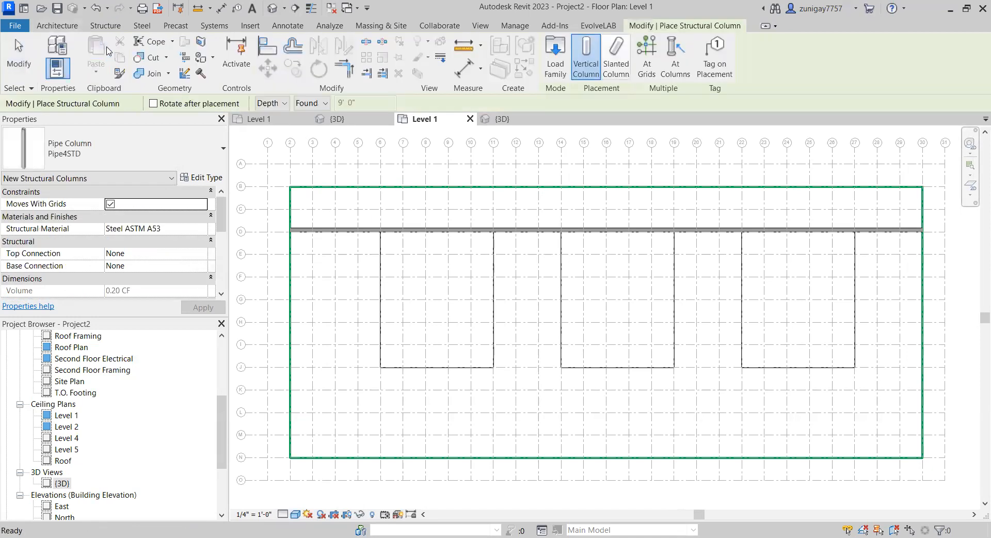
pyautogui.click(98, 154)
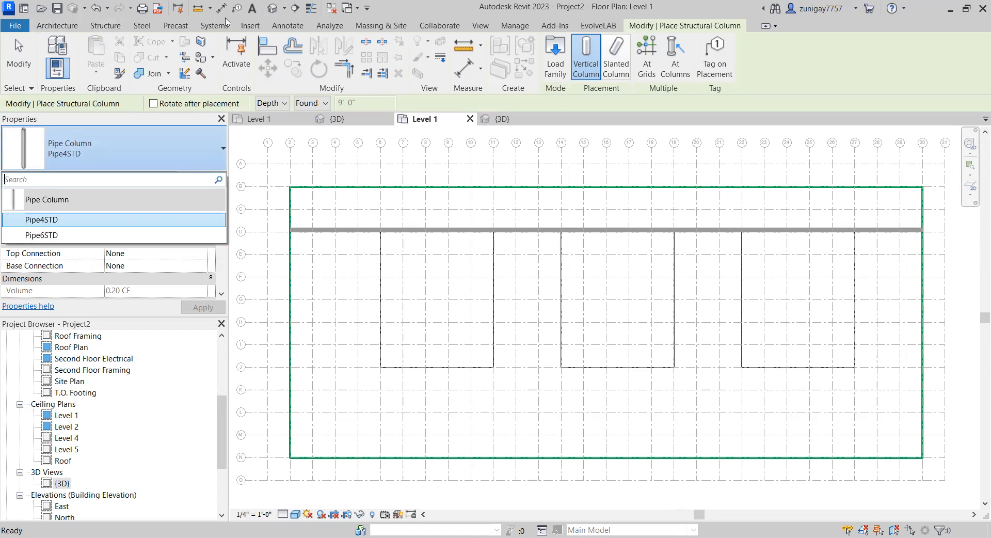
pyautogui.click(73, 28)
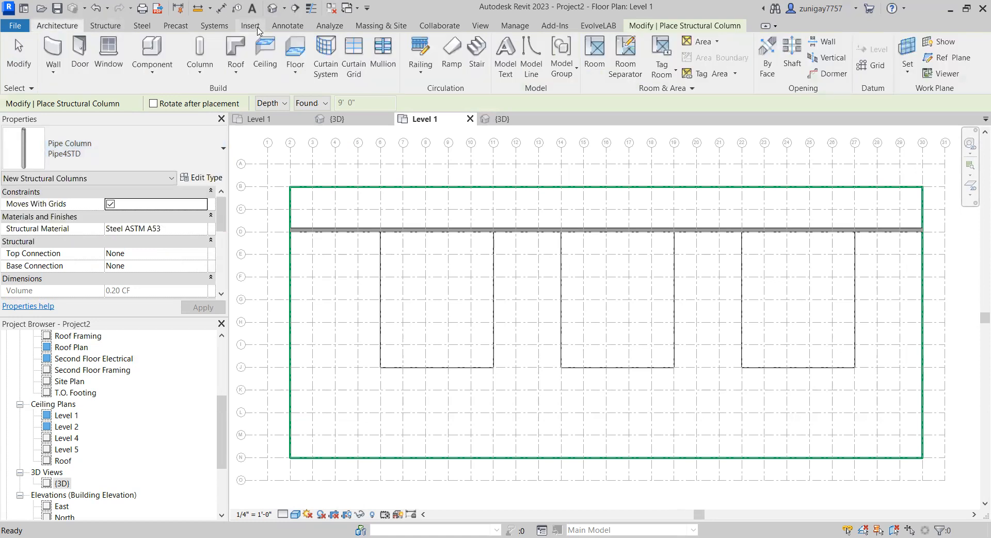
pyautogui.click(251, 25)
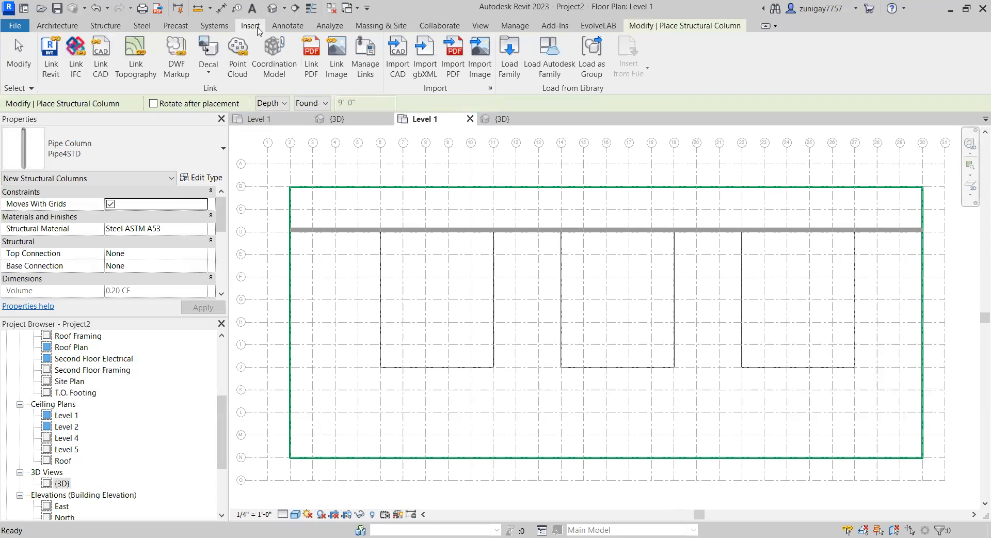
pyautogui.click(545, 60)
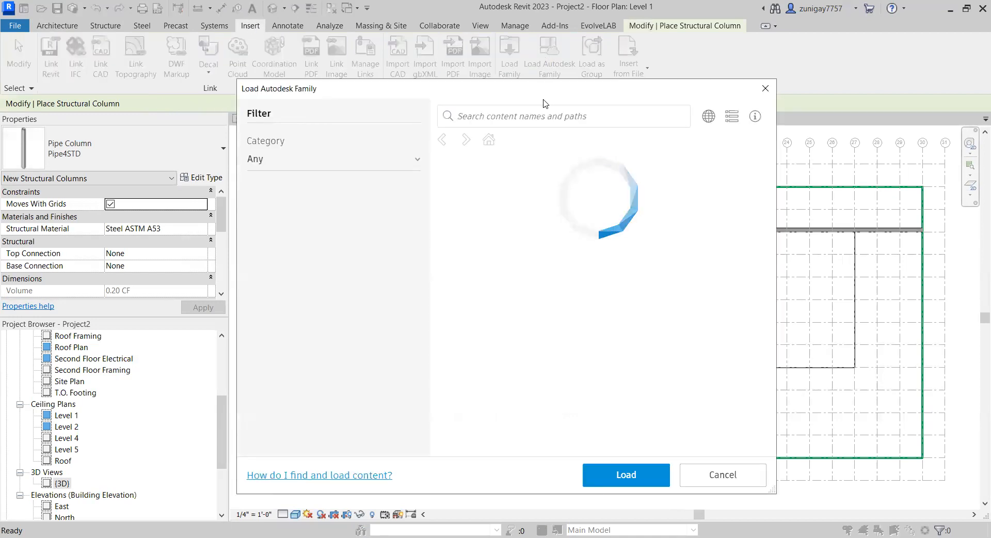
pyautogui.click(496, 117)
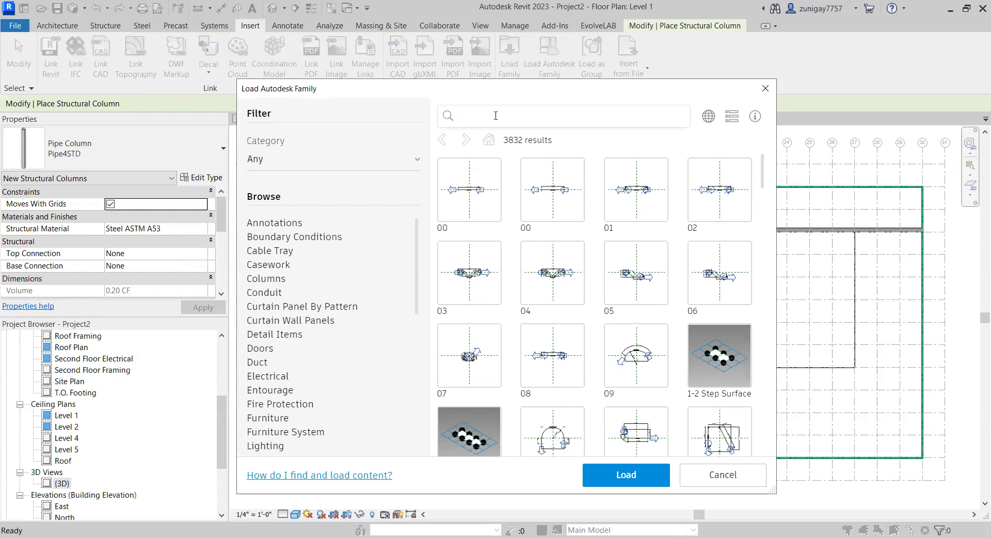
pyautogui.write('glu')
pyautogui.press('Return')
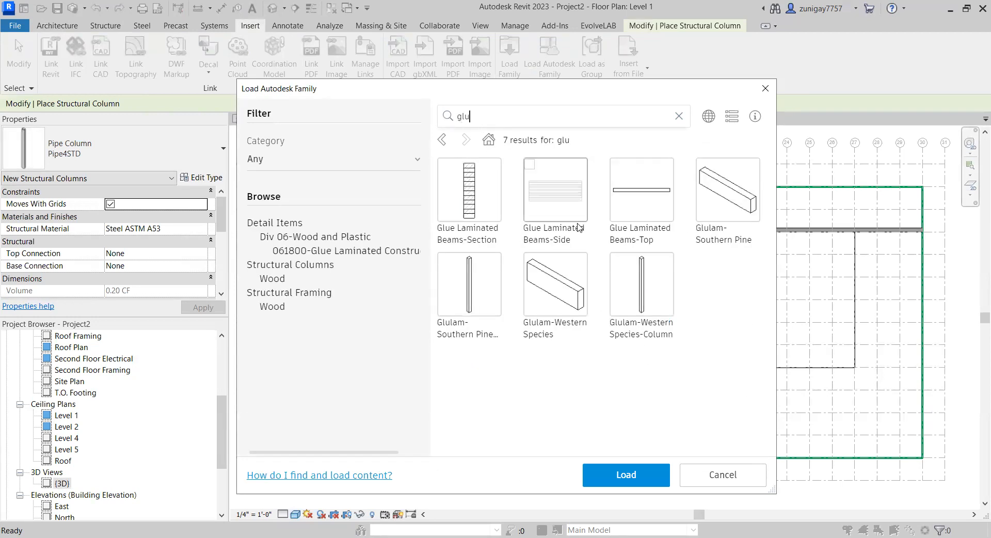
# Step: Load the Glulam-Western Species-Column family with its 8.75x9 type
pyautogui.click(633, 288)
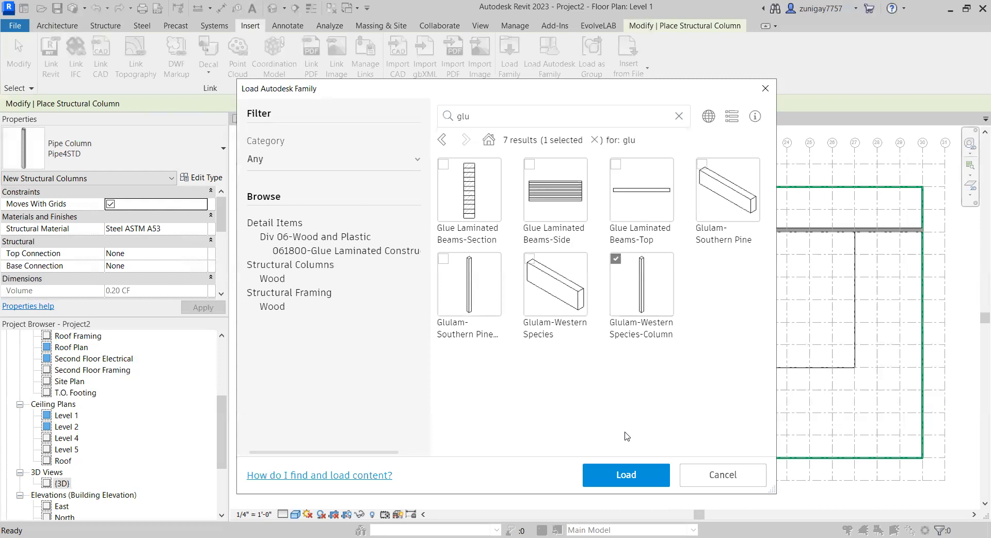
pyautogui.click(619, 480)
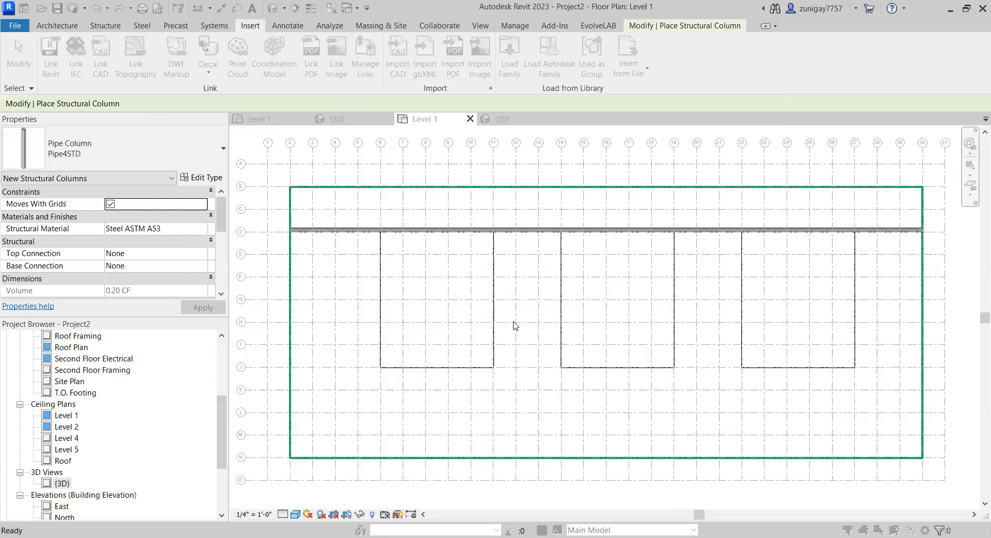
pyautogui.scroll(-10, 437, 288)
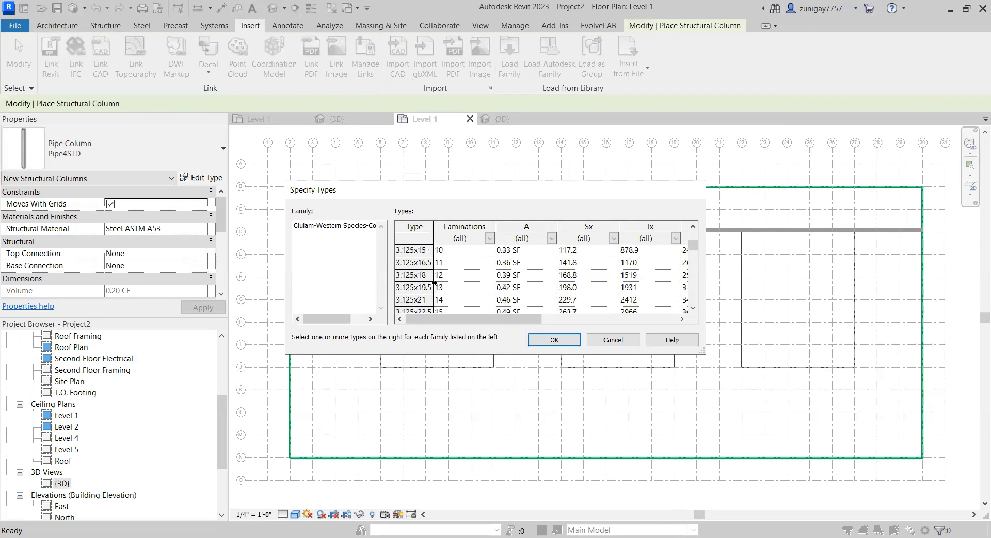
pyautogui.scroll(-9, 429, 283)
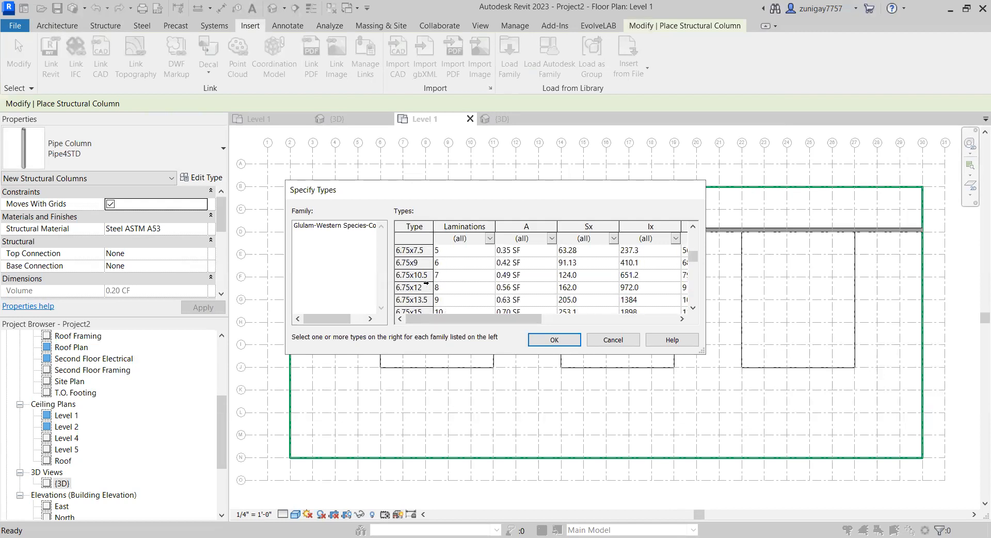
pyautogui.scroll(-3, 426, 284)
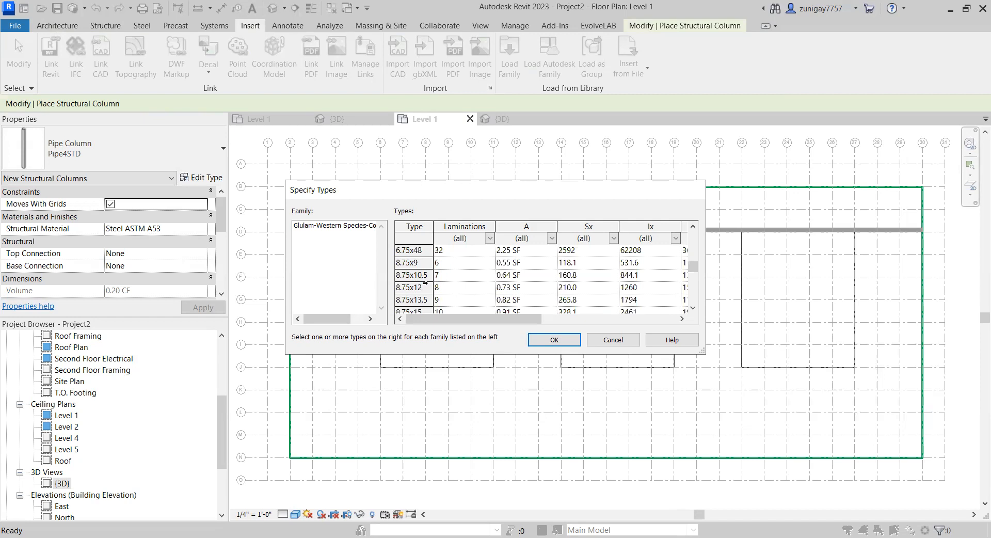
pyautogui.click(415, 262)
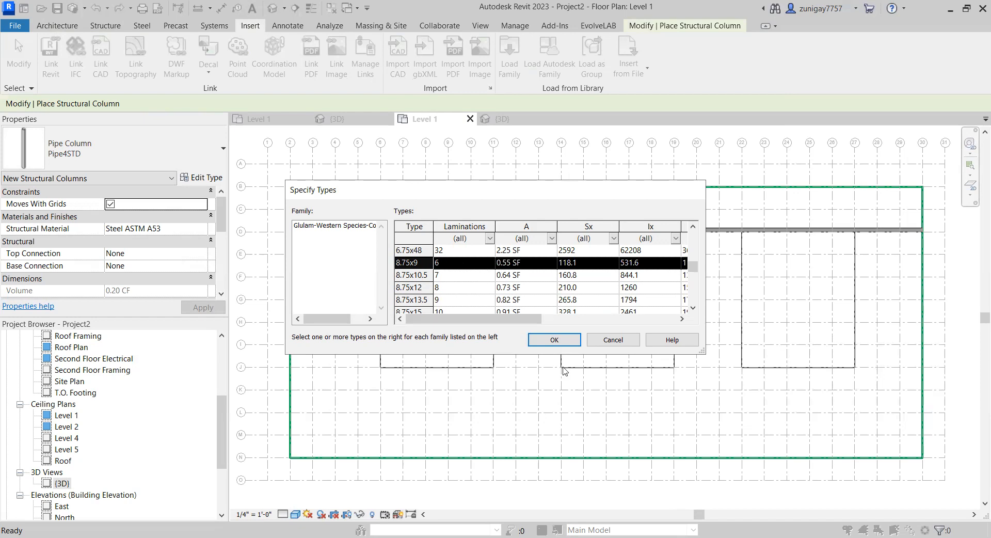
pyautogui.click(555, 339)
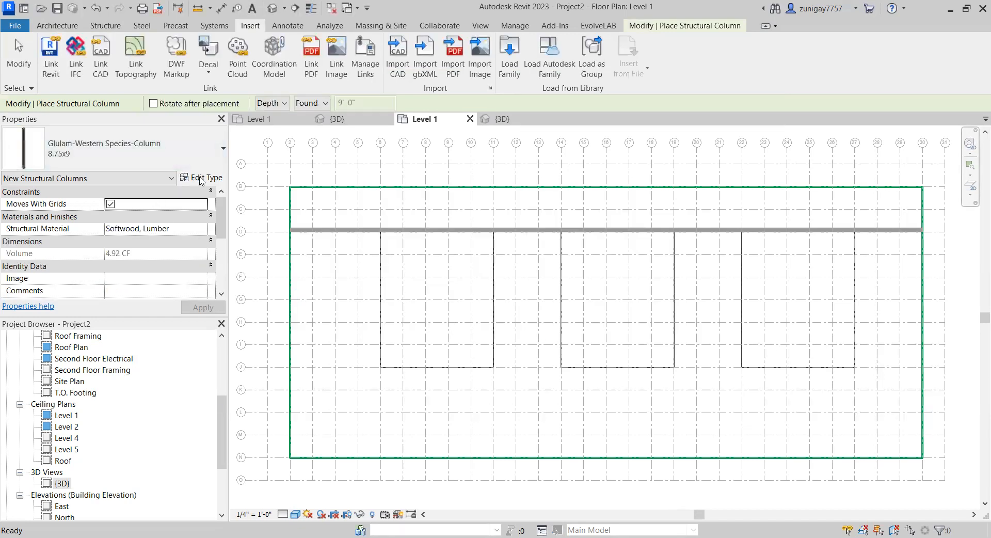
# Step: Duplicate the glulam column's 8.75x9 type under the name 8x8
pyautogui.click(201, 179)
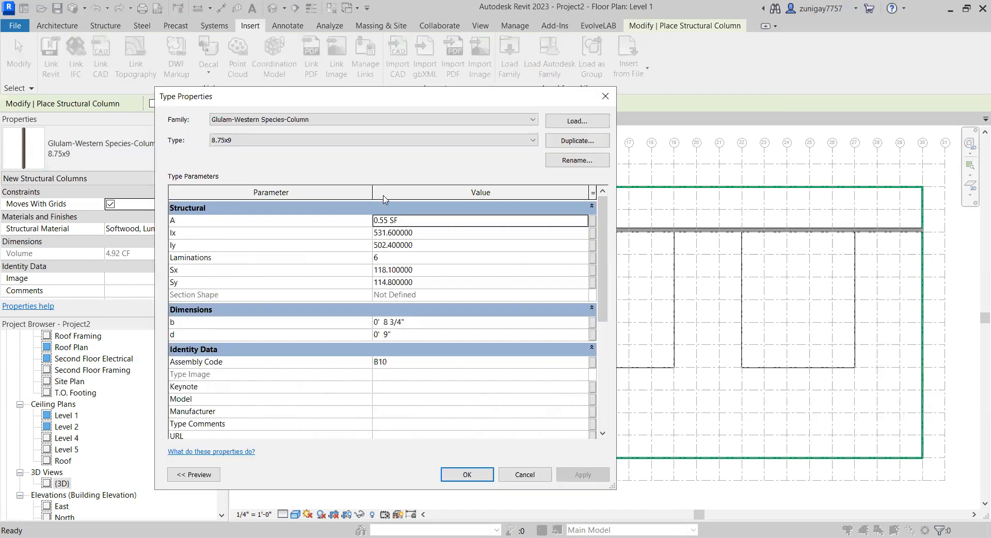
pyautogui.click(560, 144)
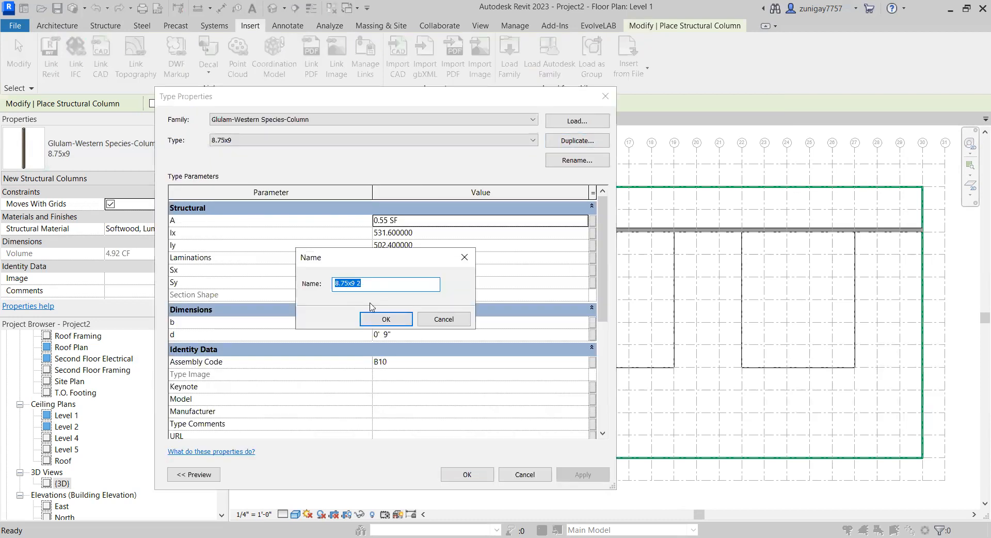
pyautogui.write('8x8')
pyautogui.click(385, 322)
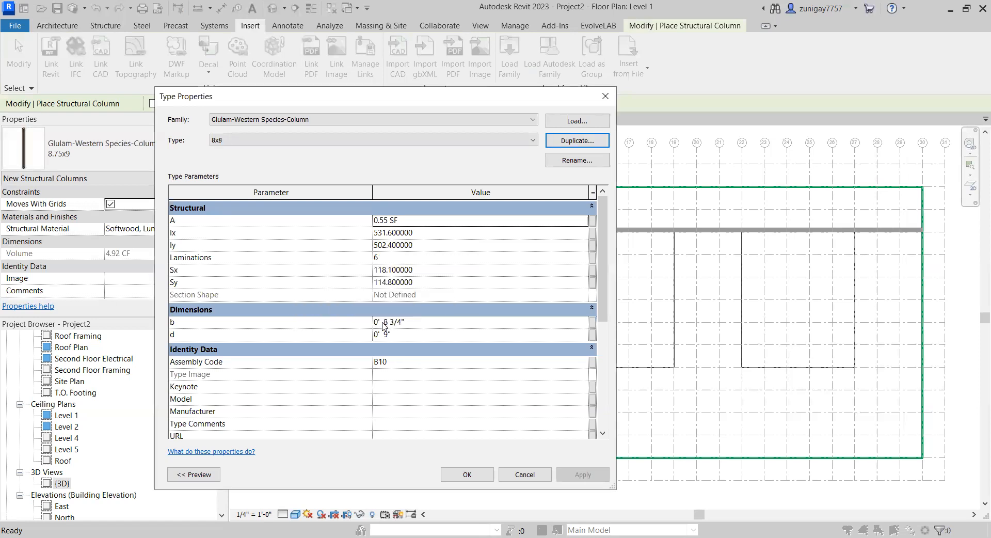
# Step: Set both the b and d dimensions of the 8x8 column type to 0' 8" and accept the type properties
pyautogui.click(399, 323)
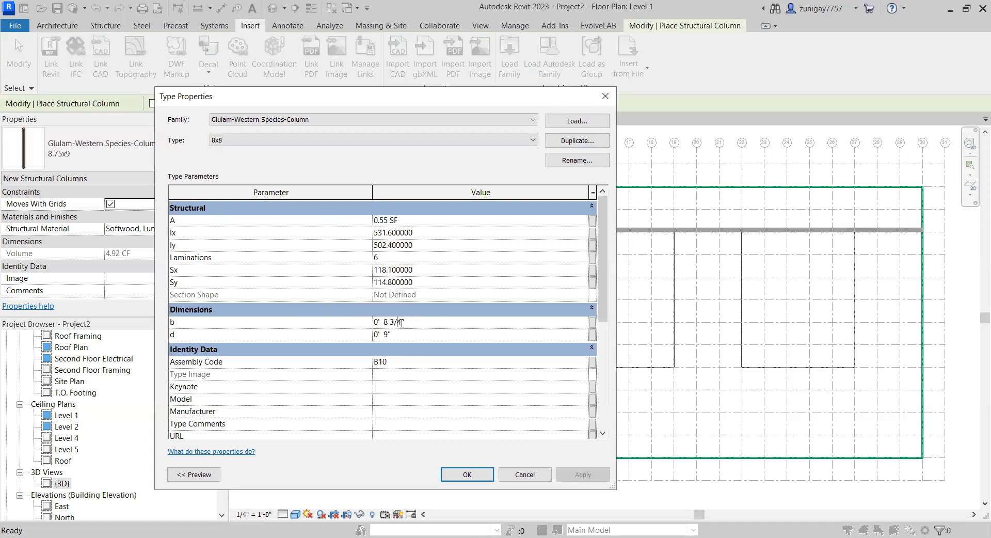
pyautogui.press('BackSpace')
pyautogui.press('BackSpace')
pyautogui.press('BackSpace')
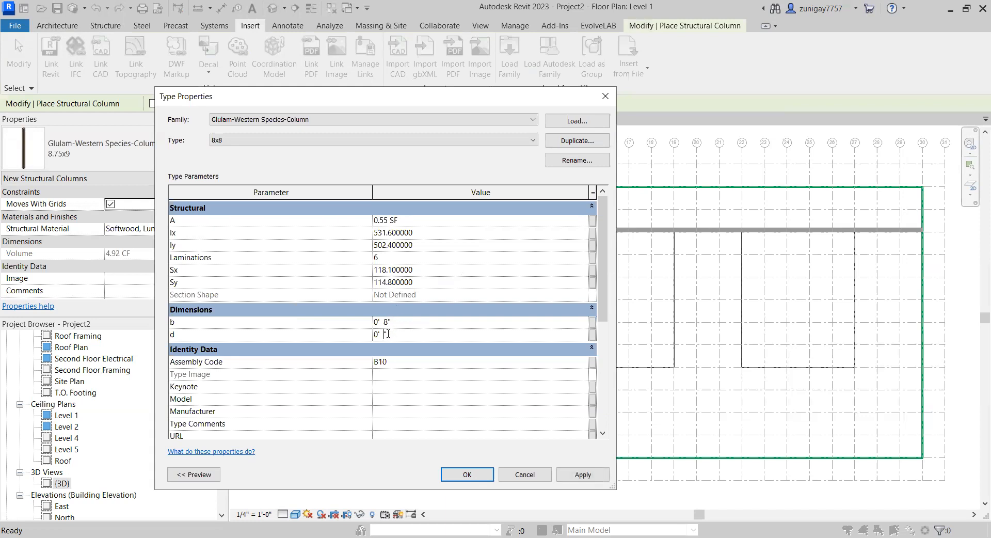
pyautogui.click(467, 474)
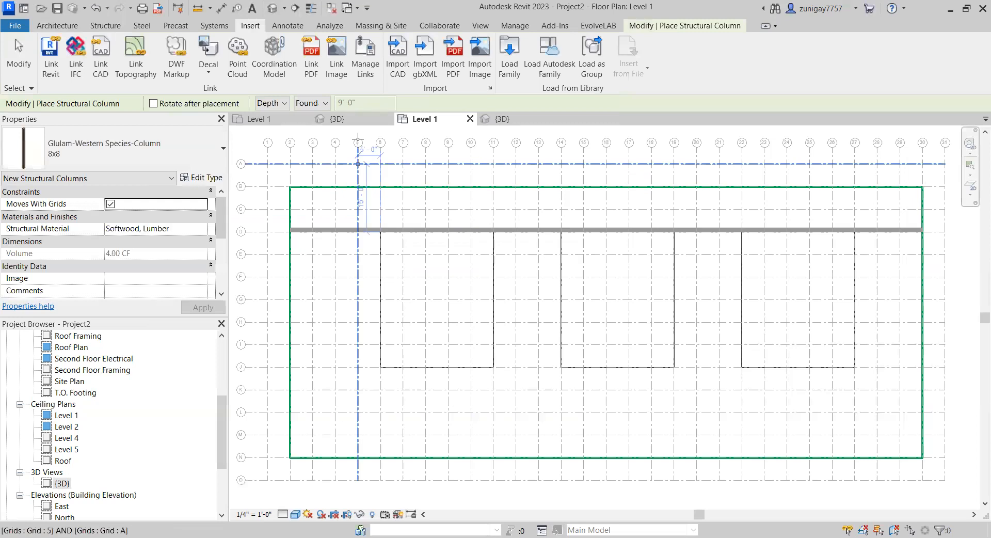
# Step: Turn on the thin lines display in the Level 1 plan near the first slab
pyautogui.click(311, 10)
pyautogui.scroll(4, 387, 357)
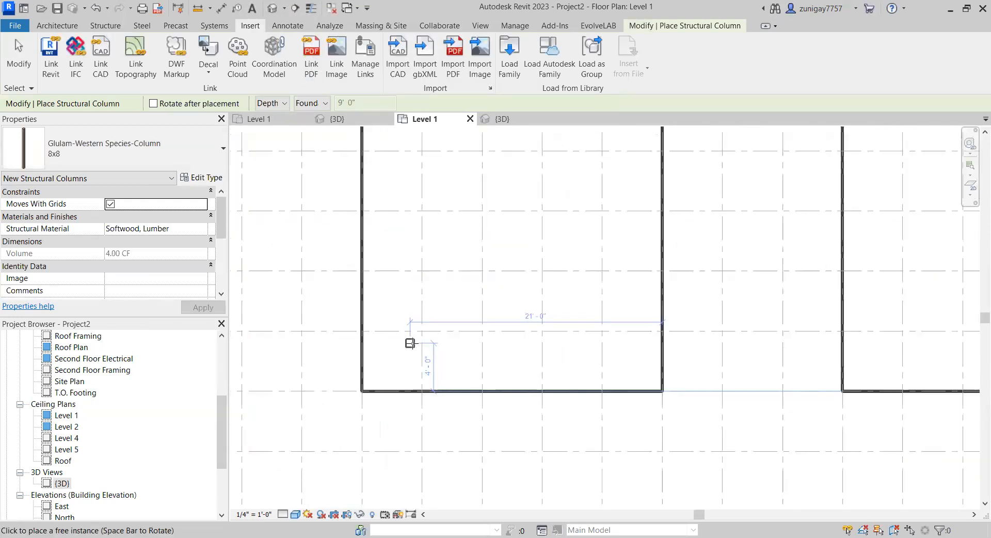
pyautogui.moveTo(409, 343); pyautogui.dragTo(396, 359, button='middle')
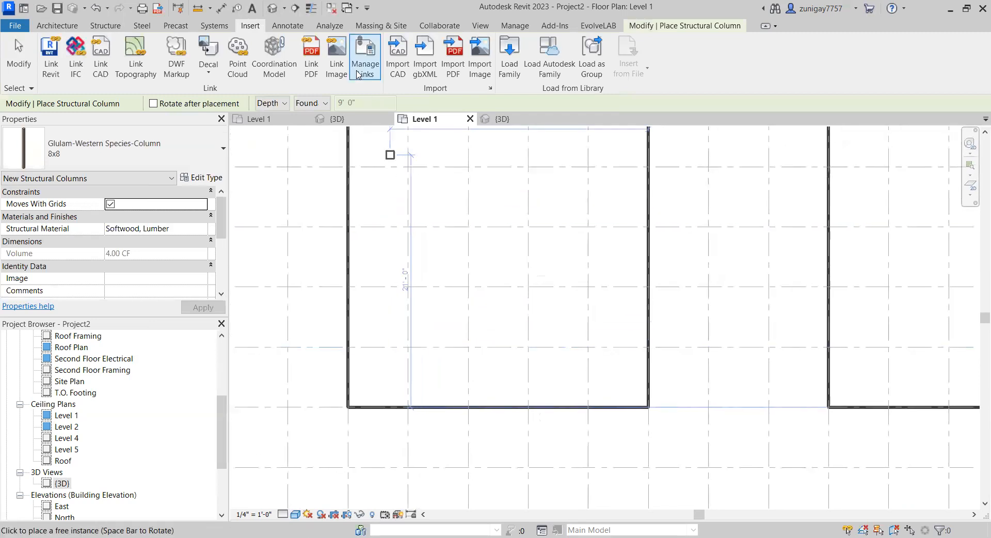
pyautogui.click(311, 8)
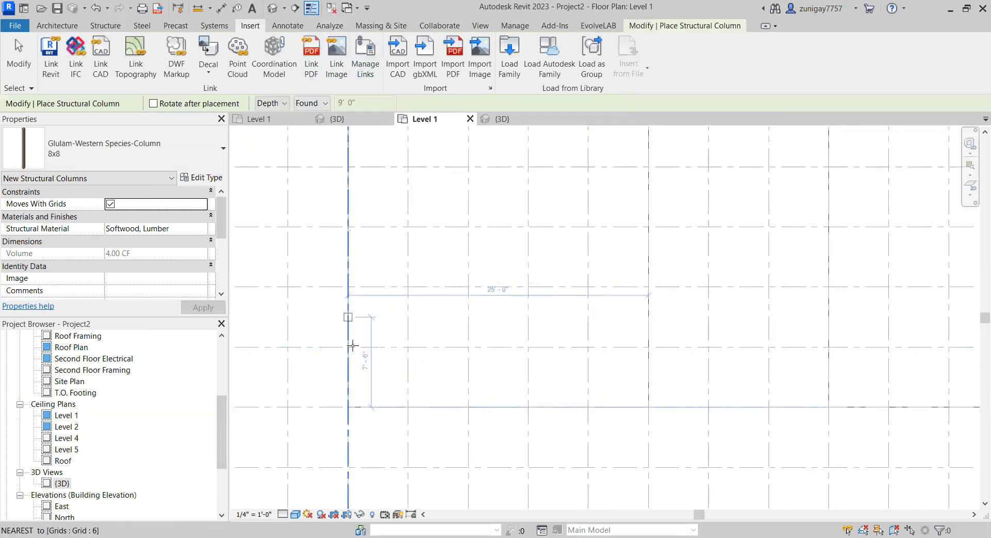
# Step: Place an 8x8 glulam column inside the first slab's lower-left corner, with its depth going down to Foundation
pyautogui.scroll(2, 354, 401)
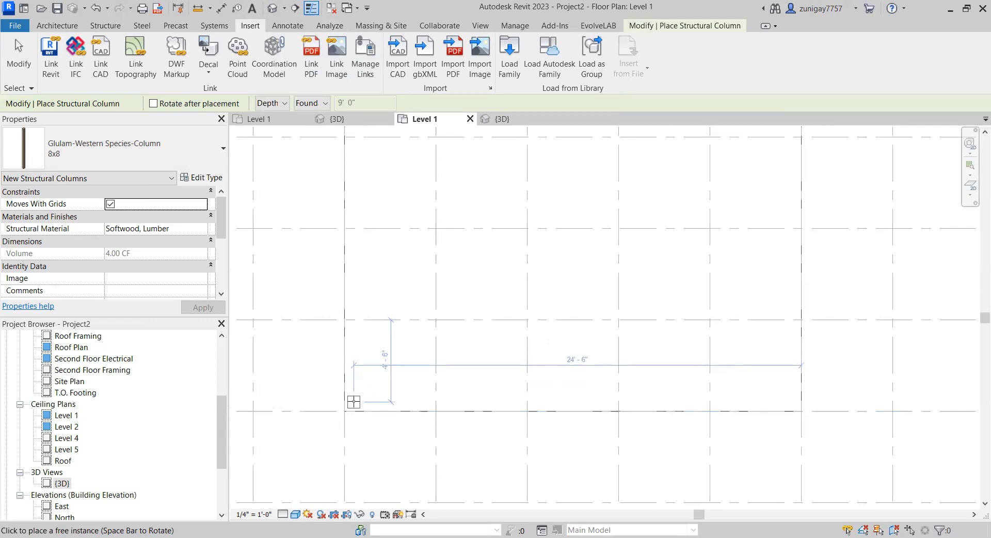
pyautogui.scroll(2, 350, 403)
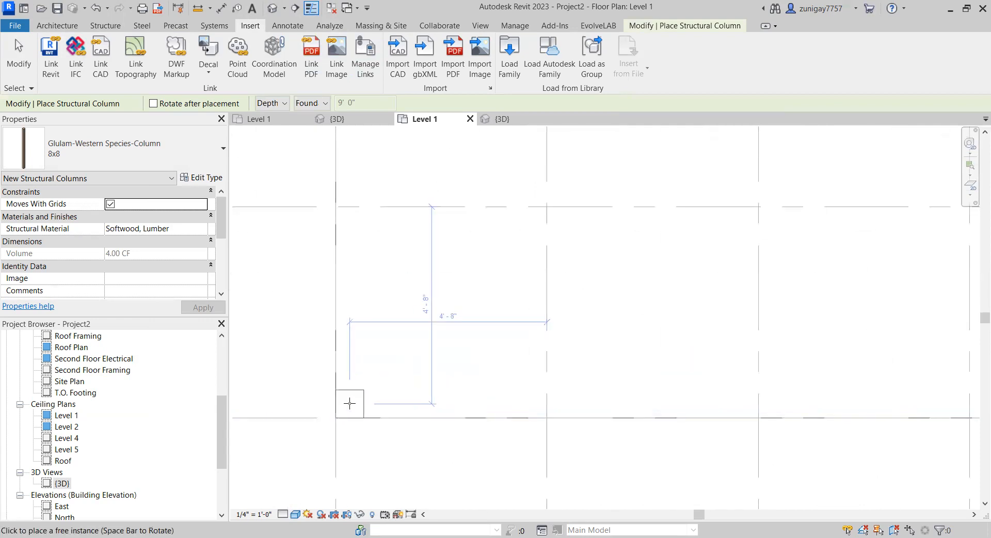
pyautogui.click(436, 391)
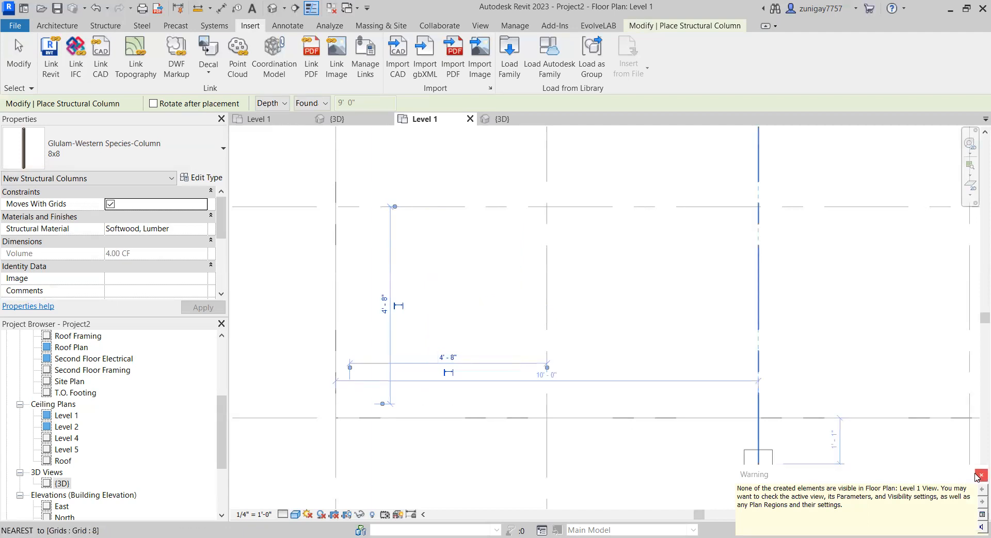
# Step: Compare the column at the first slab's corner in 3D with the Project1 reference model, and return to the Level 1 plan
pyautogui.click(337, 119)
pyautogui.press('Escape')
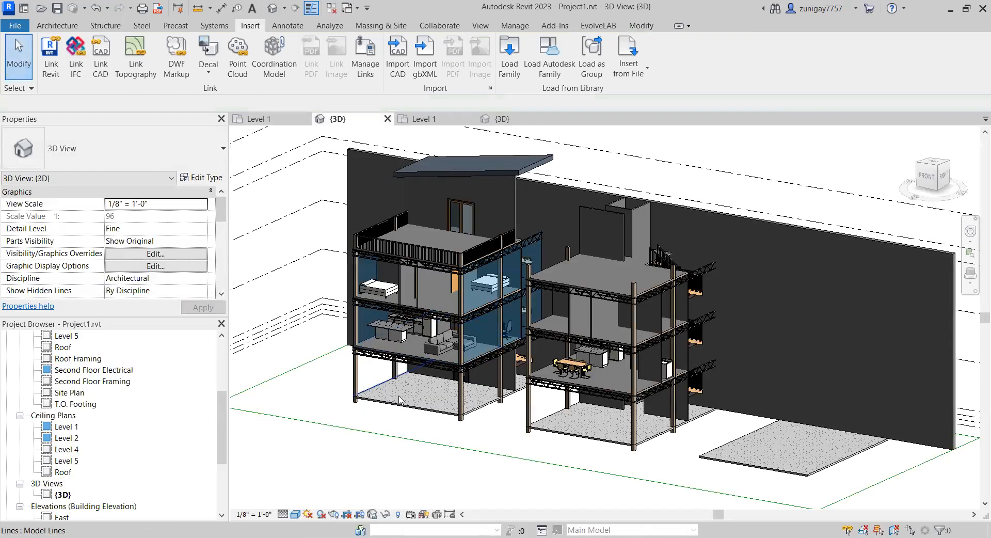
pyautogui.click(429, 120)
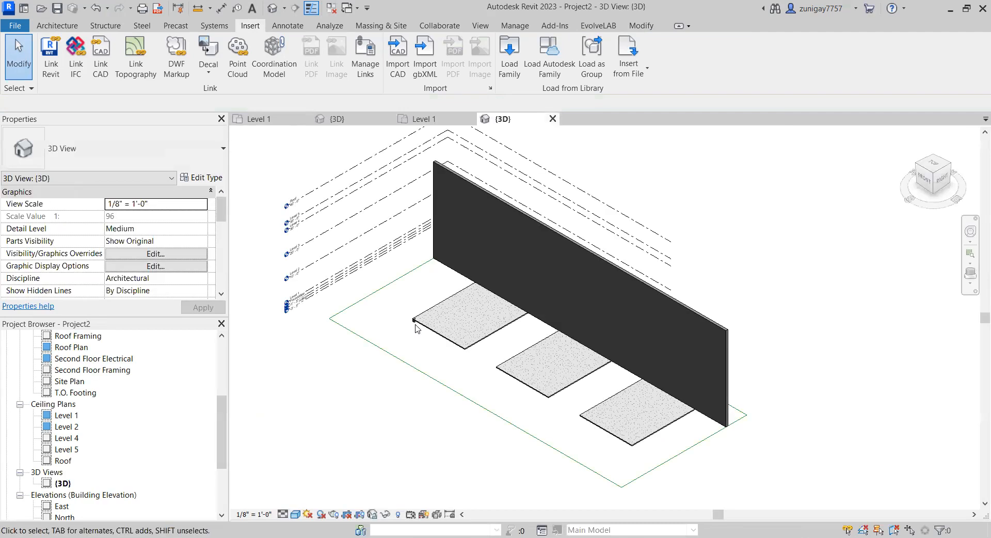
pyautogui.scroll(4, 413, 320)
pyautogui.click(414, 318)
pyautogui.press('Escape')
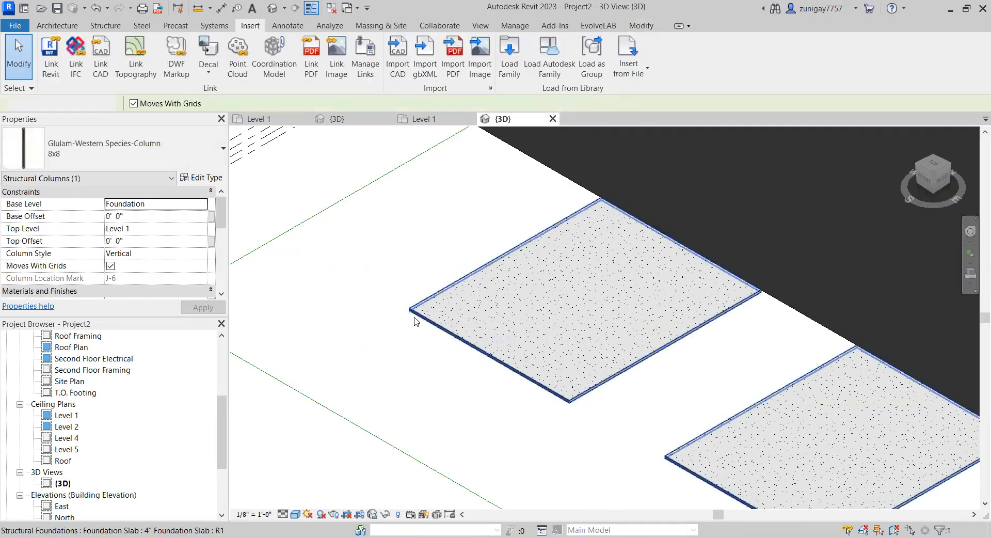
pyautogui.click(431, 119)
pyautogui.scroll(-2, 434, 319)
pyautogui.moveTo(434, 318); pyautogui.dragTo(404, 333, button='middle')
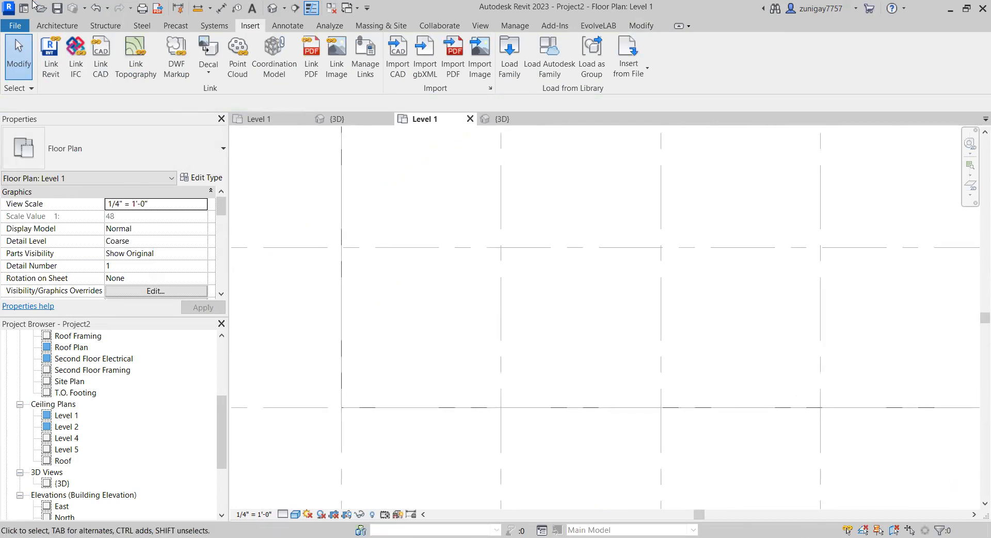
# Step: Place an 8x8 structural column with its height up to Level 5 inside the first slab's lower-left corner
pyautogui.click(105, 26)
pyautogui.click(107, 54)
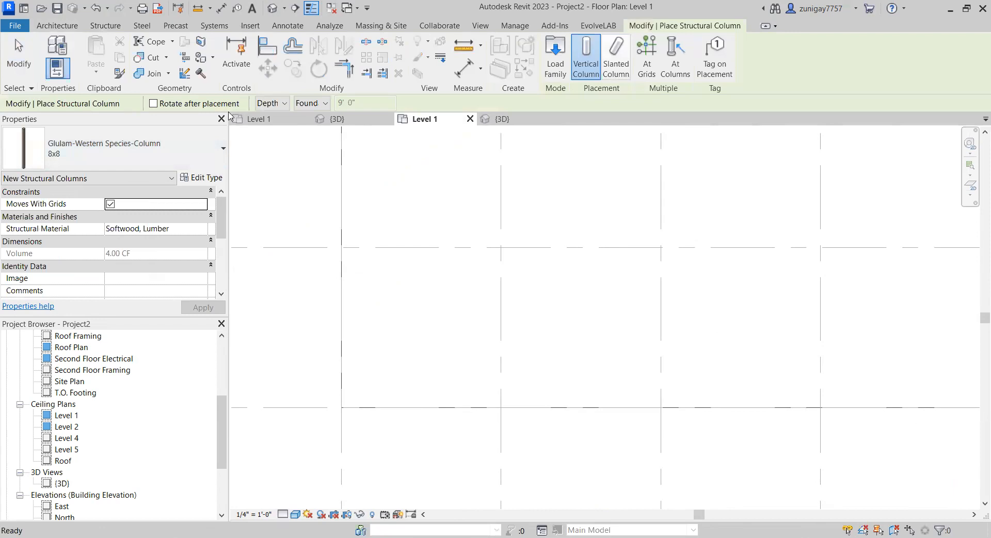
pyautogui.click(277, 106)
pyautogui.click(270, 127)
pyautogui.click(324, 105)
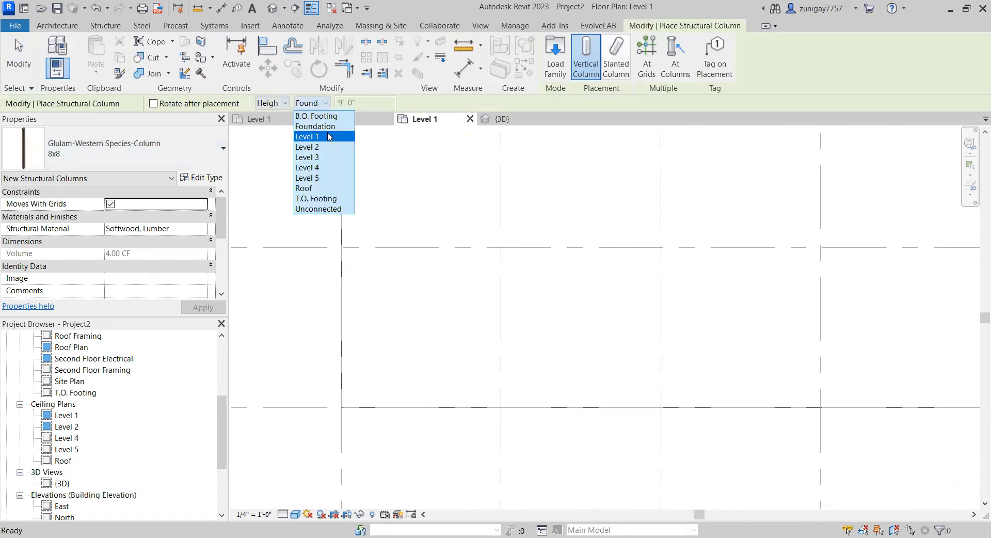
pyautogui.click(327, 179)
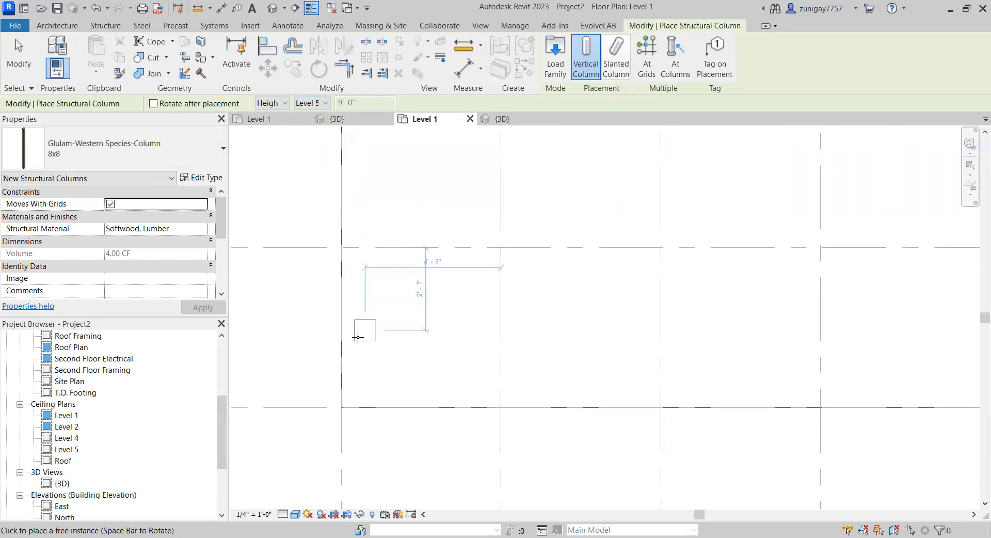
pyautogui.click(351, 397)
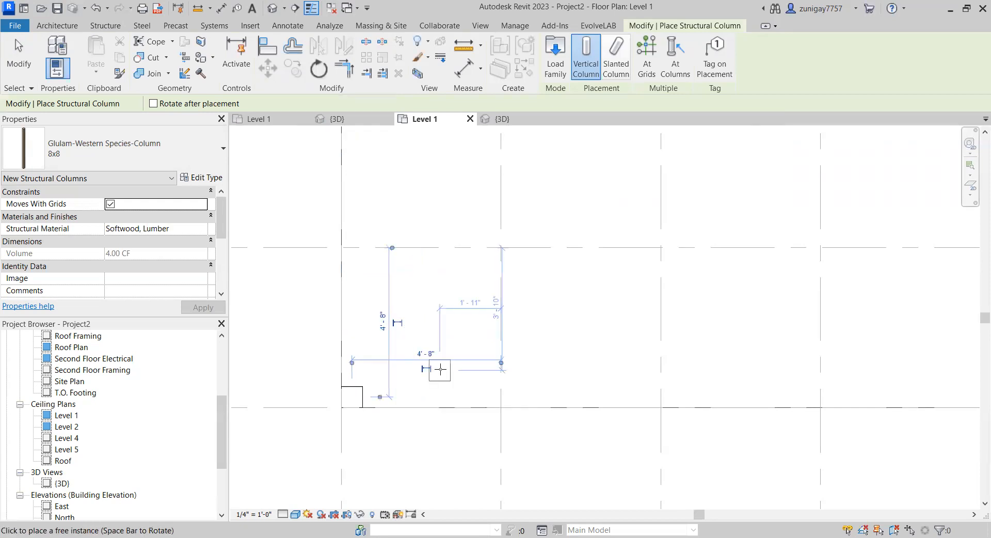
# Step: Place 8x8 columns inside the first slab's lower-right corner, on grid G at its right edge, and on grid G beside grid 4
pyautogui.scroll(-2, 425, 375)
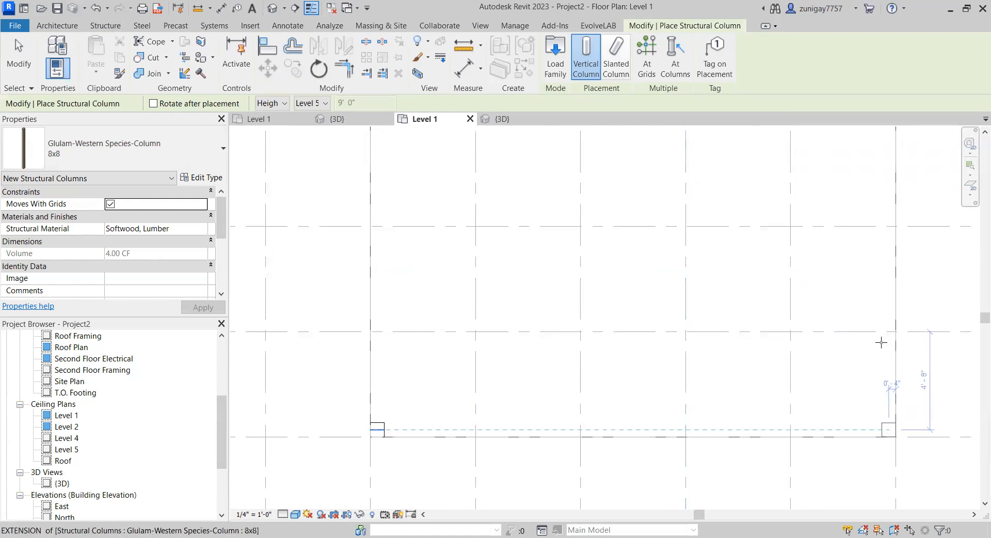
pyautogui.moveTo(853, 284); pyautogui.dragTo(848, 350, button='middle')
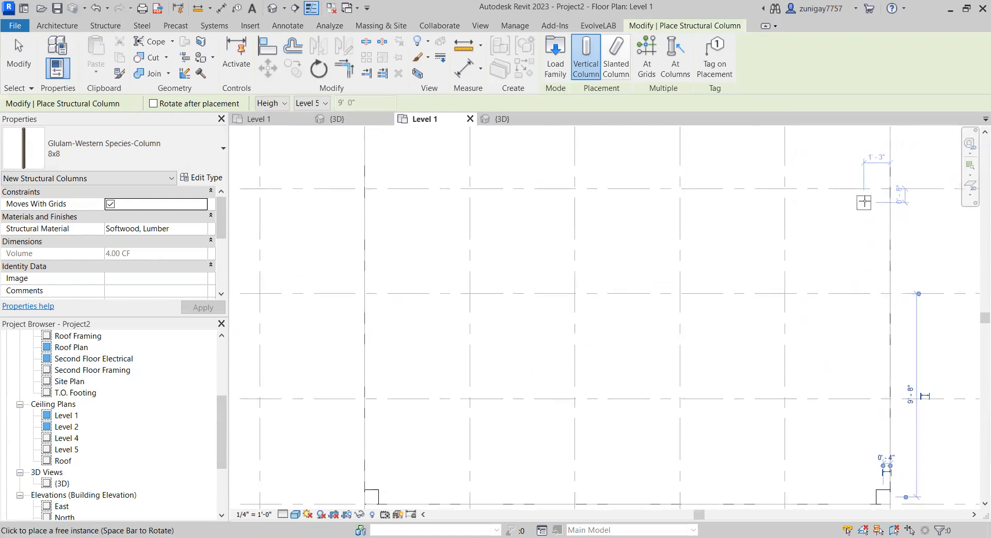
pyautogui.scroll(-1, 865, 201)
pyautogui.moveTo(867, 199); pyautogui.dragTo(861, 198, button='middle')
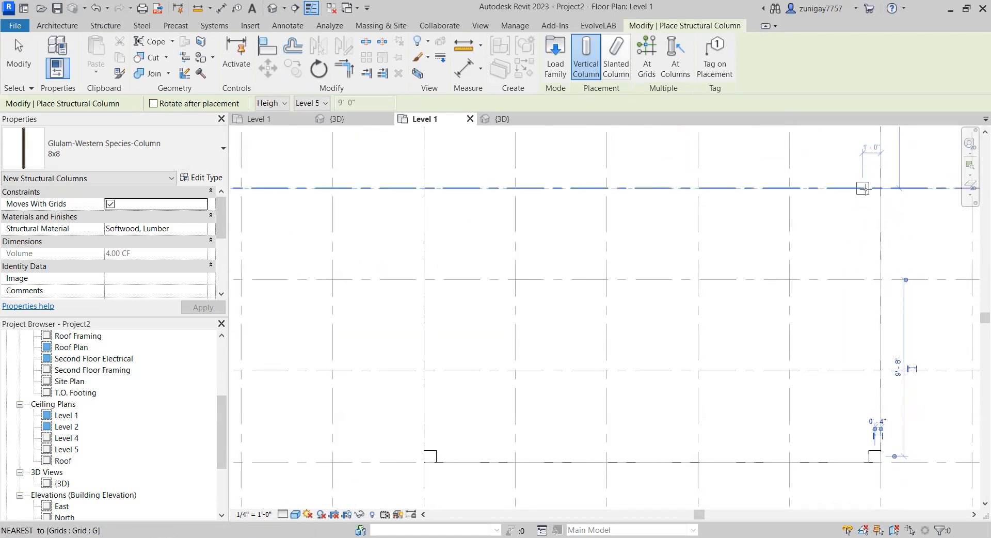
pyautogui.click(875, 189)
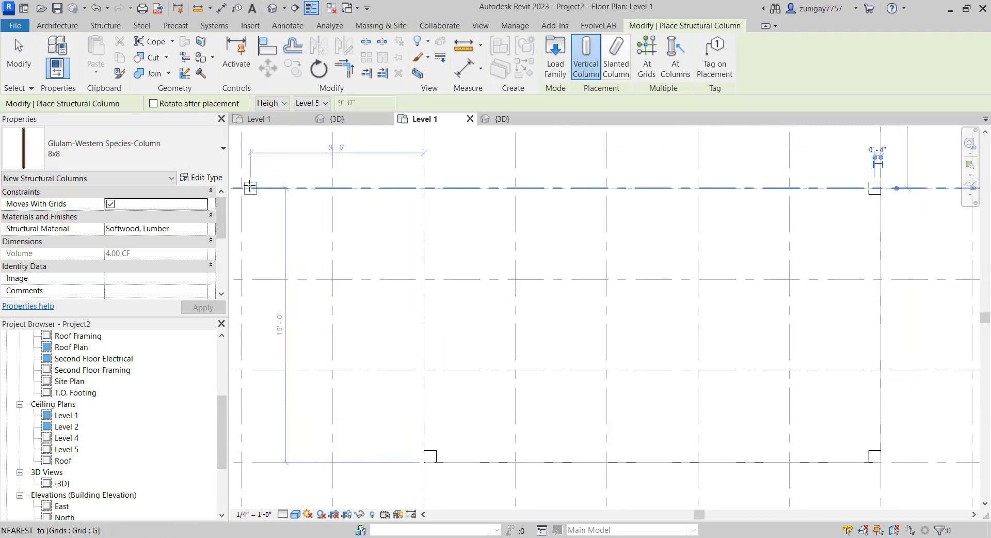
pyautogui.scroll(2, 243, 188)
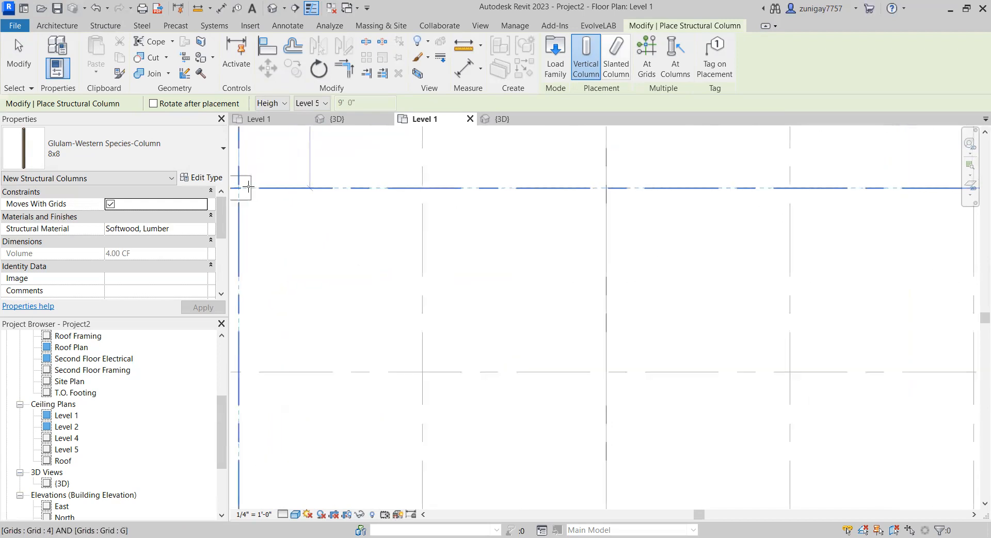
pyautogui.click(251, 186)
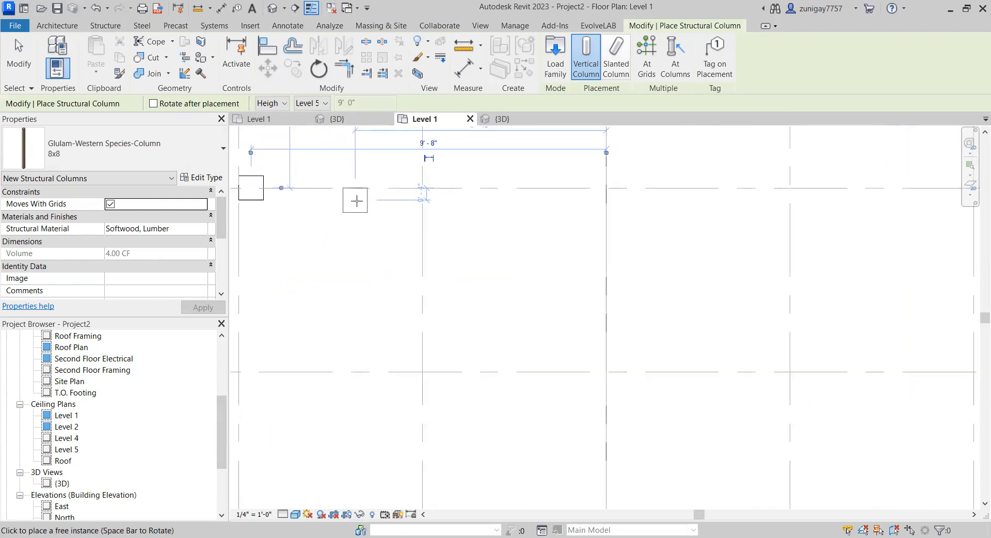
# Step: Place an 8x8 column up to Level 5 inside the middle slab's lower-left corner
pyautogui.moveTo(445, 222); pyautogui.dragTo(387, 223, button='middle')
pyautogui.scroll(-2, 386, 223)
pyautogui.moveTo(642, 250); pyautogui.dragTo(423, 234, button='middle')
pyautogui.scroll(-1, 423, 234)
pyautogui.moveTo(657, 276); pyautogui.dragTo(542, 303, button='middle')
pyautogui.scroll(-1, 530, 281)
pyautogui.scroll(-2, 644, 282)
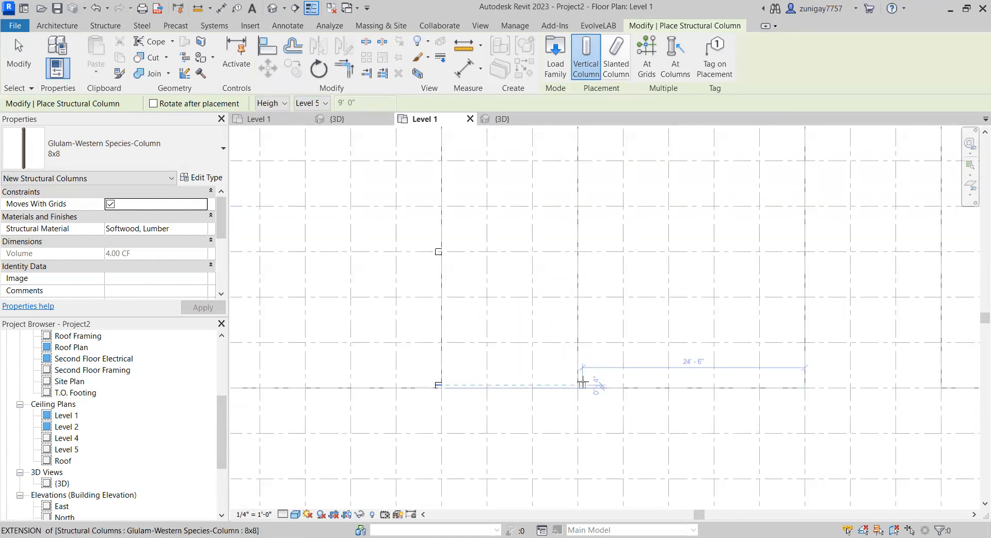
pyautogui.scroll(5, 583, 383)
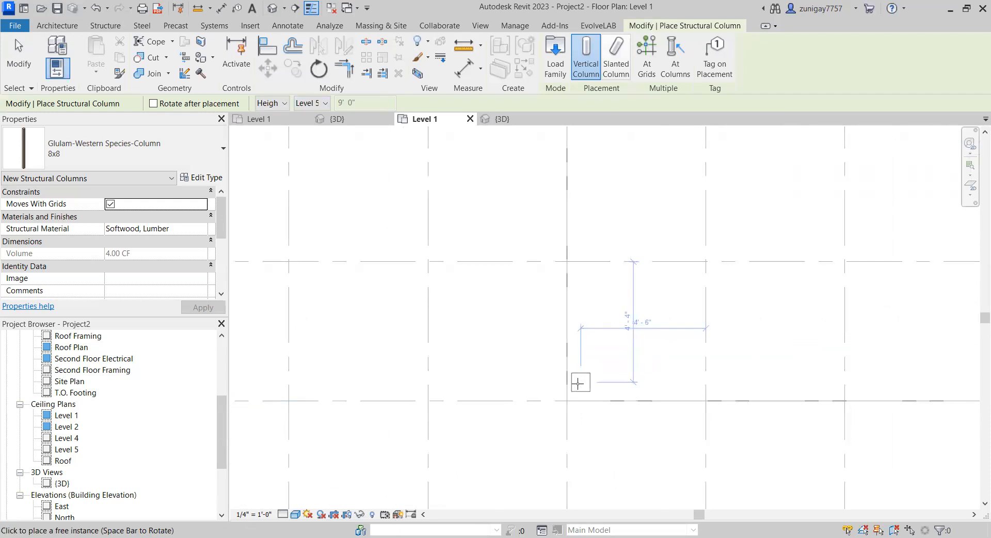
pyautogui.click(593, 385)
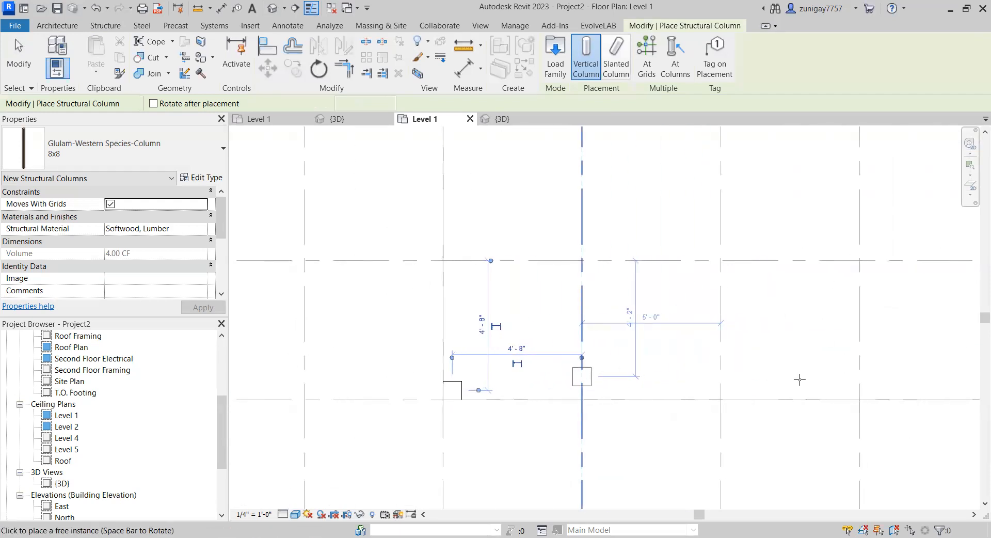
# Step: Place a matching 8x8 column inside the middle slab's lower-right corner
pyautogui.scroll(-2, 723, 385)
pyautogui.moveTo(669, 381); pyautogui.dragTo(603, 374, button='middle')
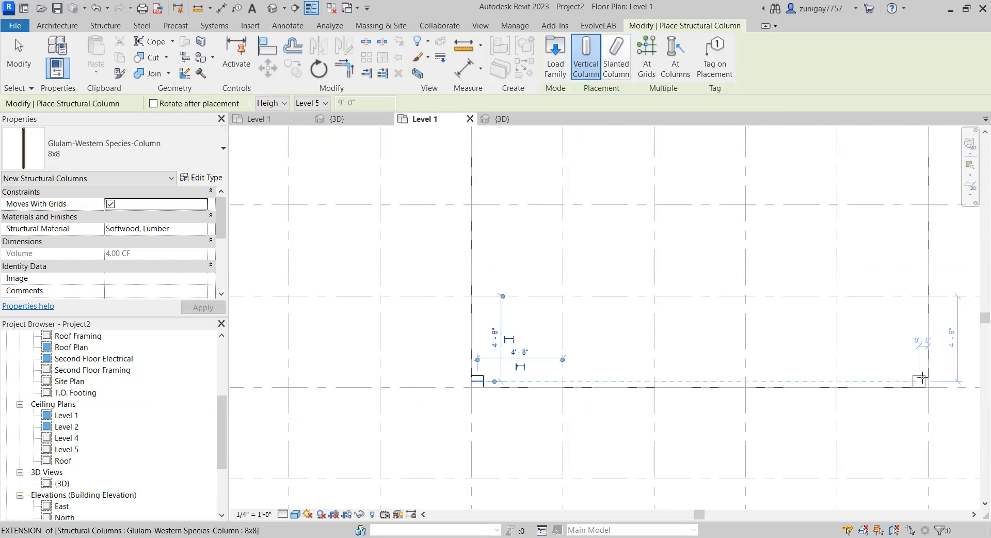
pyautogui.scroll(4, 925, 378)
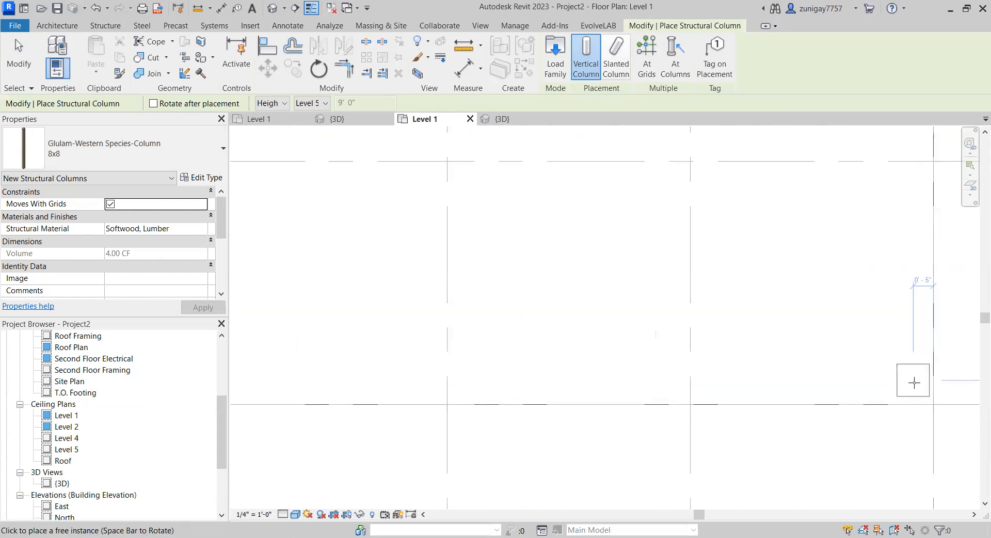
pyautogui.scroll(-3, 839, 342)
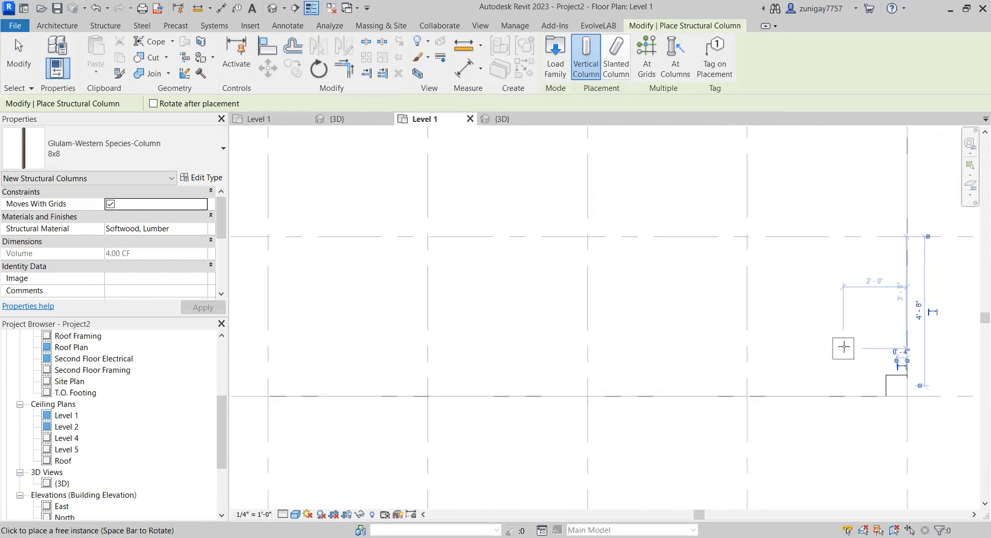
pyautogui.moveTo(742, 308); pyautogui.dragTo(796, 349, button='middle')
pyautogui.scroll(-1, 795, 349)
pyautogui.moveTo(647, 308); pyautogui.dragTo(642, 338, button='middle')
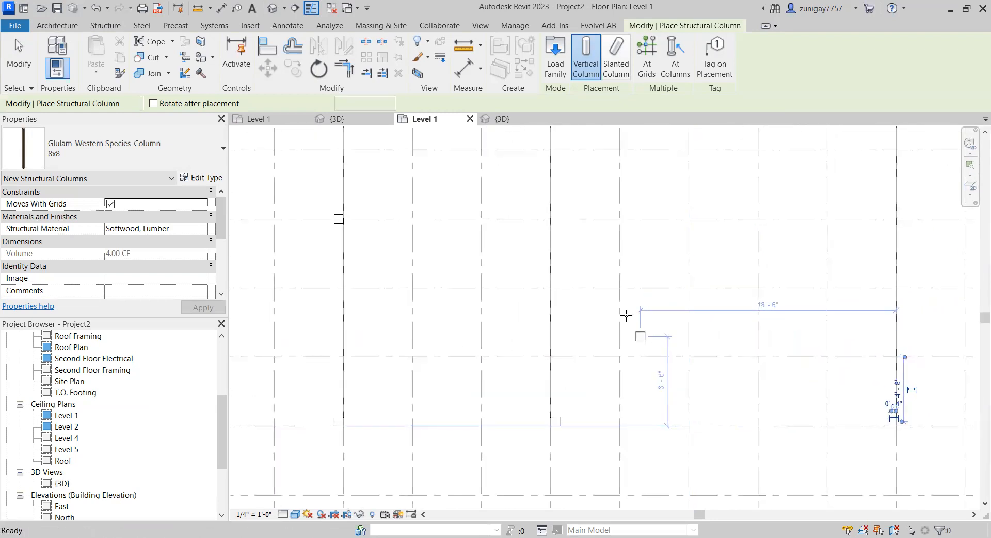
# Step: Place 8x8 columns on grid G just inside the middle slab's left and right edges, and finish column placement
pyautogui.click(556, 221)
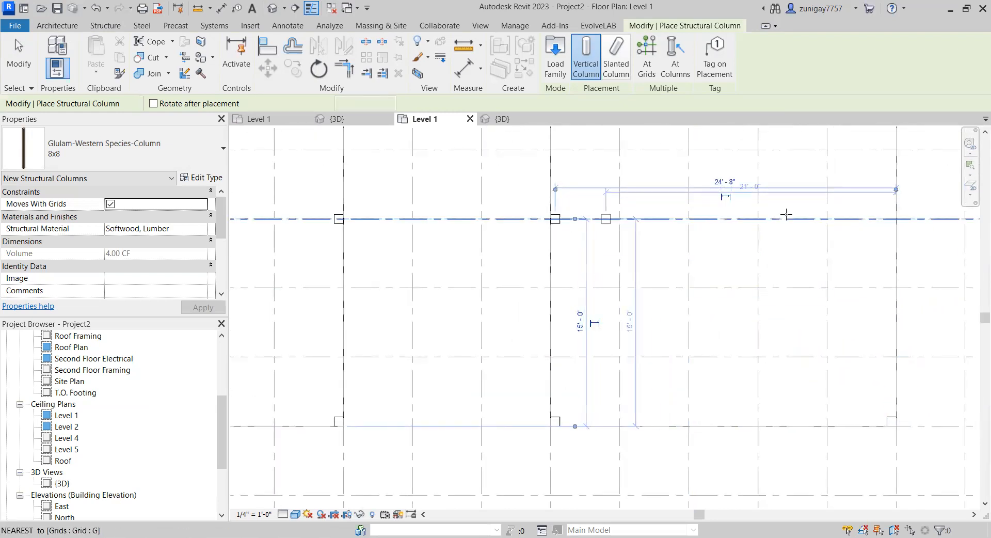
pyautogui.click(888, 220)
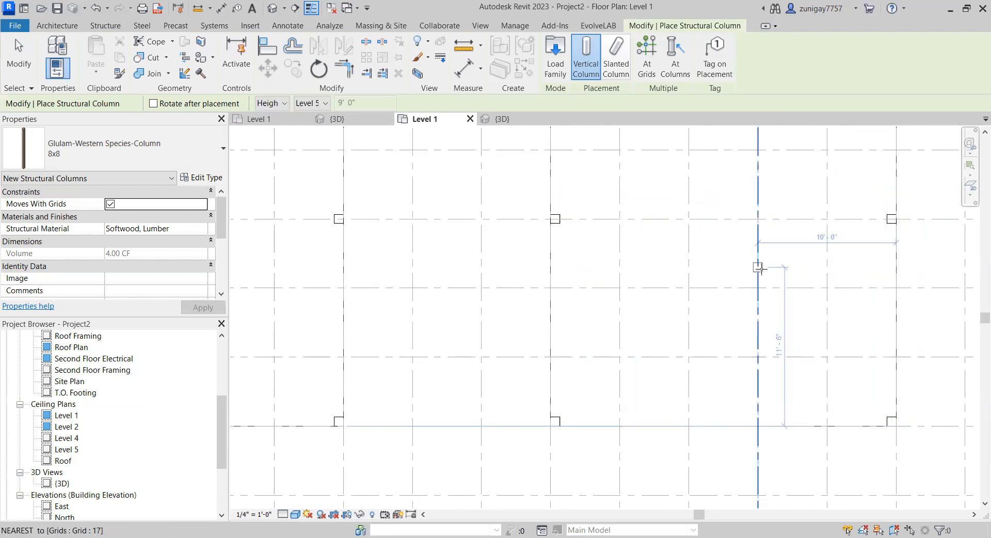
pyautogui.press('Escape')
pyautogui.press('Escape')
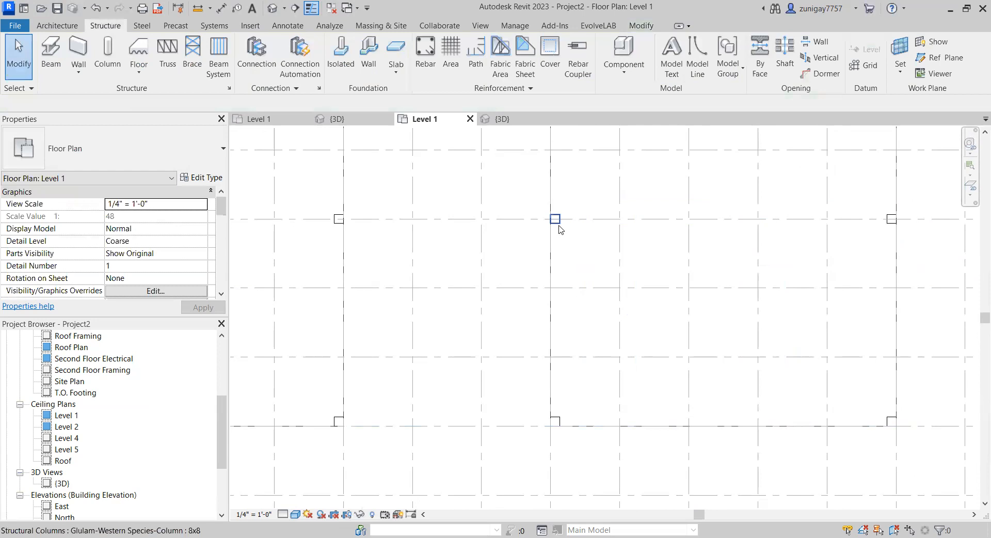
# Step: Select the middle slab's four 8x8 columns: the two on grid G and the two at the lower corners
pyautogui.click(559, 226)
pyautogui.rightClick(596, 255)
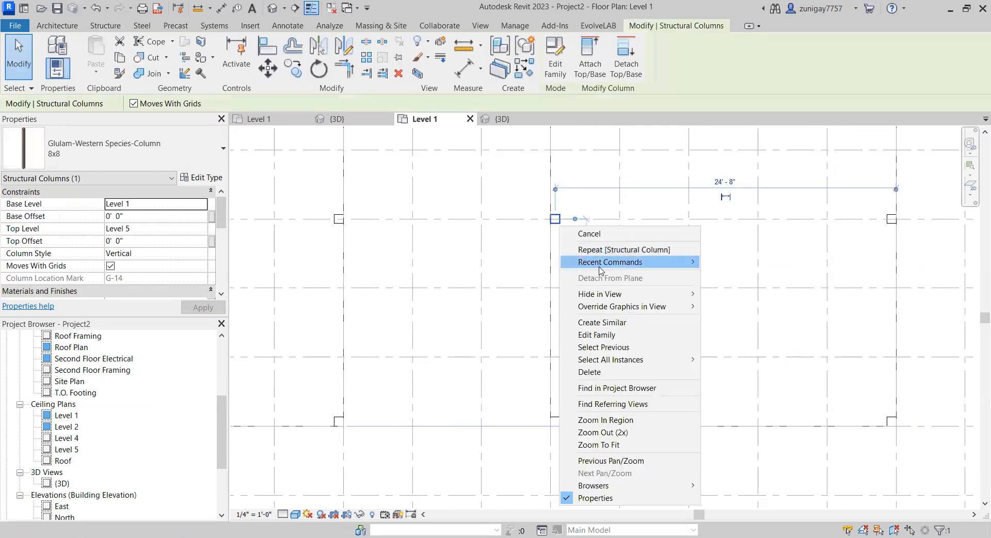
pyautogui.moveTo(603, 295)
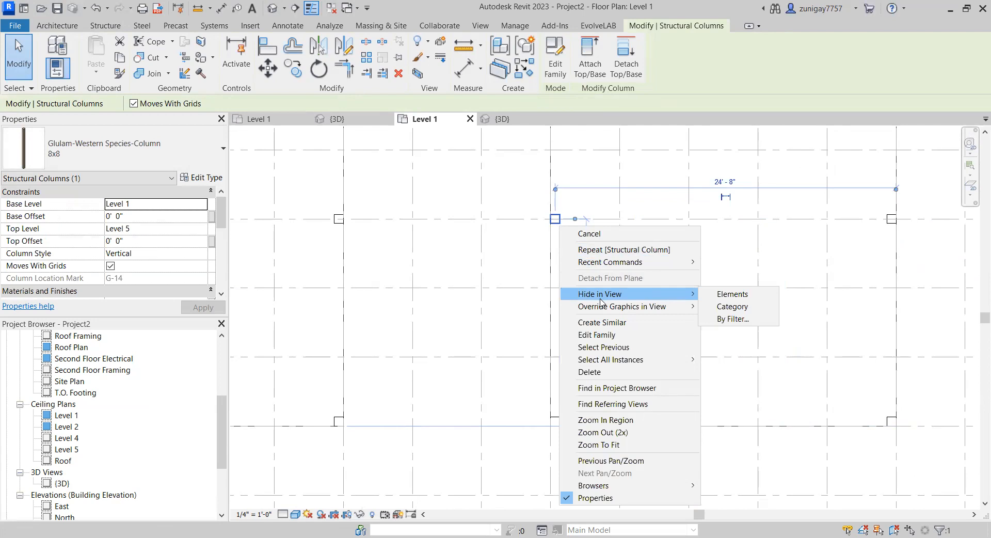
pyautogui.click(516, 332)
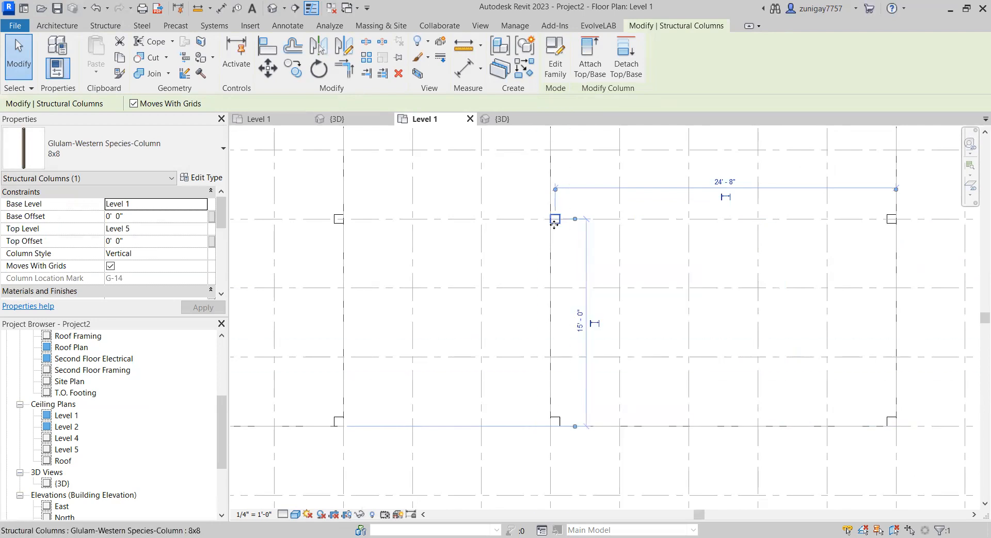
pyautogui.keyDown('ctrl'); pyautogui.click(893, 218); pyautogui.keyUp('ctrl')
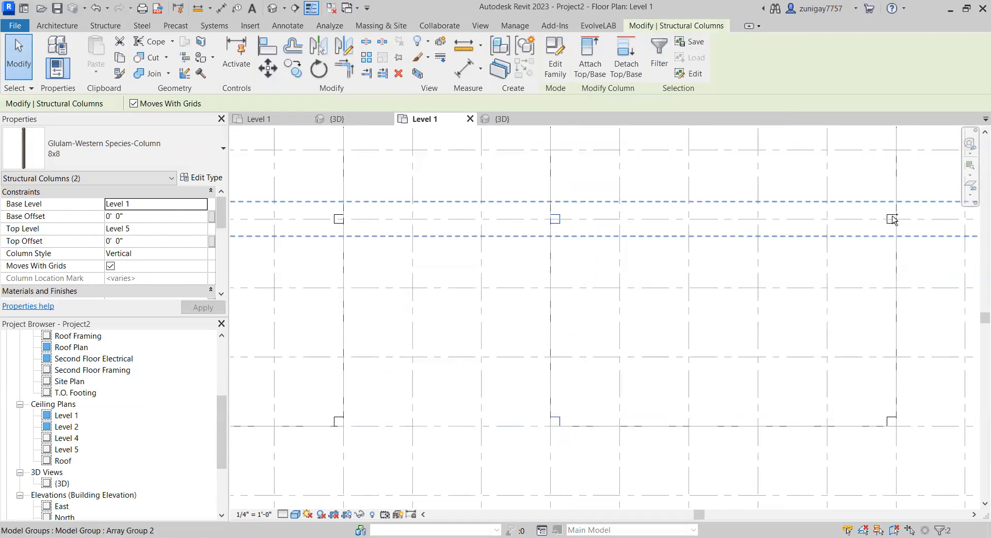
pyautogui.scroll(5, 893, 220)
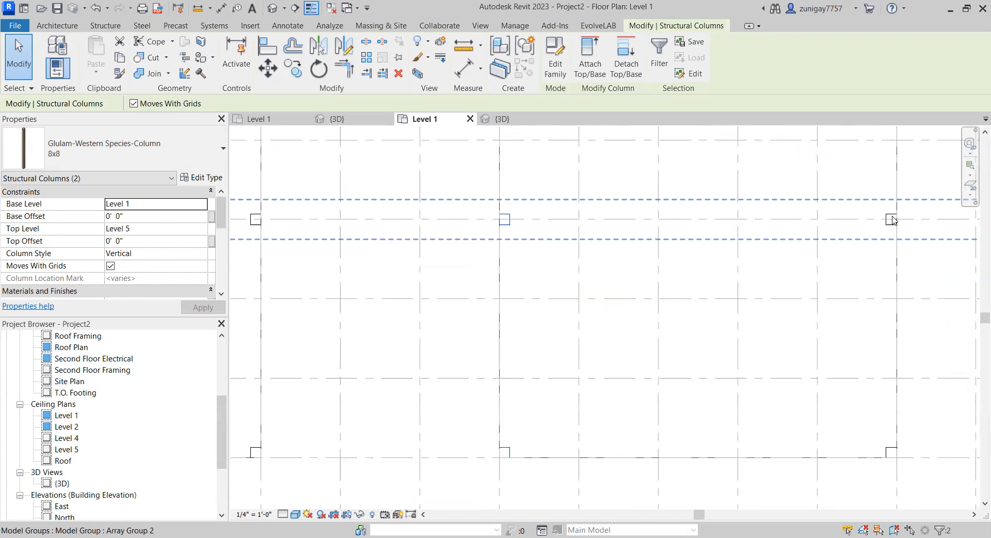
pyautogui.keyDown('ctrl'); pyautogui.click(892, 217); pyautogui.keyUp('ctrl')
pyautogui.scroll(-2, 840, 267)
pyautogui.moveTo(839, 255); pyautogui.dragTo(826, 321, button='middle')
pyautogui.scroll(-2, 819, 321)
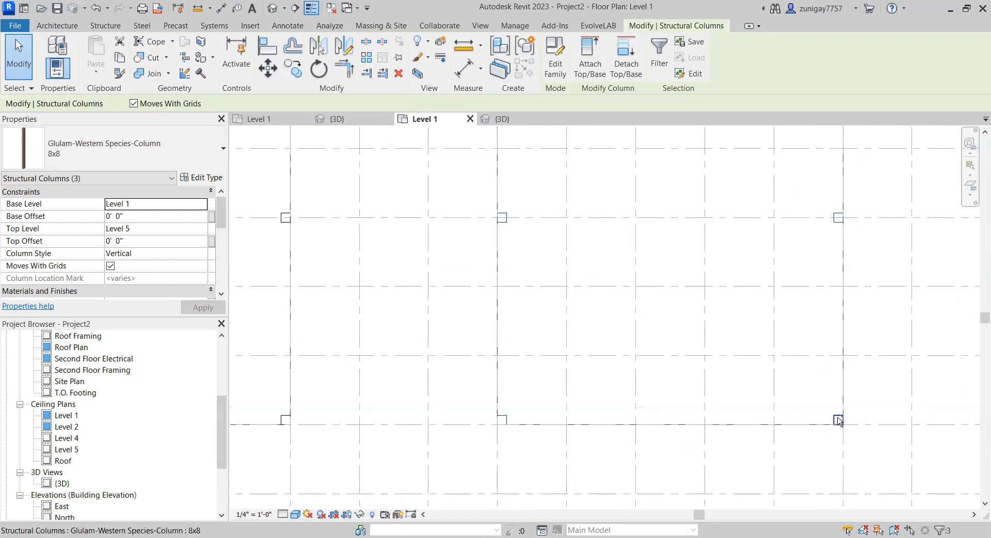
pyautogui.keyDown('ctrl'); pyautogui.click(838, 417); pyautogui.keyUp('ctrl')
pyautogui.scroll(-3, 705, 348)
pyautogui.moveTo(784, 343); pyautogui.dragTo(646, 353, button='middle')
pyautogui.moveTo(693, 326); pyautogui.dragTo(651, 332, button='middle')
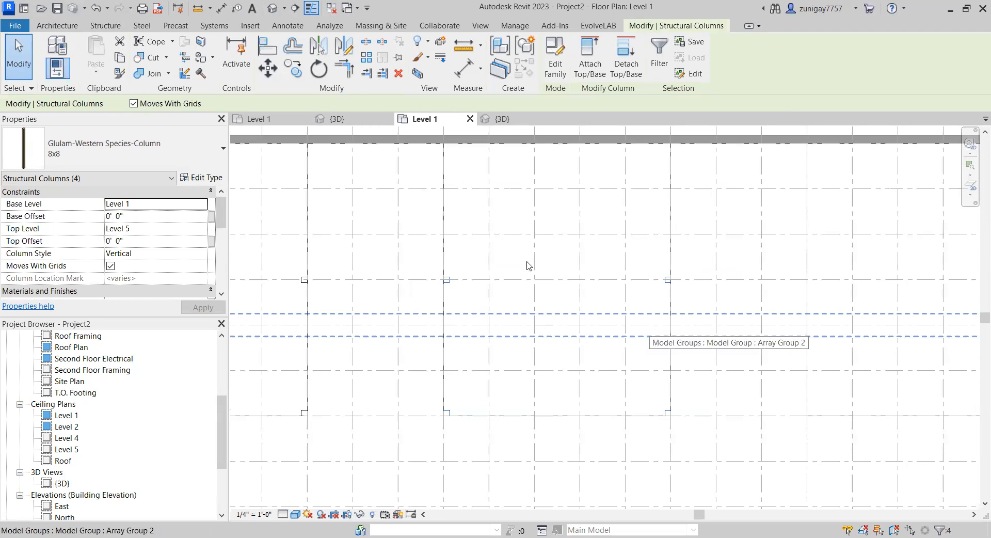
# Step: Copy the four selected columns along grid J from the midpoint of the middle slab's lower edge to that of the third slab
pyautogui.click(286, 70)
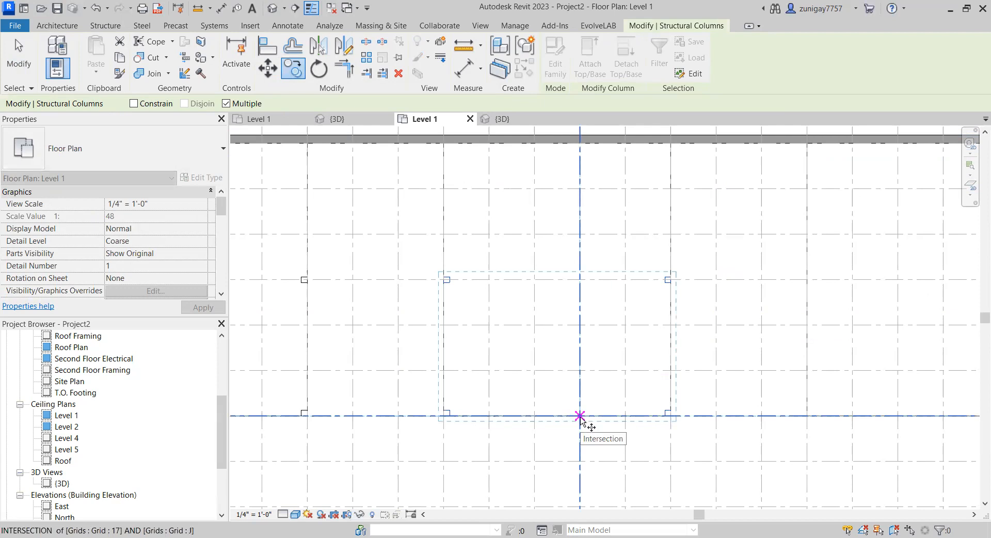
pyautogui.click(558, 416)
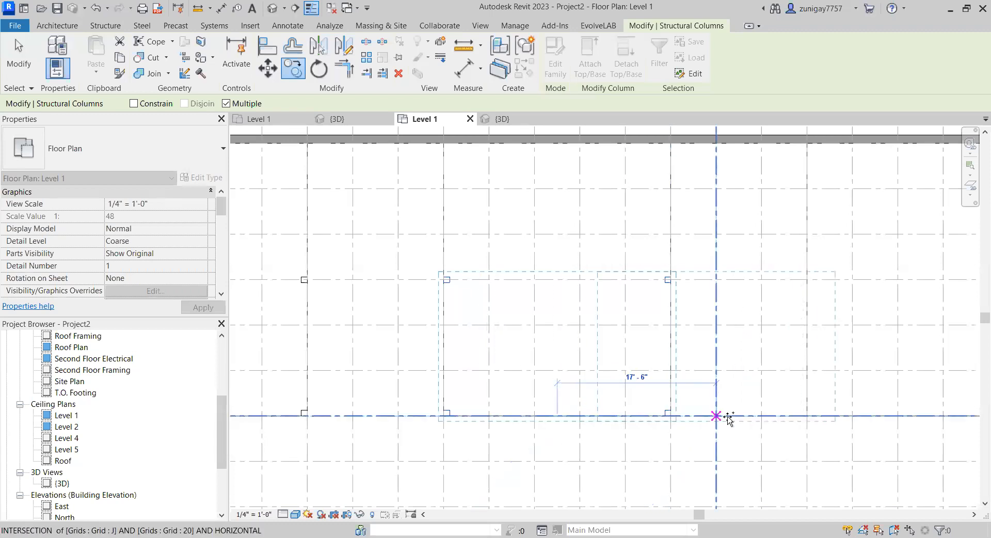
pyautogui.moveTo(727, 418); pyautogui.dragTo(583, 434, button='middle')
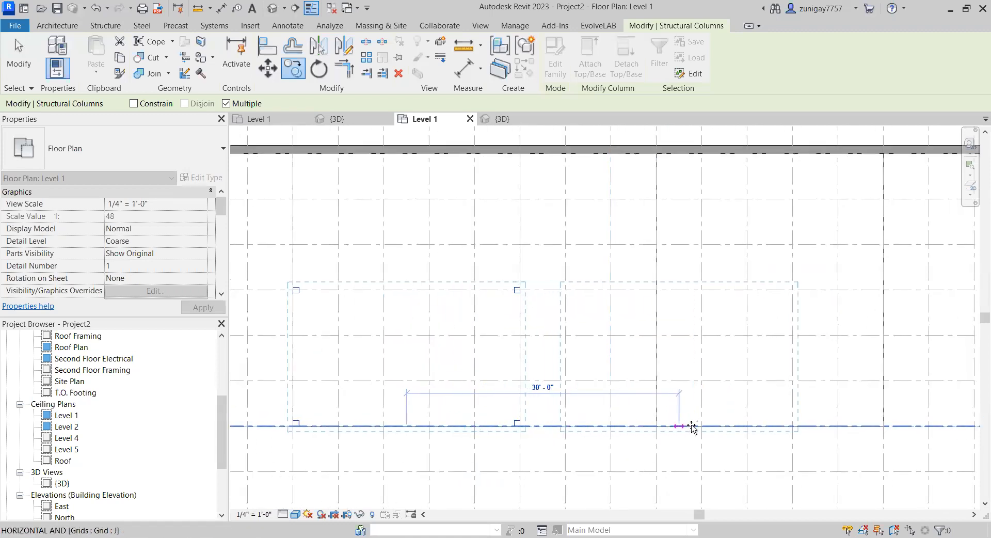
pyautogui.click(769, 429)
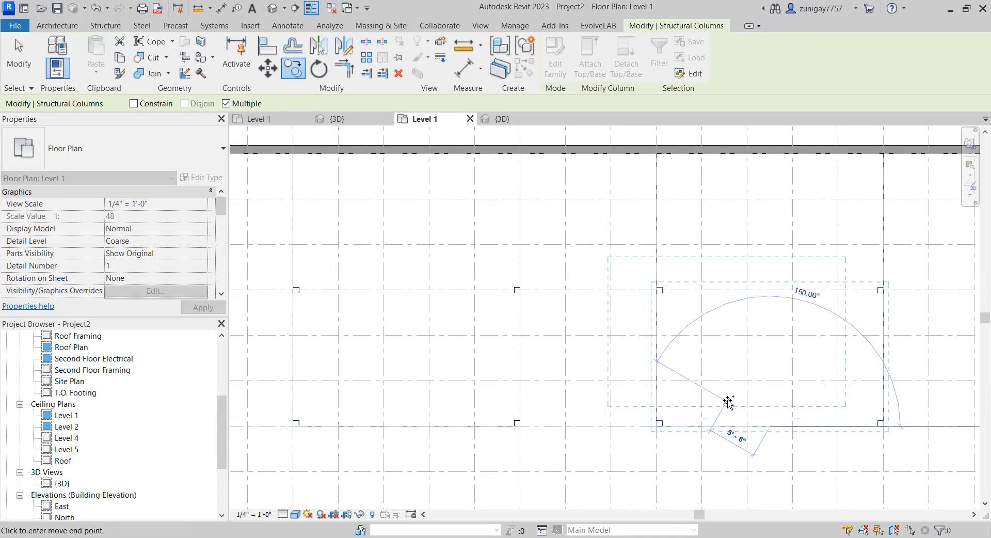
pyautogui.press('Escape')
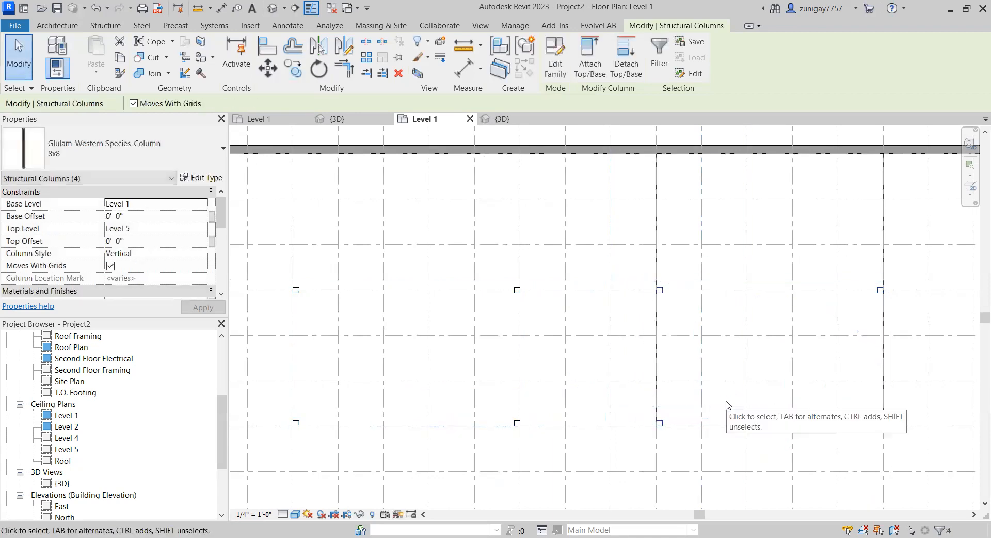
# Step: Inspect the columns around all three slabs in the 3D view
pyautogui.scroll(-3, 707, 388)
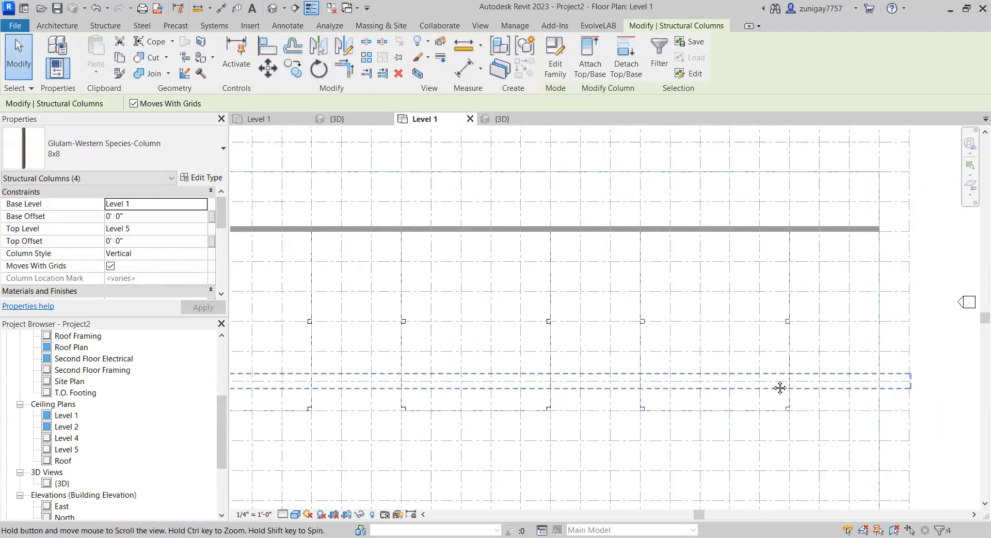
pyautogui.moveTo(506, 221); pyautogui.dragTo(574, 215, button='middle')
pyautogui.click(509, 120)
pyautogui.moveTo(504, 355); pyautogui.dragTo(464, 342, button='middle')
pyautogui.scroll(-2, 464, 342)
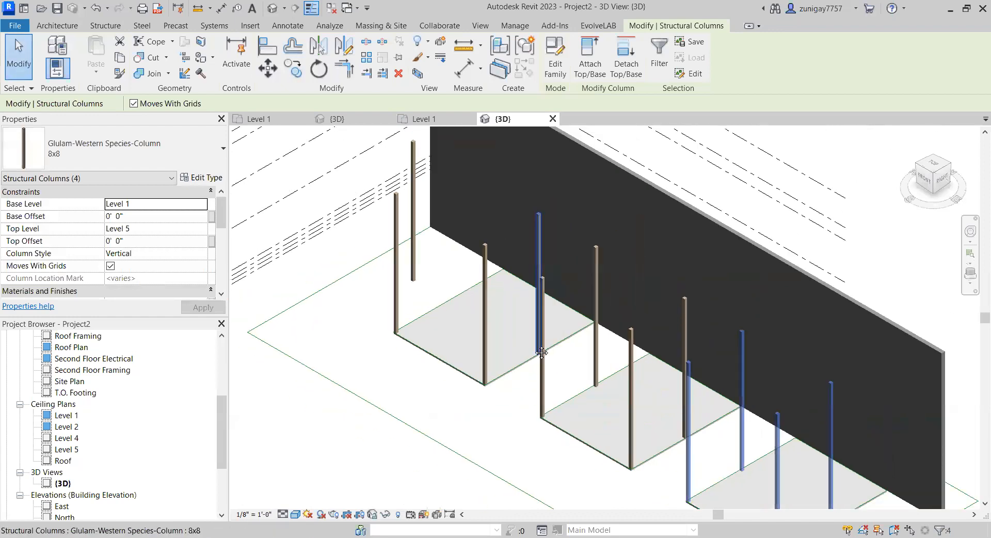
# Step: Move the stray grid G column beside the first slab onto grid G just inside that slab's left edge in the Level 1 plan
pyautogui.click(412, 197)
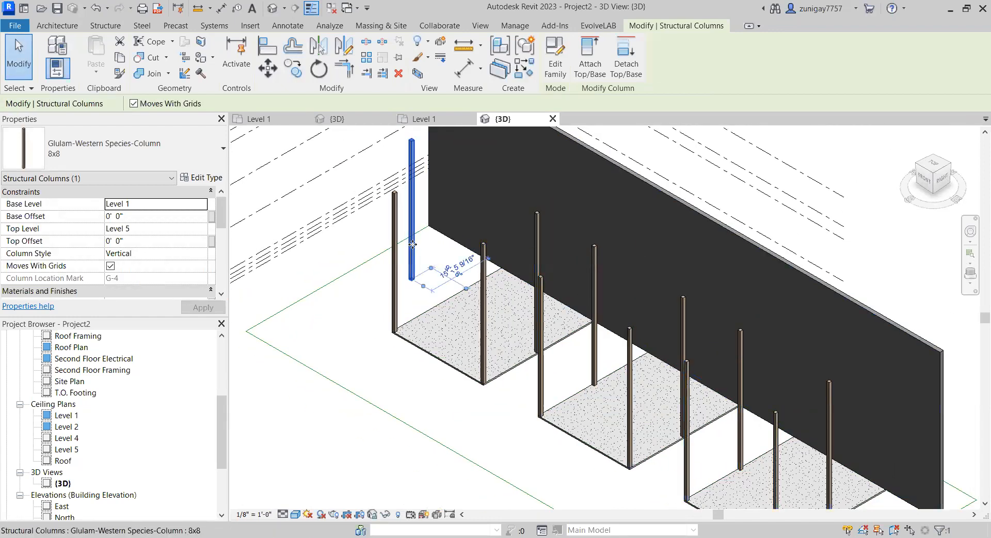
pyautogui.click(421, 120)
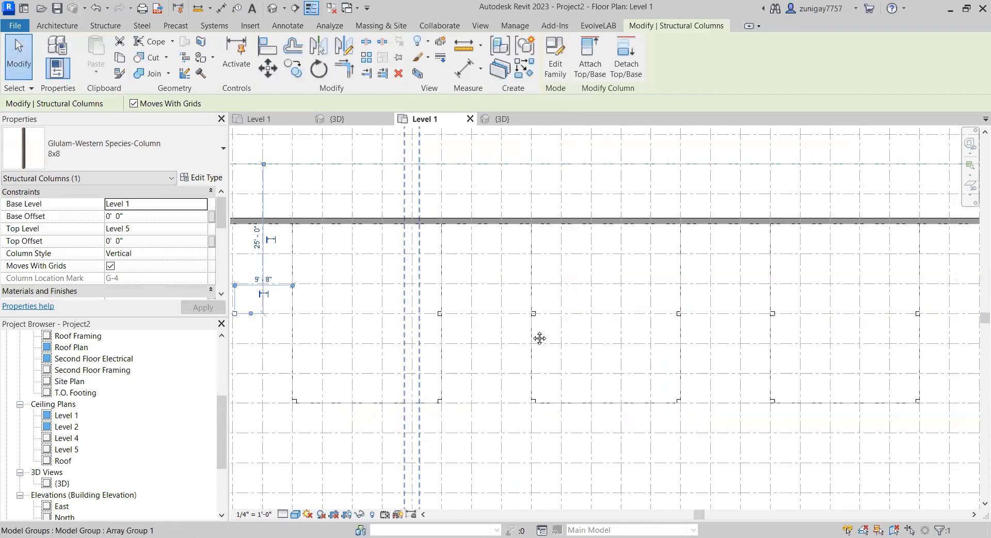
pyautogui.scroll(4, 388, 306)
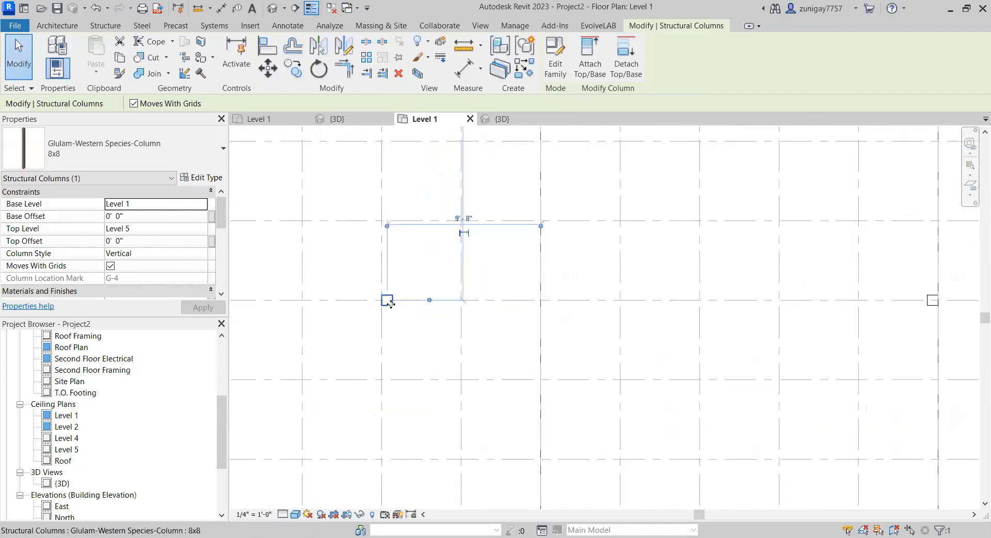
pyautogui.moveTo(390, 297); pyautogui.dragTo(544, 301)
pyautogui.click(503, 339)
pyautogui.scroll(-4, 597, 336)
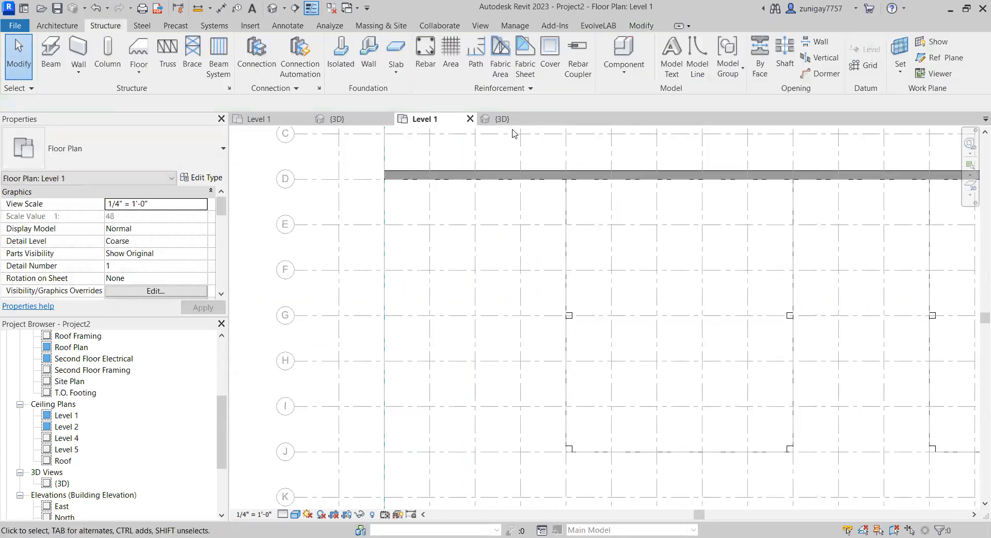
# Step: Review the column layout of the three slabs in 3D and across the whole Level 1 plan
pyautogui.click(501, 119)
pyautogui.moveTo(583, 301); pyautogui.dragTo(564, 303, button='middle')
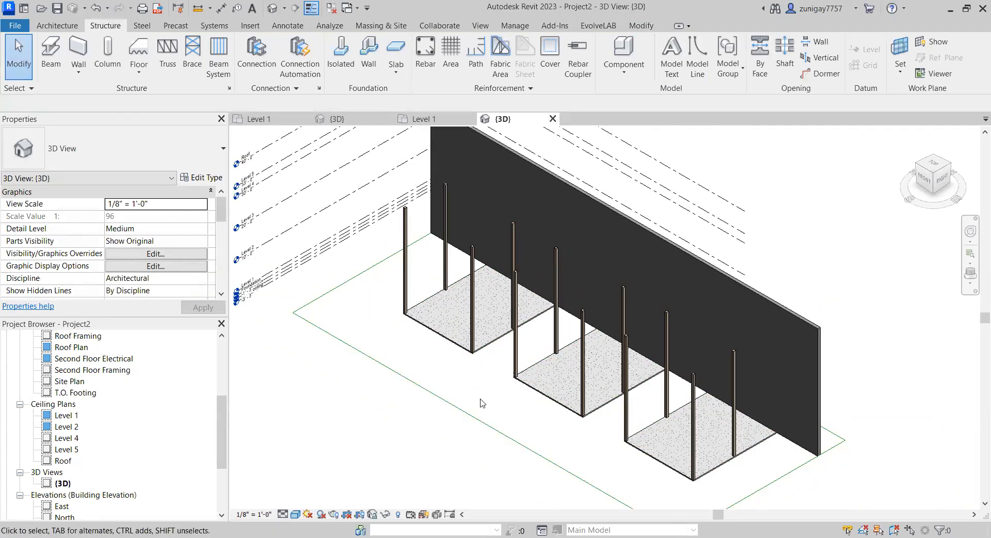
pyautogui.click(443, 122)
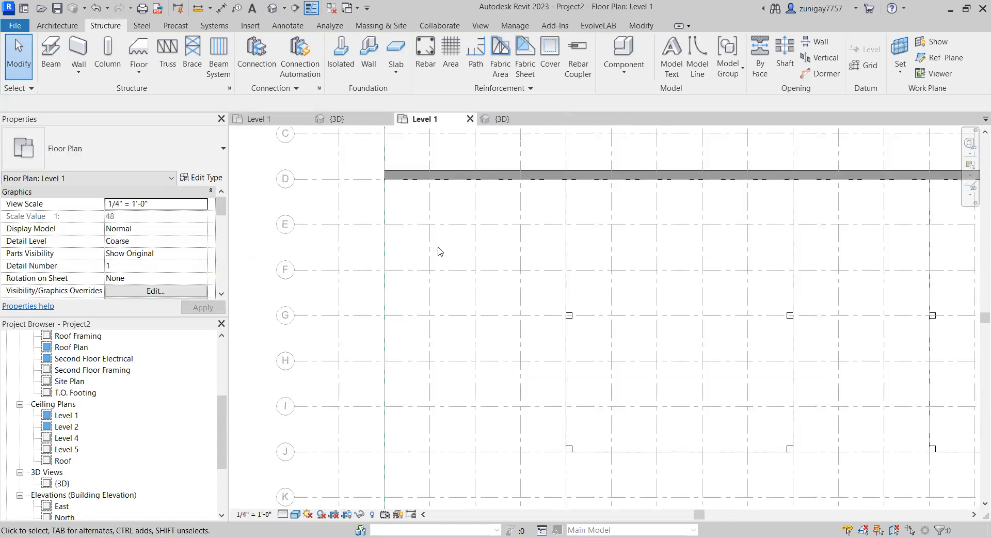
pyautogui.scroll(-2, 609, 296)
pyautogui.moveTo(594, 292); pyautogui.dragTo(512, 278, button='middle')
pyautogui.scroll(-1, 513, 283)
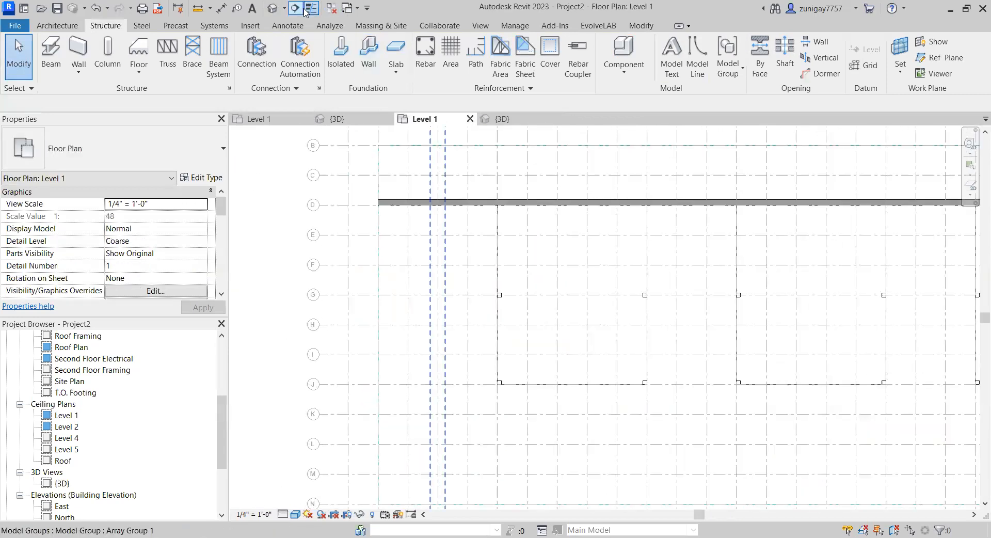
pyautogui.scroll(-2, 727, 282)
pyautogui.moveTo(712, 295); pyautogui.dragTo(577, 310, button='middle')
pyautogui.scroll(-1, 666, 316)
pyautogui.moveTo(693, 325); pyautogui.dragTo(655, 325, button='middle')
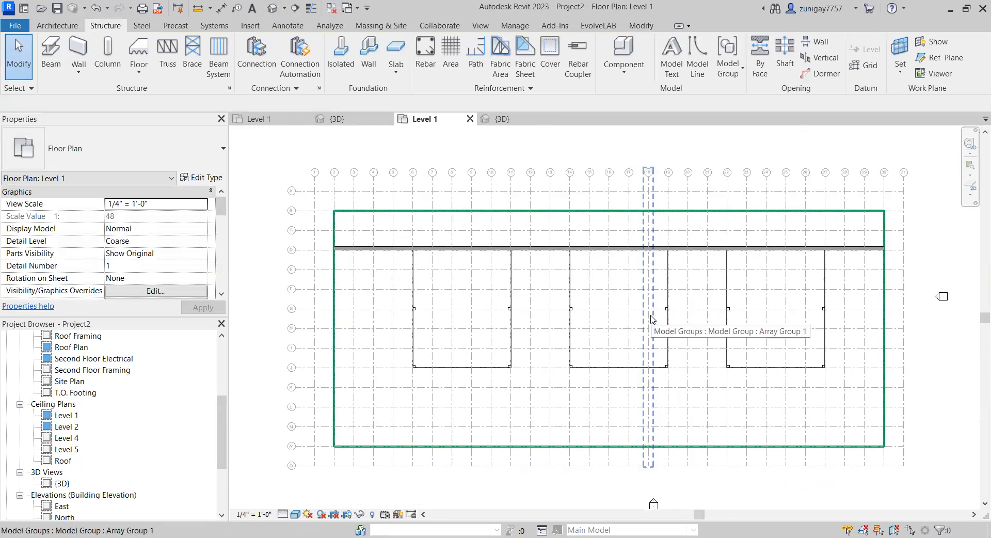
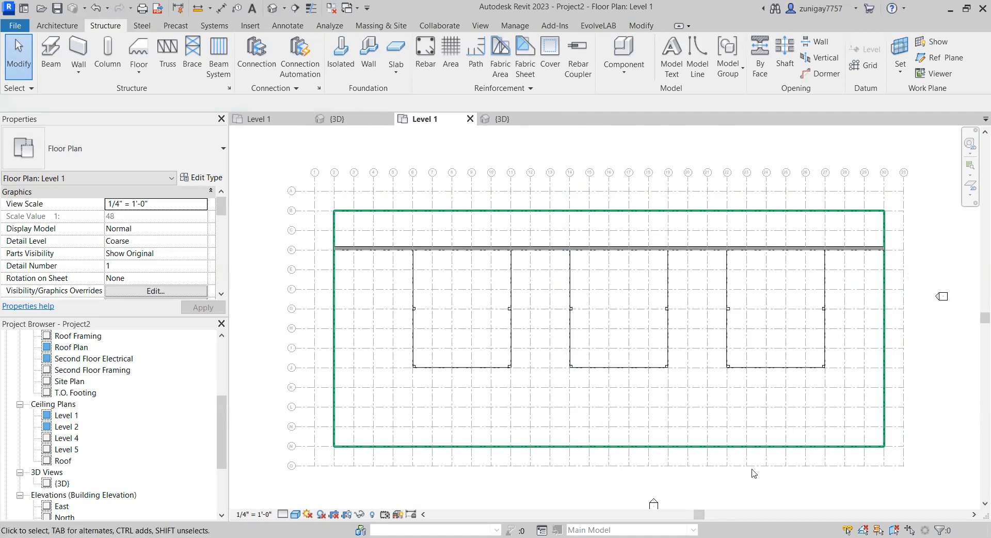
# Step: Switch to the Level 1 floor plan of Project1.rvt and examine the slab that has no columns
pyautogui.click(282, 124)
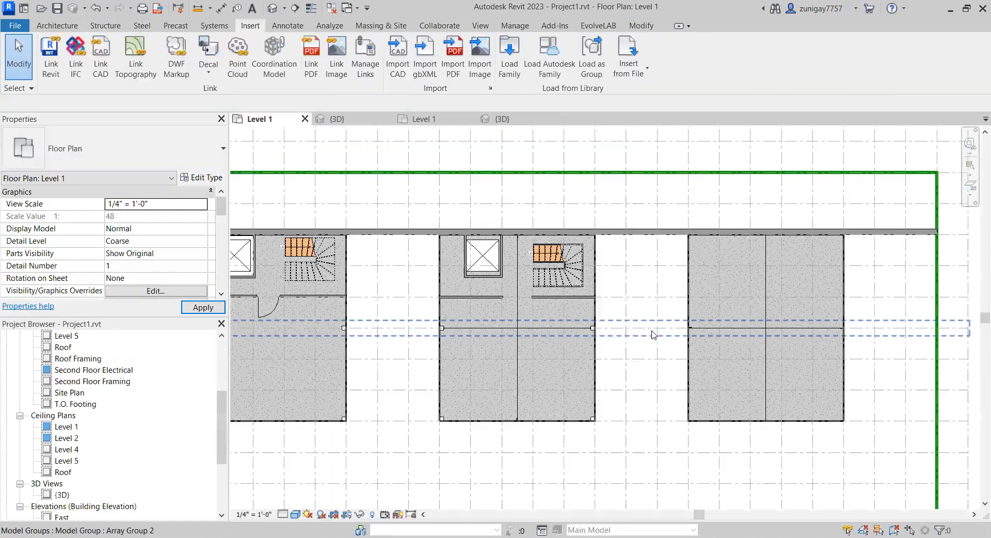
pyautogui.scroll(2, 775, 317)
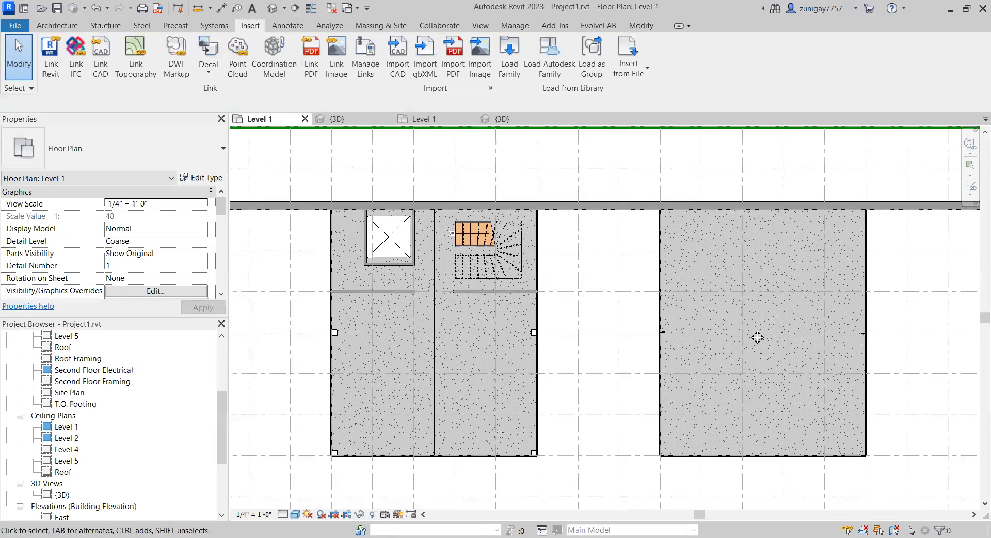
pyautogui.moveTo(776, 318); pyautogui.dragTo(653, 306, button='middle')
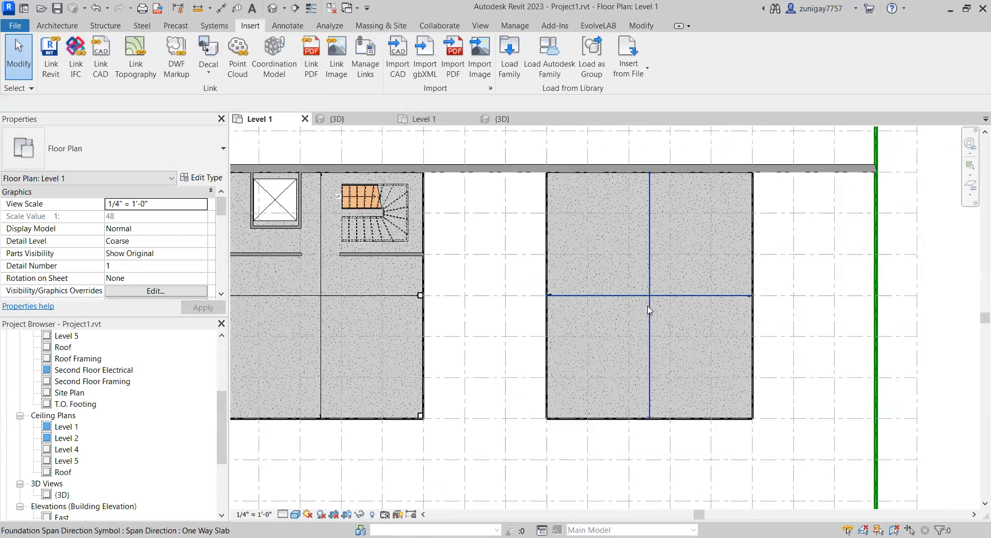
pyautogui.scroll(1, 656, 308)
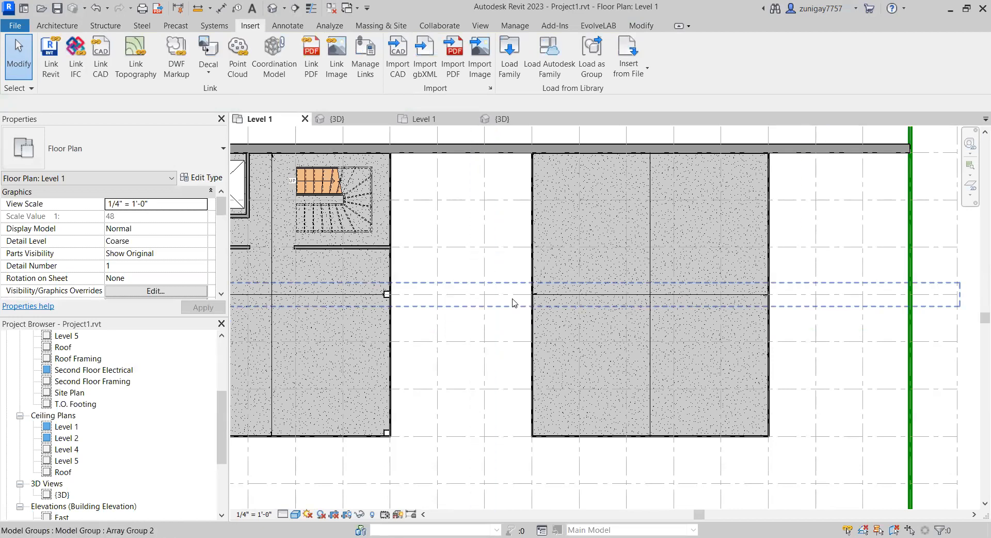
pyautogui.moveTo(460, 334); pyautogui.dragTo(569, 327, button='middle')
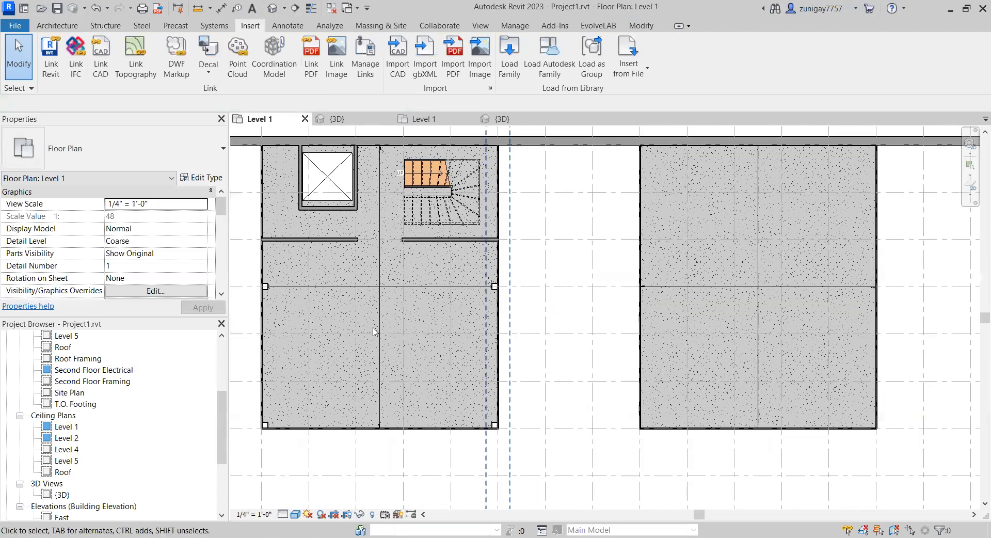
pyautogui.moveTo(691, 327); pyautogui.dragTo(675, 332, button='middle')
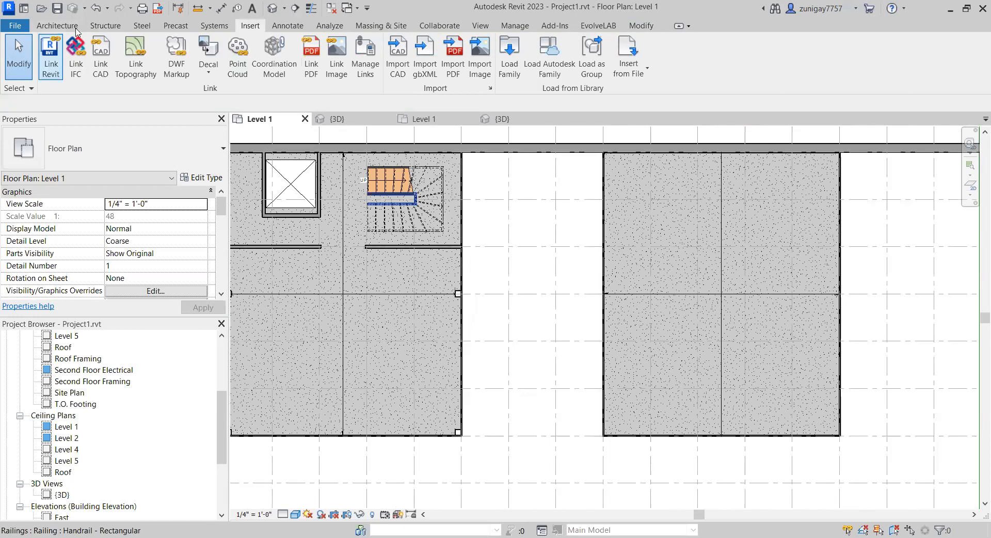
# Step: With thin lines on, place Glulam 8 x 8 columns up to Level 2 inside the third slab's left edge on grid G and lower-left corner
pyautogui.click(131, 28)
pyautogui.click(110, 28)
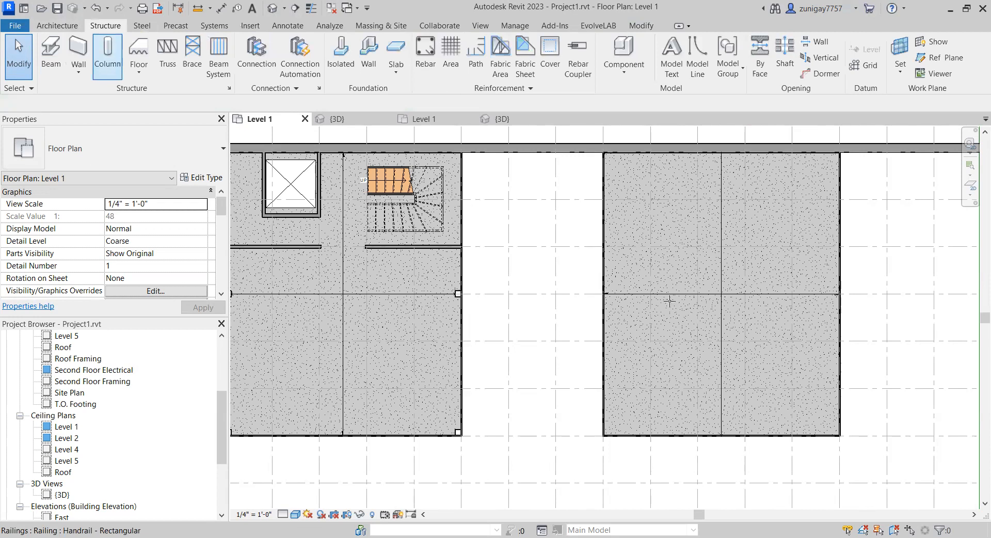
pyautogui.scroll(5, 589, 301)
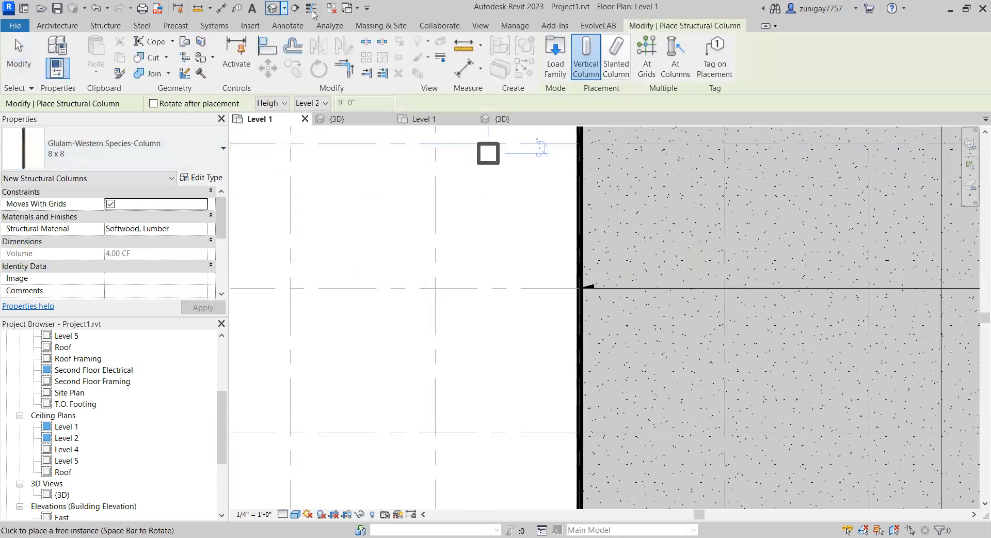
pyautogui.click(312, 9)
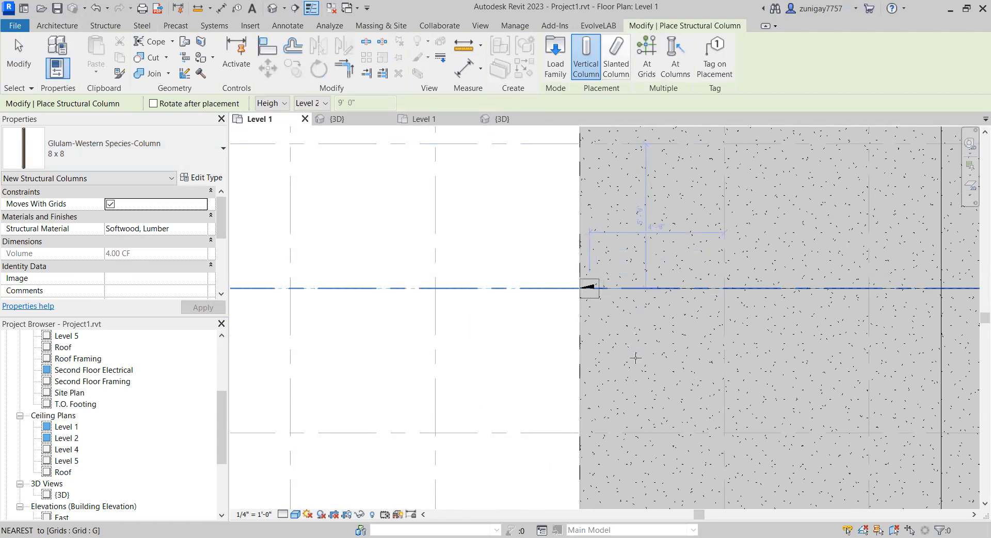
pyautogui.scroll(-3, 635, 357)
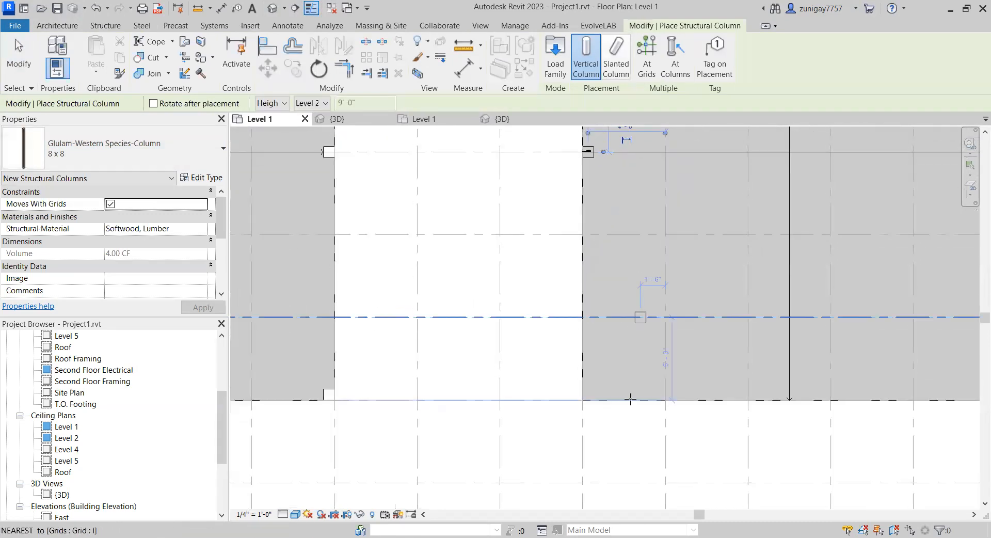
pyautogui.click(592, 392)
# Step: Place a matching 8 x 8 column inside the third slab's lower-right corner
pyautogui.moveTo(765, 360); pyautogui.dragTo(467, 358, button='middle')
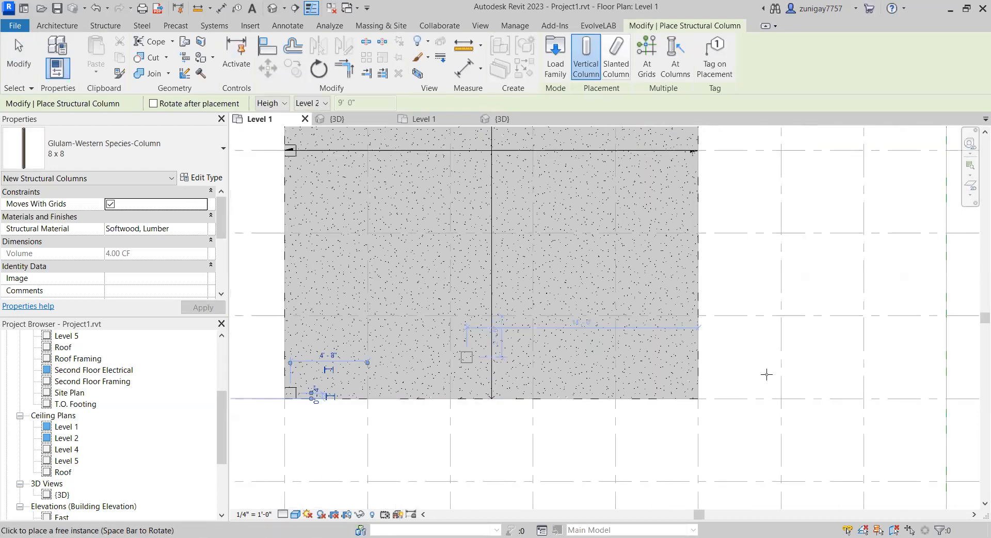
pyautogui.scroll(3, 696, 392)
pyautogui.click(691, 397)
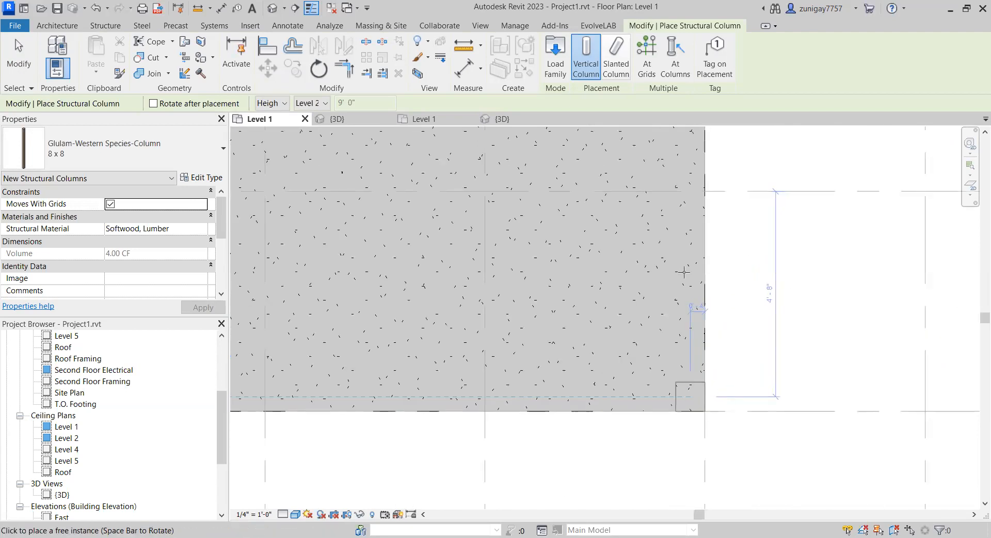
# Step: Place a Glulam 8 x 8 column inside the third slab's right edge on grid G and finish placing columns
pyautogui.moveTo(679, 265); pyautogui.dragTo(719, 411, button='middle')
pyautogui.scroll(-2, 719, 410)
pyautogui.moveTo(695, 286); pyautogui.dragTo(687, 422, button='middle')
pyautogui.scroll(-1, 687, 421)
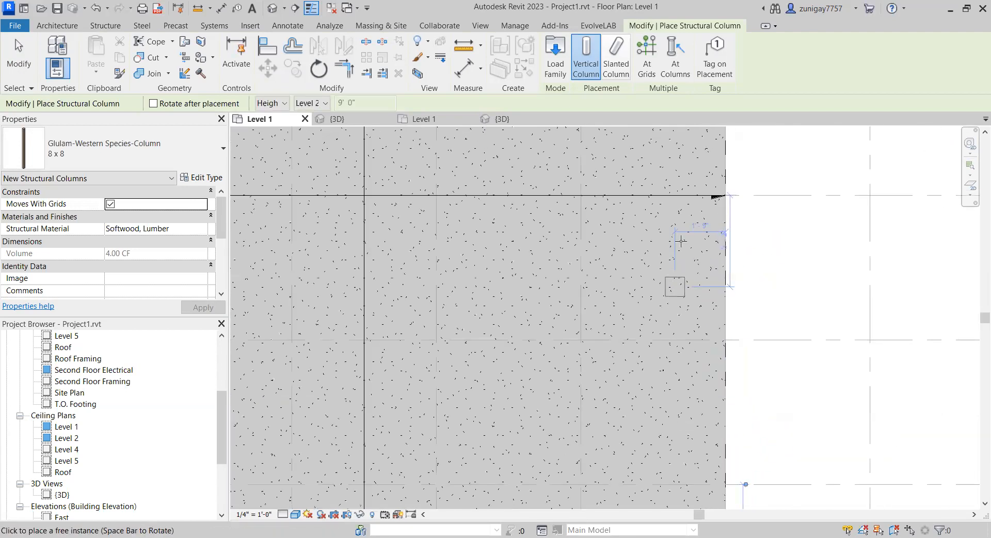
pyautogui.click(716, 195)
pyautogui.scroll(-1, 622, 281)
pyautogui.moveTo(622, 281); pyautogui.dragTo(773, 262, button='middle')
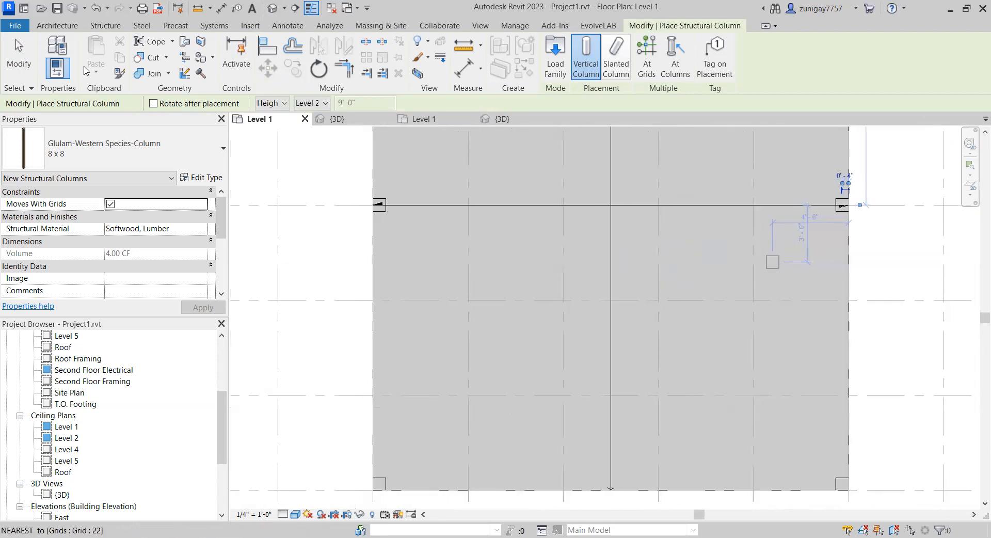
pyautogui.click(10, 57)
pyautogui.scroll(-1, 351, 268)
pyautogui.moveTo(351, 268); pyautogui.dragTo(389, 263, button='middle')
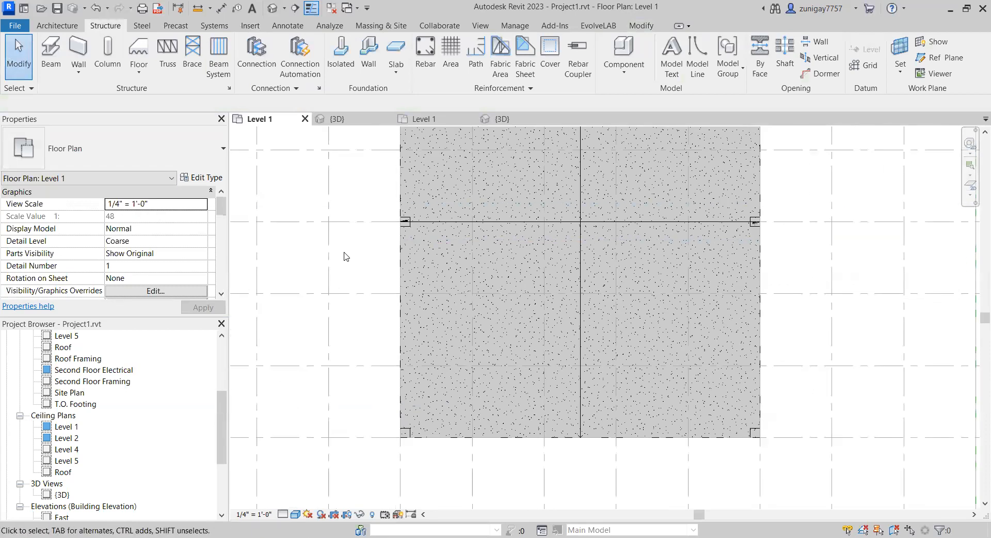
# Step: In the 3D view, select the third slab's four glulam columns and set their top level to Level 5
pyautogui.click(349, 120)
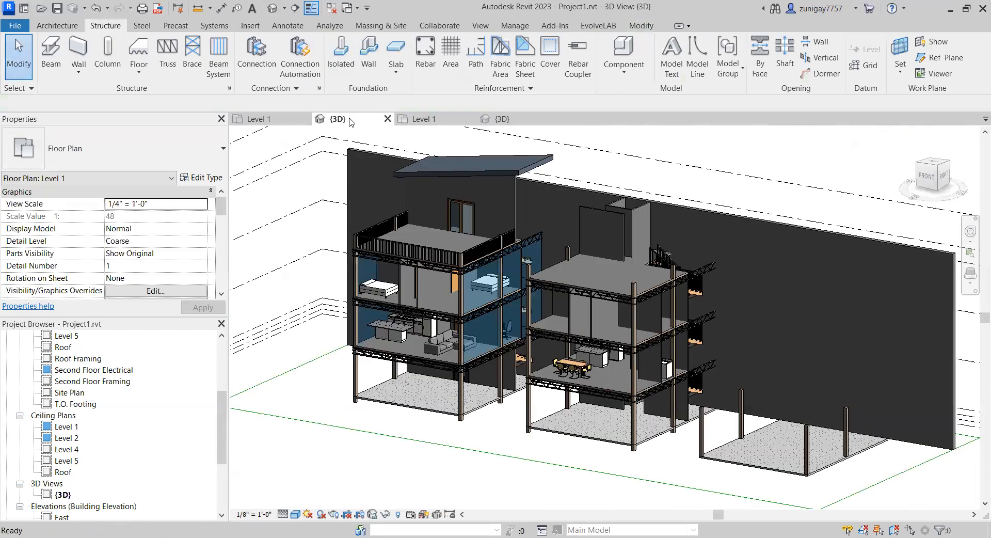
pyautogui.click(703, 431)
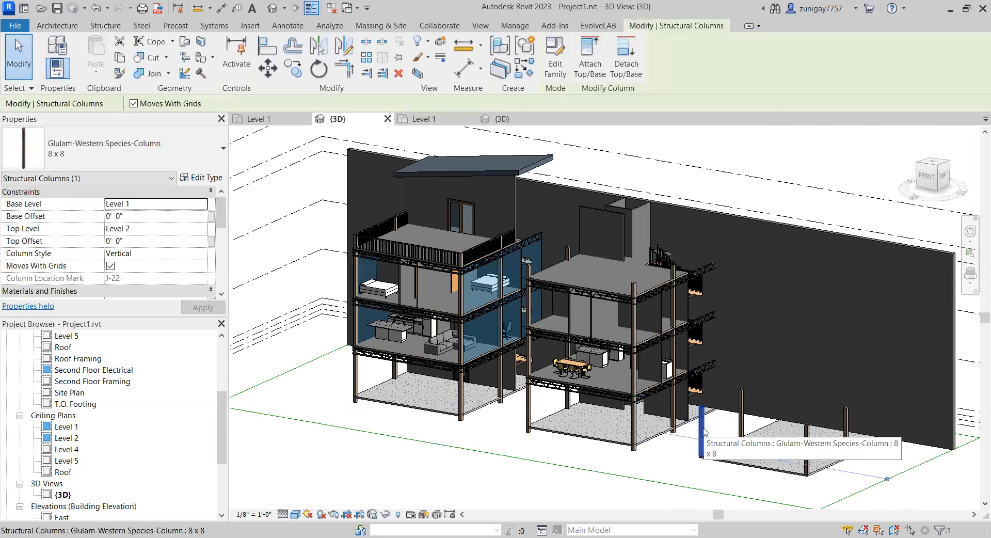
pyautogui.keyDown('ctrl'); pyautogui.click(743, 413); pyautogui.keyUp('ctrl')
pyautogui.keyDown('ctrl'); pyautogui.click(807, 444); pyautogui.keyUp('ctrl')
pyautogui.keyDown('ctrl'); pyautogui.click(844, 416); pyautogui.keyUp('ctrl')
pyautogui.click(180, 230)
pyautogui.click(201, 231)
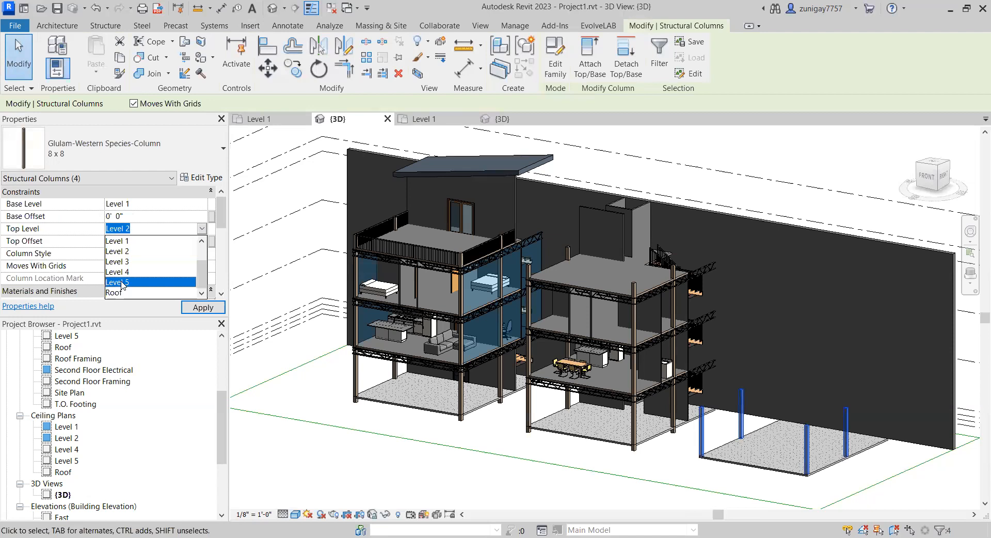
pyautogui.click(203, 308)
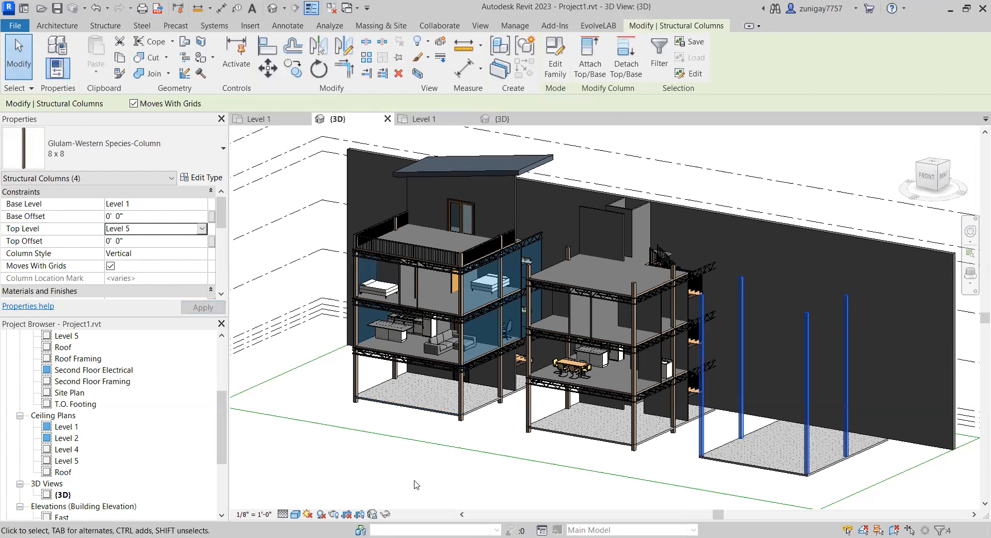
pyautogui.click(471, 433)
# Step: Open the Level 2 floor plan of Project1.rvt at the third slab's four columns
pyautogui.moveTo(504, 258); pyautogui.dragTo(352, 265, button='middle')
pyautogui.scroll(3, 654, 363)
pyautogui.moveTo(654, 362); pyautogui.dragTo(651, 292, button='middle')
pyautogui.moveTo(632, 390); pyautogui.dragTo(614, 417, button='middle')
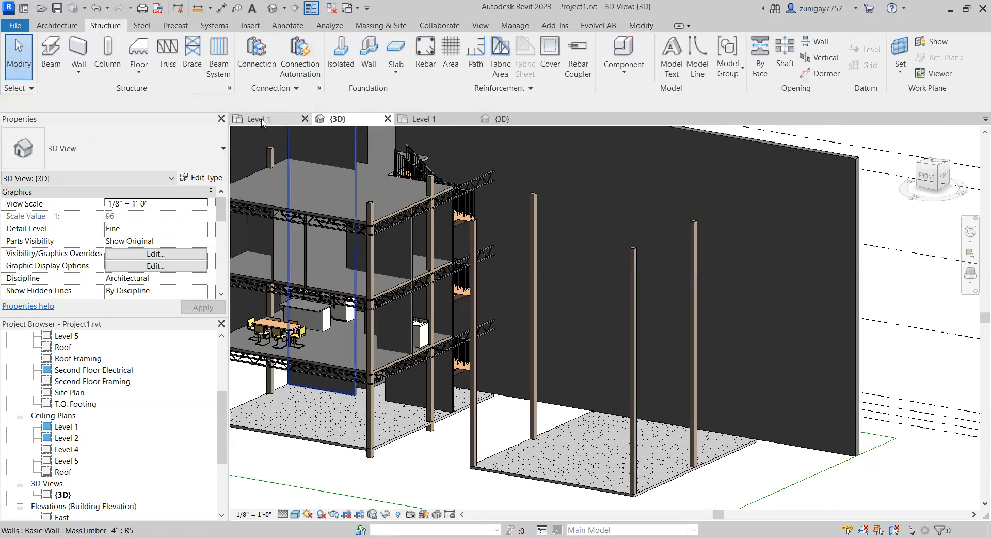
pyautogui.scroll(3, 92, 414)
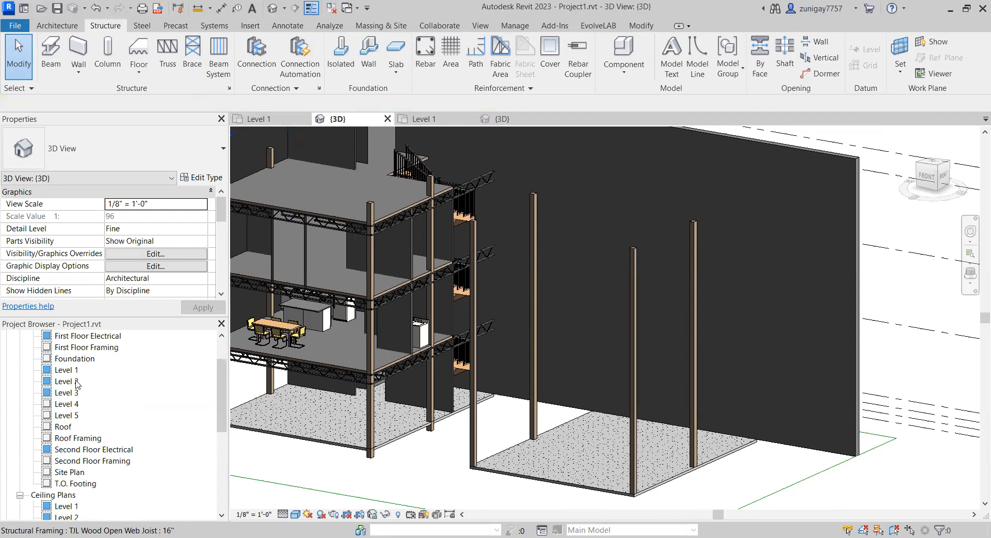
pyautogui.click(67, 382)
pyautogui.doubleClick(76, 382)
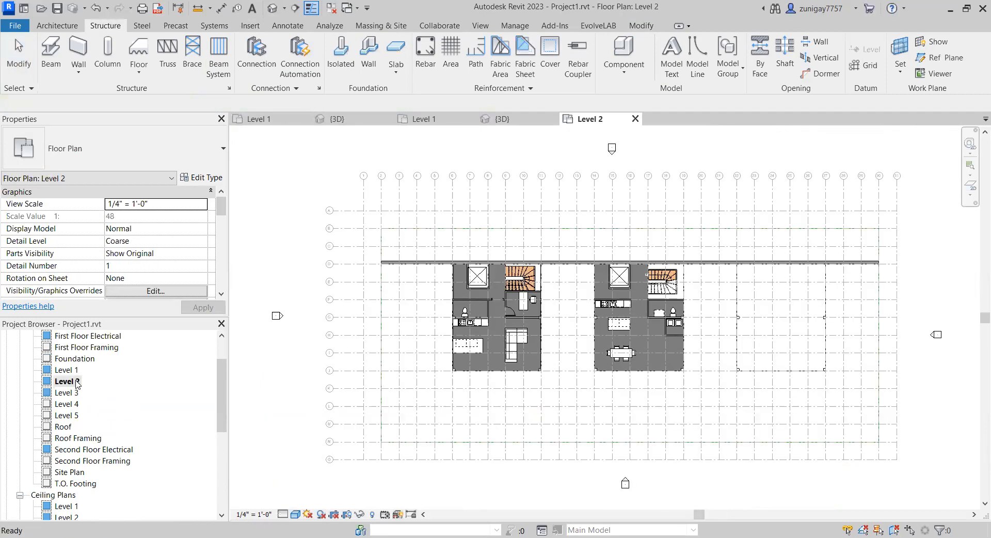
pyautogui.scroll(3, 844, 304)
pyautogui.moveTo(844, 304); pyautogui.dragTo(752, 281, button='middle')
pyautogui.scroll(1, 699, 303)
pyautogui.moveTo(699, 303); pyautogui.dragTo(711, 305, button='middle')
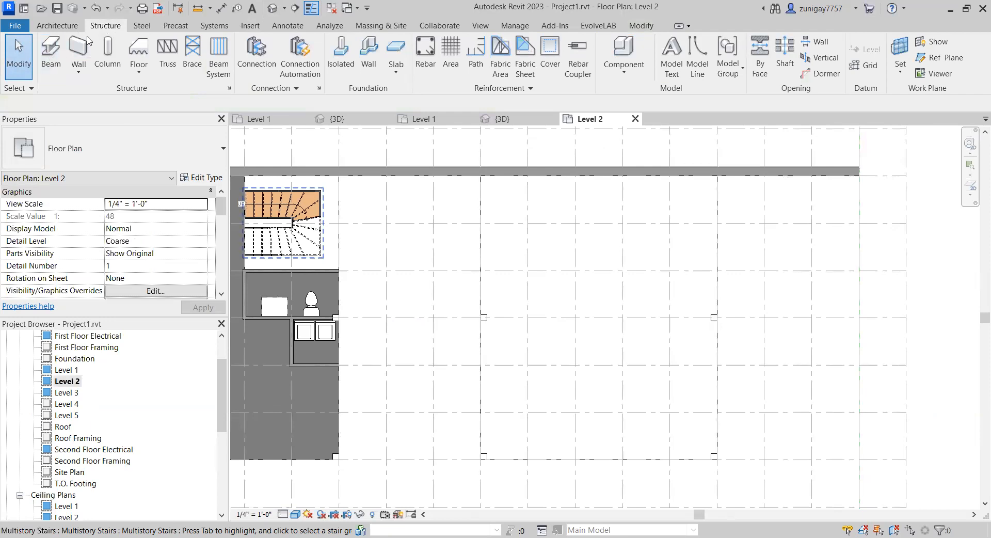
# Step: Place a TJL Wood Open Web Joist 16" beam on Level 2 along the third slab's lower edge, from corner to corner
pyautogui.click(47, 62)
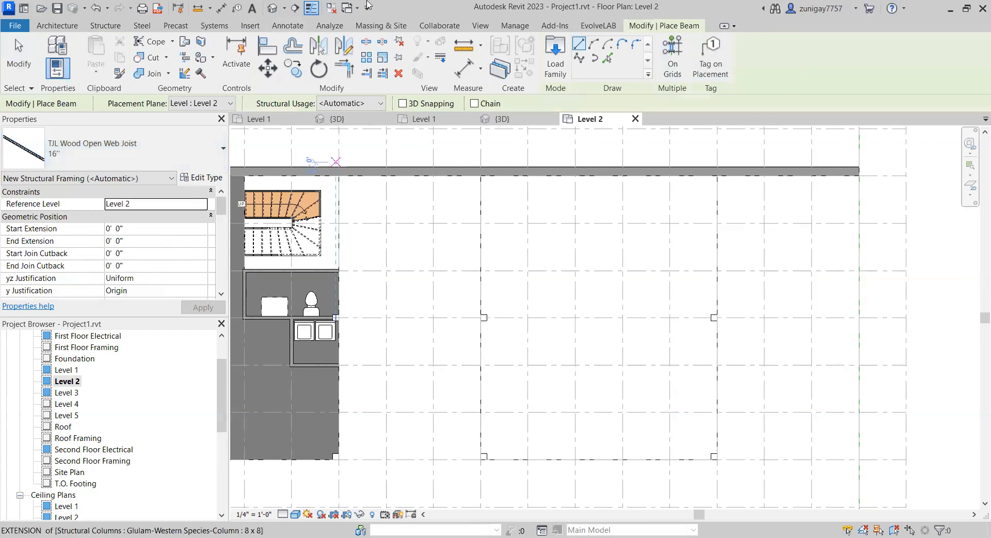
pyautogui.click(249, 25)
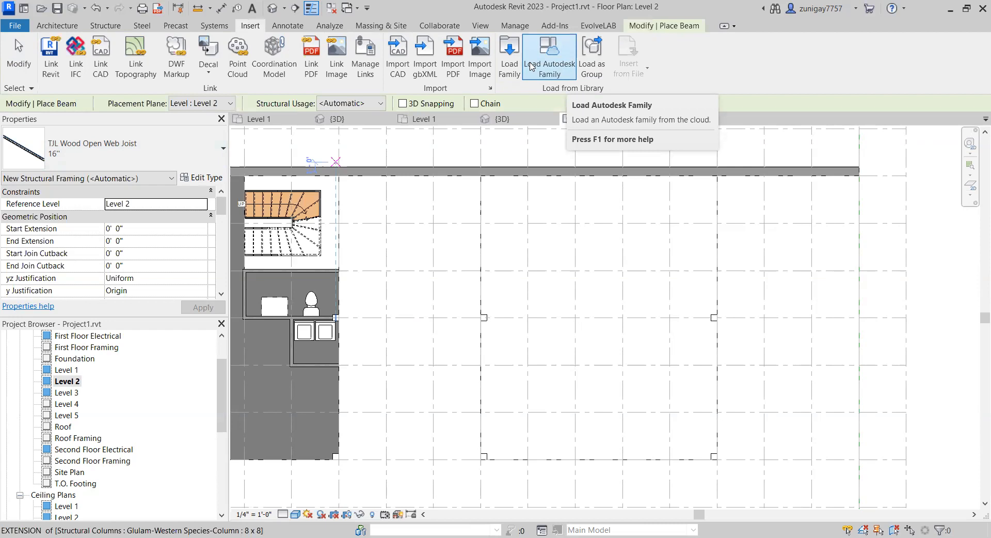
pyautogui.moveTo(551, 477); pyautogui.dragTo(537, 404, button='middle')
pyautogui.scroll(6, 472, 366)
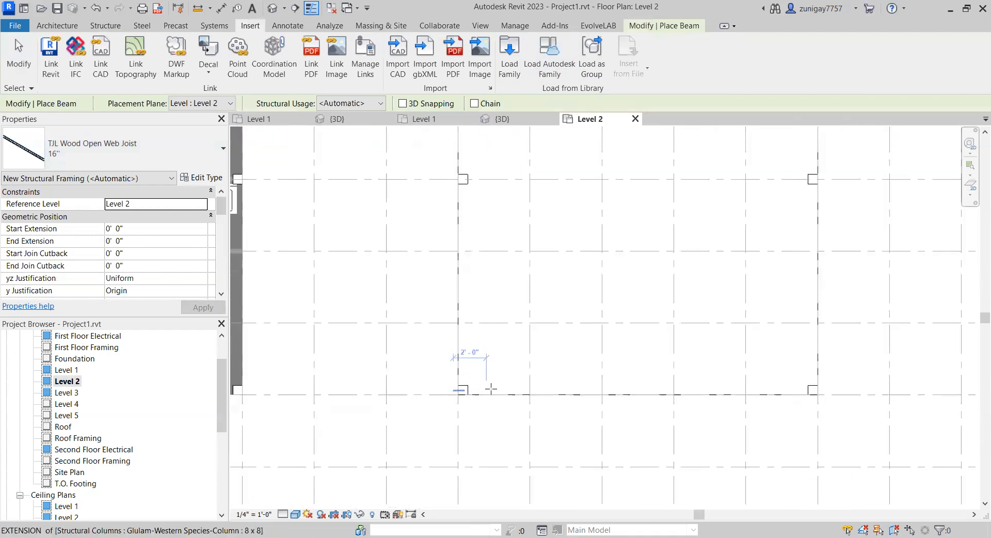
pyautogui.scroll(-1, 465, 356)
pyautogui.scroll(-1, 360, 354)
pyautogui.click(310, 360)
pyautogui.moveTo(624, 356); pyautogui.dragTo(510, 349, button='middle')
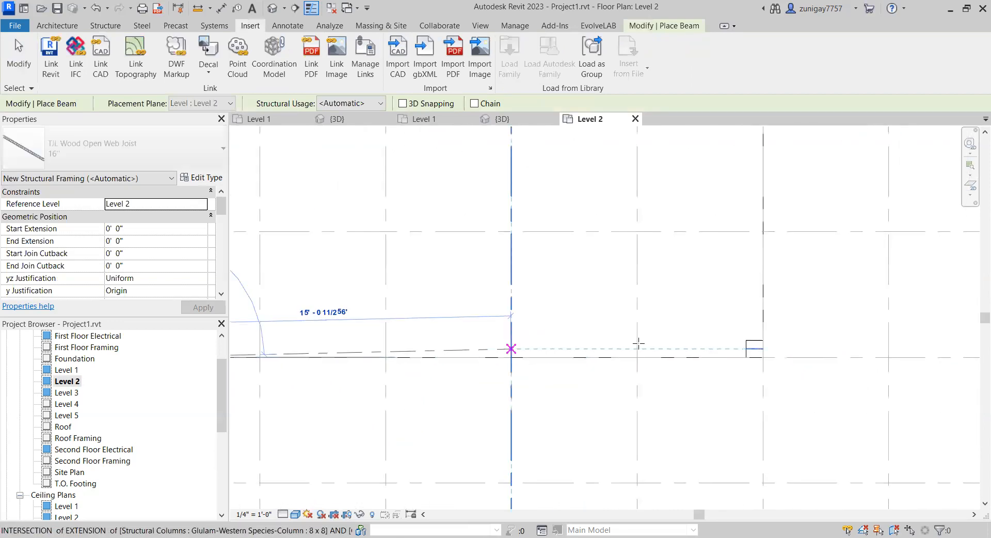
pyautogui.click(764, 357)
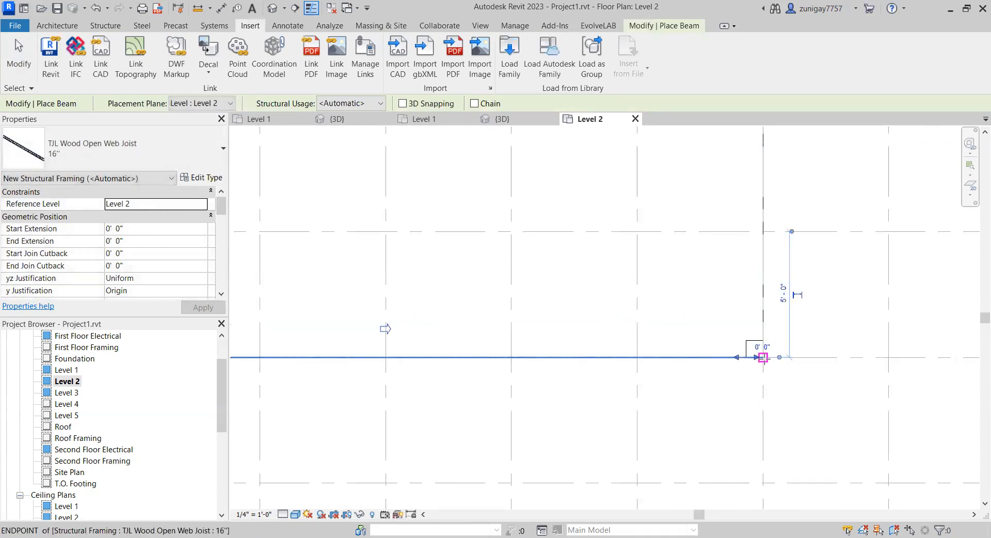
pyautogui.moveTo(755, 257); pyautogui.dragTo(774, 393, button='middle')
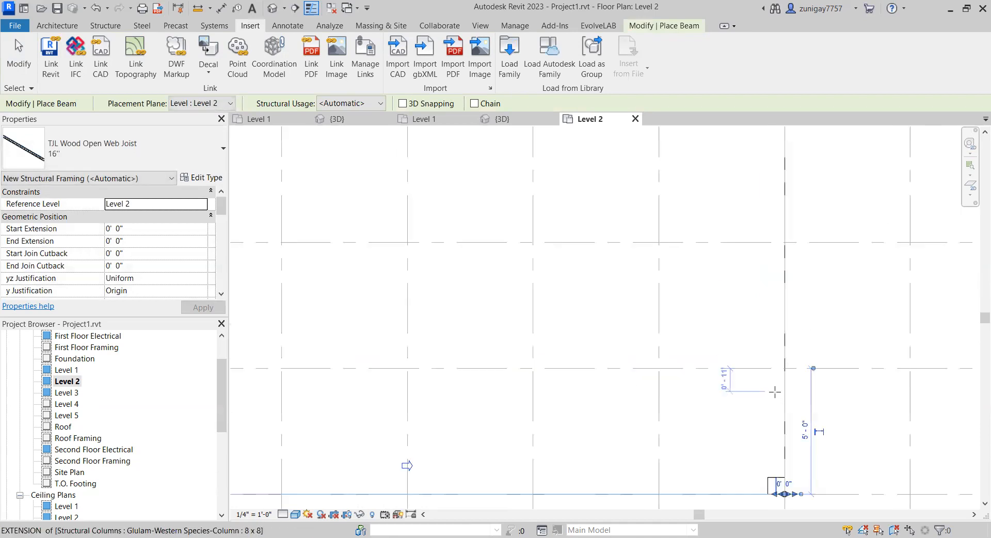
pyautogui.moveTo(770, 326); pyautogui.dragTo(768, 373, button='middle')
pyautogui.scroll(-3, 769, 374)
pyautogui.scroll(-1, 769, 313)
pyautogui.scroll(3, 767, 246)
pyautogui.scroll(2, 792, 246)
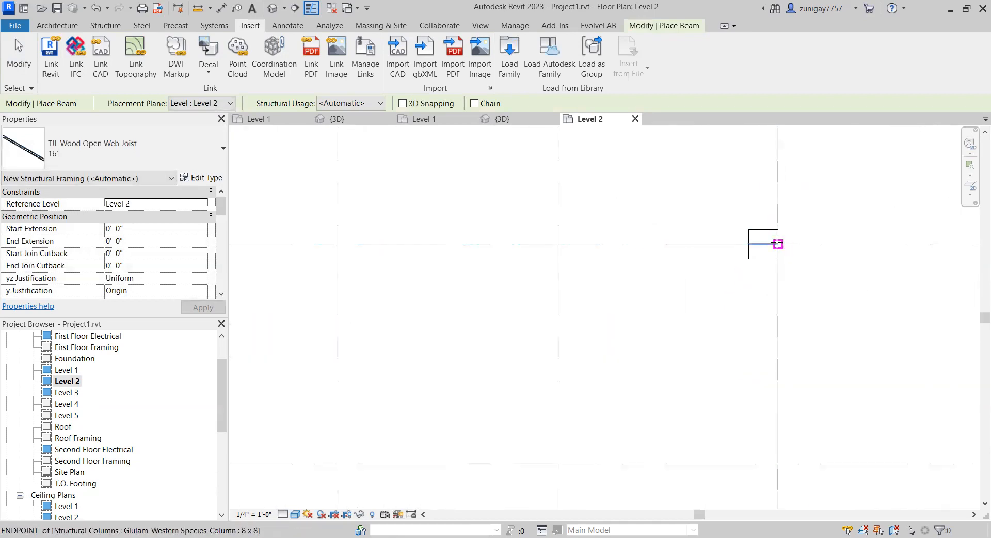
pyautogui.click(778, 243)
pyautogui.moveTo(698, 272); pyautogui.dragTo(699, 243, button='middle')
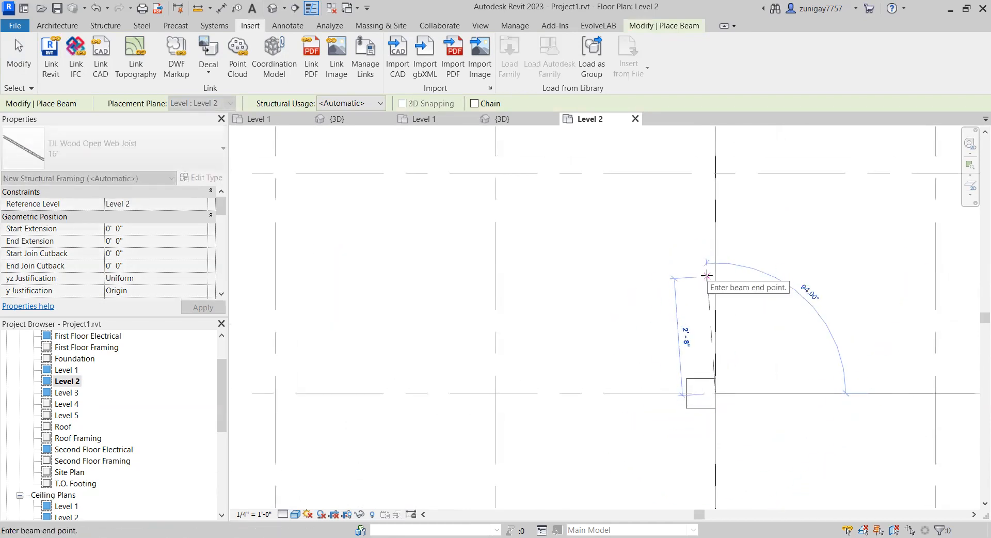
pyautogui.press('Escape')
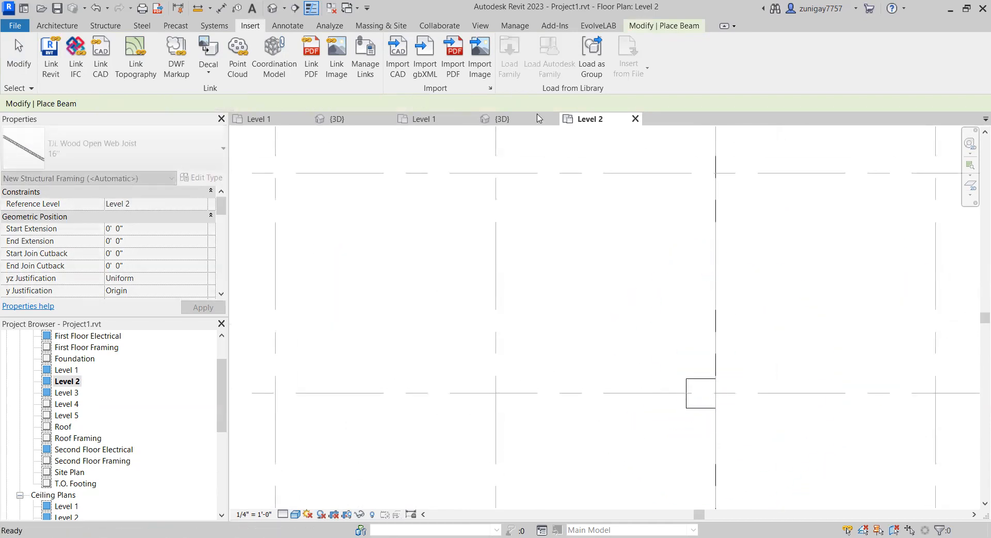
# Step: Check the new joist in 3D, return to Level 2 and place a joist along the slab's right edge from the lower corner to grid G
pyautogui.click(356, 121)
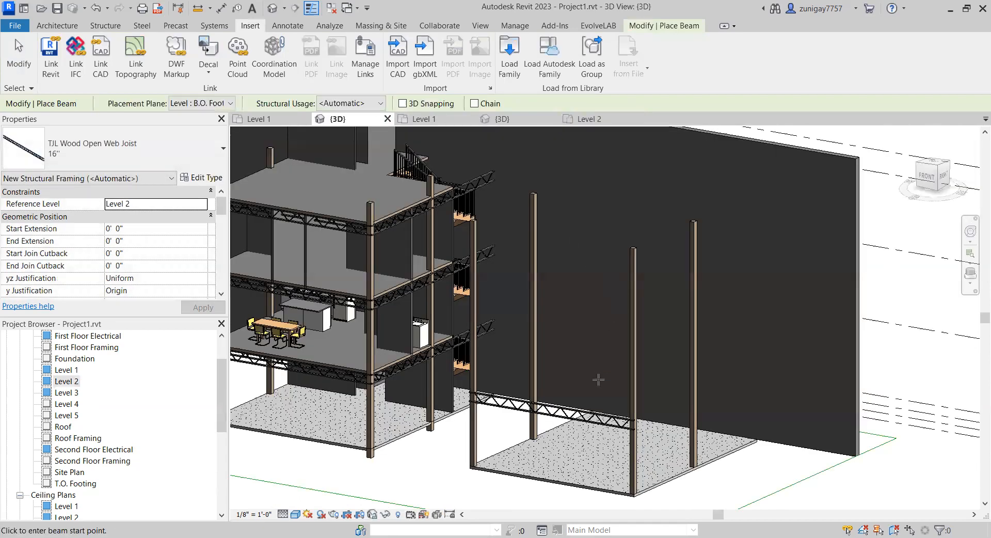
pyautogui.moveTo(598, 397); pyautogui.dragTo(590, 386, button='middle')
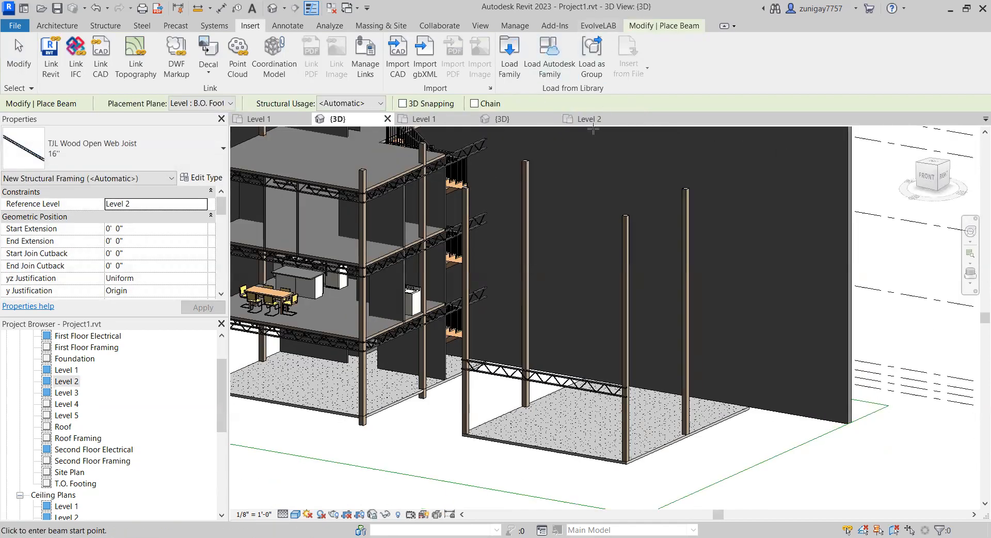
pyautogui.click(634, 119)
pyautogui.moveTo(704, 296); pyautogui.dragTo(700, 293, button='middle')
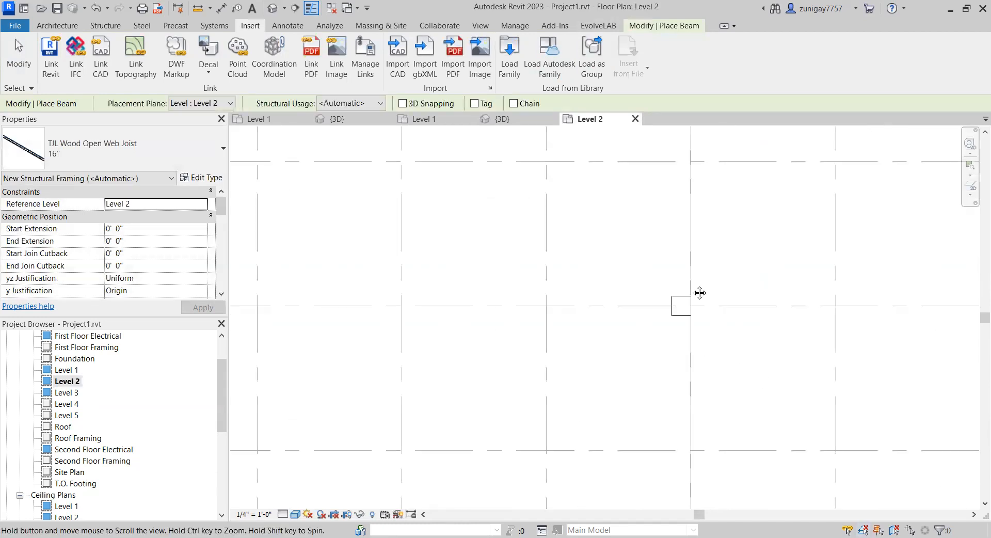
pyautogui.scroll(-3, 702, 362)
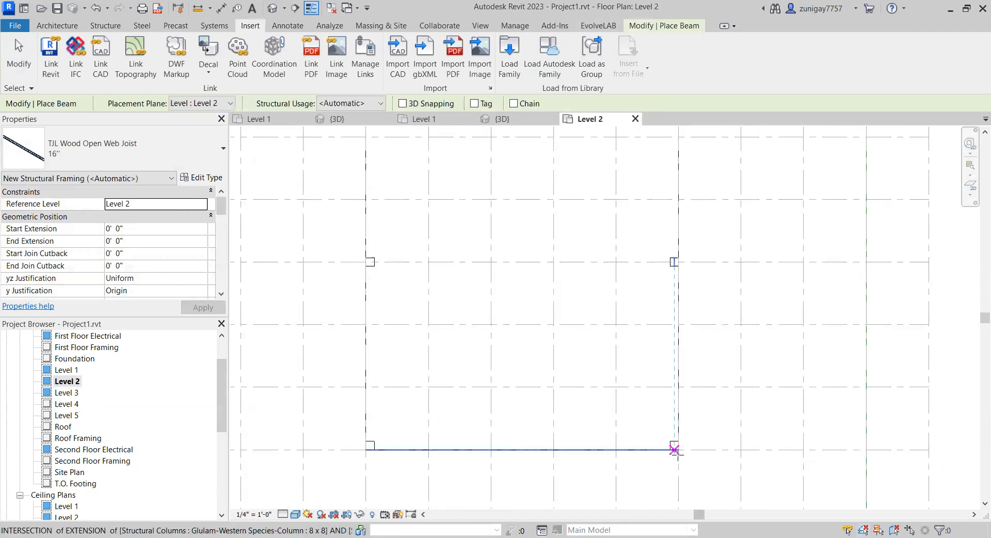
pyautogui.click(675, 449)
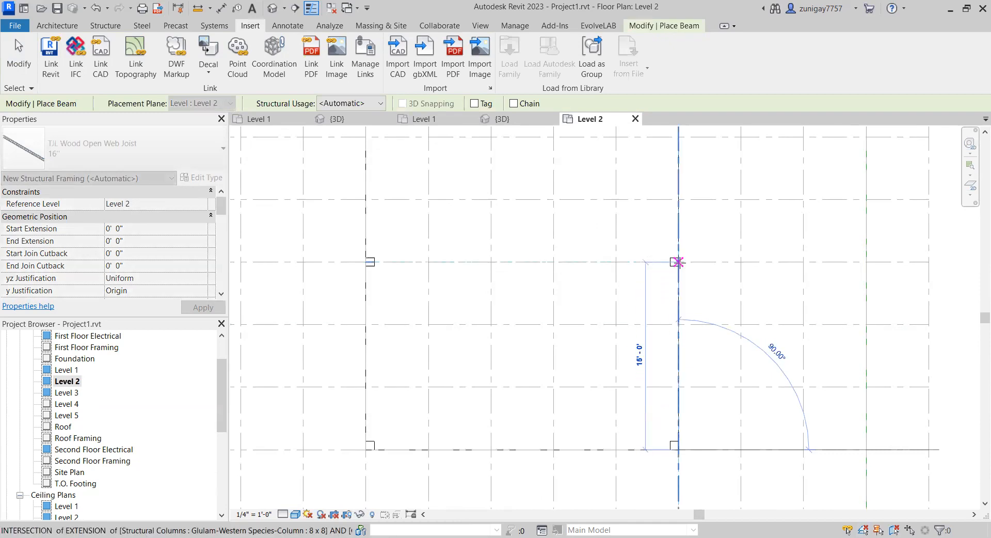
pyautogui.click(678, 262)
# Step: Continue the right edge with a second 16" joist from the grid G column up to the long wall
pyautogui.scroll(3, 672, 365)
pyautogui.scroll(4, 671, 368)
pyautogui.click(637, 385)
pyautogui.scroll(-4, 643, 403)
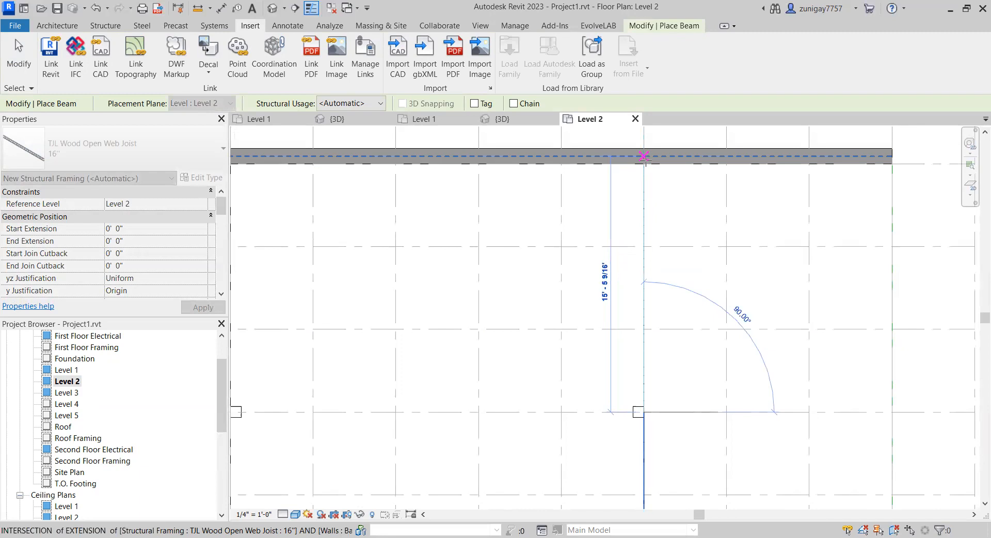
pyautogui.click(645, 165)
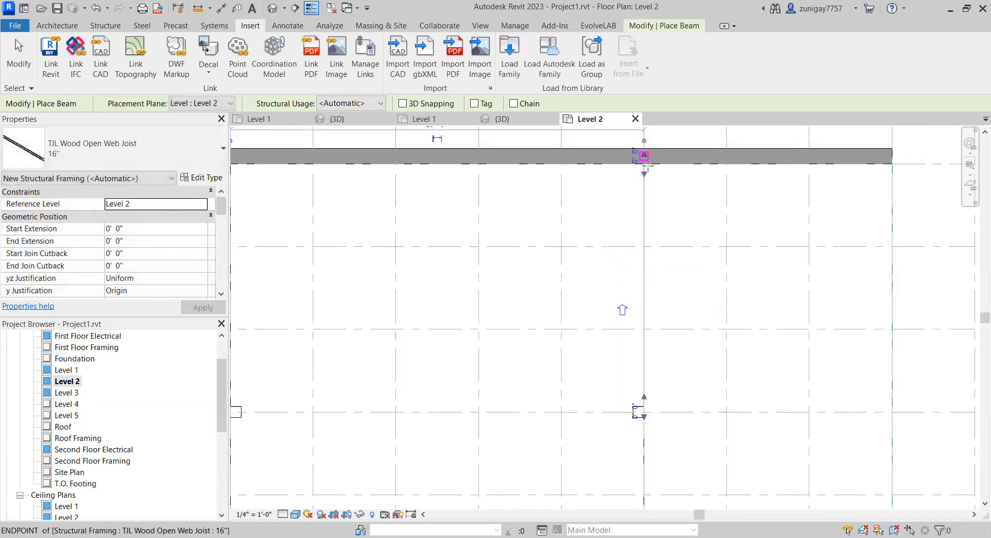
# Step: Place a 15' joist along the third slab's left edge, from the lower-left corner to the column on grid G
pyautogui.moveTo(639, 254); pyautogui.dragTo(713, 250, button='middle')
pyautogui.scroll(-1, 712, 250)
pyautogui.moveTo(473, 256); pyautogui.dragTo(530, 241, button='middle')
pyautogui.scroll(-1, 528, 322)
pyautogui.moveTo(530, 322); pyautogui.dragTo(528, 224, button='middle')
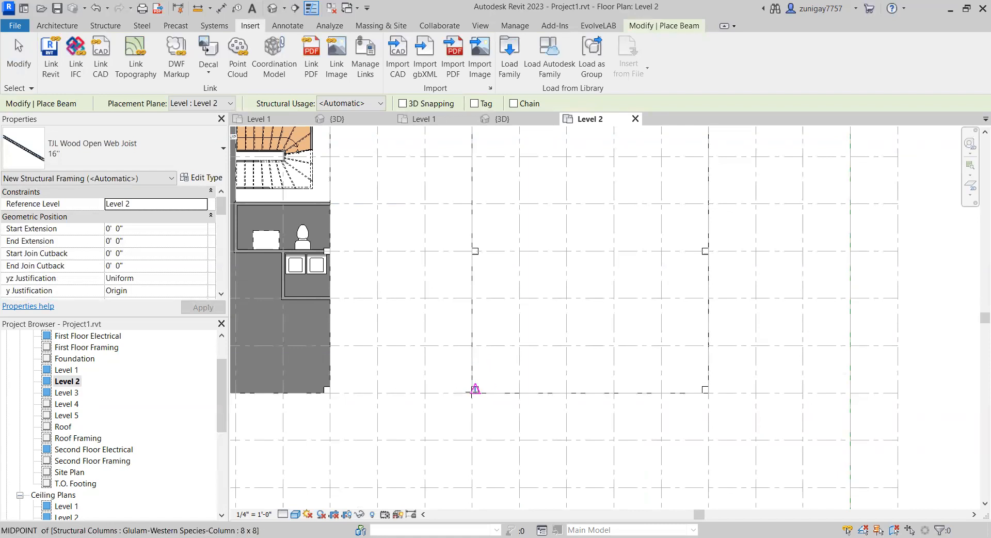
pyautogui.scroll(2, 475, 390)
pyautogui.click(473, 392)
pyautogui.moveTo(477, 236); pyautogui.dragTo(496, 273, button='middle')
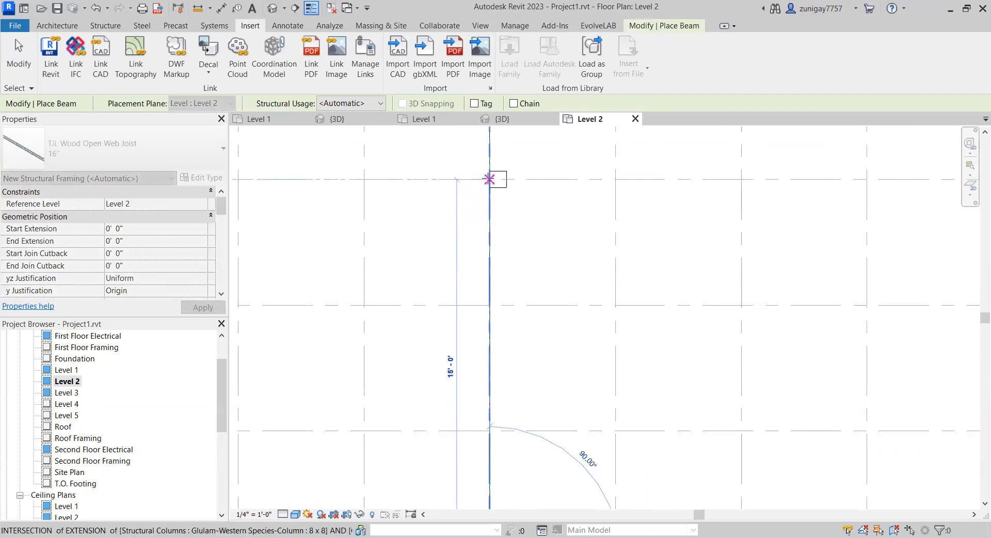
pyautogui.click(490, 179)
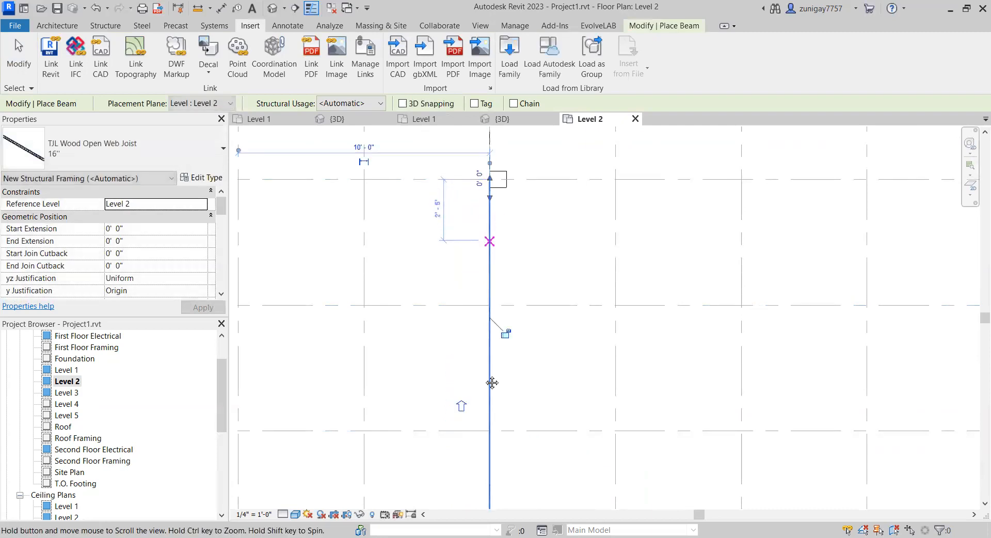
# Step: Place a 15' joist from the left grid G column up to the wall on grid D and finish placing beams
pyautogui.moveTo(475, 130); pyautogui.dragTo(482, 339, button='middle')
pyautogui.scroll(3, 495, 408)
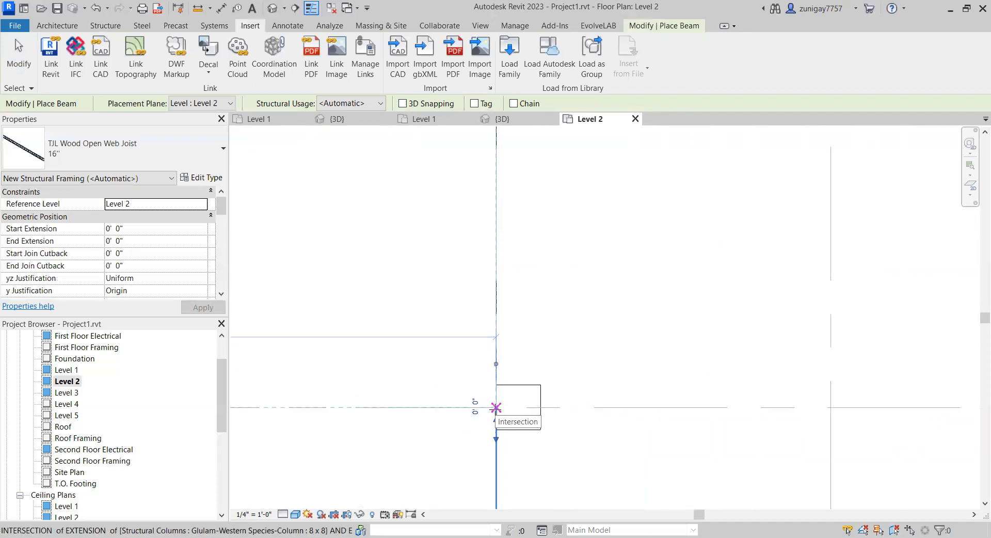
pyautogui.click(496, 408)
pyautogui.moveTo(484, 278); pyautogui.dragTo(505, 413, button='middle')
pyautogui.scroll(-2, 504, 414)
pyautogui.scroll(-2, 511, 312)
pyautogui.moveTo(518, 299); pyautogui.dragTo(505, 329, button='middle')
pyautogui.scroll(-2, 508, 301)
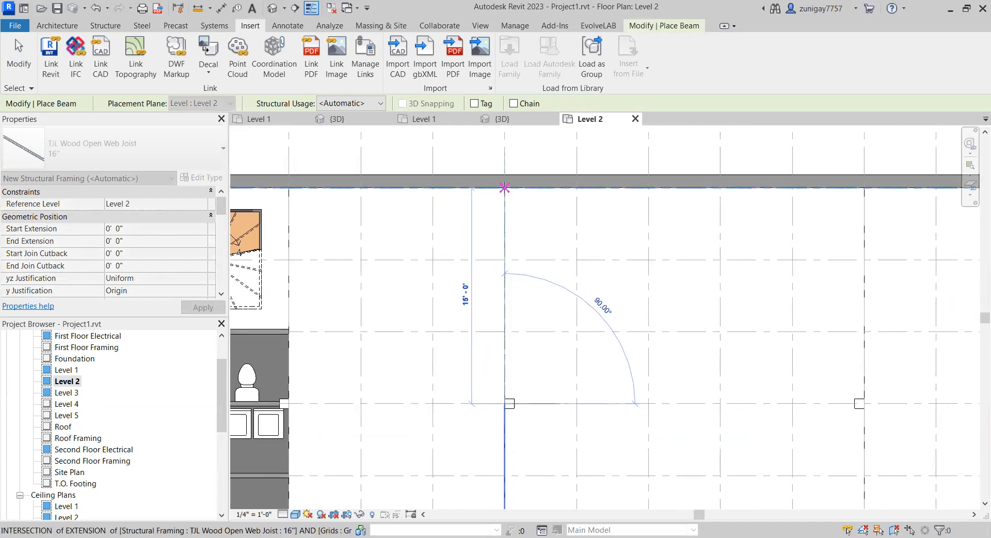
pyautogui.click(504, 187)
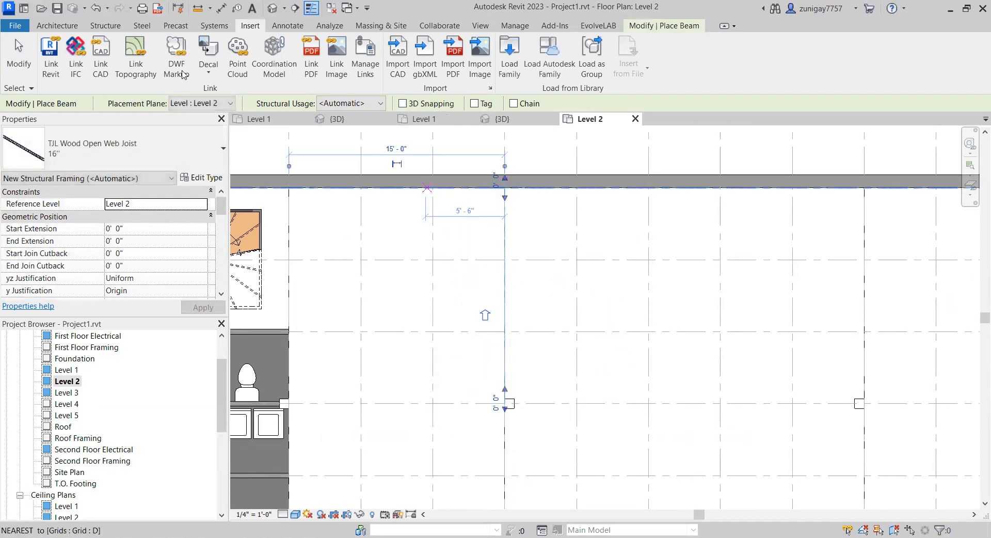
pyautogui.click(30, 68)
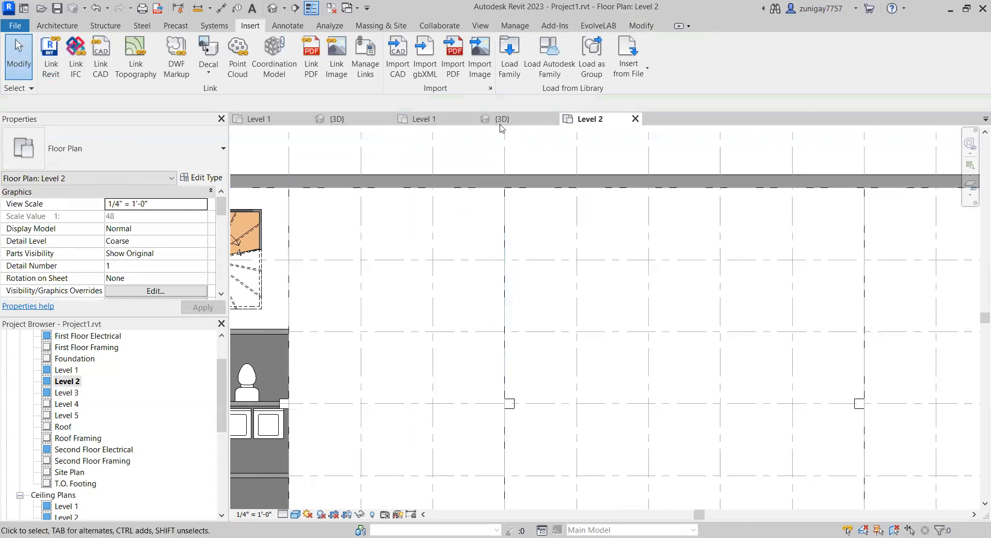
# Step: Close the extra view tabs without saving changes to Project2 and show the remaining Project1 3D view
pyautogui.click(470, 119)
pyautogui.click(470, 118)
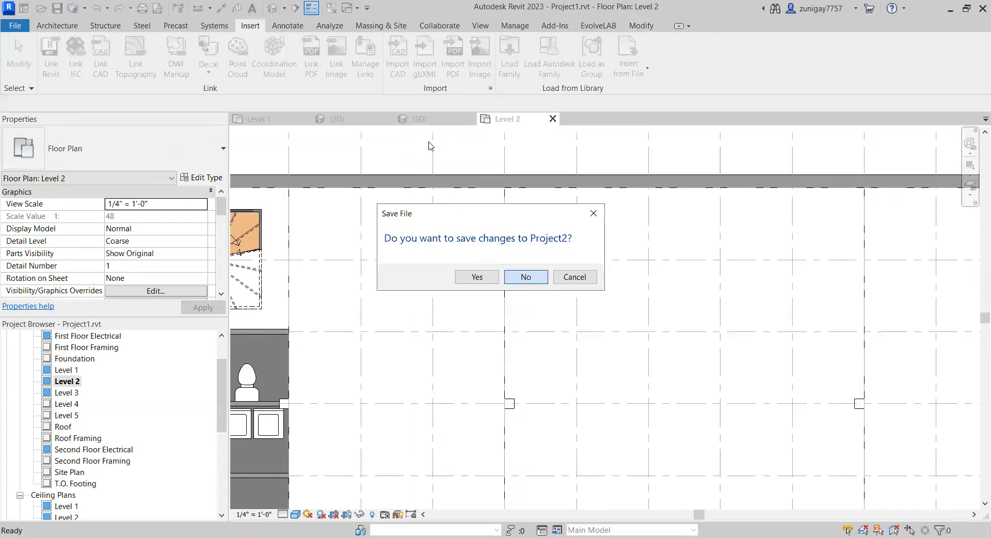
pyautogui.press('Return')
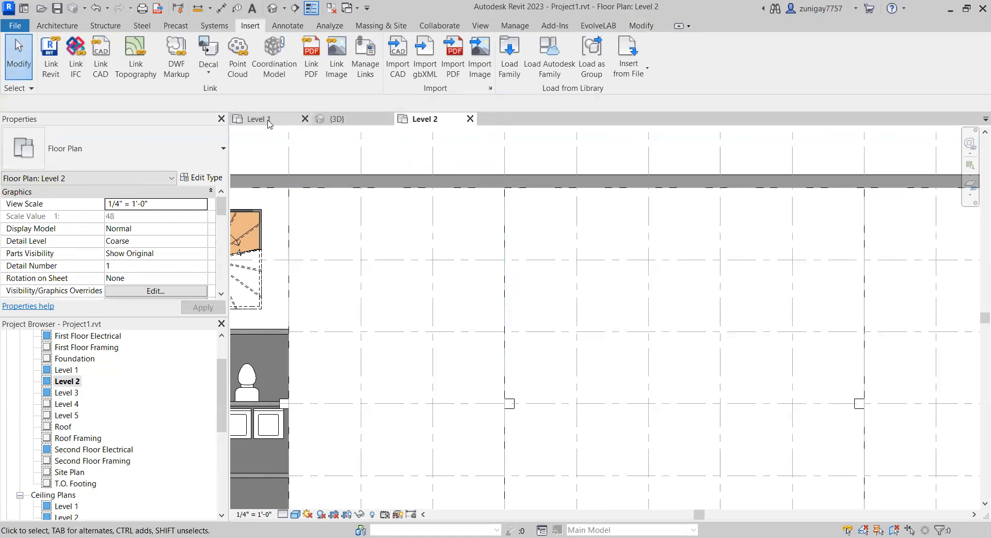
pyautogui.click(335, 119)
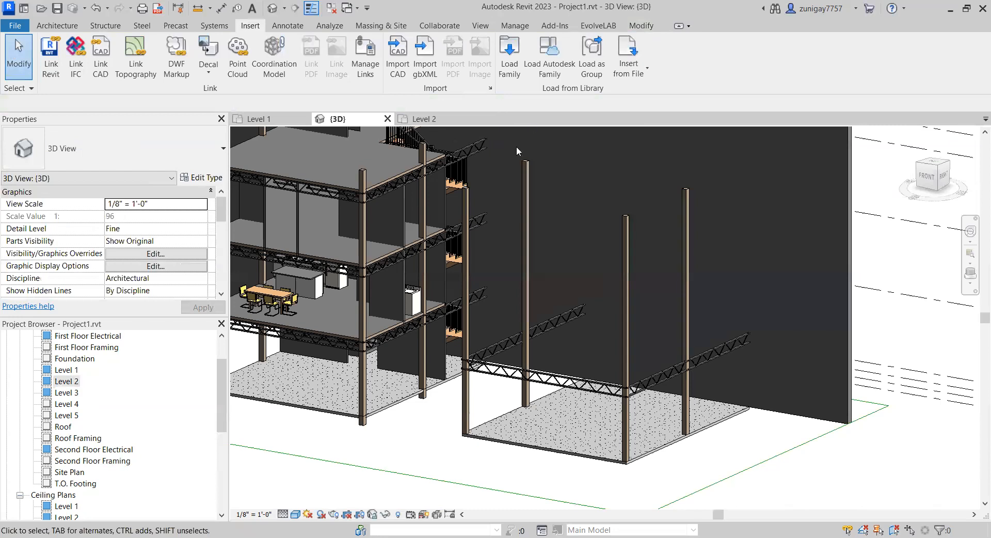
# Step: On Level 2, place a 16" open web joist across the third slab between its side joists, 2' in from the front edge
pyautogui.click(424, 118)
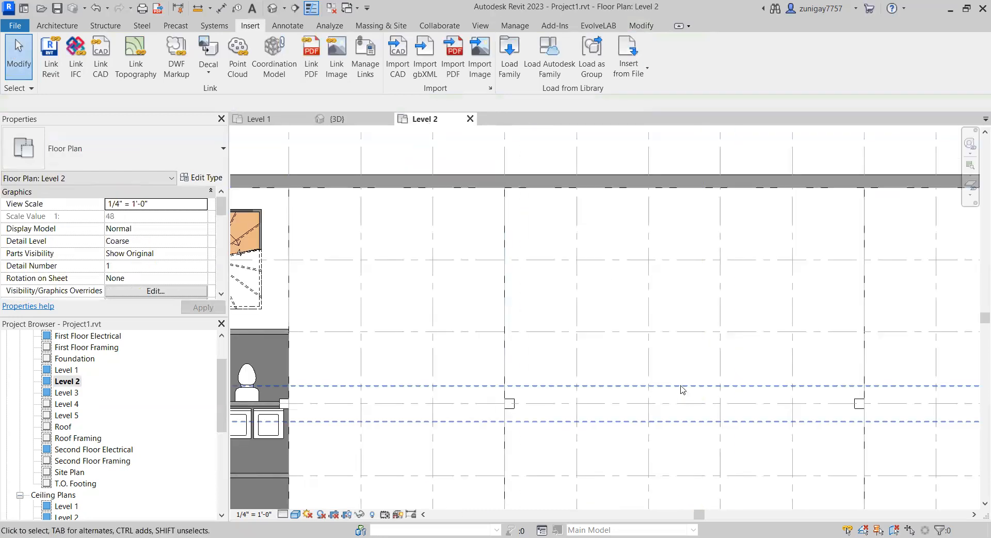
pyautogui.scroll(-3, 683, 390)
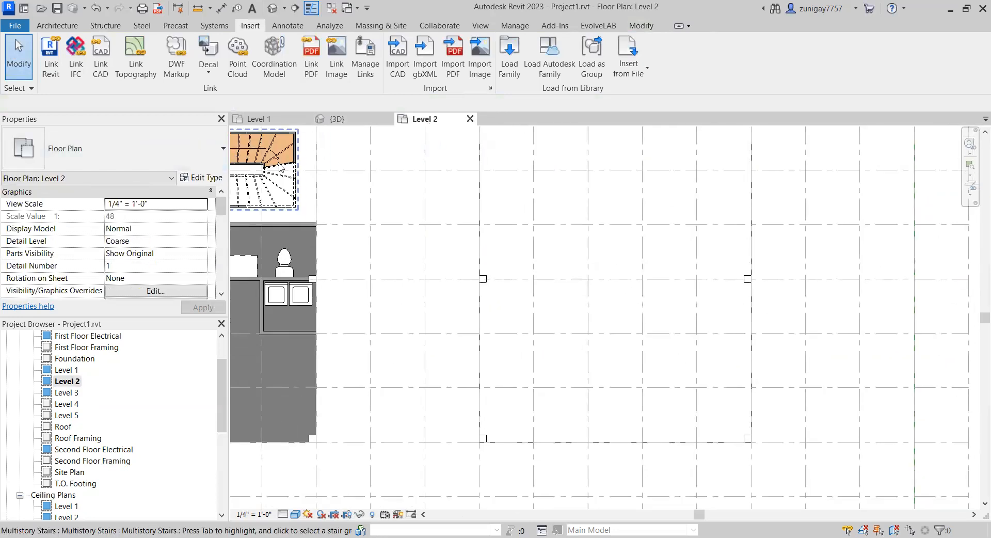
pyautogui.click(102, 25)
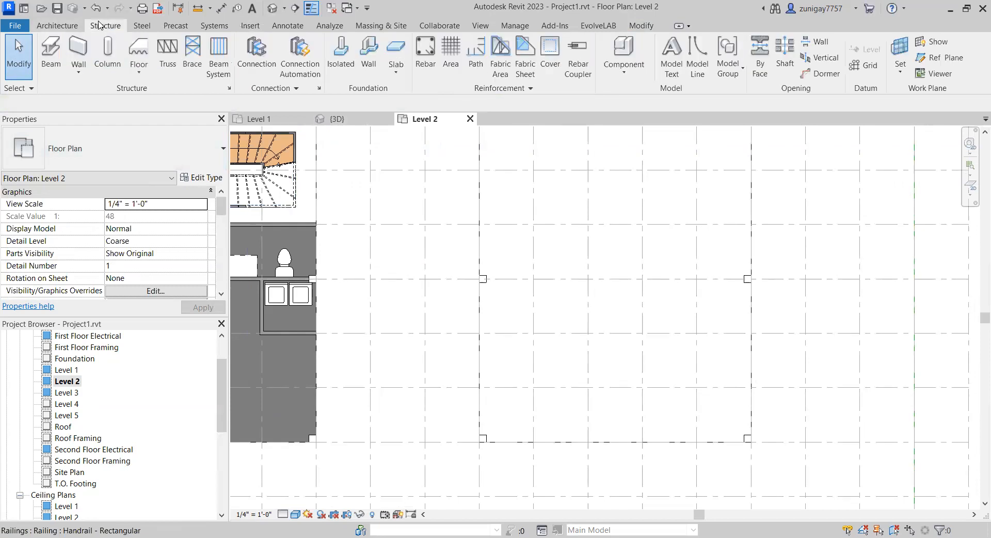
pyautogui.click(49, 56)
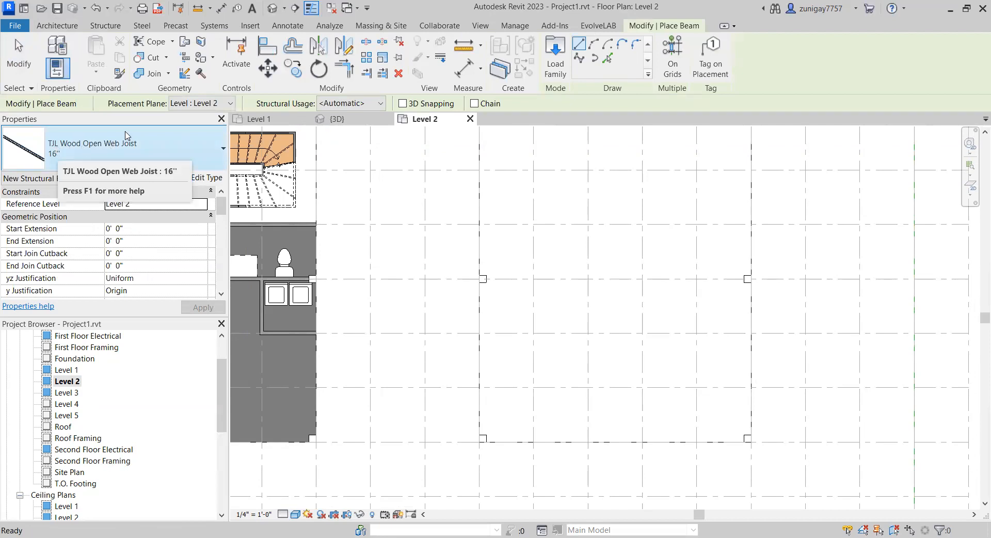
pyautogui.scroll(2, 530, 436)
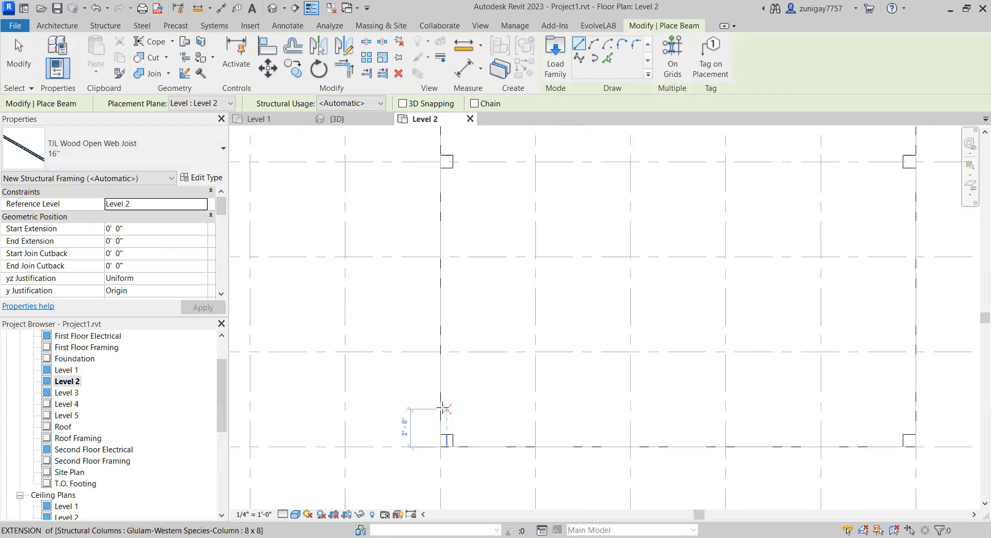
pyautogui.click(440, 408)
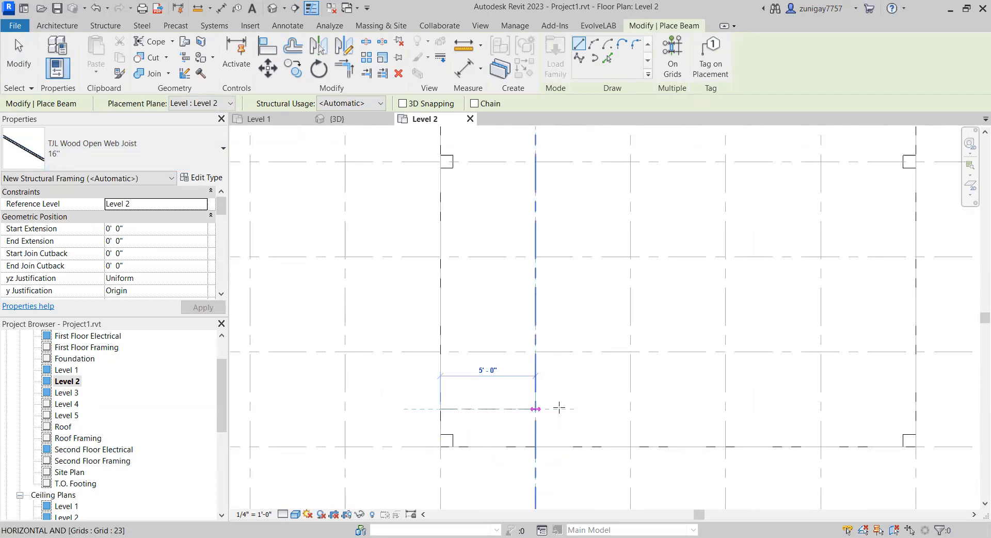
pyautogui.click(917, 410)
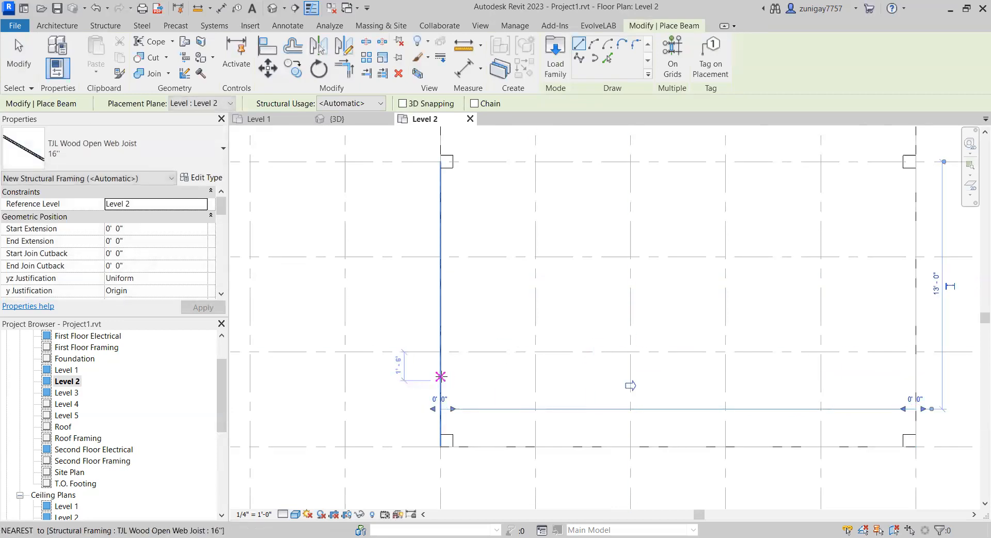
pyautogui.press('Escape')
pyautogui.press('Escape')
pyautogui.press('Escape')
# Step: Array the new crosswise joist toward the long wall as a grouped linear array of 10 members
pyautogui.click(509, 410)
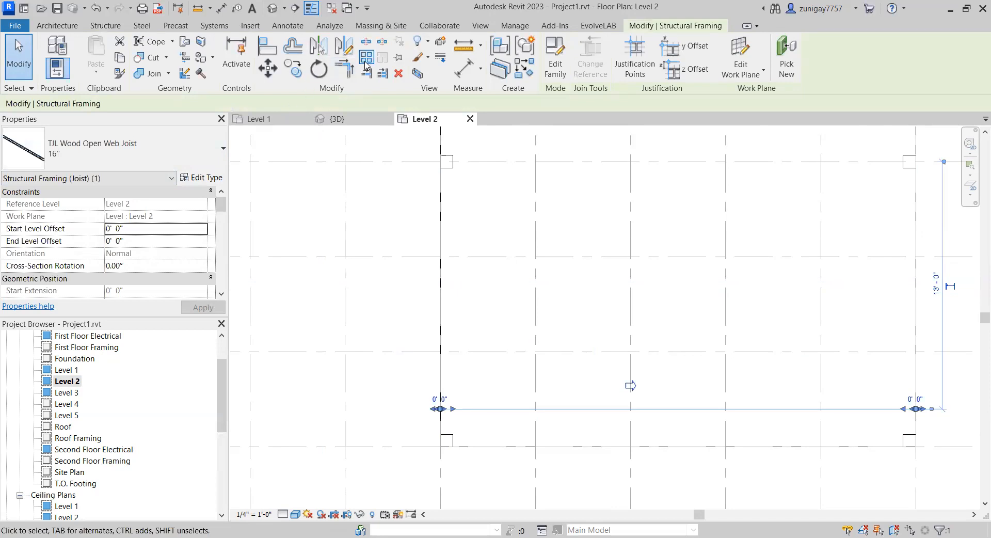
pyautogui.moveTo(546, 361); pyautogui.dragTo(532, 397, button='middle')
pyautogui.press('a')
pyautogui.press('r')
pyautogui.click(563, 444)
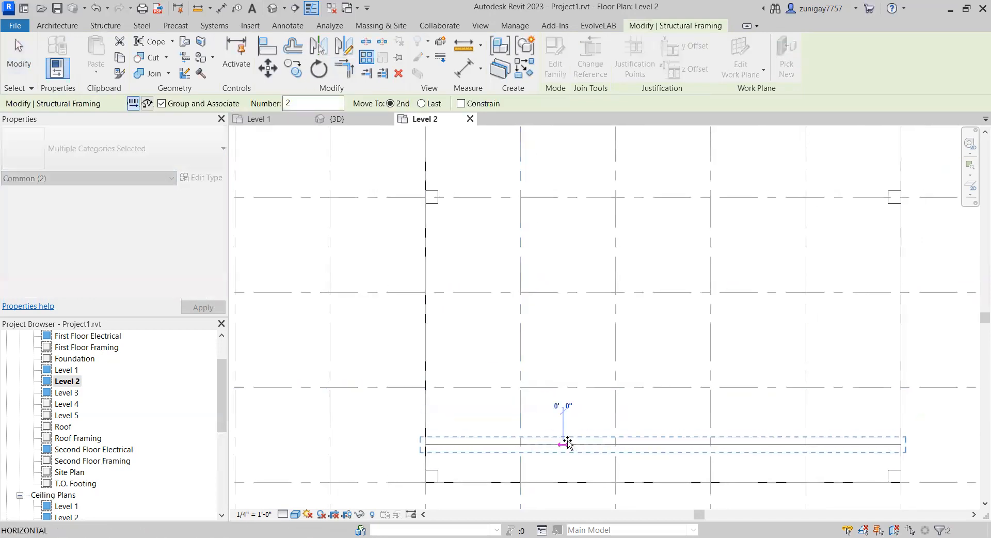
pyautogui.click(564, 411)
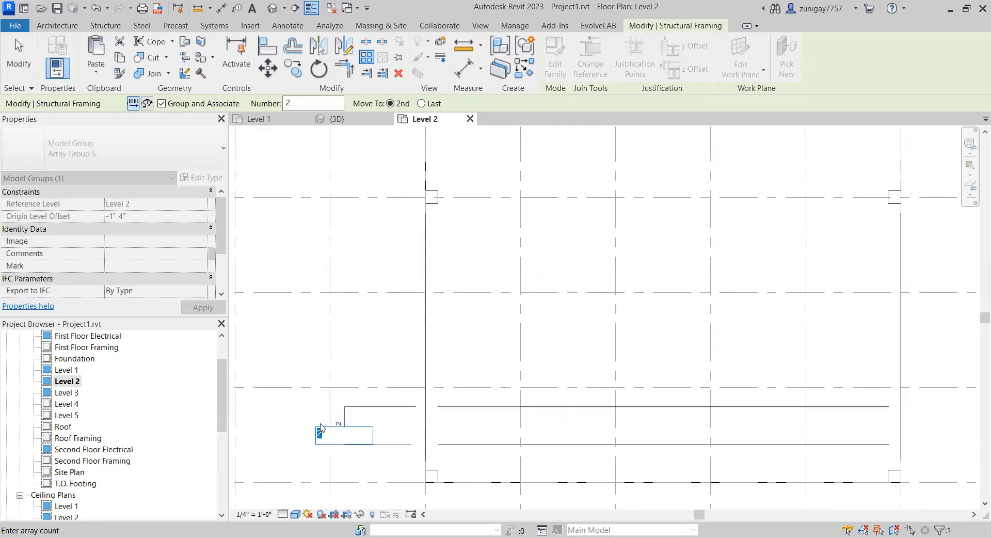
pyautogui.write('10')
pyautogui.press('Return')
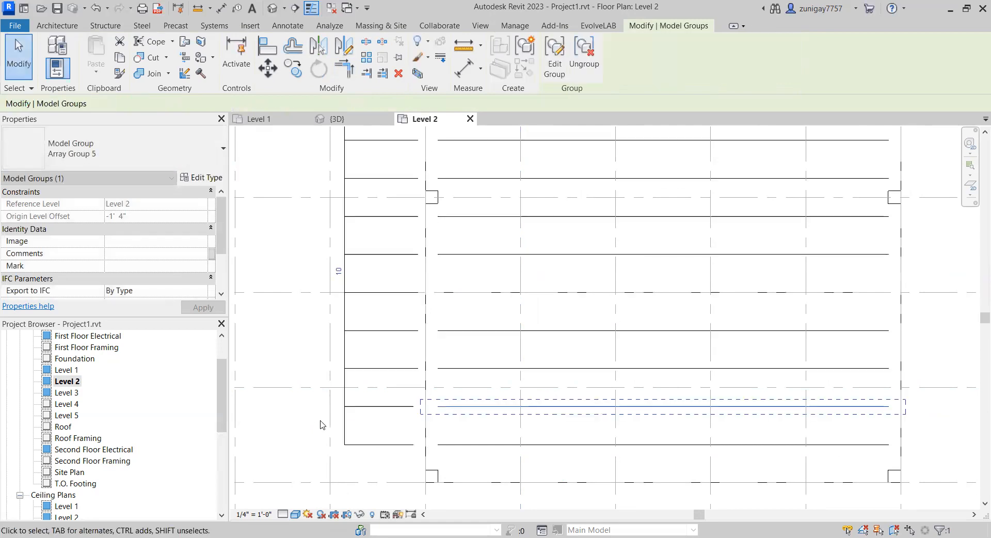
# Step: Deselect the joist array and examine it in the 3D view from the front corner of the third slab
pyautogui.moveTo(454, 324); pyautogui.dragTo(461, 411, button='middle')
pyautogui.scroll(-2, 461, 412)
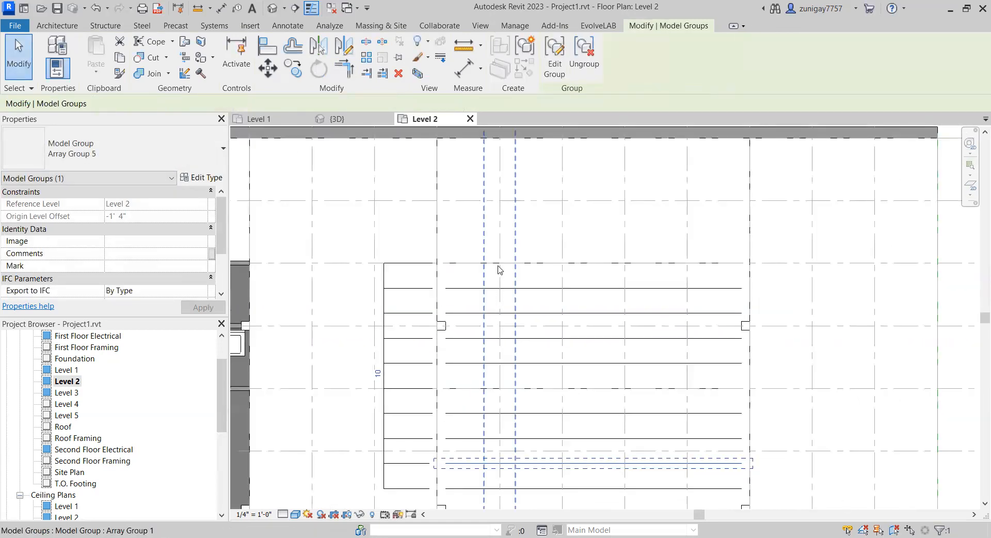
pyautogui.click(549, 338)
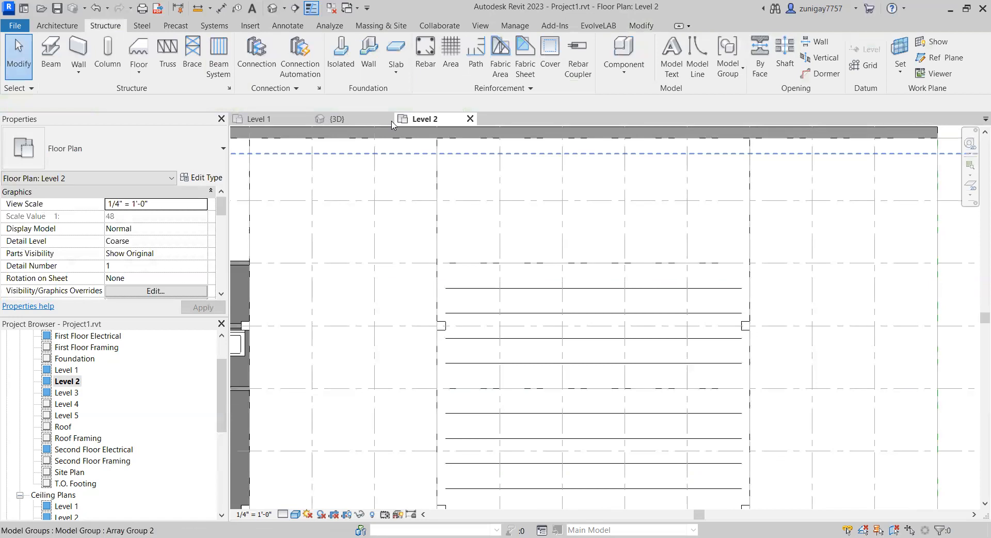
pyautogui.click(342, 118)
pyautogui.scroll(4, 605, 370)
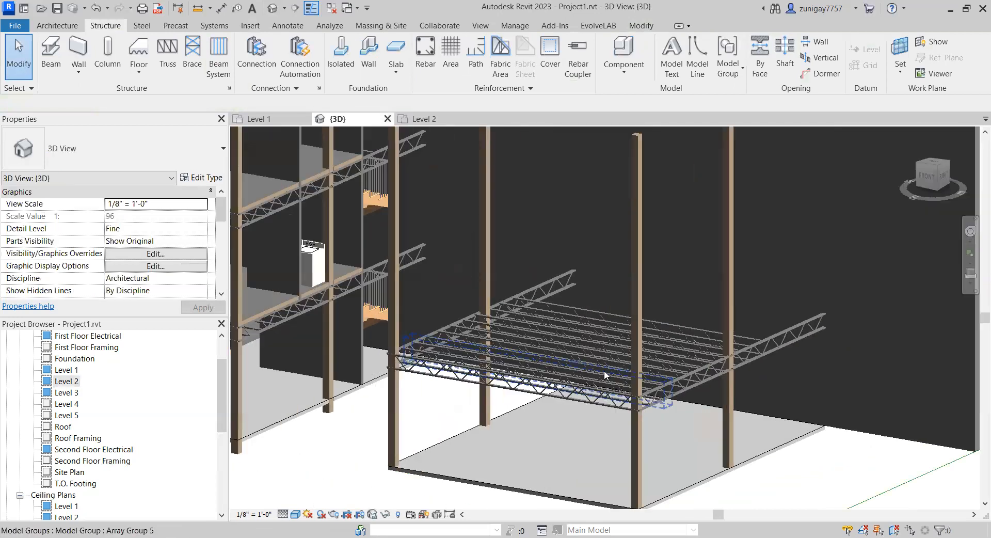
pyautogui.keyDown('shift'); pyautogui.moveTo(573, 361); pyautogui.dragTo(517, 356, button='middle'); pyautogui.keyUp('shift')
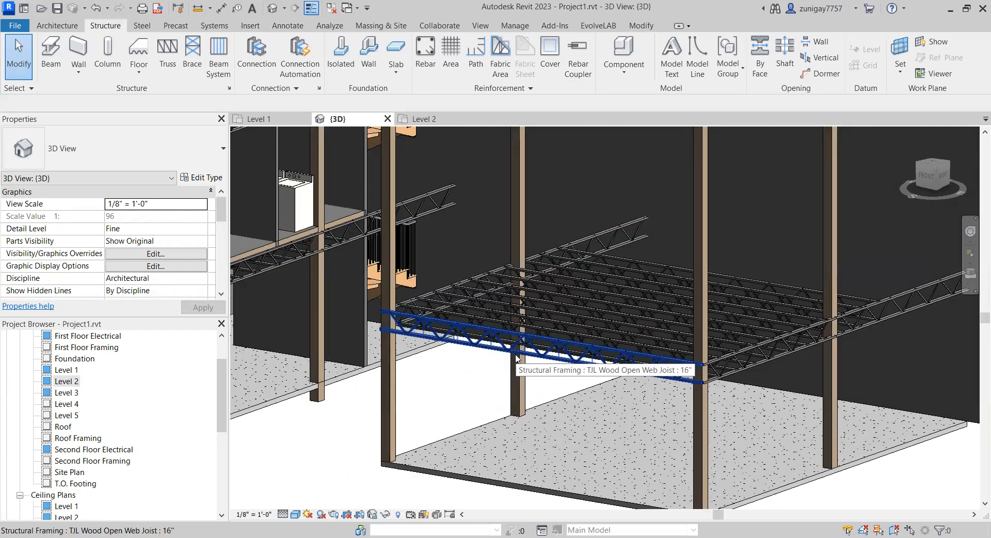
# Step: Select all visible groups of the Level 2 joist array and paste copies aligned to Level 3 and Level 4
pyautogui.rightClick(647, 271)
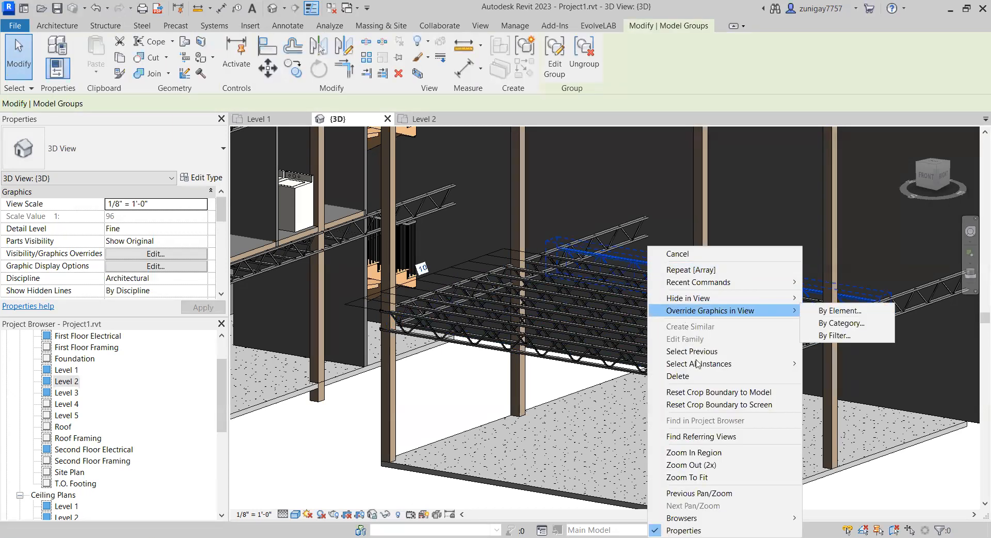
pyautogui.moveTo(784, 368)
pyautogui.click(819, 364)
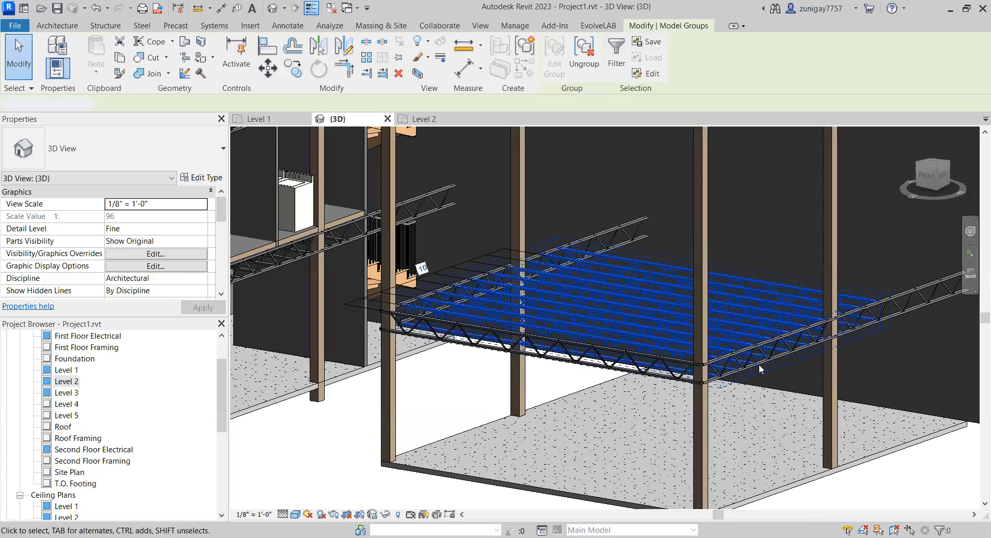
pyautogui.scroll(-3, 626, 372)
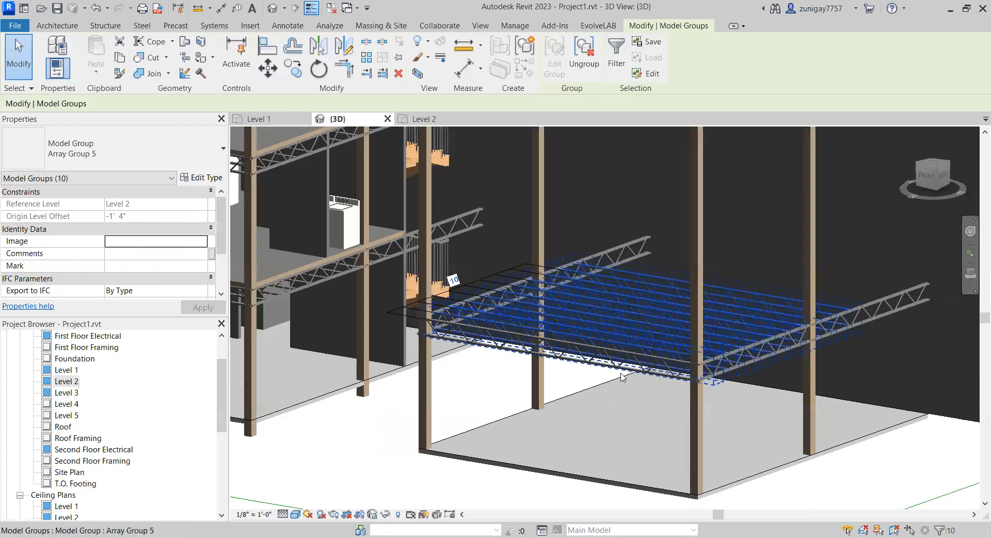
pyautogui.scroll(3, 627, 368)
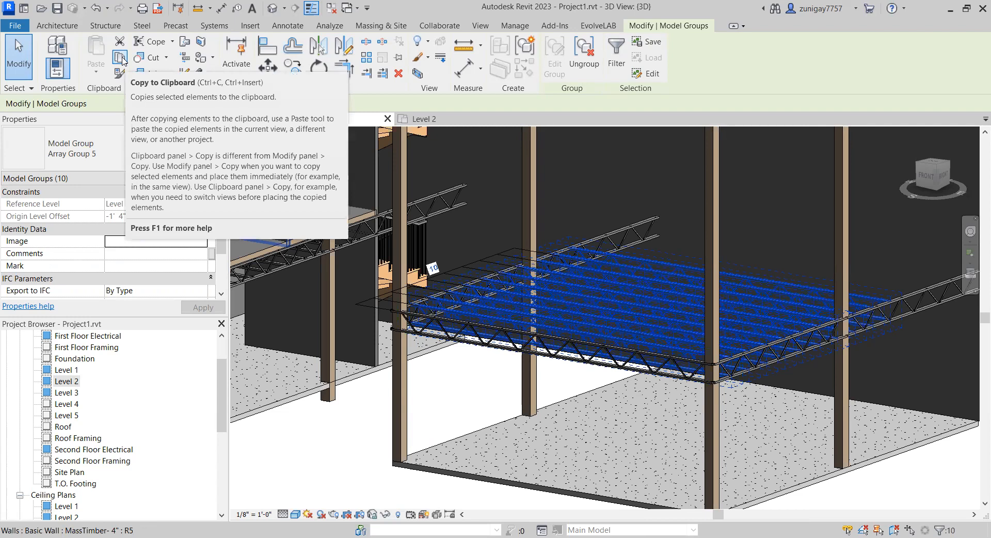
pyautogui.click(120, 58)
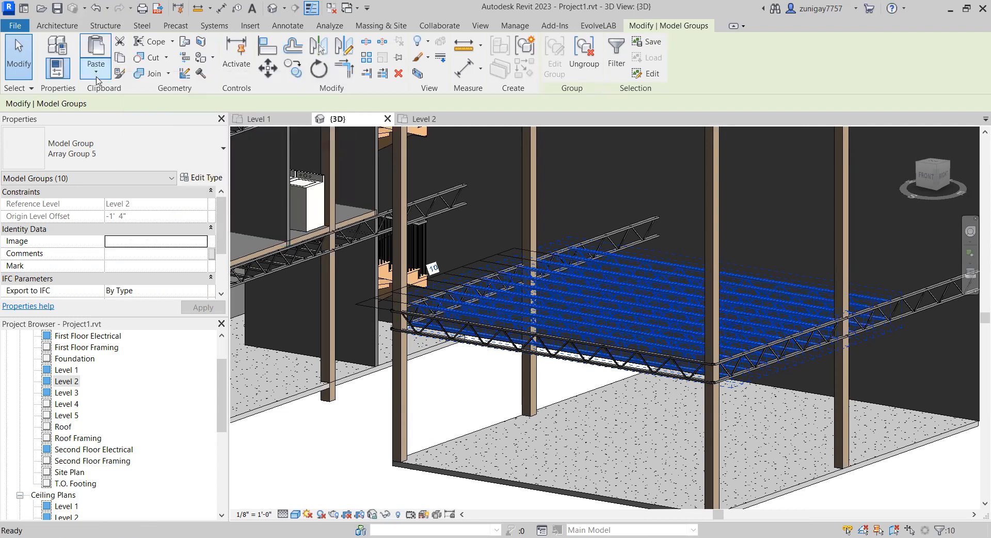
pyautogui.click(96, 75)
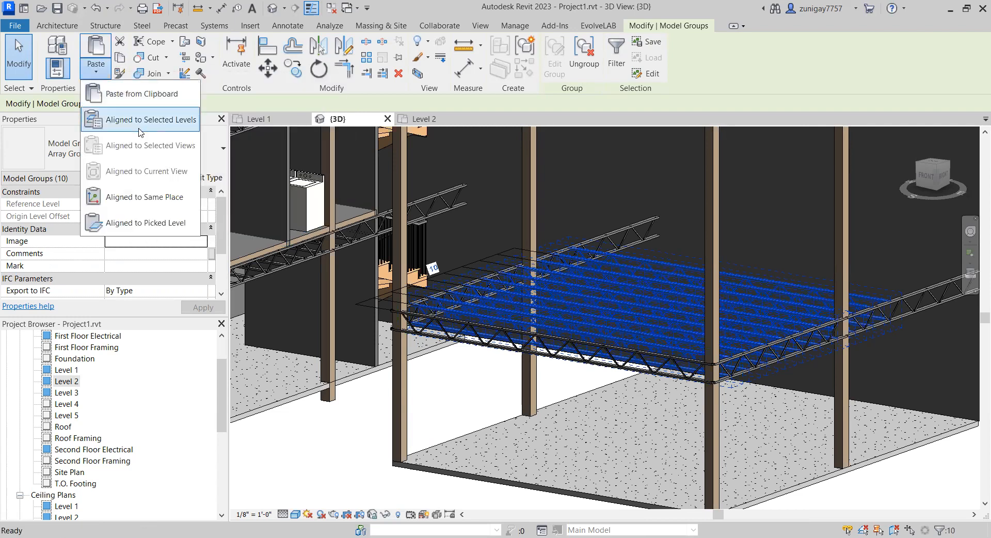
pyautogui.click(139, 120)
pyautogui.click(445, 225)
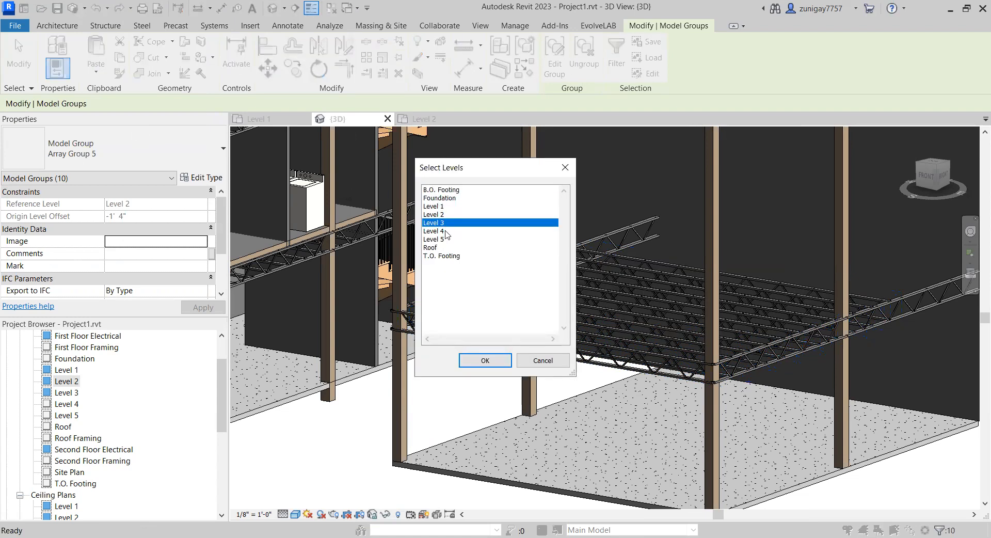
pyautogui.keyDown('ctrl'); pyautogui.click(446, 231); pyautogui.keyUp('ctrl')
pyautogui.click(486, 360)
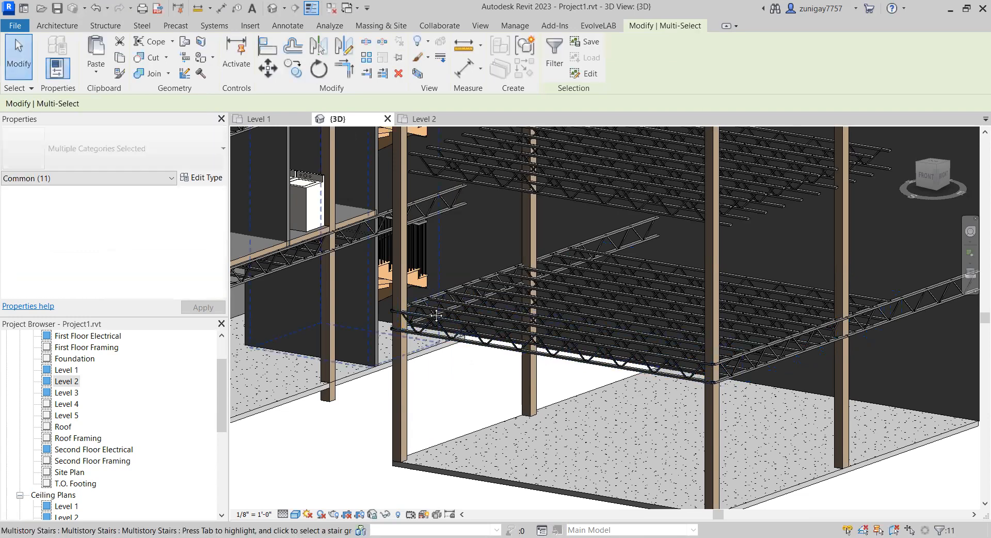
pyautogui.scroll(-2, 471, 310)
pyautogui.scroll(-3, 452, 344)
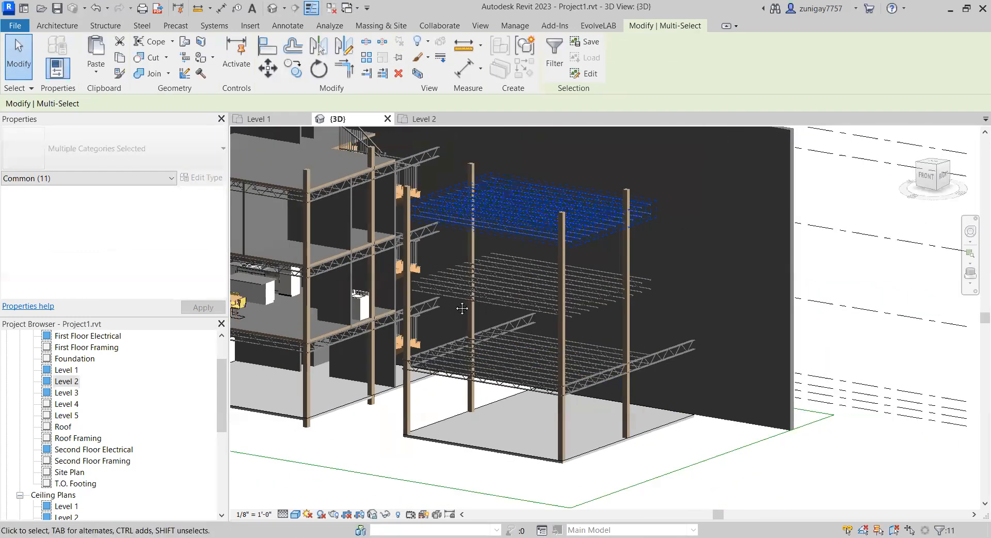
pyautogui.click(387, 410)
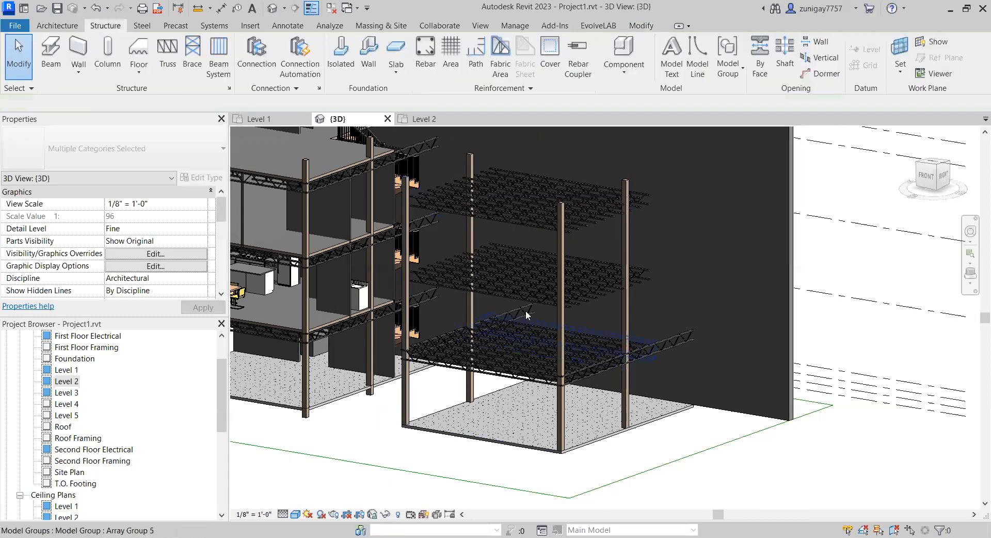
pyautogui.rightClick(525, 314)
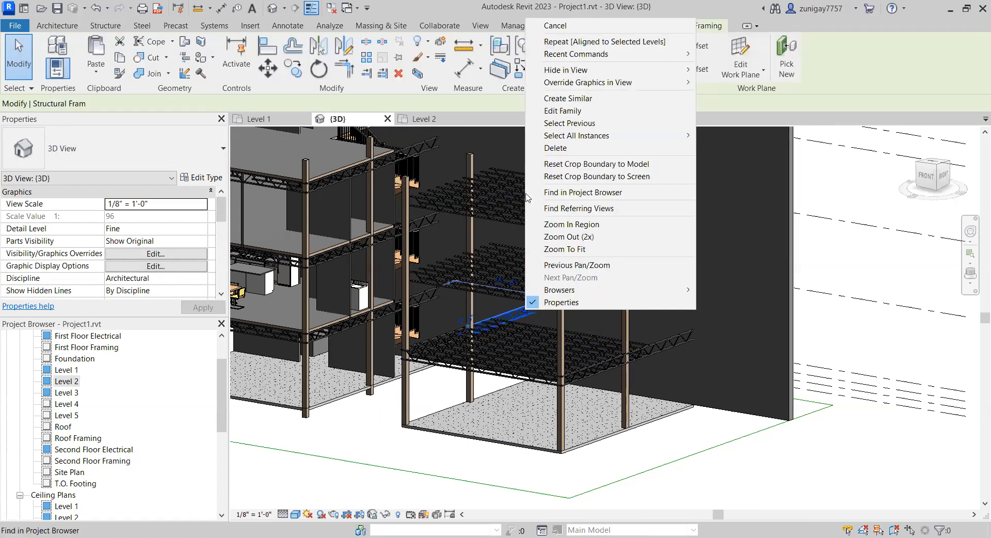
pyautogui.moveTo(566, 137)
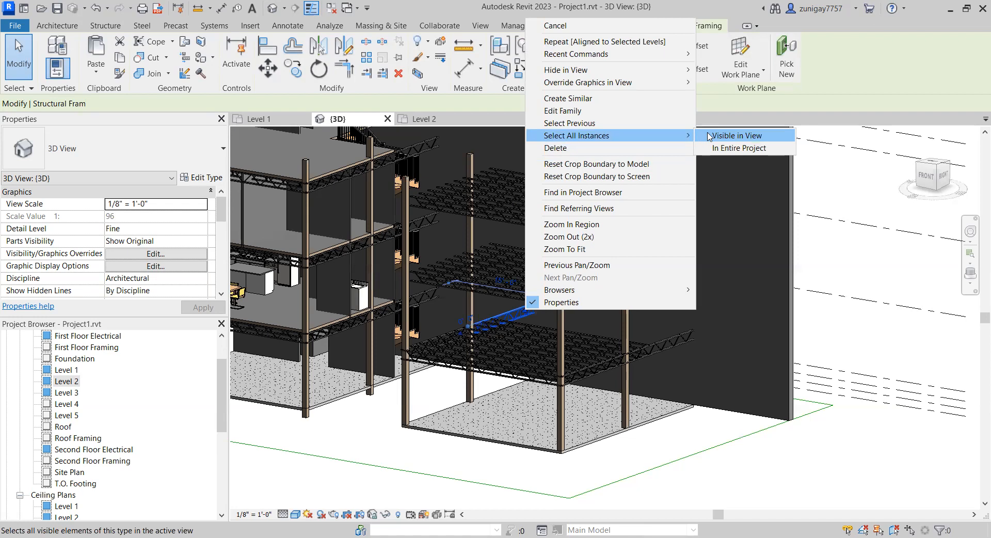
pyautogui.click(709, 137)
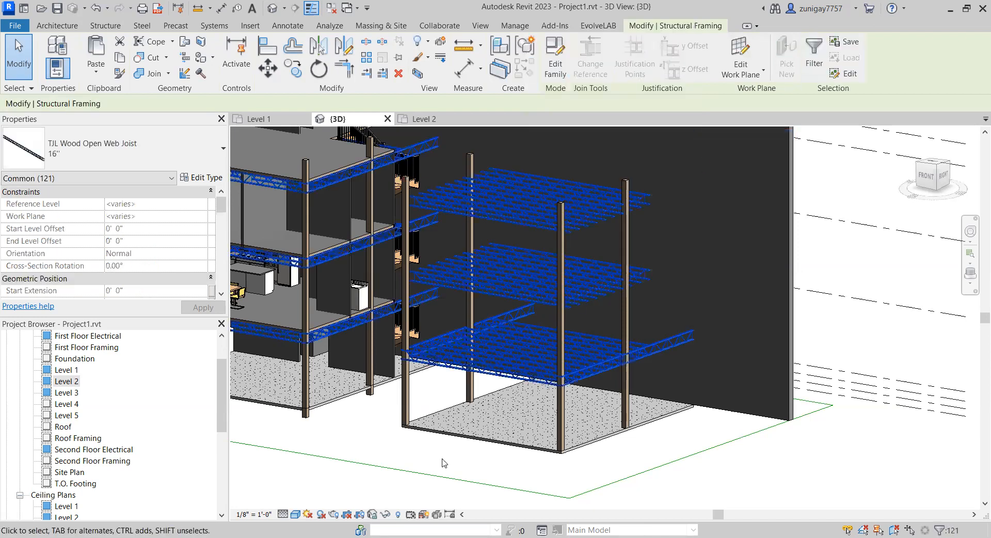
pyautogui.press('Escape')
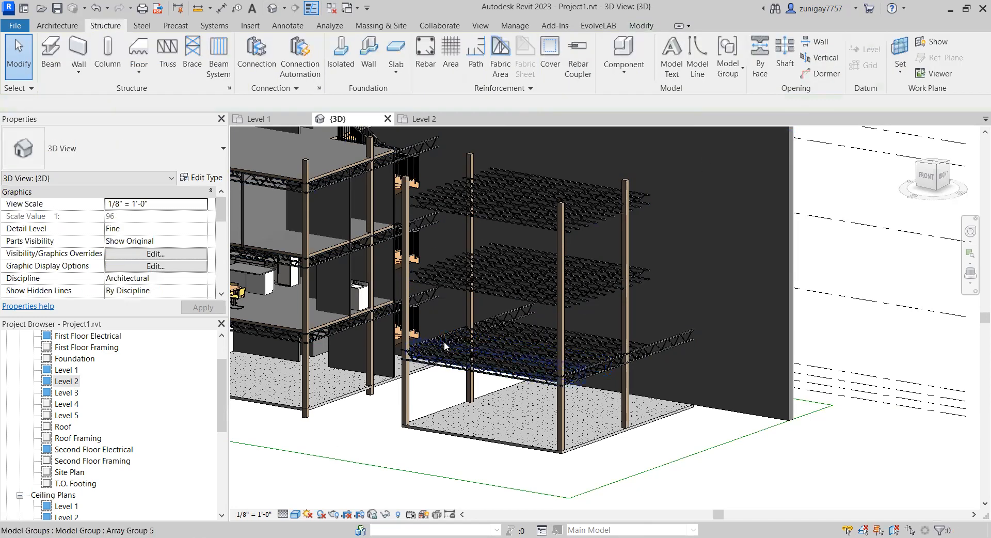
# Step: Select the five open web joist girders around the front and both sides of the Level 2 joist floor
pyautogui.keyDown('shift'); pyautogui.moveTo(444, 342); pyautogui.dragTo(468, 348, button='middle'); pyautogui.keyUp('shift')
pyautogui.scroll(2, 515, 311)
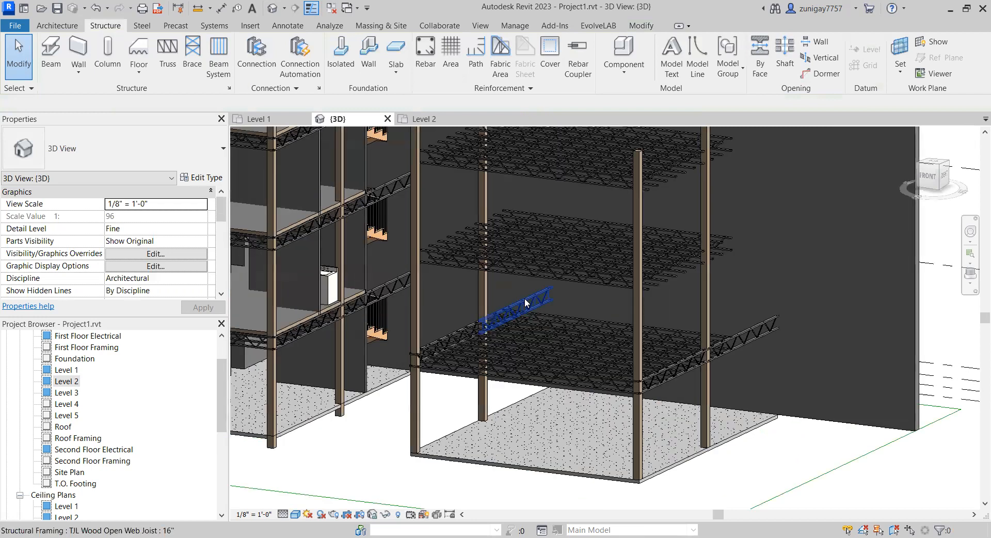
pyautogui.click(524, 298)
pyautogui.scroll(4, 452, 335)
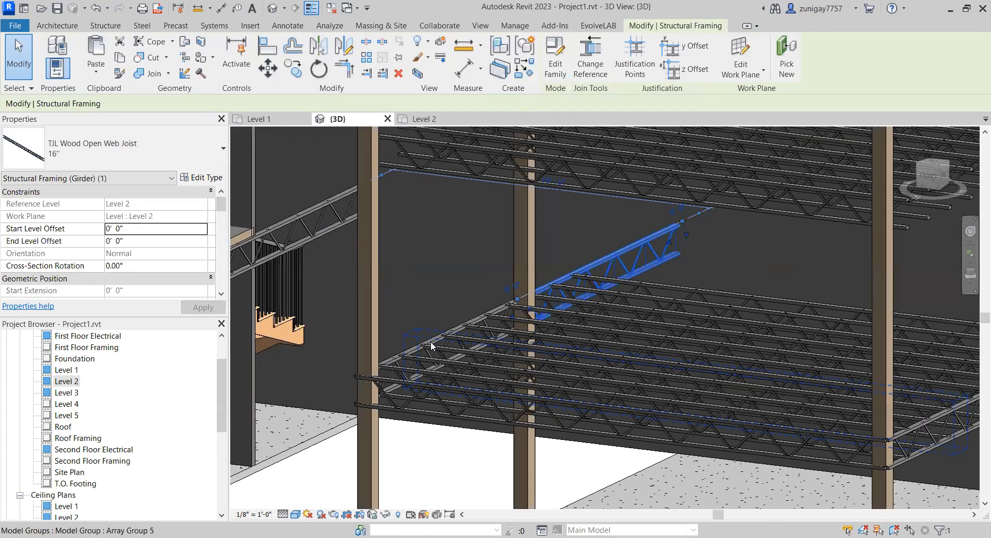
pyautogui.keyDown('ctrl'); pyautogui.click(455, 329); pyautogui.keyUp('ctrl')
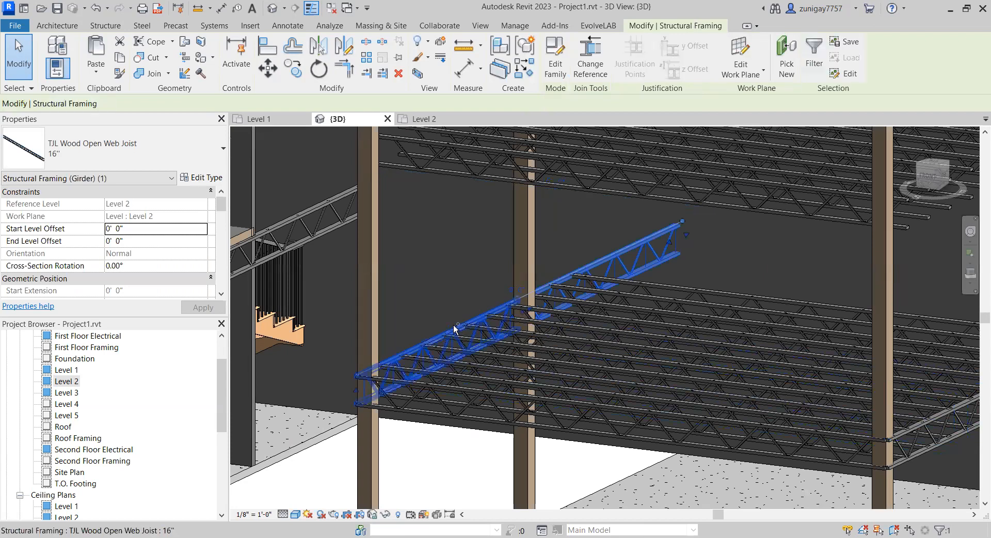
pyautogui.keyDown('ctrl'); pyautogui.click(483, 394); pyautogui.keyUp('ctrl')
pyautogui.moveTo(652, 396); pyautogui.dragTo(262, 344, button='middle')
pyautogui.scroll(-2, 659, 401)
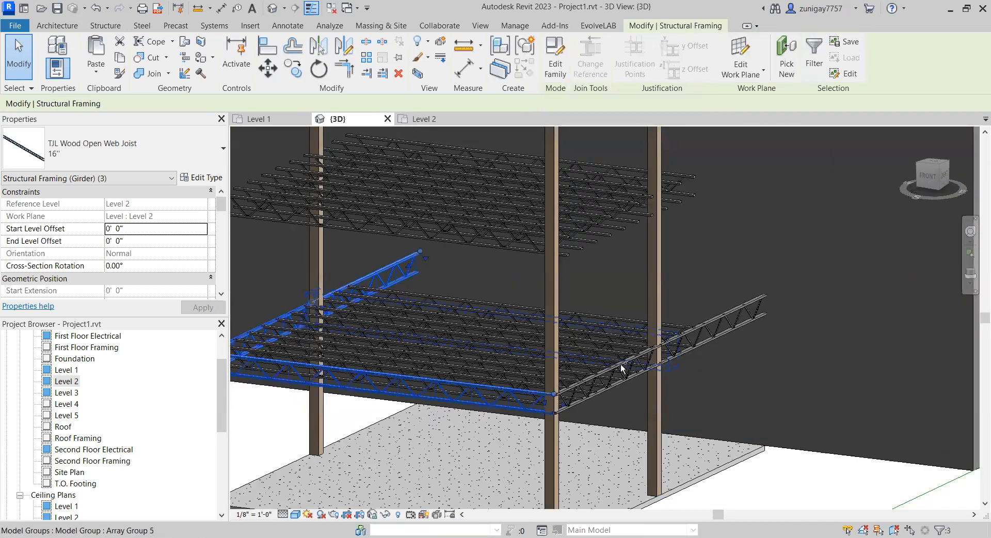
pyautogui.keyDown('ctrl'); pyautogui.click(606, 394); pyautogui.keyUp('ctrl')
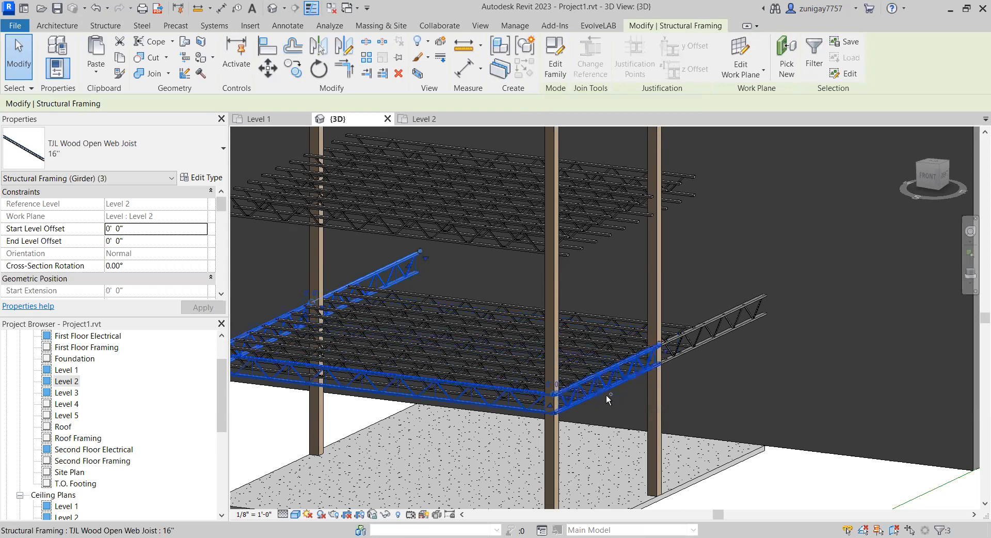
pyautogui.keyDown('ctrl'); pyautogui.click(717, 317); pyautogui.keyUp('ctrl')
pyautogui.scroll(-3, 528, 342)
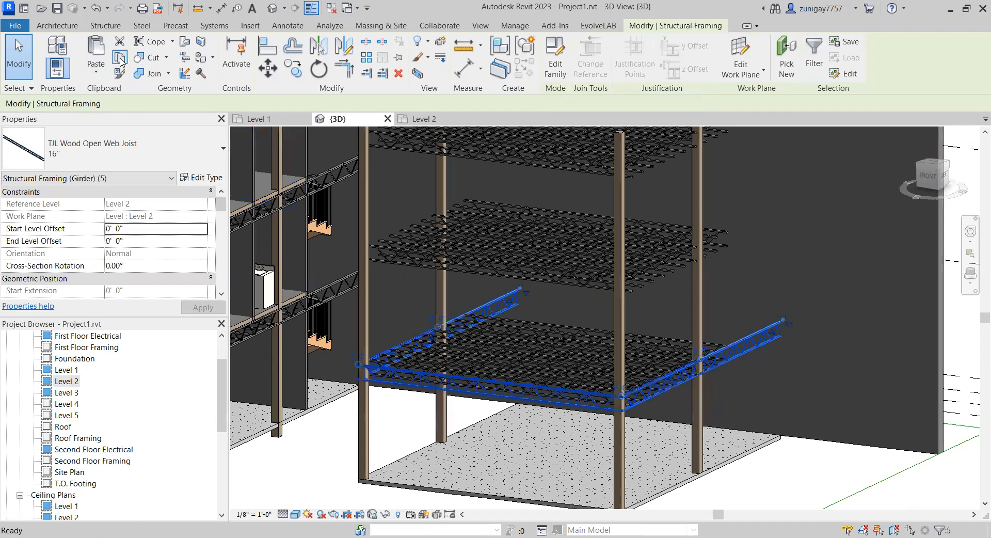
# Step: Copy the selected girders and paste them aligned to the levels of the two joist floors above, from Level 3 up
pyautogui.click(101, 69)
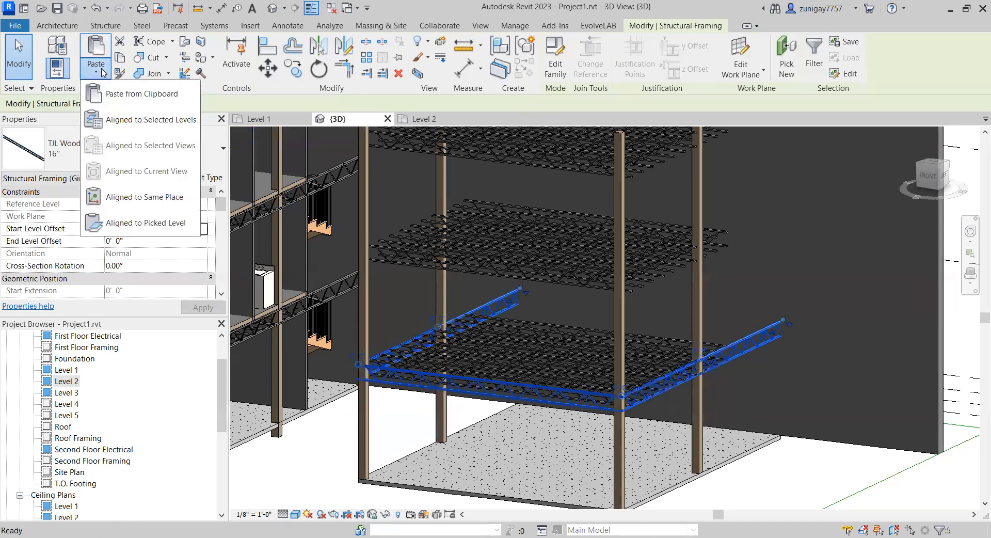
pyautogui.click(443, 224)
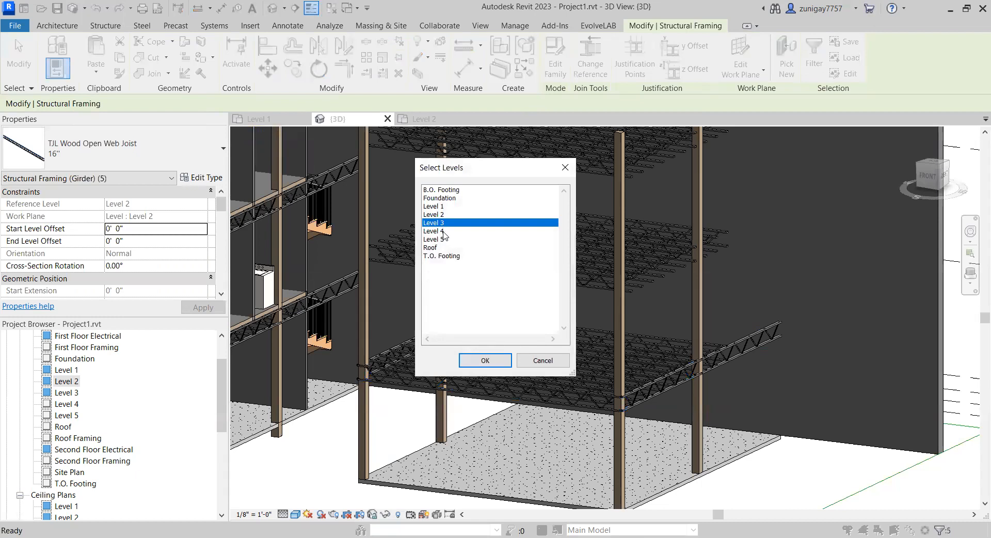
pyautogui.keyDown('shift'); pyautogui.click(442, 239); pyautogui.keyUp('shift')
pyautogui.click(485, 360)
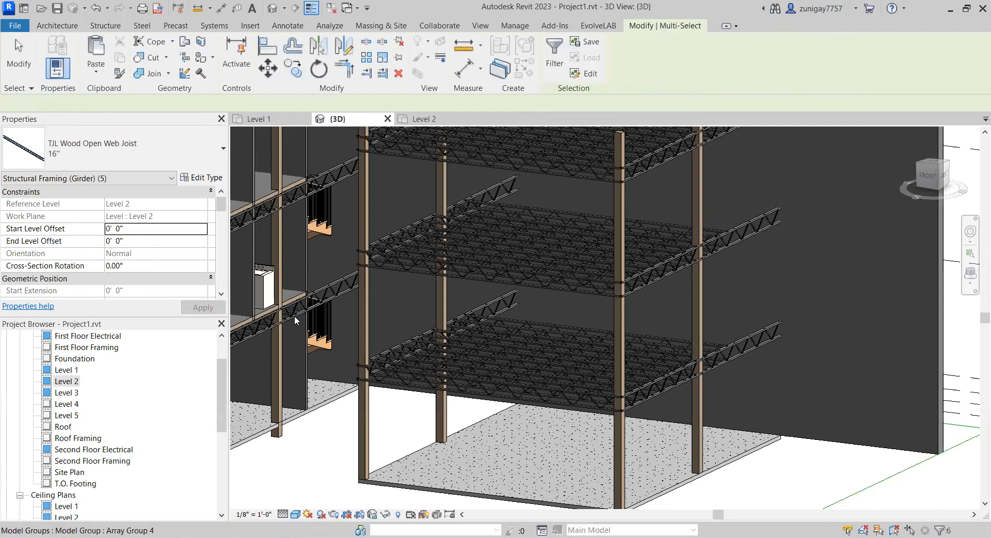
pyautogui.scroll(-2, 485, 319)
pyautogui.moveTo(508, 332); pyautogui.dragTo(505, 348, button='middle')
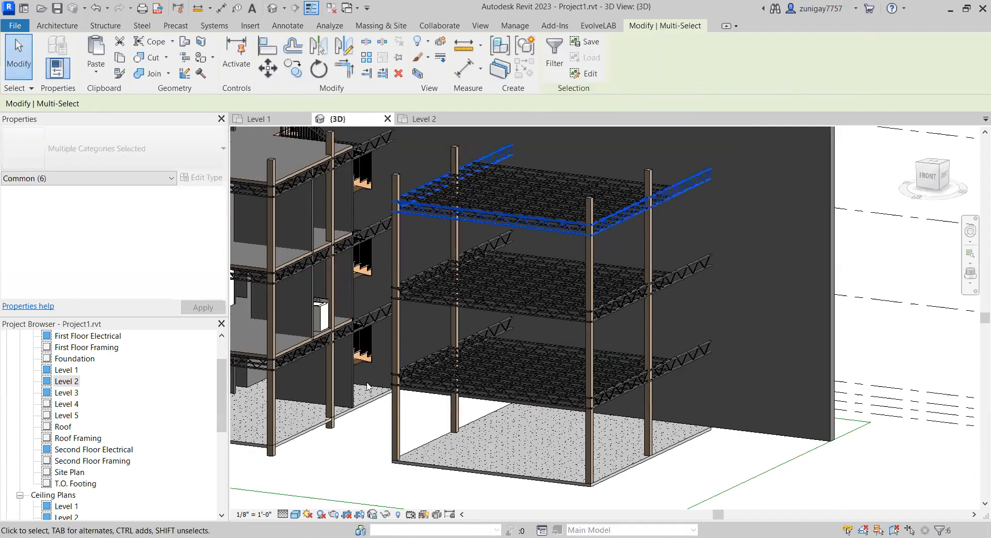
pyautogui.press('Escape')
pyautogui.keyDown('shift'); pyautogui.moveTo(450, 364); pyautogui.dragTo(432, 342, button='middle'); pyautogui.keyUp('shift')
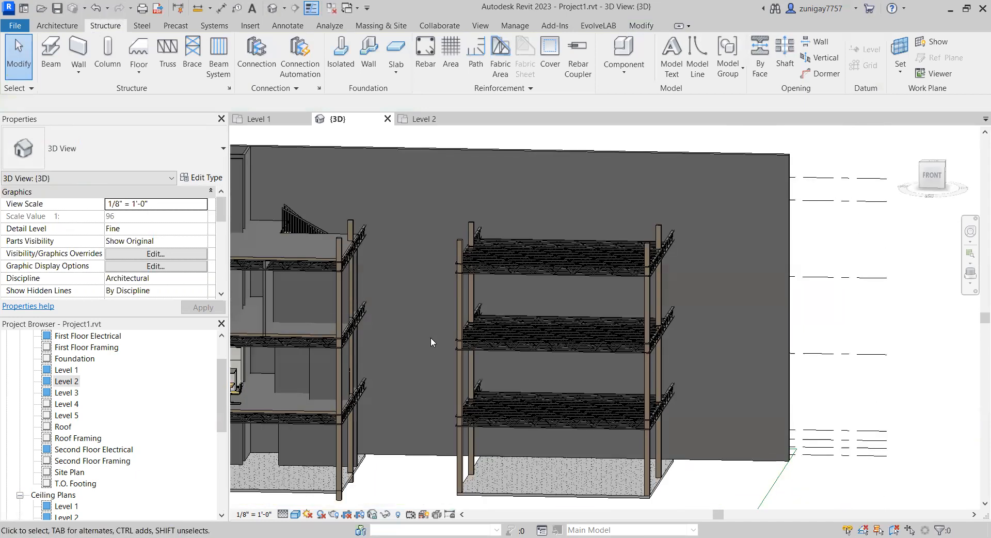
# Step: Open the Level 1 floor plan at the new bay's slab beside the back wall
pyautogui.click(264, 122)
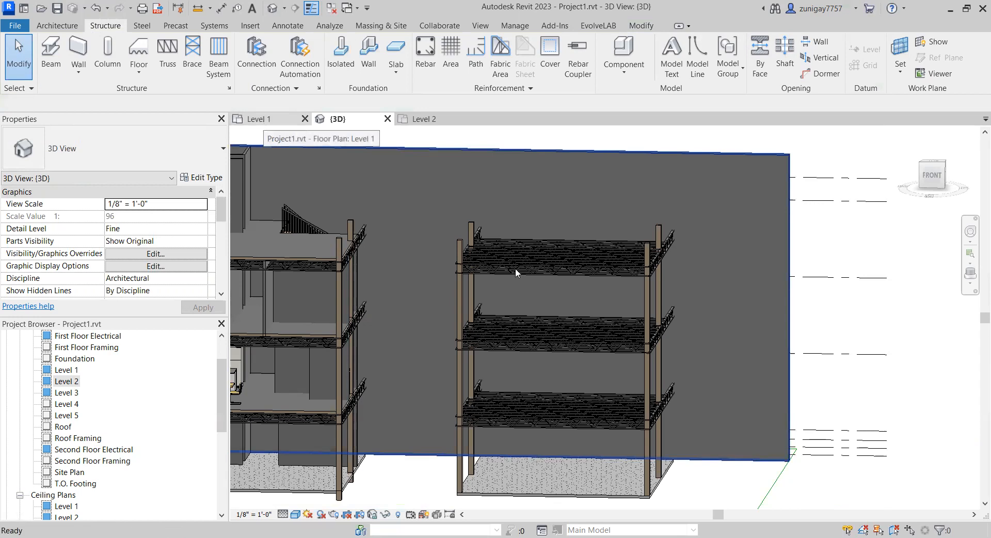
pyautogui.moveTo(479, 447); pyautogui.dragTo(478, 452, button='middle')
pyautogui.moveTo(486, 297); pyautogui.dragTo(496, 330, button='middle')
pyautogui.moveTo(471, 215); pyautogui.dragTo(480, 259, button='middle')
pyautogui.scroll(1, 480, 258)
pyautogui.scroll(2, 480, 261)
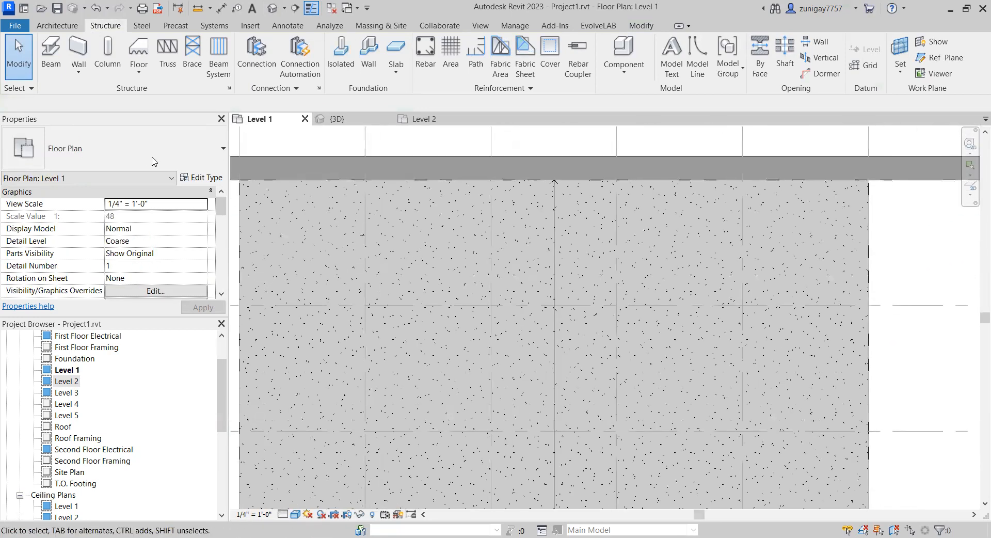
# Step: Start placing a component and choose the Elevator-Hydraulic 1500 lbs type by searching for "el"
pyautogui.click(67, 26)
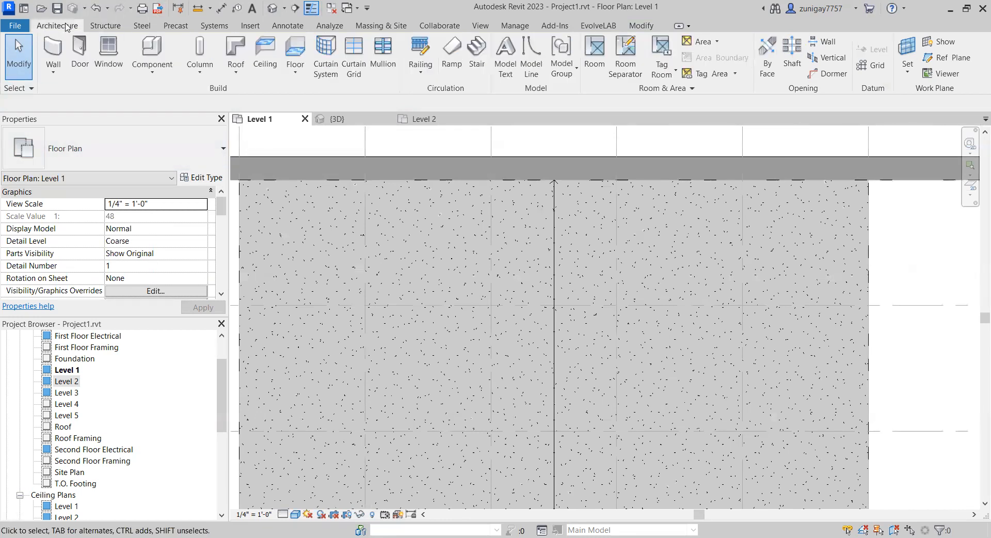
pyautogui.click(148, 48)
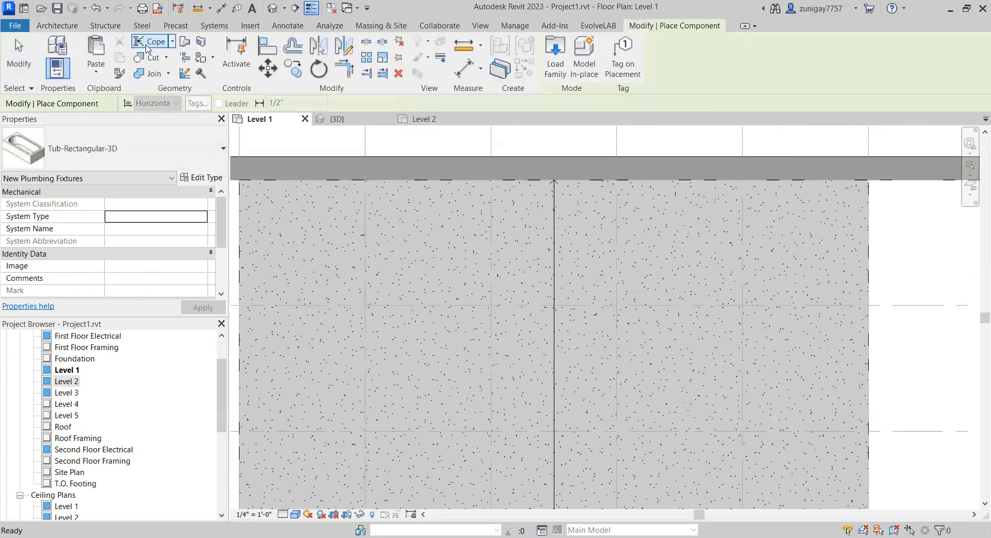
pyautogui.click(114, 155)
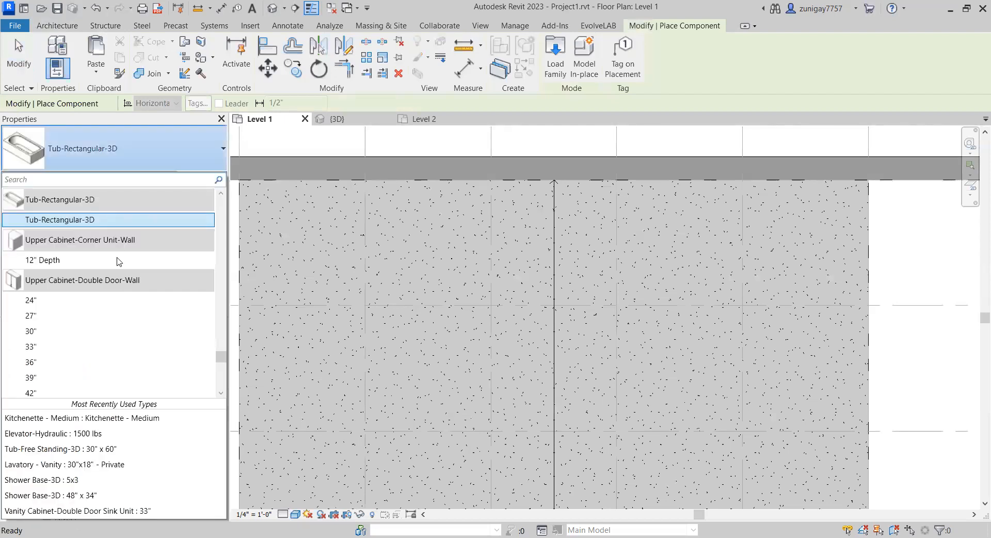
pyautogui.scroll(15, 117, 271)
pyautogui.scroll(8, 117, 271)
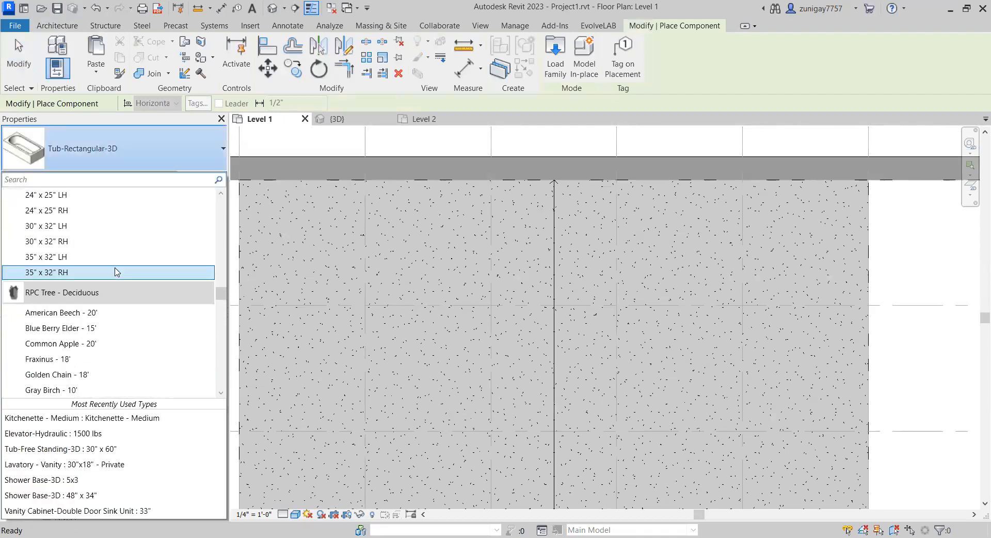
pyautogui.scroll(15, 117, 271)
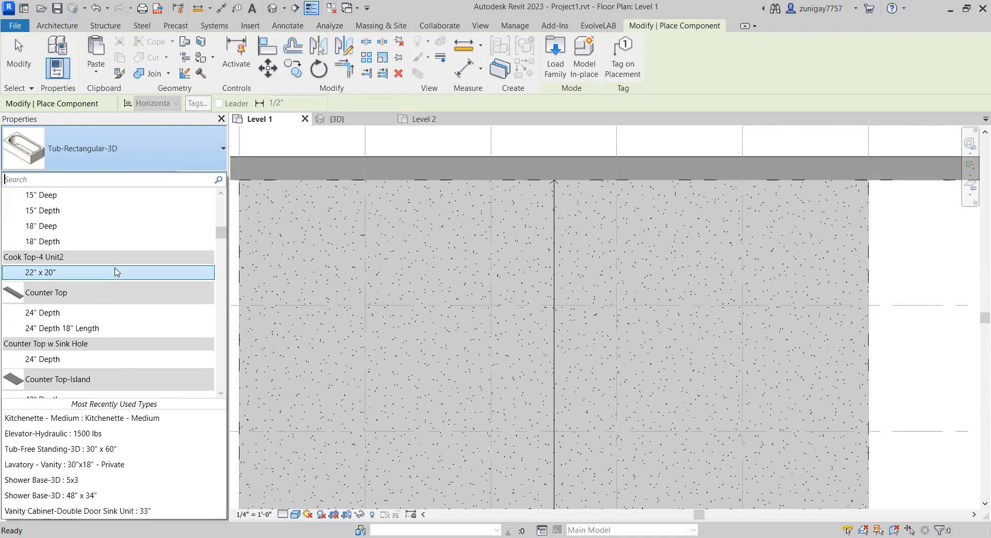
pyautogui.scroll(8, 117, 272)
pyautogui.scroll(-8, 117, 271)
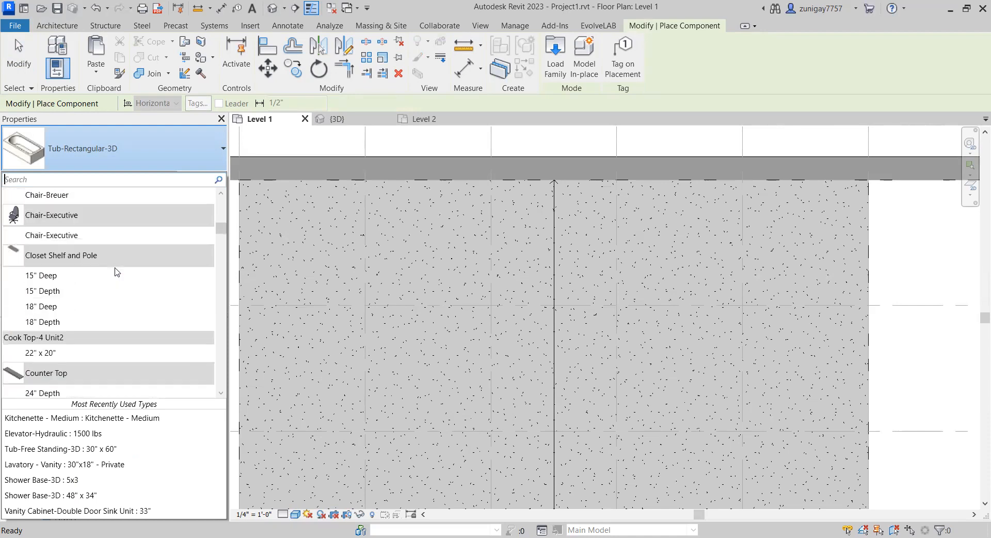
pyautogui.write('el')
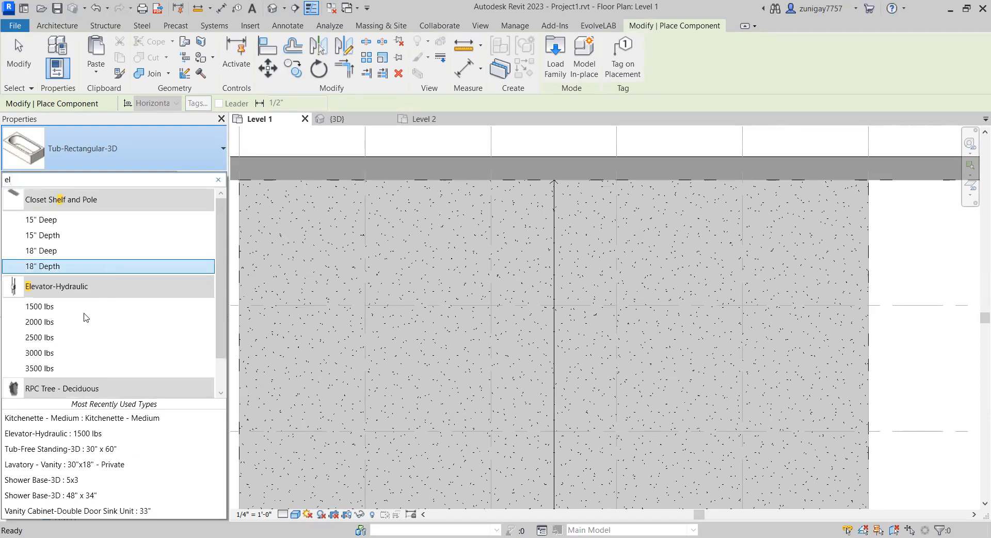
pyautogui.click(47, 307)
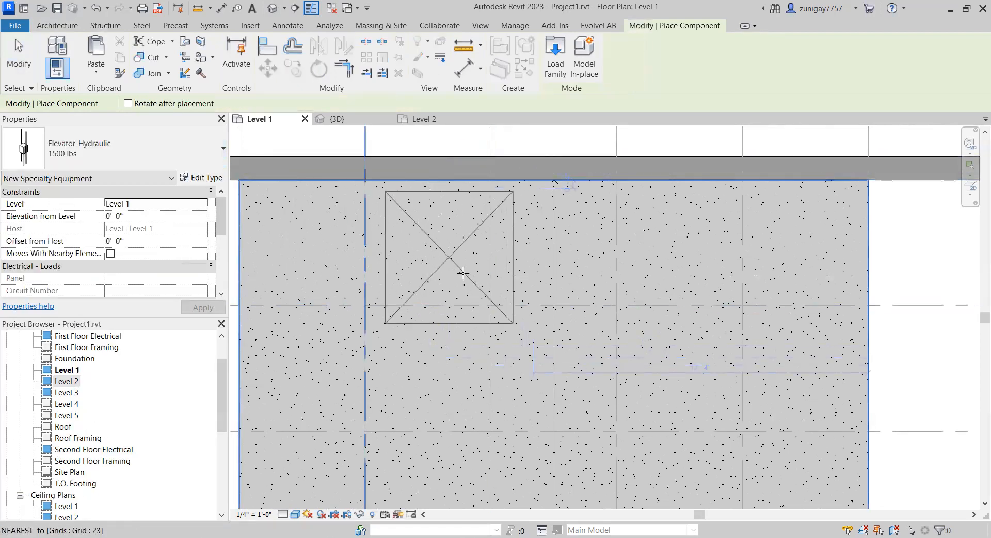
# Step: Place the elevator on the slab against the back wall, about 4' 3" from the slab's side edge
pyautogui.moveTo(405, 283); pyautogui.dragTo(499, 293, button='middle')
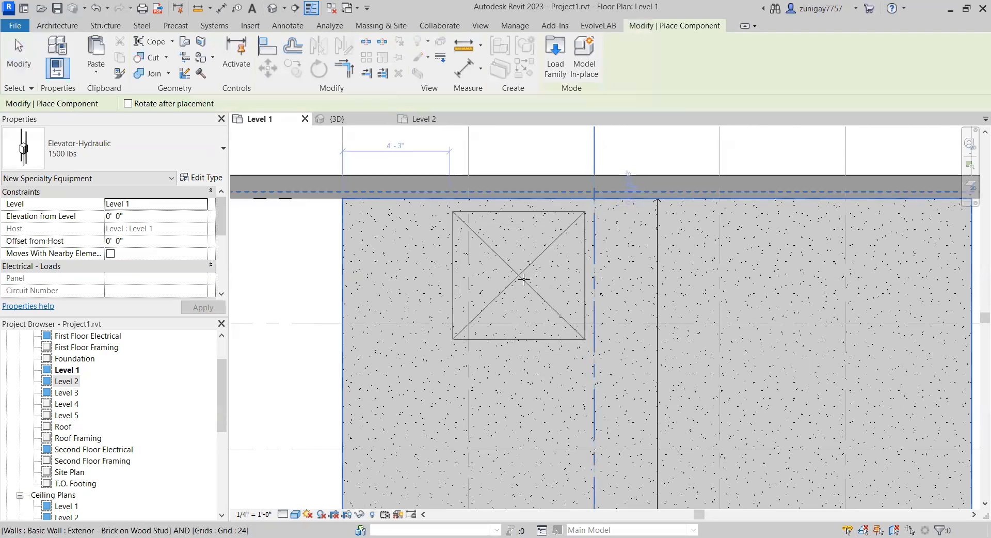
pyautogui.click(522, 280)
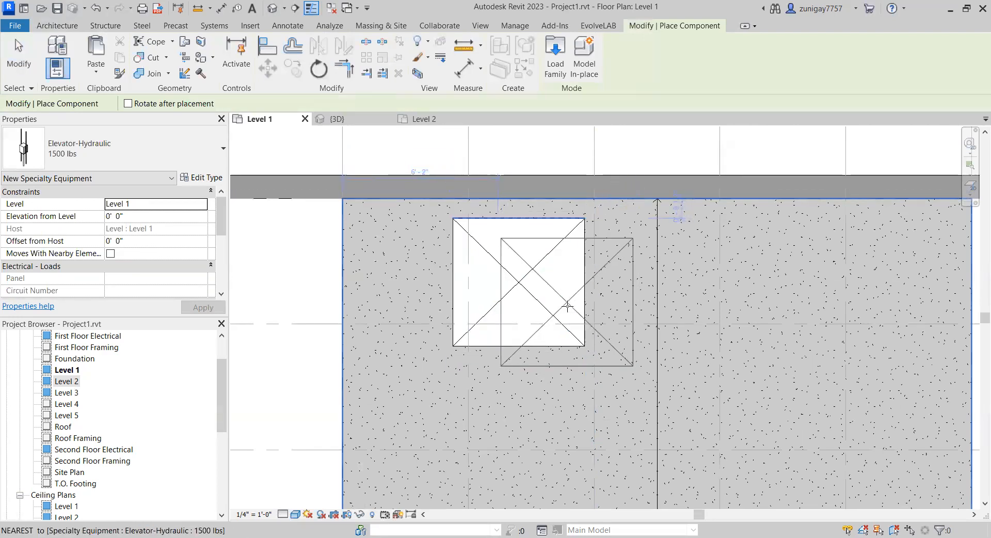
pyautogui.press('Escape')
pyautogui.press('Escape')
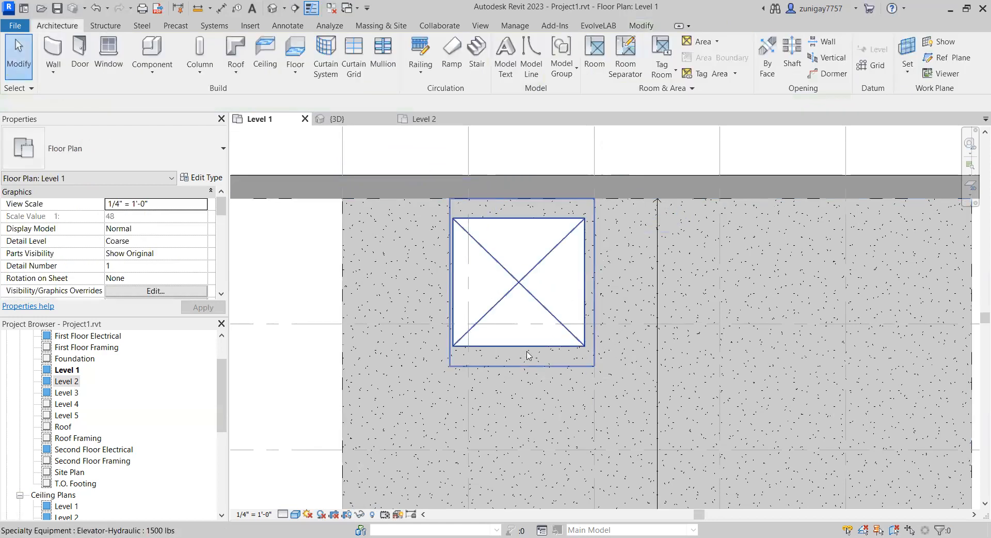
# Step: Examine the placed elevator among the joist floors in the 3D view and return to the Level 1 plan
pyautogui.click(529, 351)
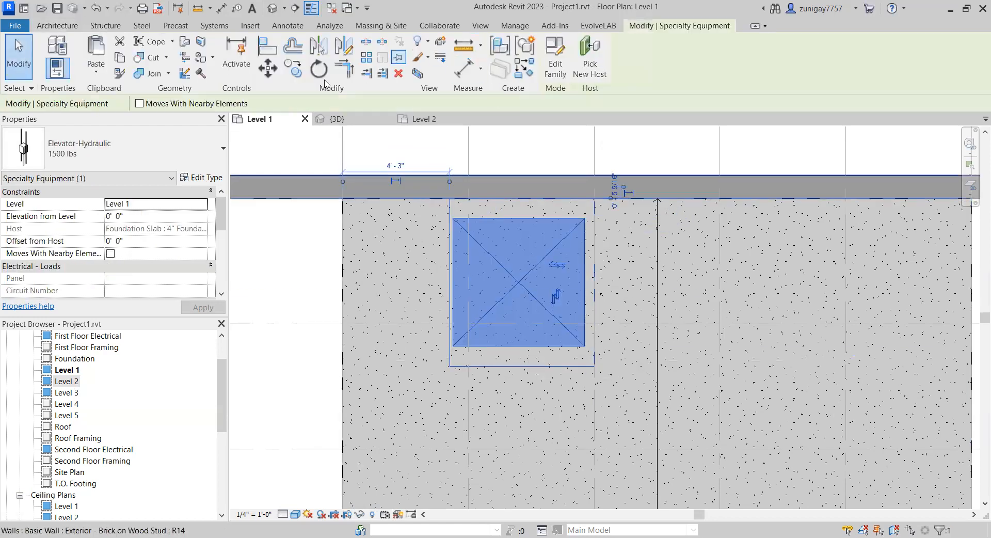
pyautogui.click(336, 119)
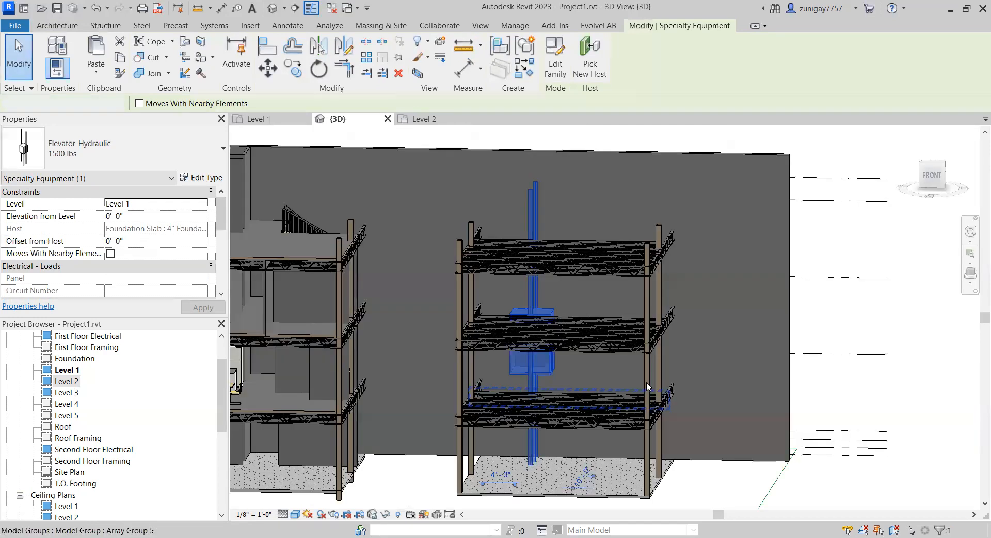
pyautogui.scroll(5, 556, 357)
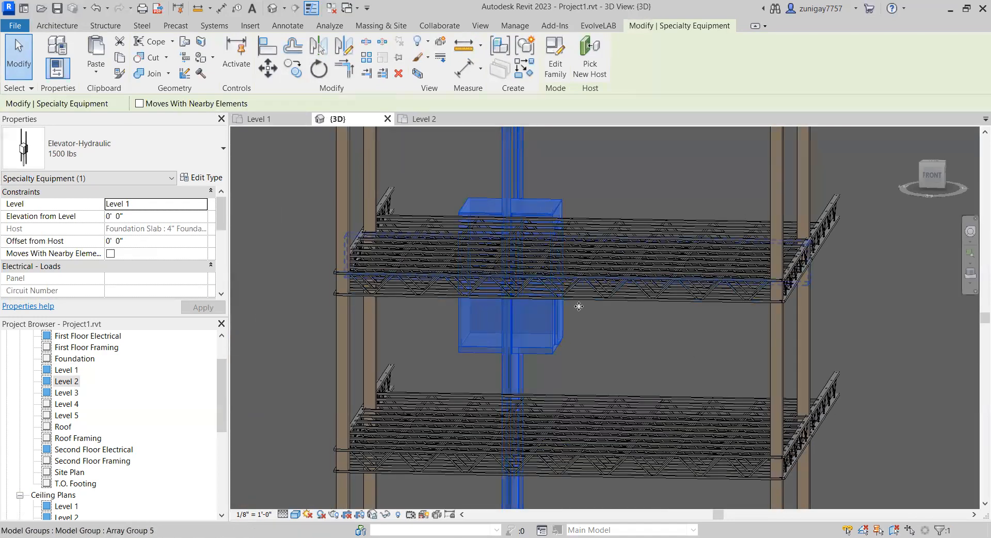
pyautogui.keyDown('shift'); pyautogui.moveTo(564, 338); pyautogui.dragTo(391, 136, button='middle'); pyautogui.keyUp('shift')
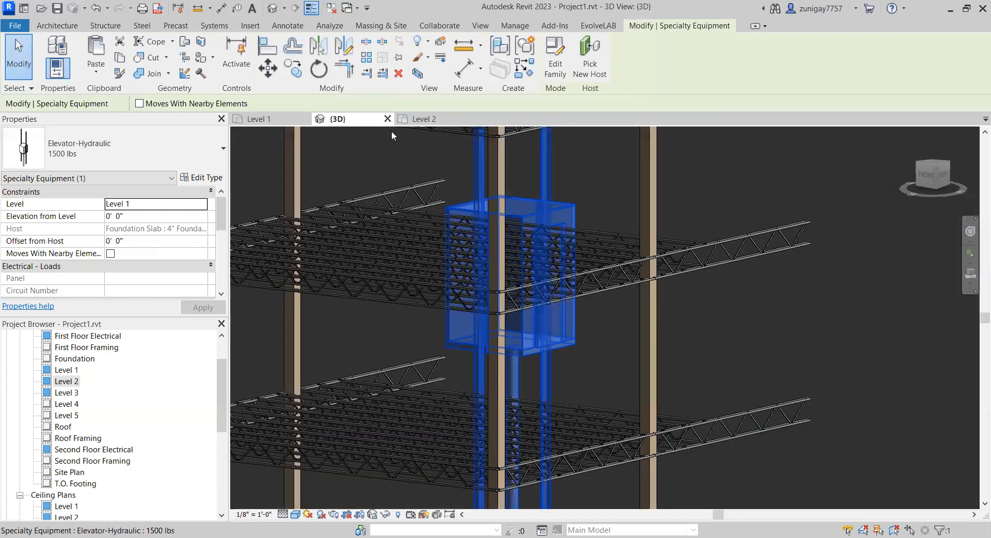
pyautogui.click(258, 118)
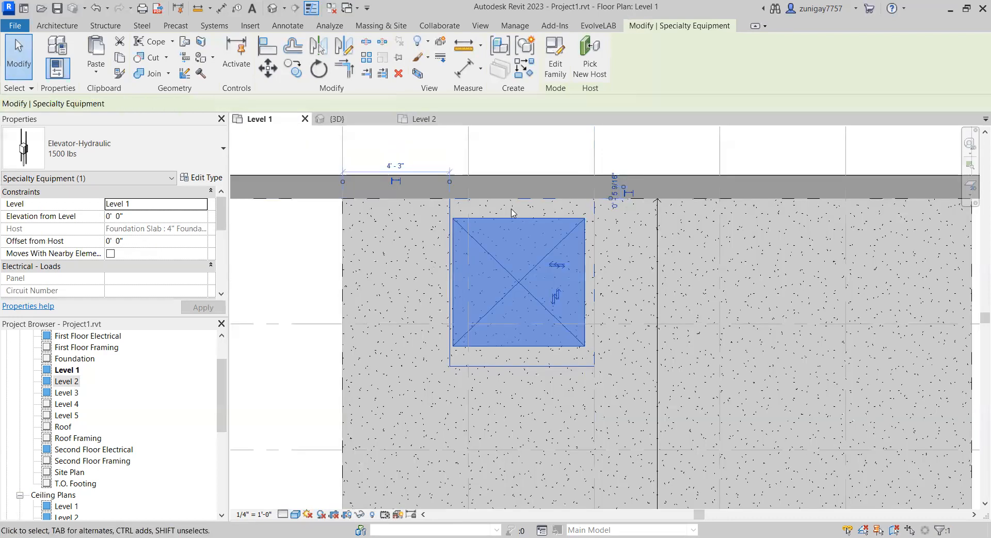
pyautogui.moveTo(567, 316); pyautogui.dragTo(565, 315, button='middle')
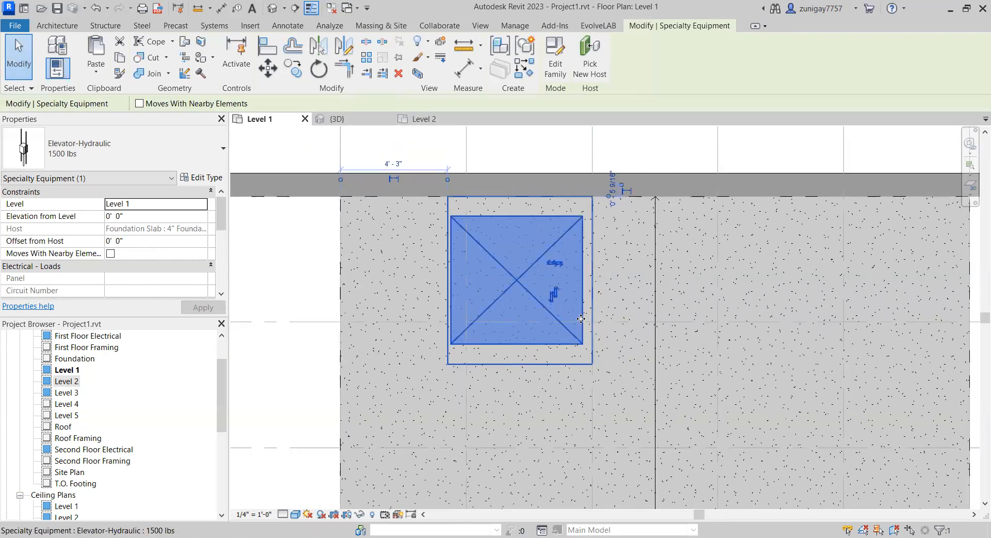
pyautogui.click(283, 270)
# Step: Start a stair and place a U-shape winder run beside the elevator, its open ends facing the elevator, about 1' 6" from the back wall
pyautogui.moveTo(684, 335); pyautogui.dragTo(564, 323, button='middle')
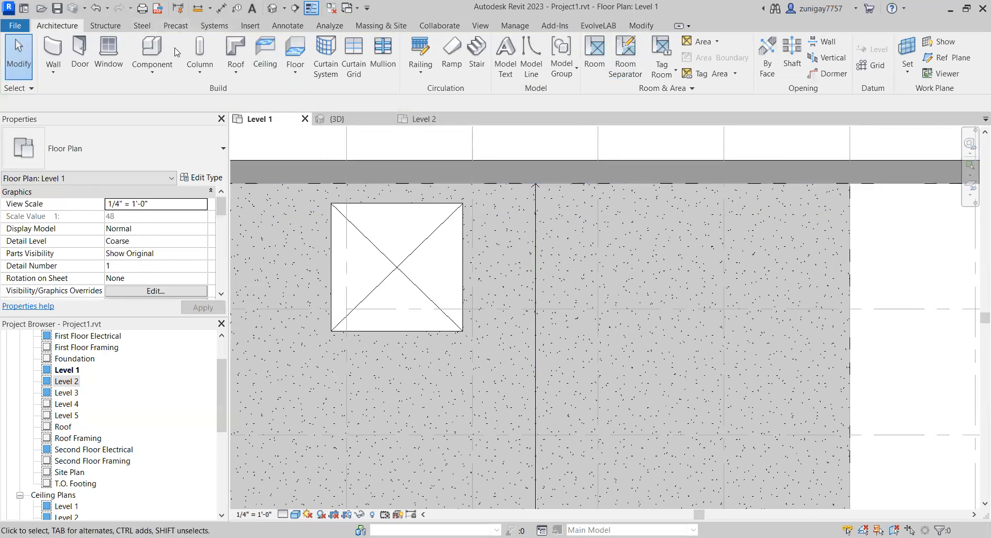
pyautogui.click(476, 51)
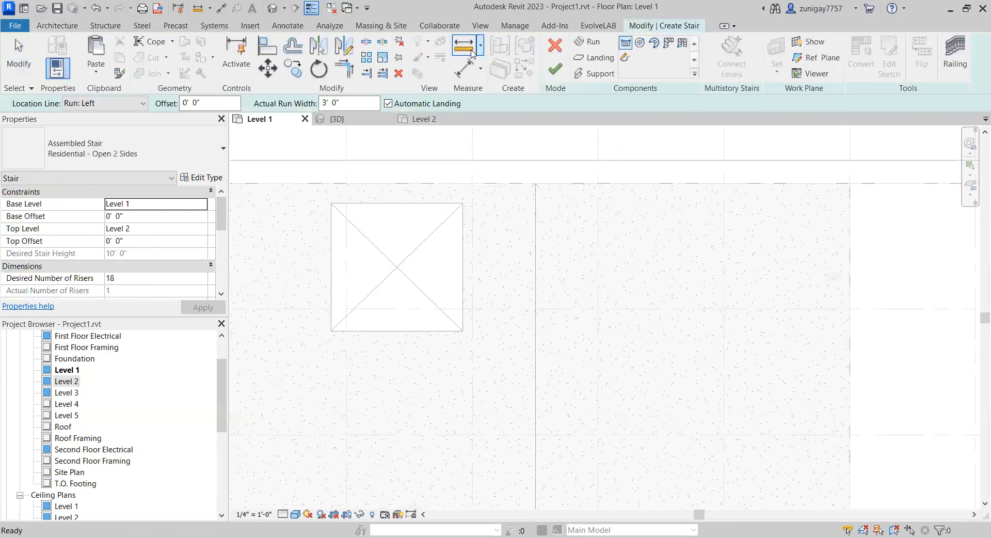
pyautogui.click(682, 43)
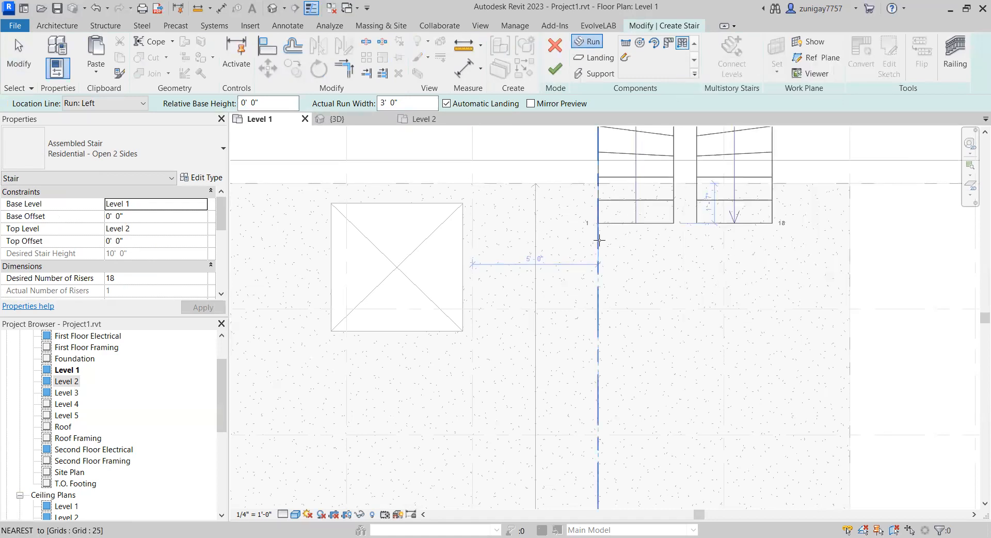
pyautogui.press('space')
pyautogui.press('space')
pyautogui.press('space')
pyautogui.press('space')
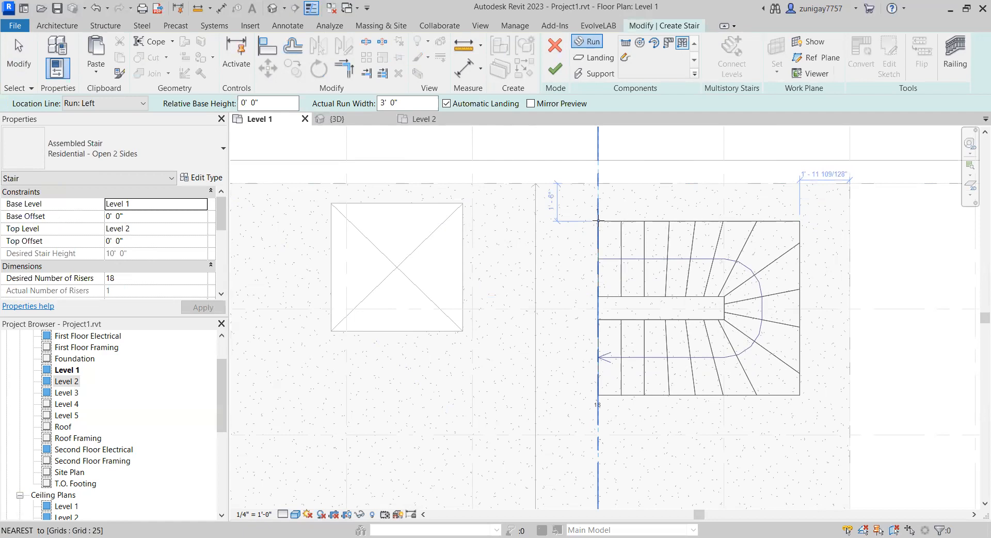
pyautogui.click(598, 221)
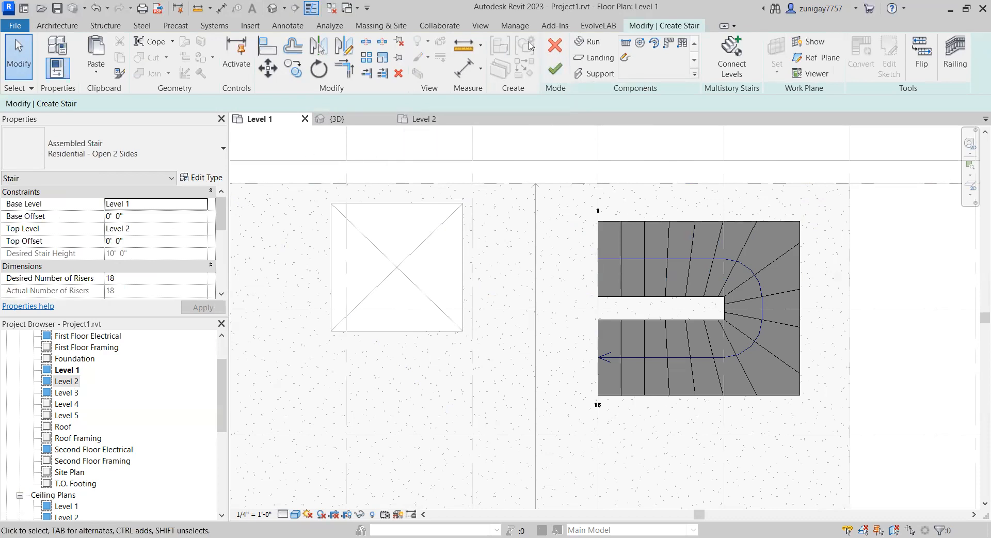
# Step: Finish the U-shape winder stair and examine it next to the elevator in the 3D view
pyautogui.click(555, 68)
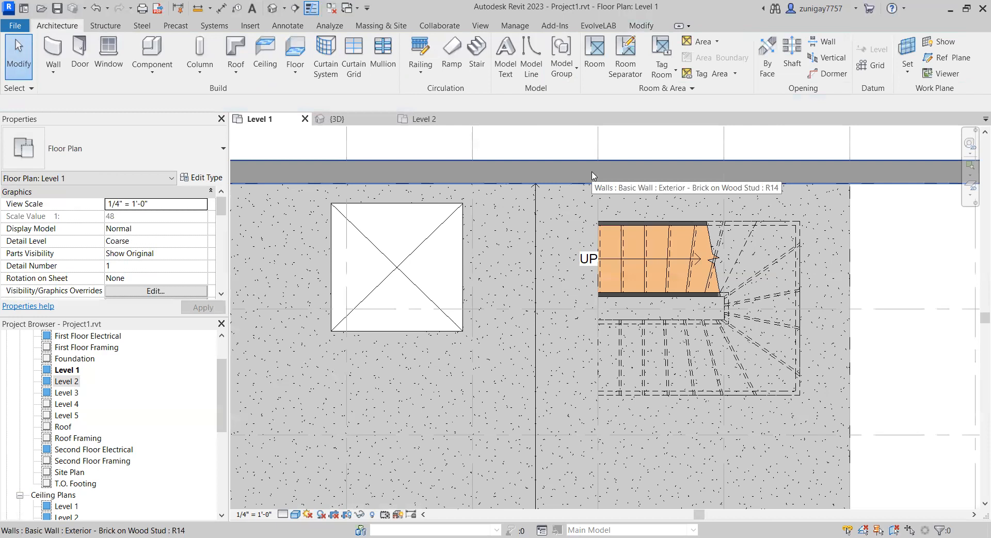
pyautogui.click(336, 121)
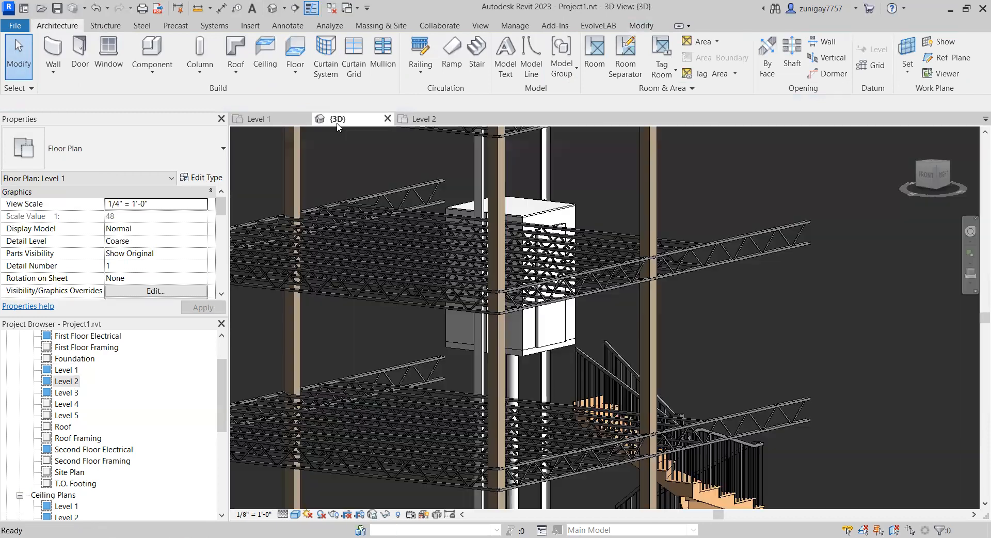
pyautogui.moveTo(657, 377); pyautogui.dragTo(627, 295, button='middle')
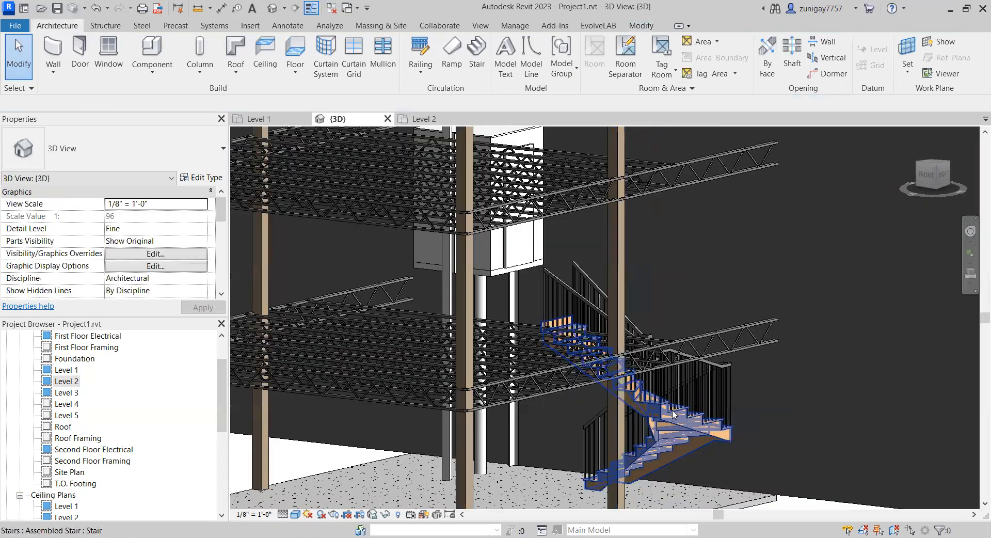
pyautogui.scroll(2, 672, 464)
pyautogui.moveTo(264, 147); pyautogui.dragTo(470, 222, button='middle')
pyautogui.moveTo(431, 294); pyautogui.dragTo(512, 321, button='middle')
pyautogui.moveTo(431, 315); pyautogui.dragTo(446, 318, button='middle')
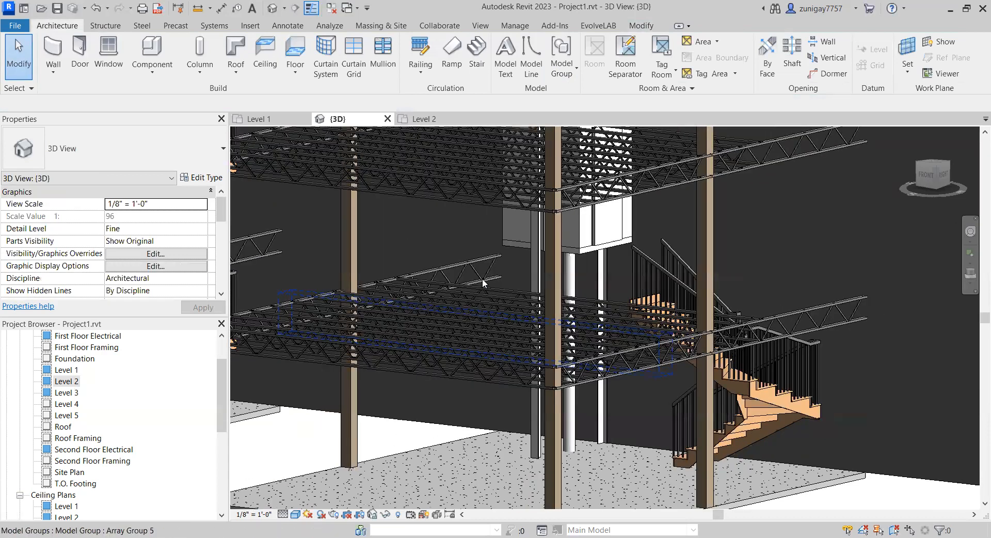
# Step: On the Level 2 plan, start a floor and review the layer structure of the 3 Layer CLT igid Insulation type
pyautogui.click(432, 122)
pyautogui.moveTo(563, 274)
pyautogui.mouseDown(button='middle')
pyautogui.moveTo(563, 266)
pyautogui.moveTo(564, 287)
pyautogui.mouseUp(button='middle')
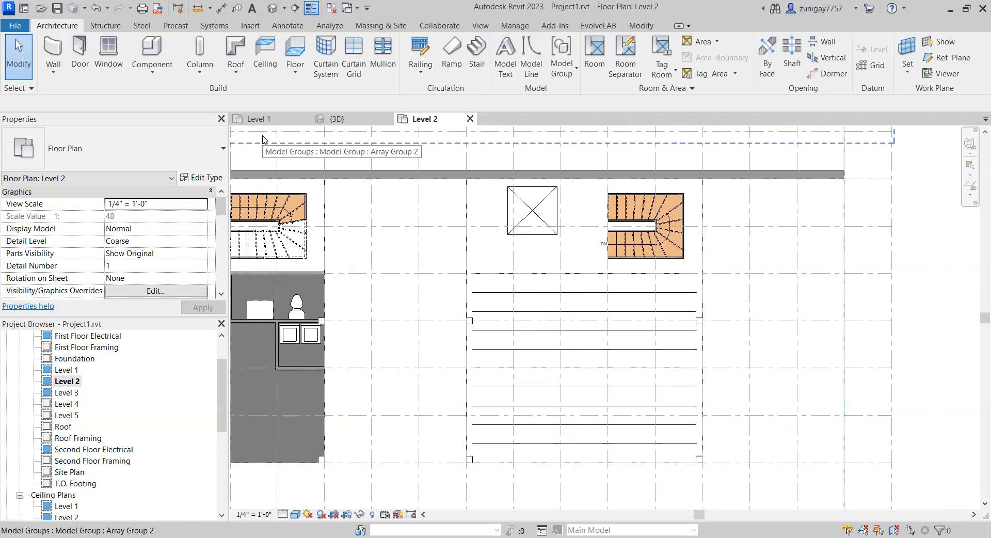
pyautogui.click(298, 55)
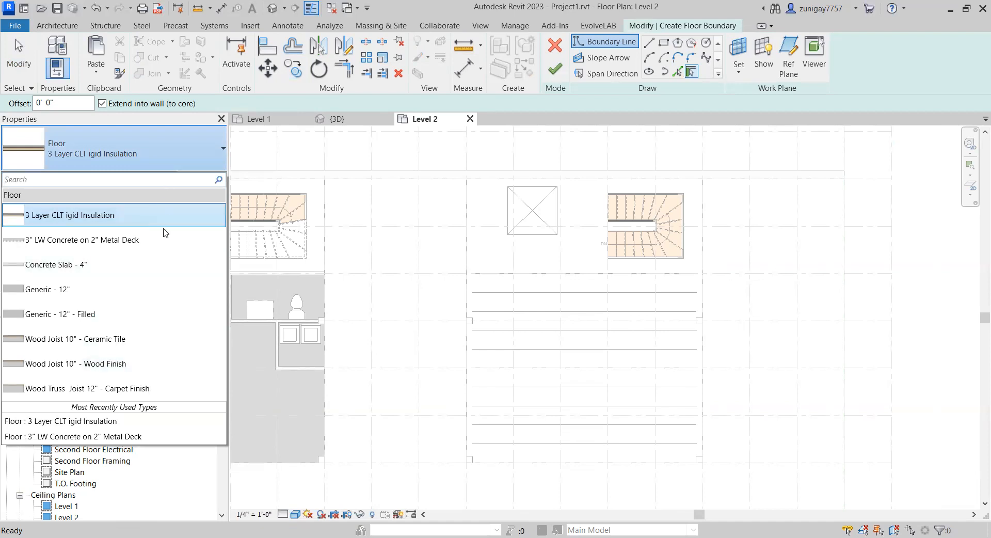
pyautogui.moveTo(18, 247)
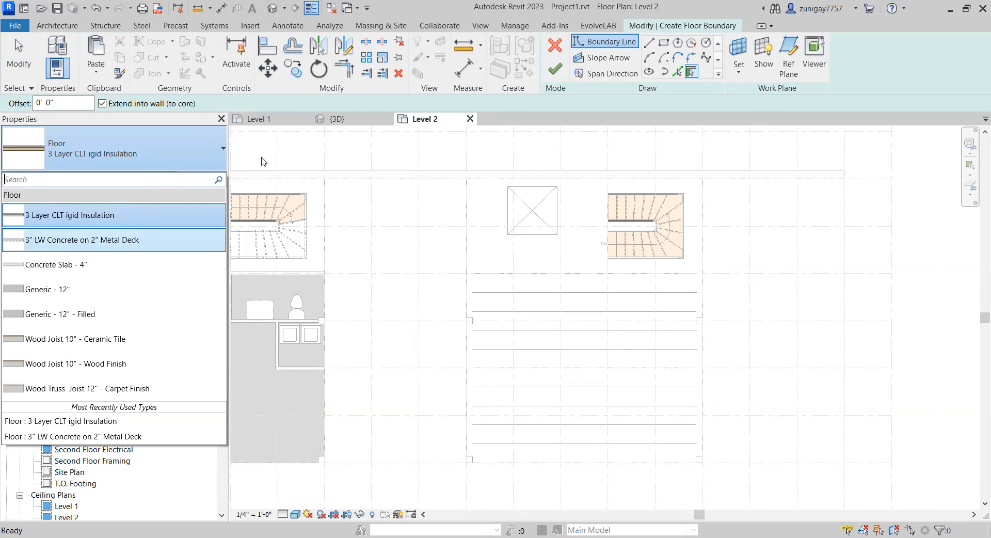
pyautogui.click(261, 157)
pyautogui.click(199, 178)
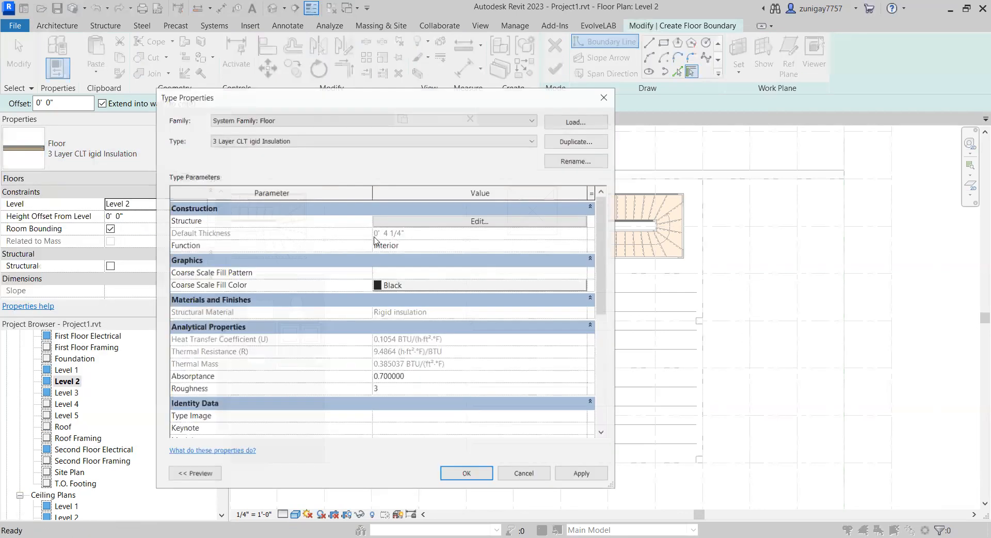
pyautogui.click(481, 223)
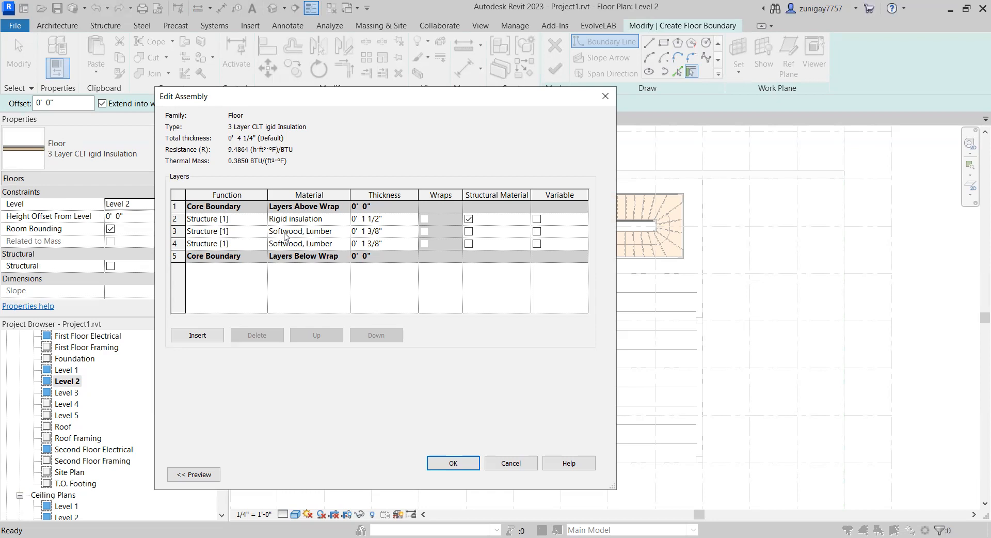
pyautogui.click(455, 464)
pyautogui.click(457, 475)
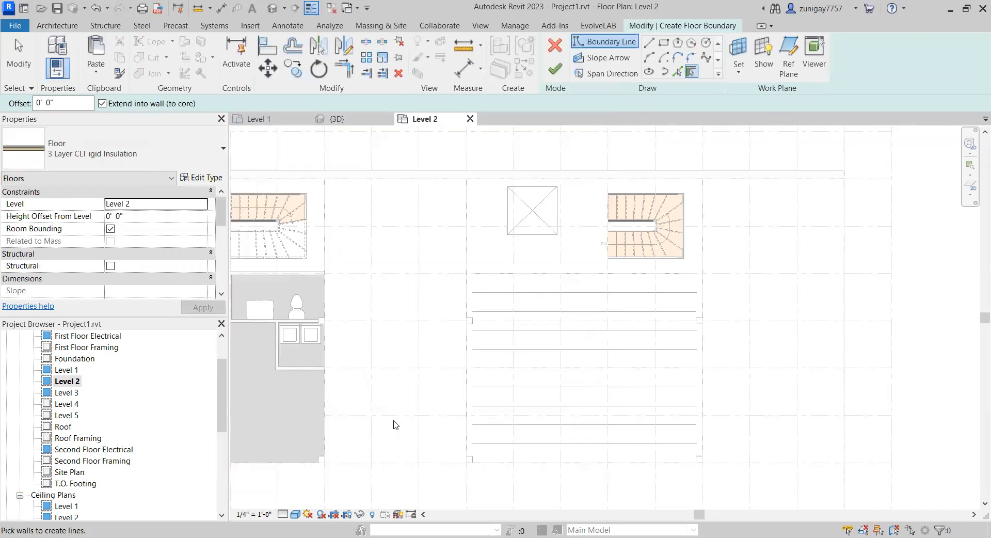
pyautogui.click(650, 43)
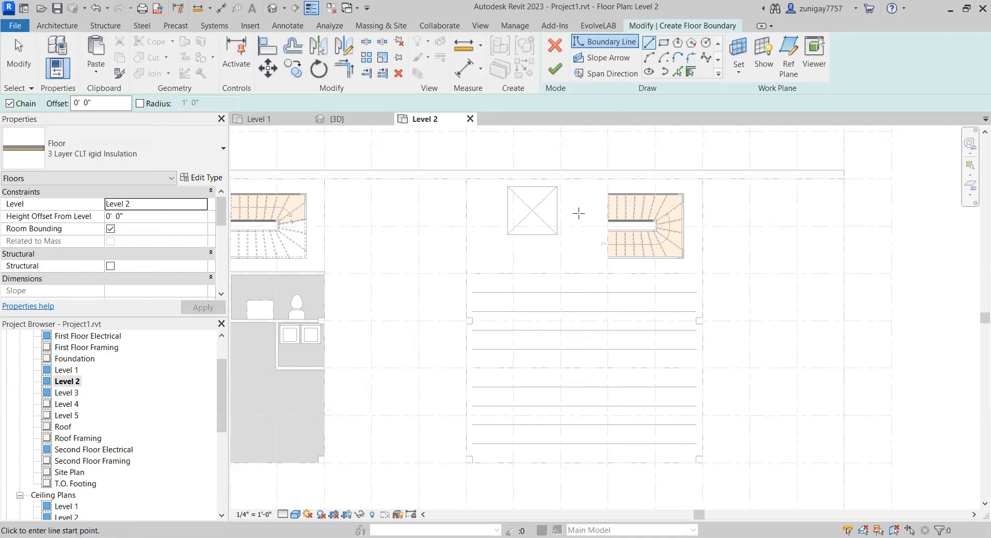
pyautogui.scroll(2, 577, 214)
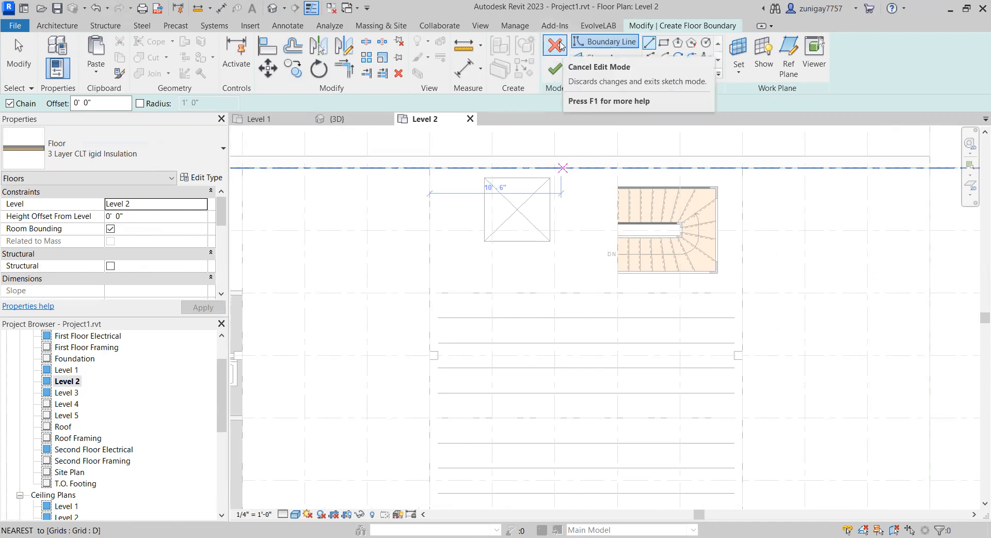
pyautogui.click(556, 45)
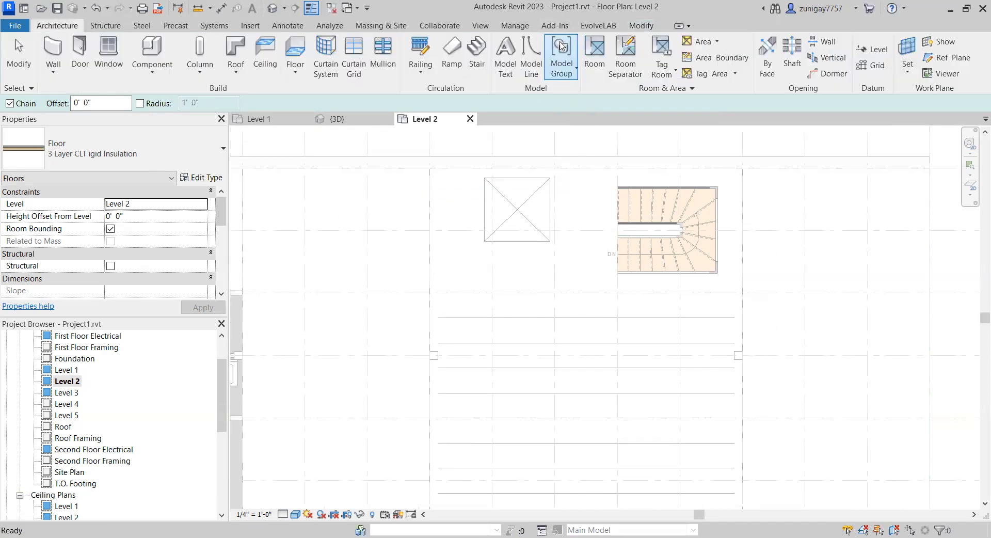
pyautogui.scroll(-2, 576, 214)
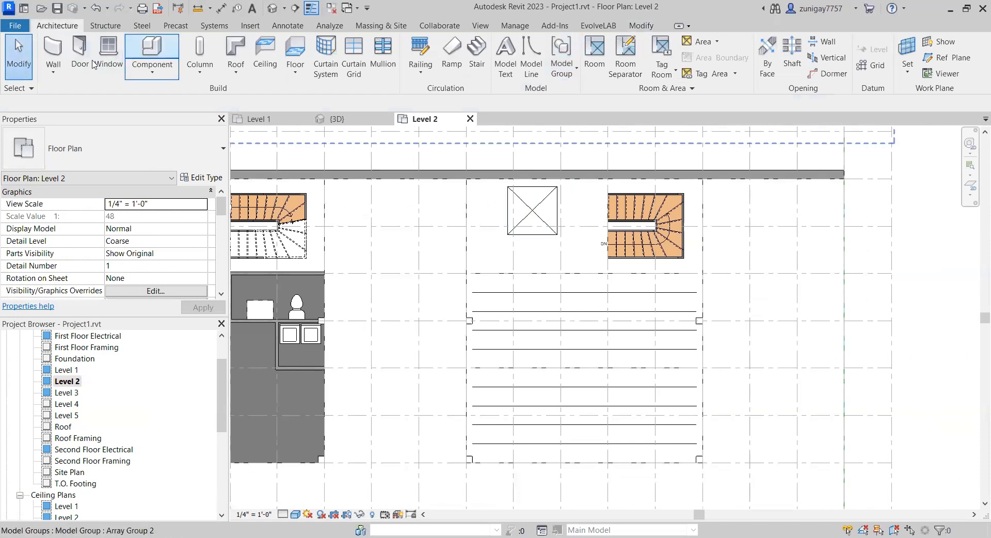
# Step: Start a wall with the MassTimber- 4" type and review its layer structure
pyautogui.click(52, 52)
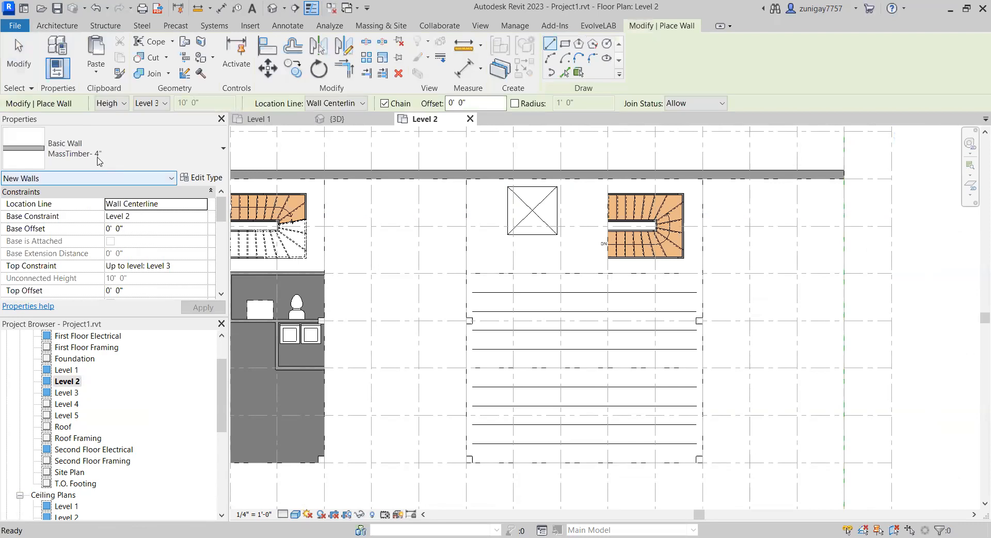
pyautogui.click(111, 150)
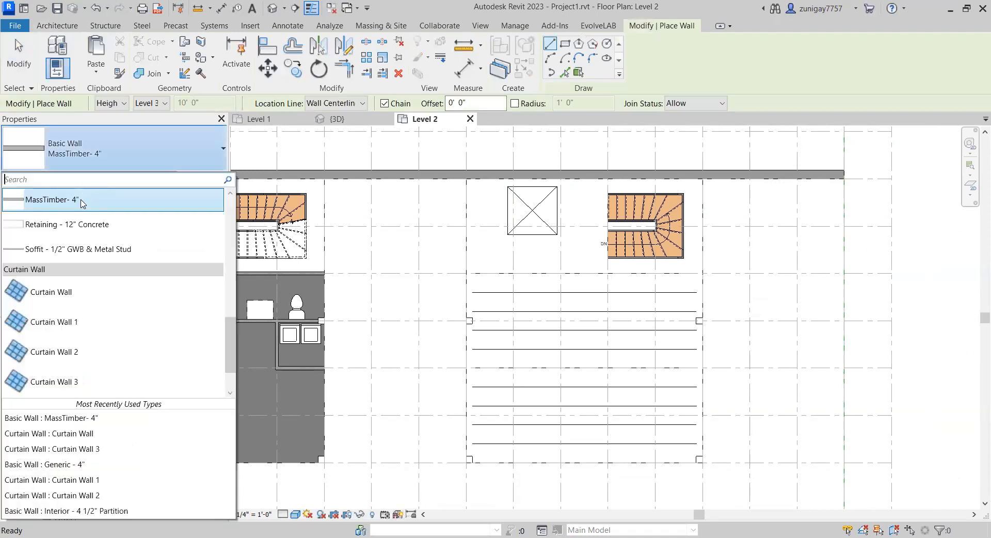
pyautogui.scroll(2, 82, 203)
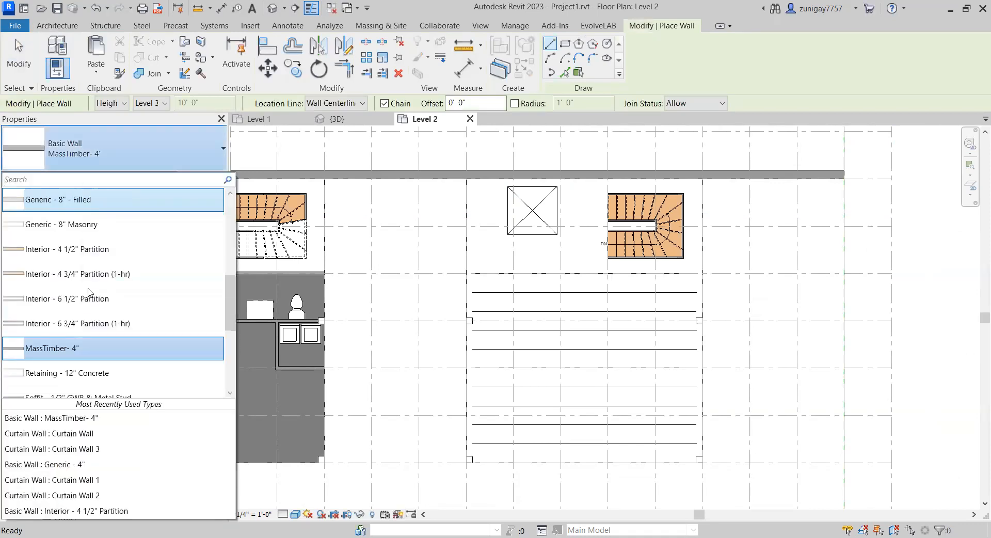
pyautogui.scroll(-1, 98, 287)
pyautogui.moveTo(108, 280)
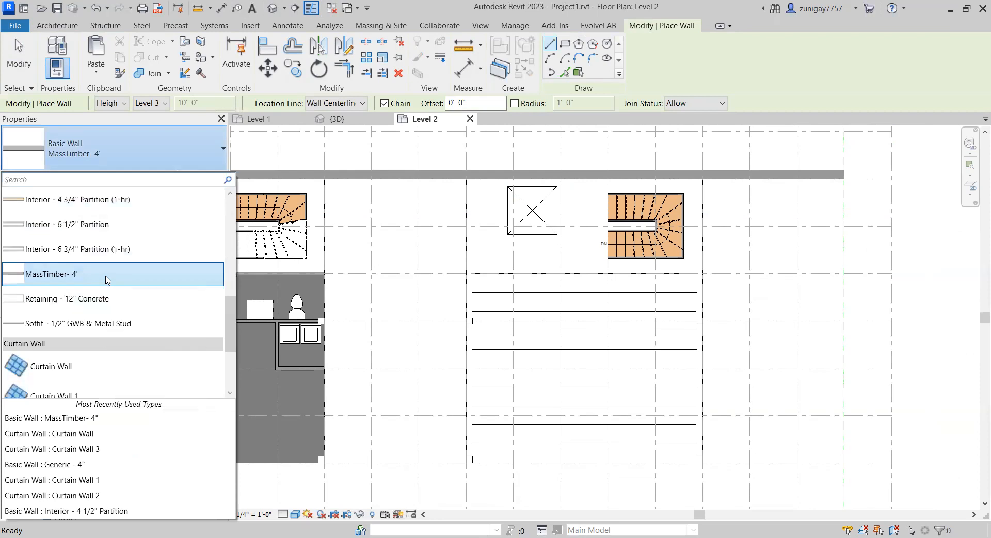
pyautogui.click(108, 279)
pyautogui.click(204, 178)
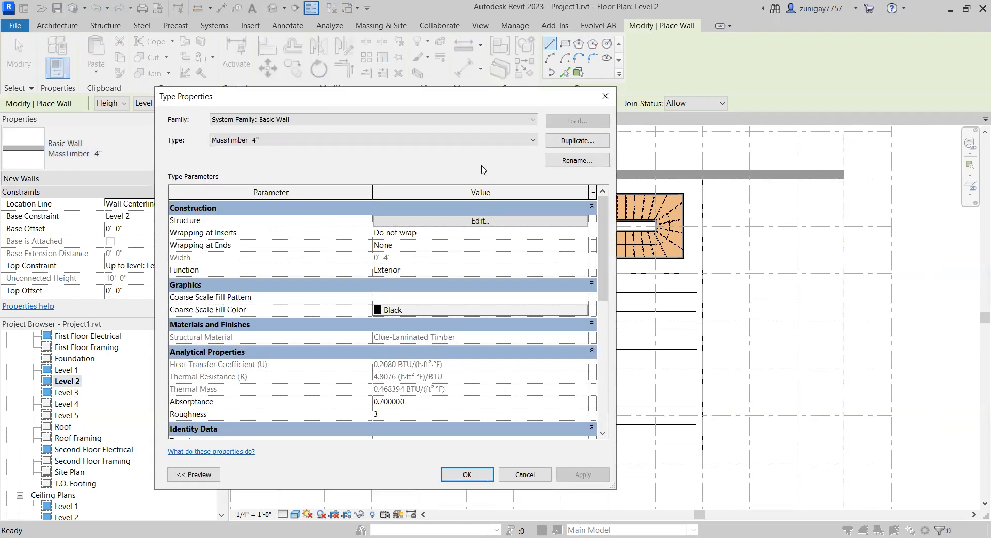
pyautogui.click(501, 221)
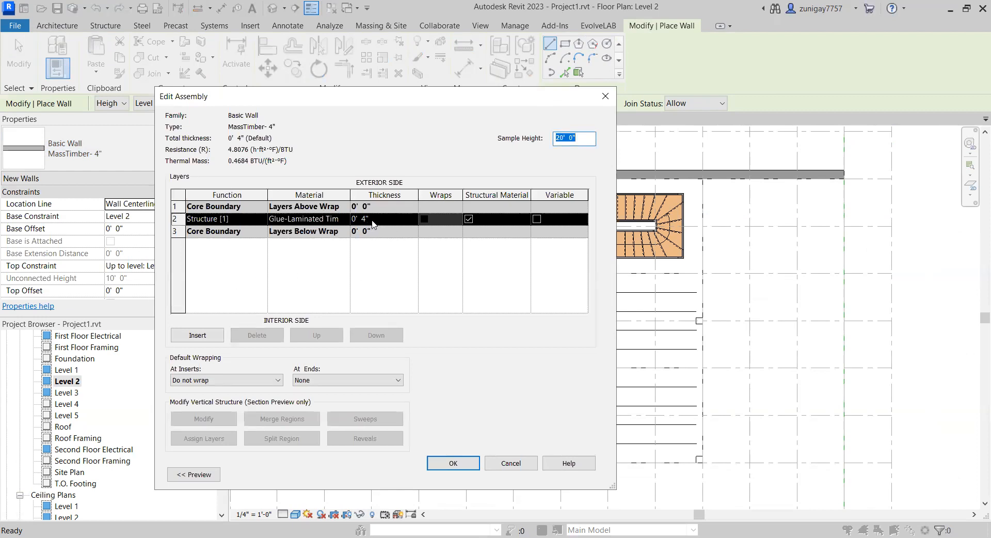
pyautogui.click(445, 466)
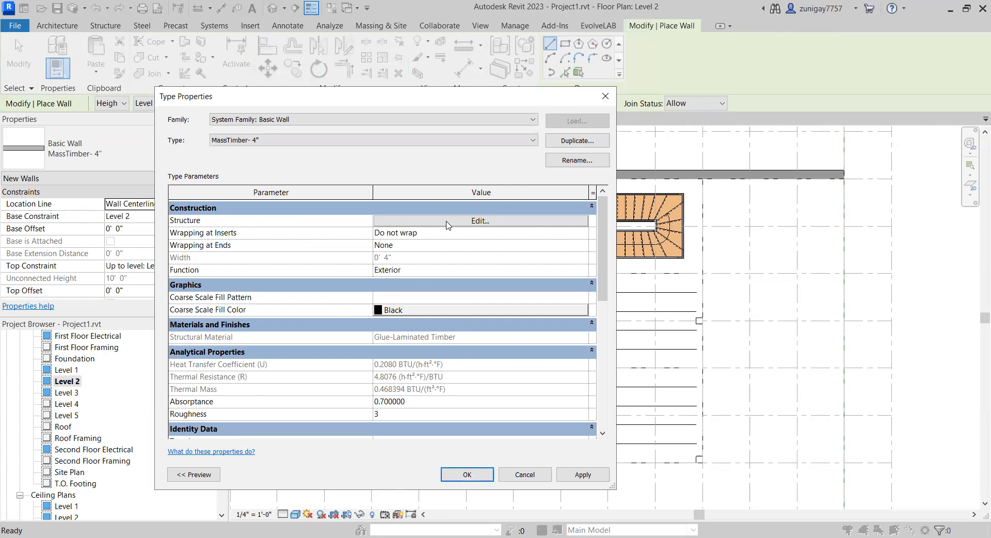
pyautogui.click(480, 482)
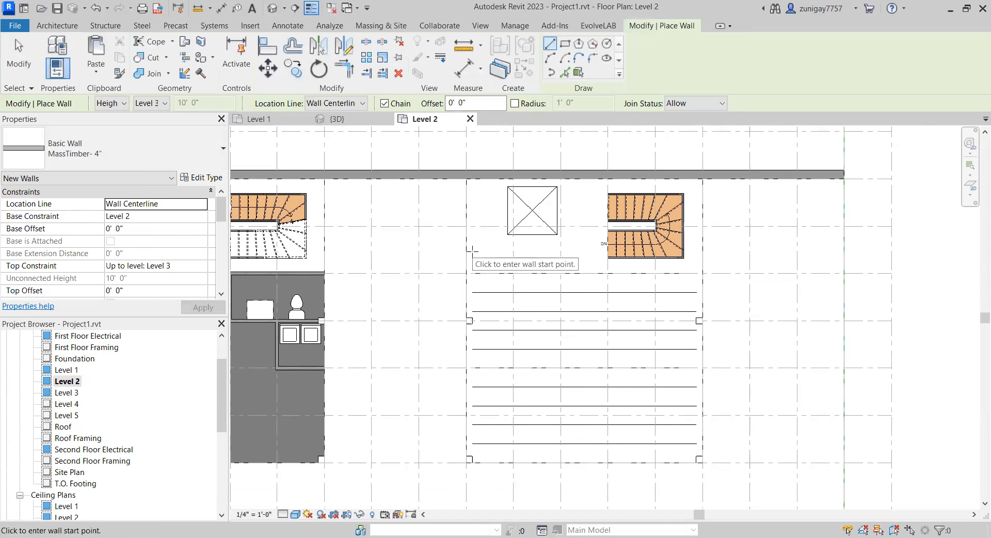
# Step: Draw three chained walls enclosing the elevator against the back wall, about 6' 8" deep and about 6' wide
pyautogui.scroll(4, 537, 202)
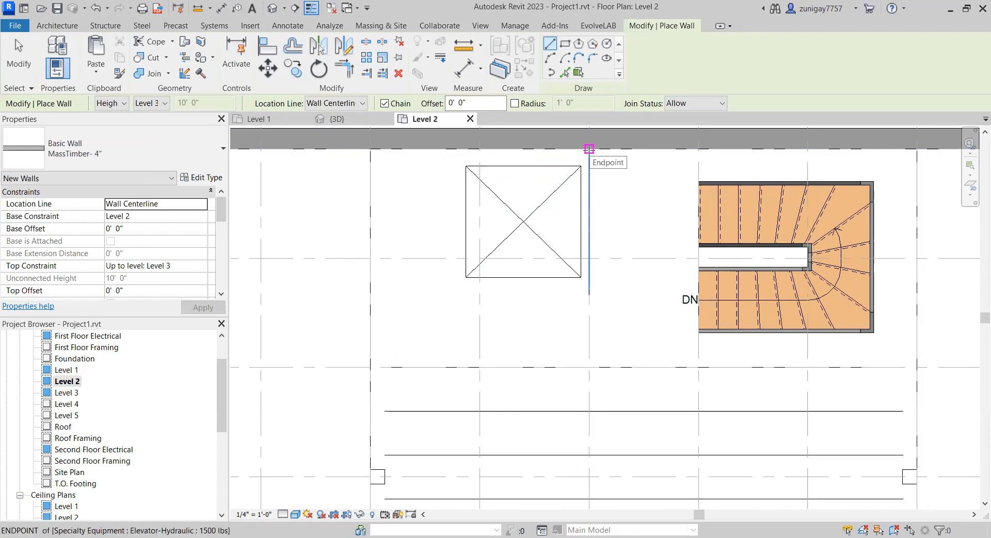
pyautogui.click(589, 149)
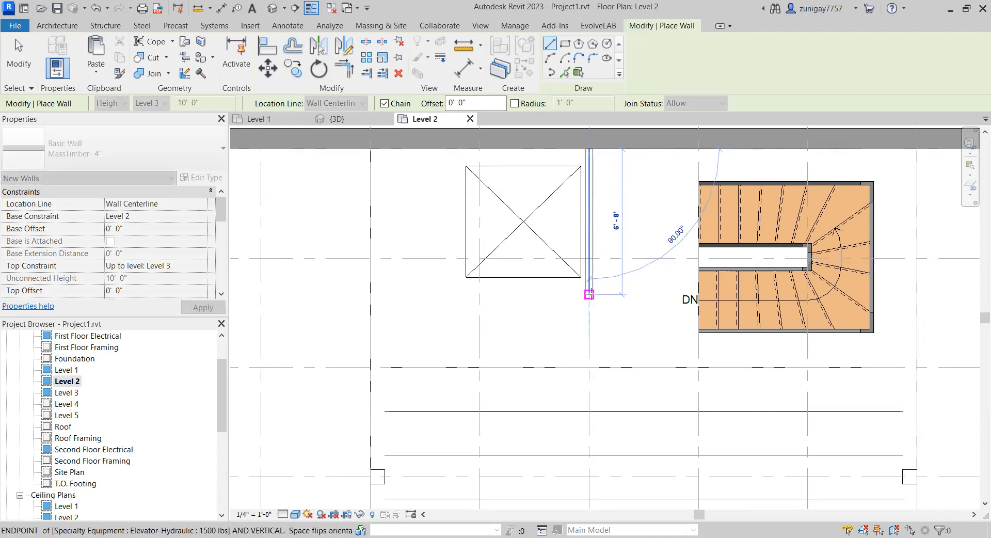
pyautogui.click(590, 295)
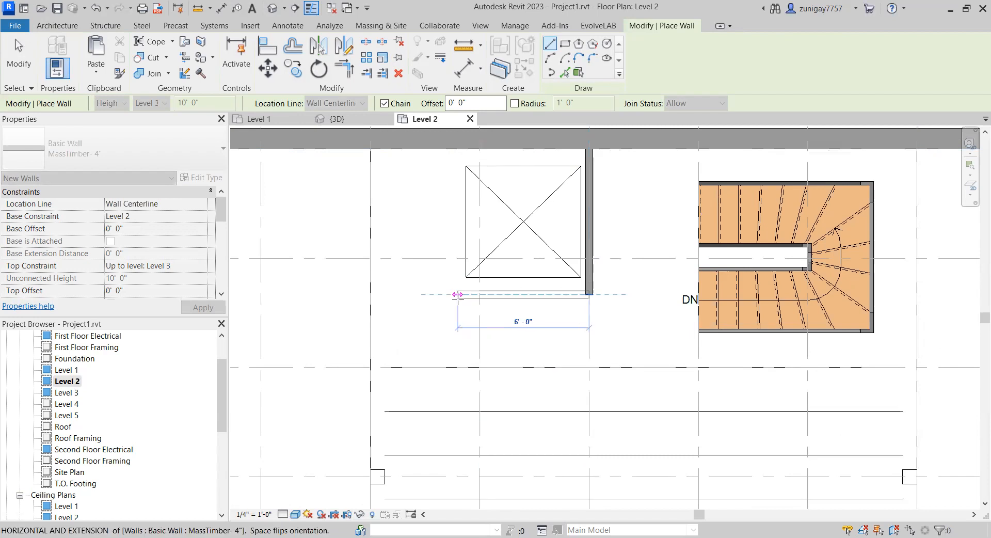
pyautogui.click(463, 295)
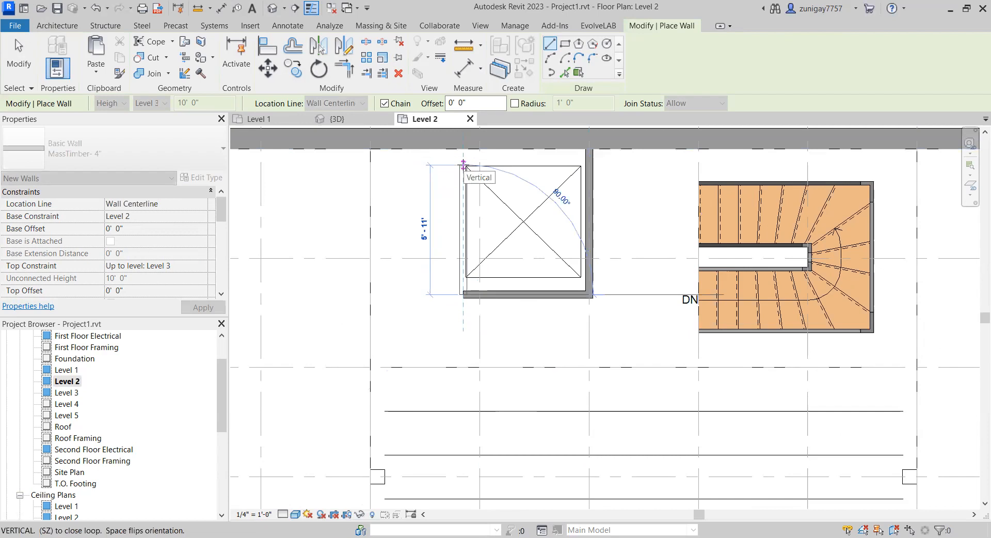
pyautogui.click(463, 149)
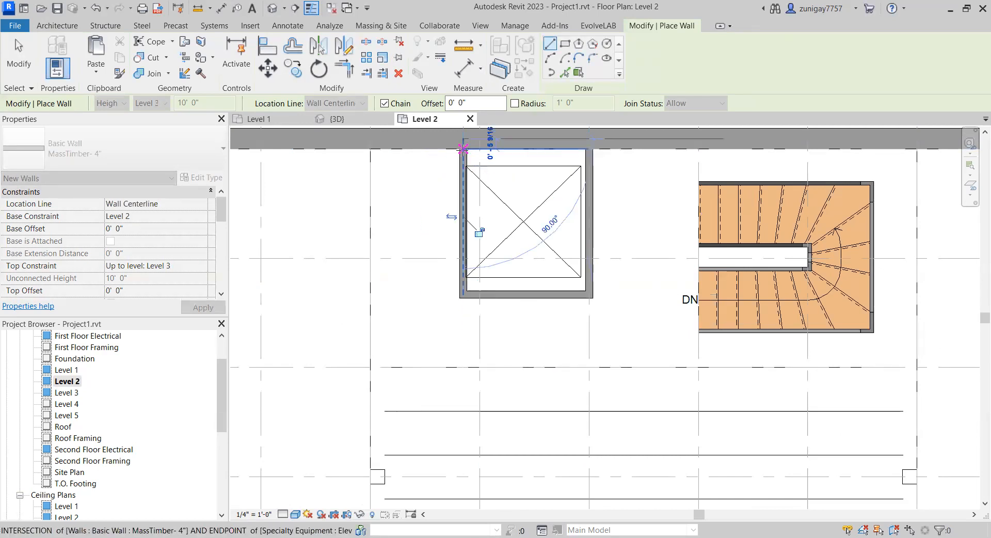
pyautogui.click(18, 47)
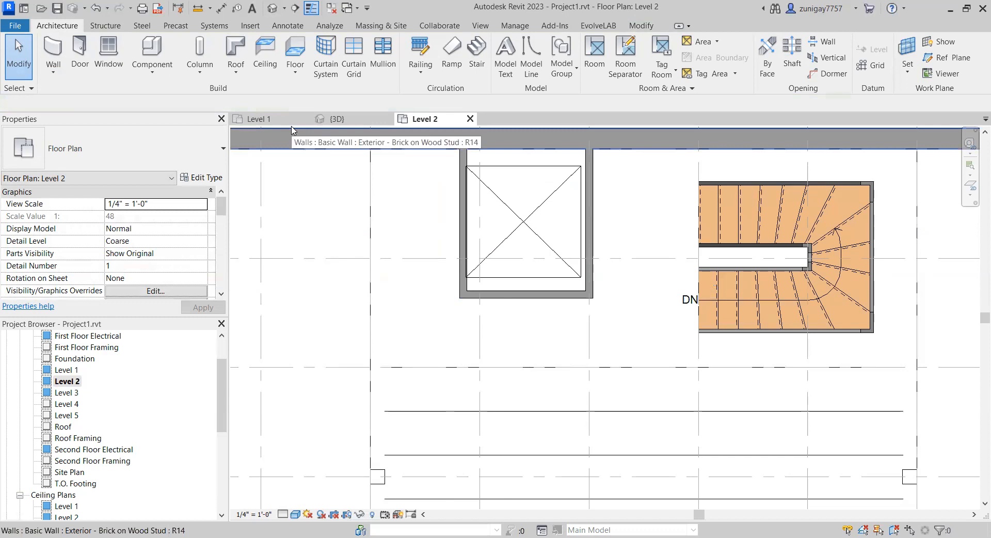
# Step: Set the top constraint of the three elevator shaft walls to Up to level: Roof
pyautogui.click(458, 194)
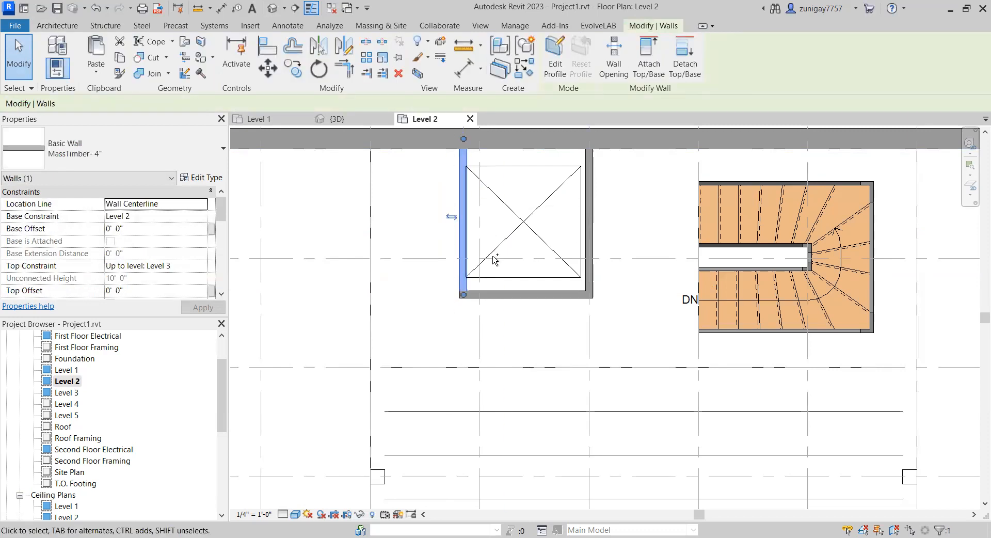
pyautogui.keyDown('ctrl'); pyautogui.click(520, 298); pyautogui.keyUp('ctrl')
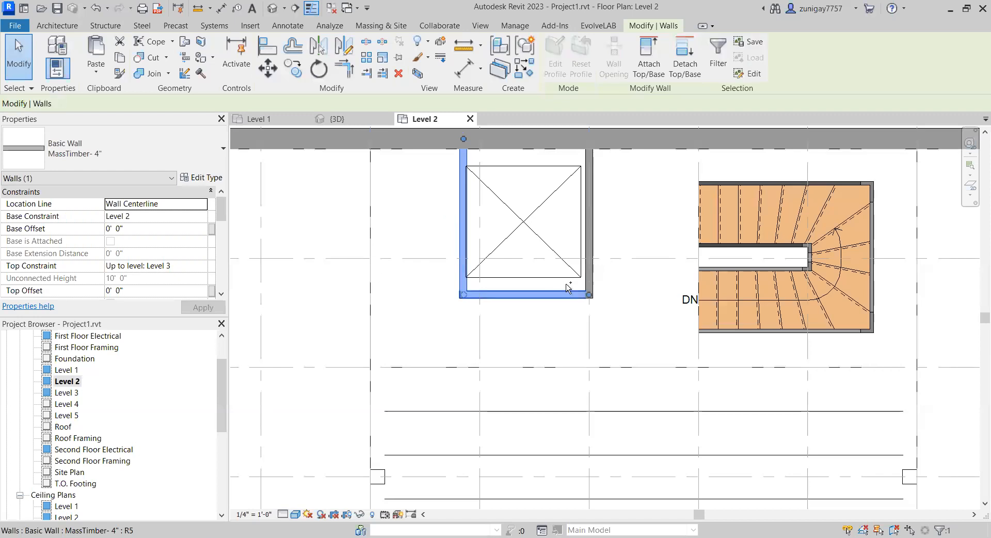
pyautogui.keyDown('ctrl'); pyautogui.click(591, 279); pyautogui.keyUp('ctrl')
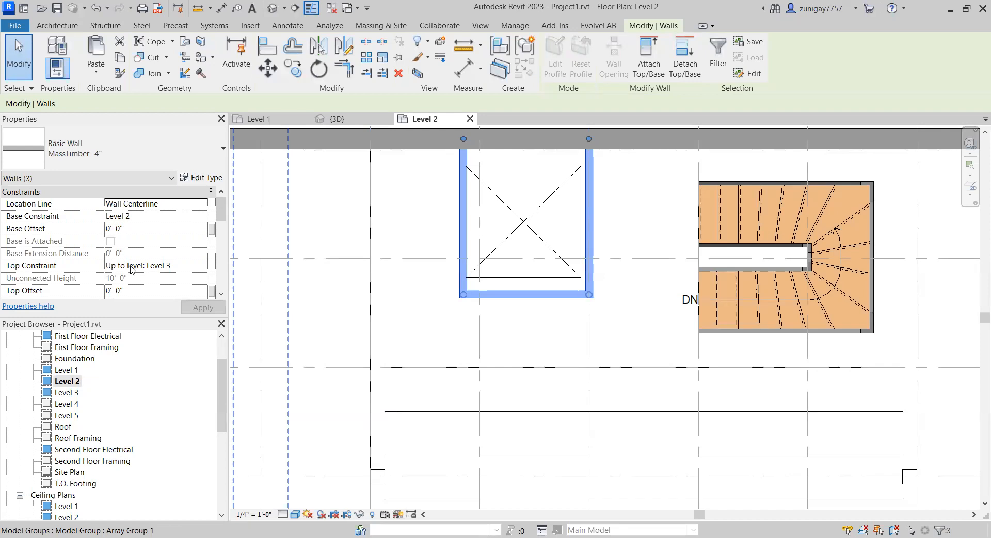
pyautogui.scroll(-2, 183, 265)
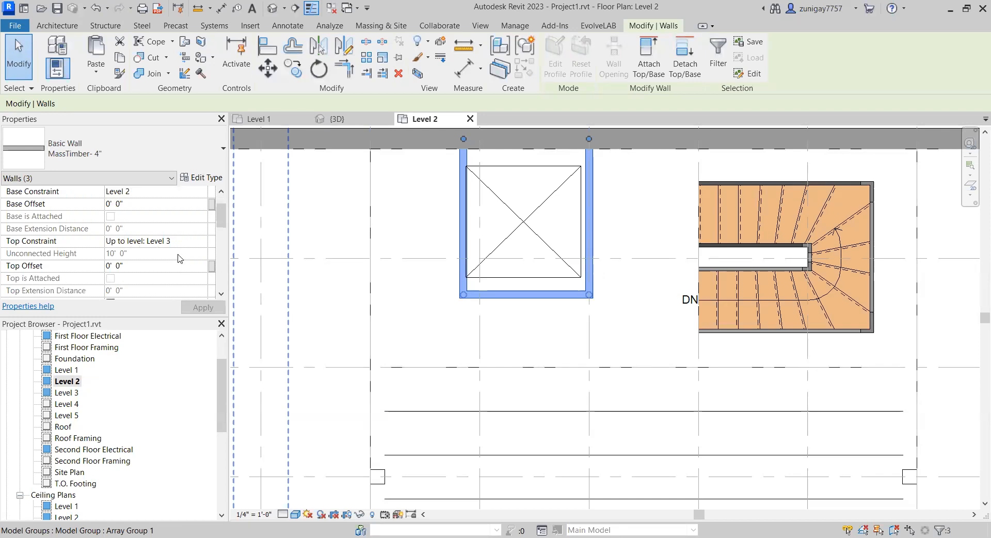
pyautogui.click(200, 244)
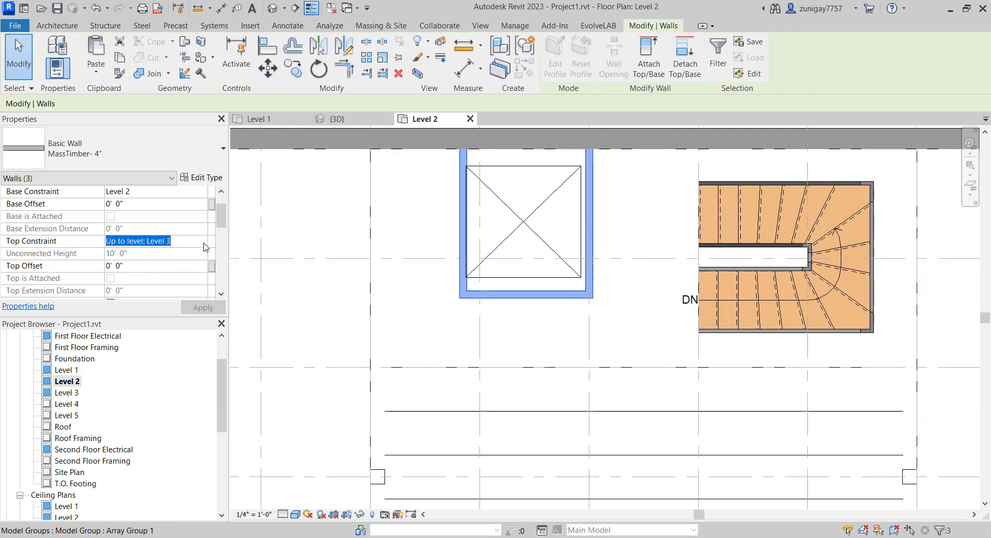
pyautogui.click(201, 242)
pyautogui.scroll(-1, 171, 286)
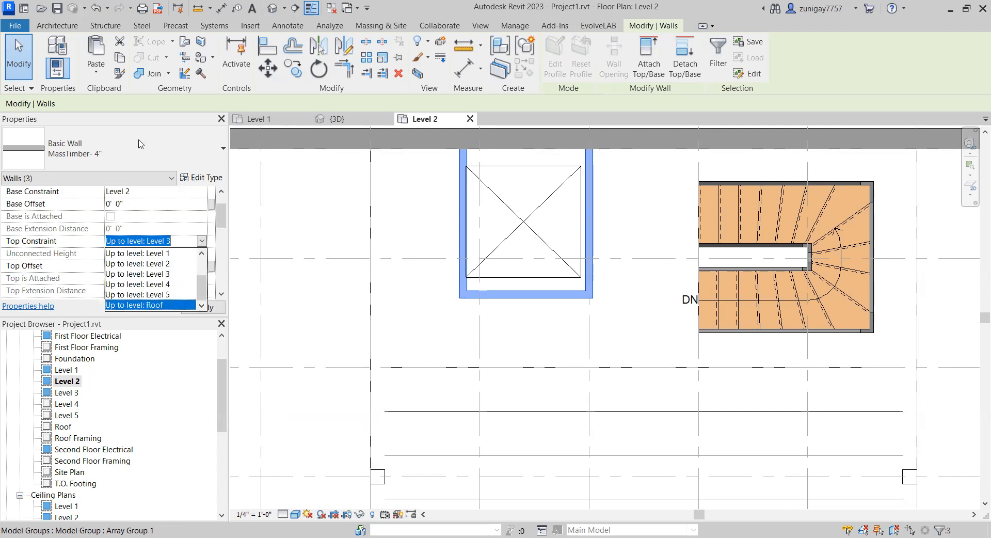
pyautogui.click(173, 305)
# Step: Set the base constraint of the three shaft walls to Level 1 and apply the change
pyautogui.click(194, 192)
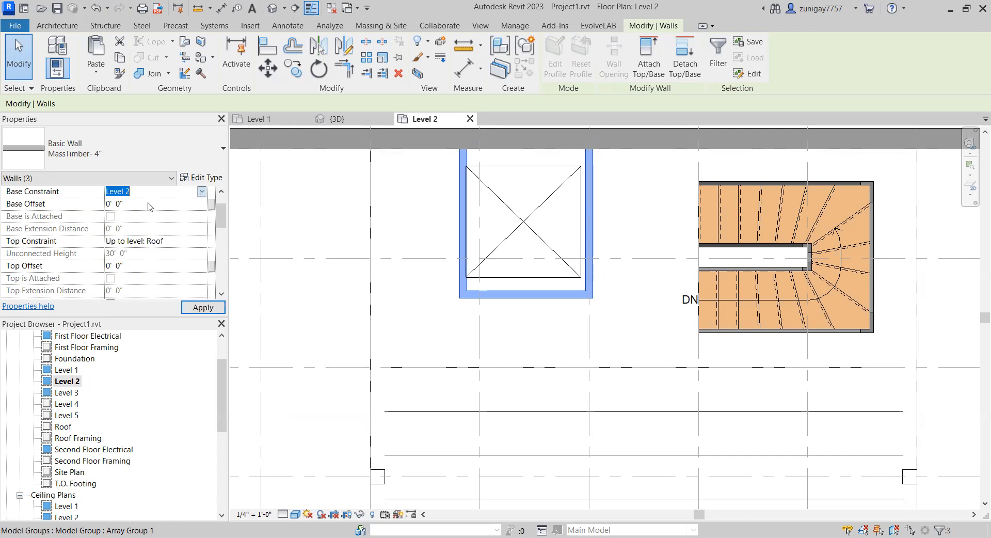
pyautogui.click(202, 192)
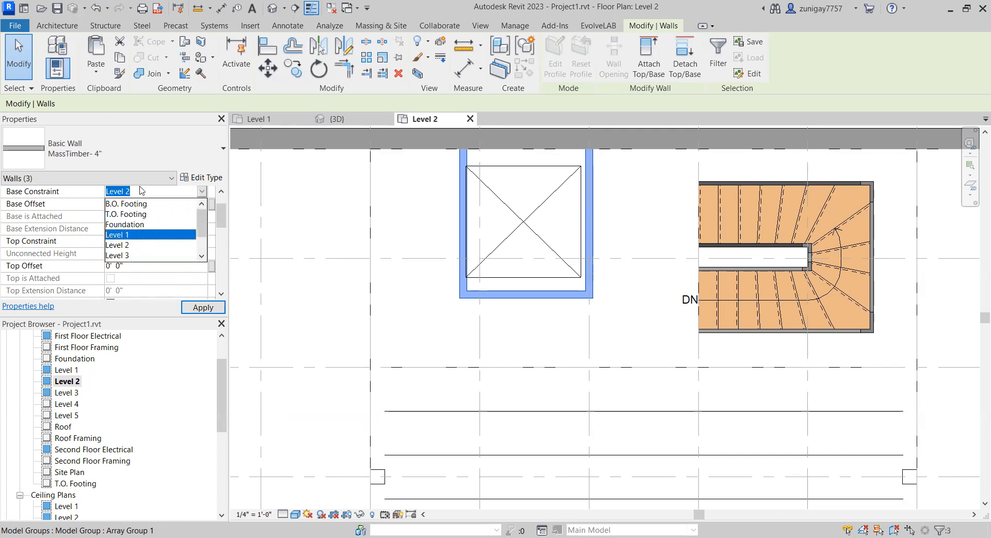
pyautogui.click(137, 234)
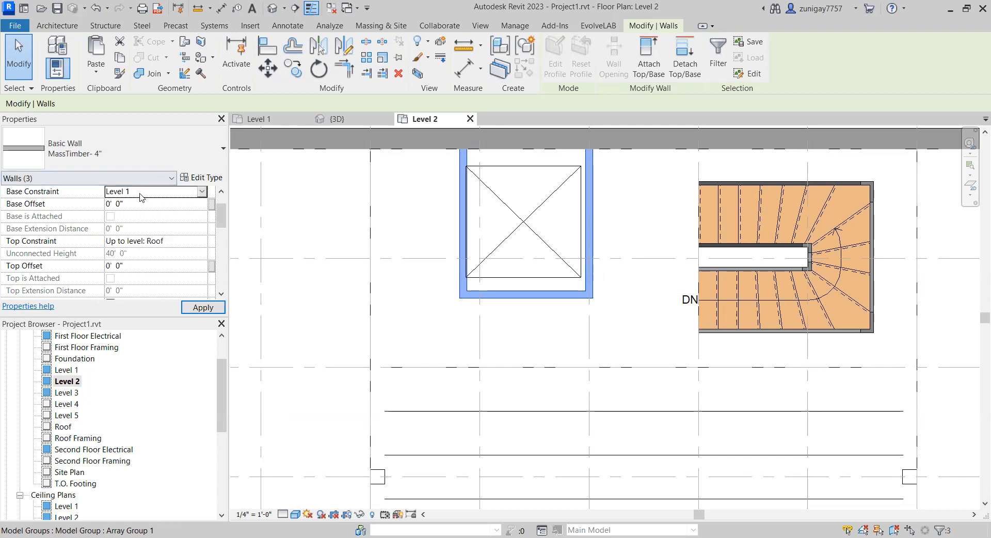
pyautogui.click(190, 308)
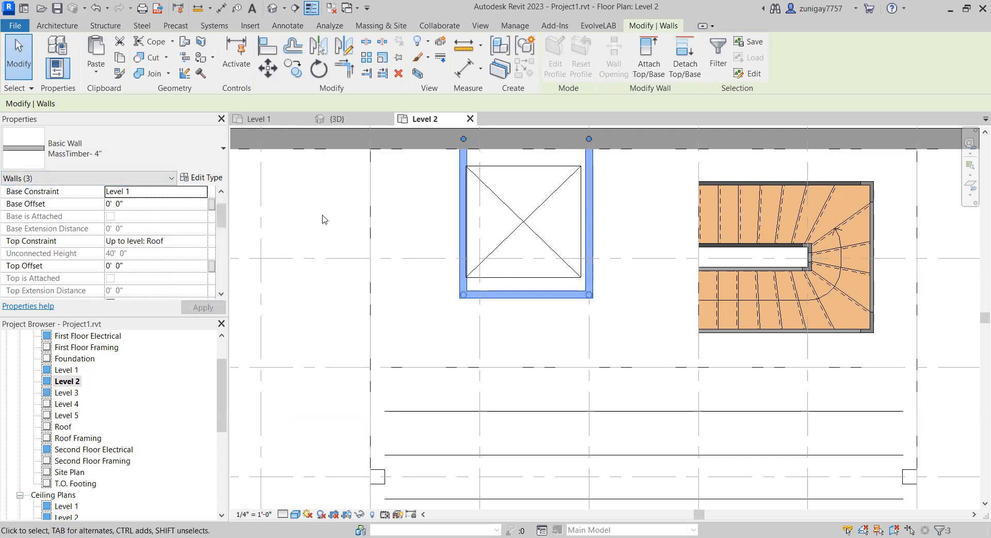
# Step: Examine the height of the elevator shaft walls against the floor framing in the 3D view
pyautogui.click(352, 119)
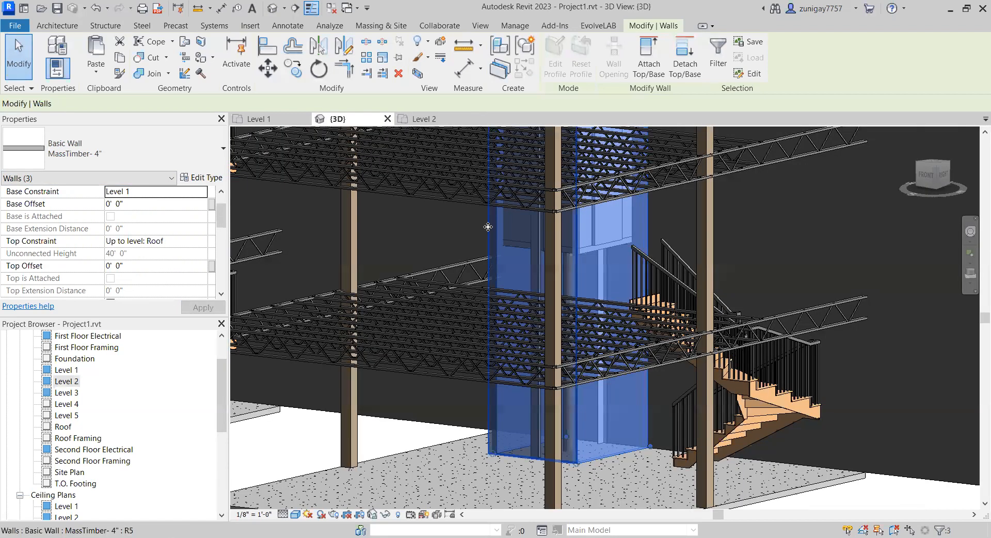
pyautogui.scroll(-2, 501, 294)
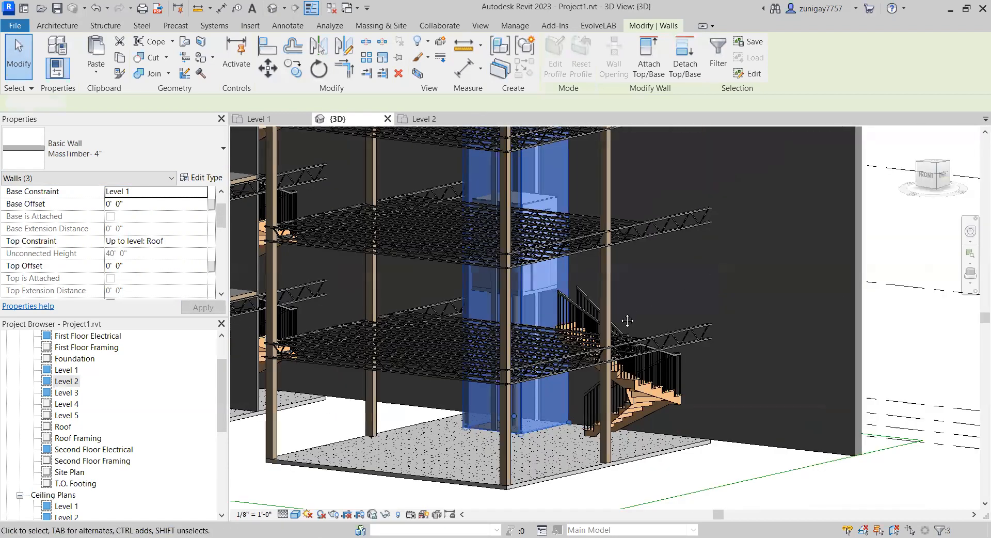
pyautogui.press('Escape')
pyautogui.moveTo(627, 320); pyautogui.dragTo(617, 348, button='middle')
pyautogui.scroll(-1, 617, 349)
pyautogui.scroll(2, 613, 342)
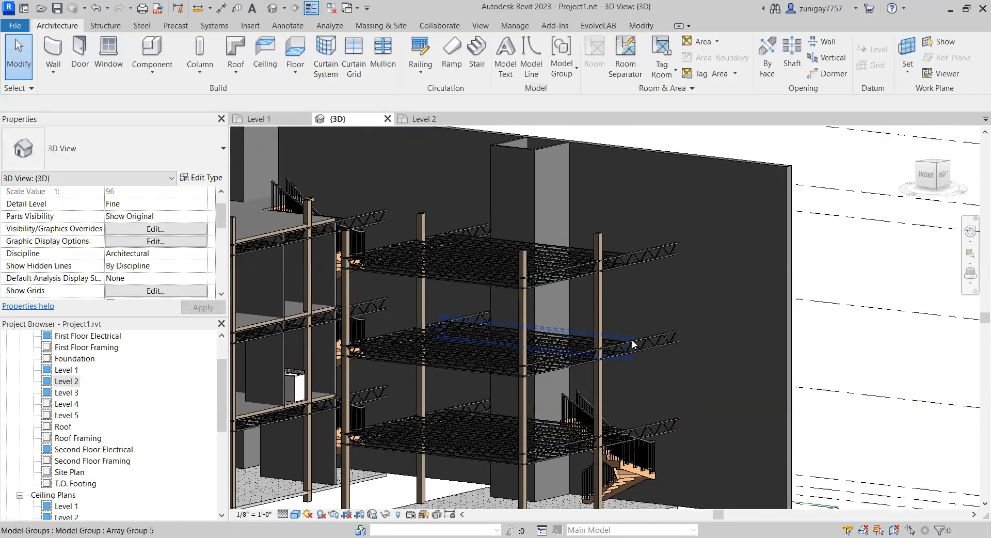
# Step: On the Level 2 plan, start a 3 Layer CLT igid Insulation floor and draw its boundary around three sides of the elevator shaft
pyautogui.click(426, 119)
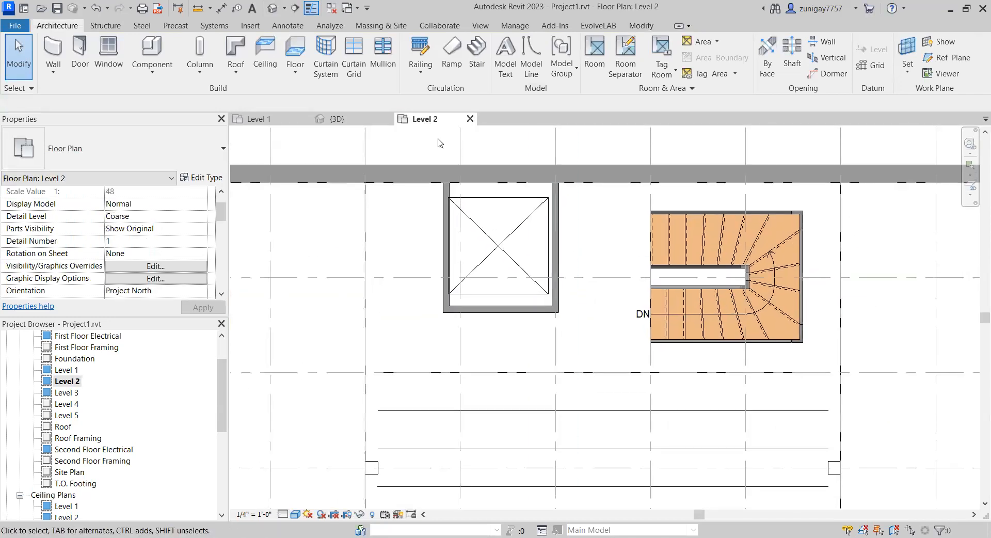
pyautogui.click(296, 49)
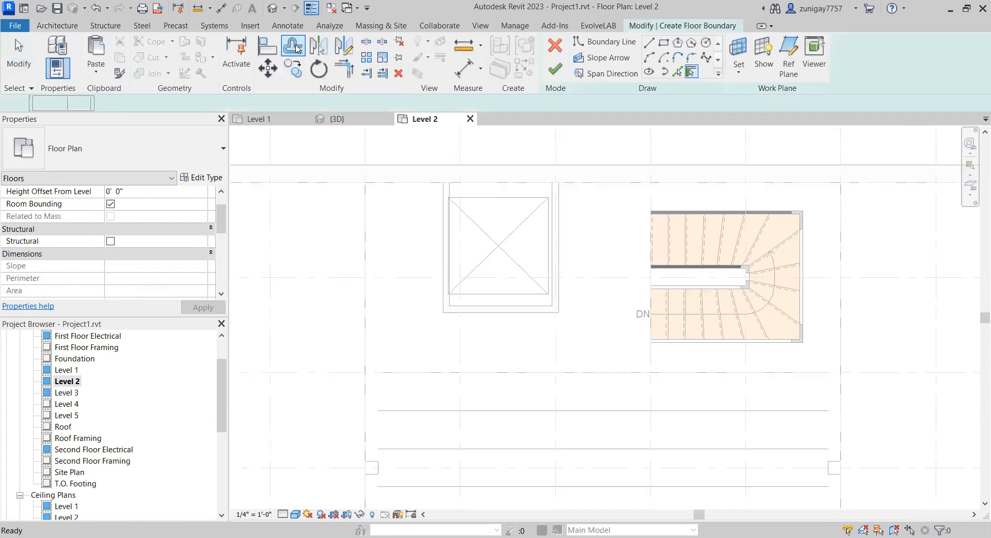
pyautogui.click(649, 43)
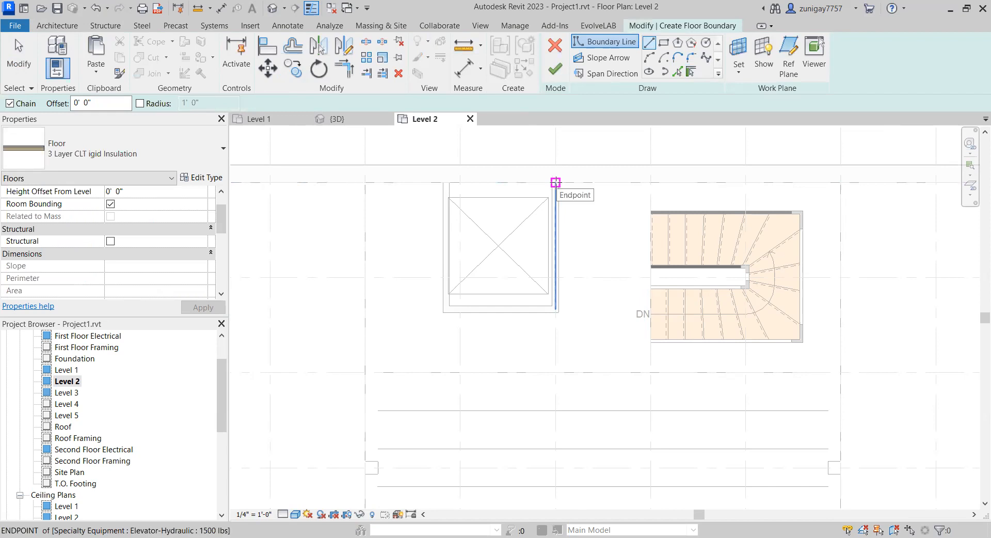
pyautogui.click(556, 183)
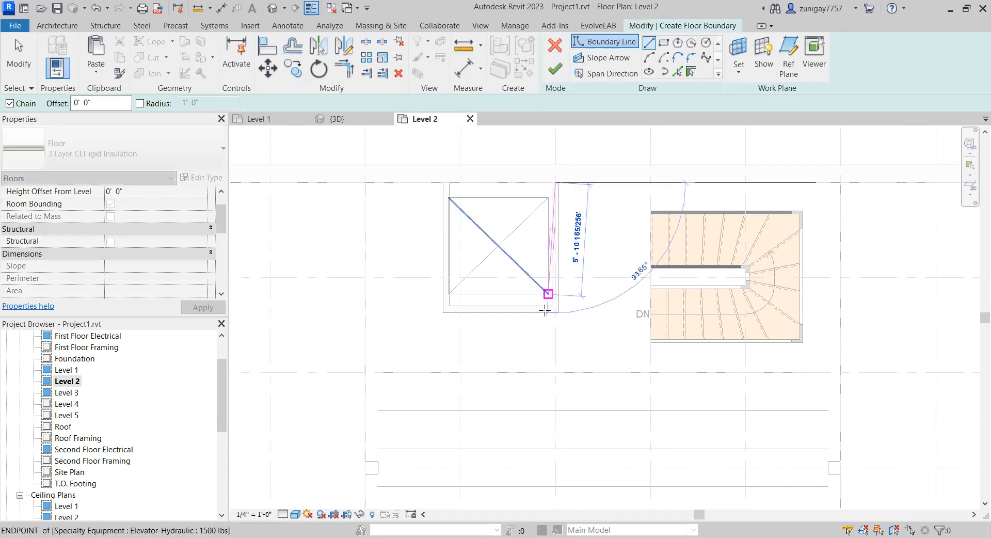
pyautogui.scroll(4, 557, 313)
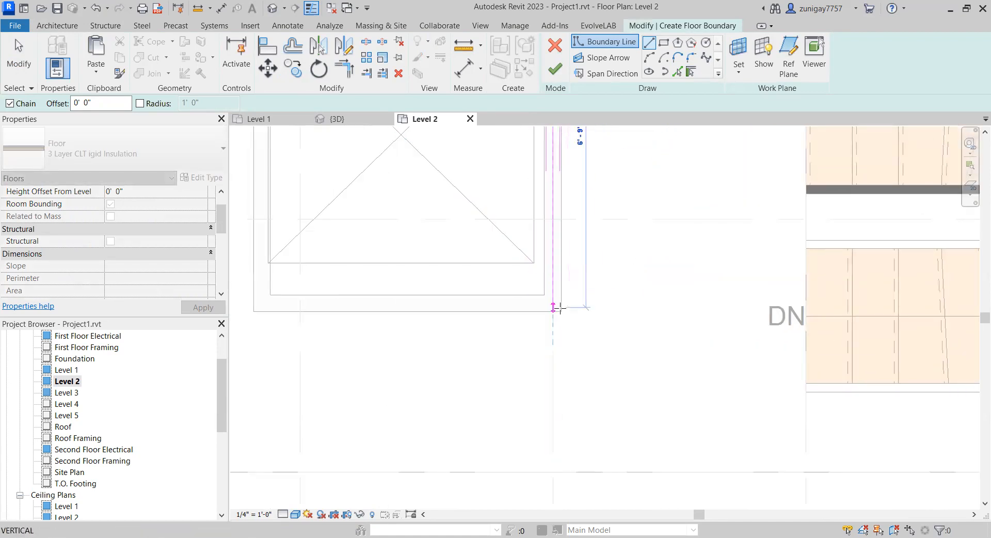
pyautogui.click(553, 312)
pyautogui.moveTo(365, 307); pyautogui.dragTo(527, 316, button='middle')
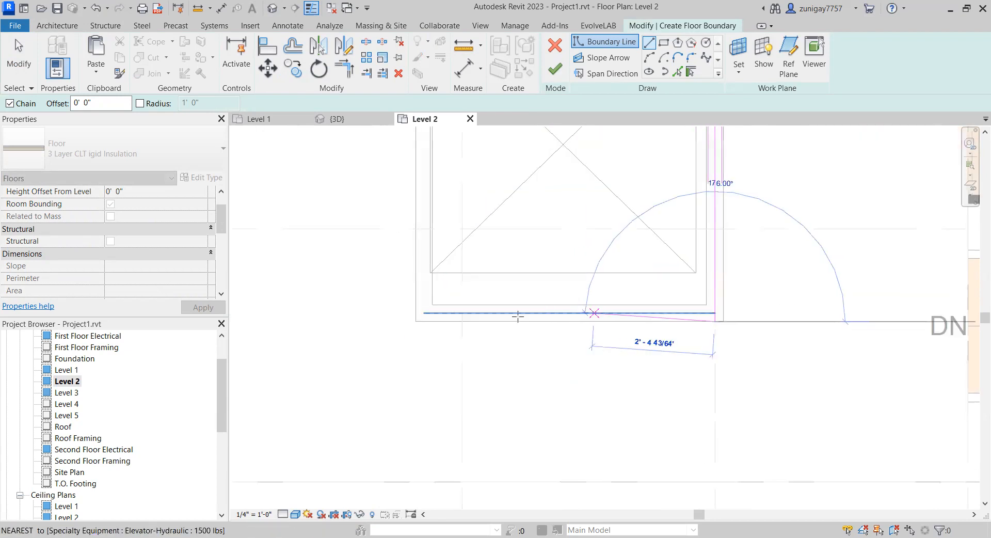
pyautogui.click(416, 321)
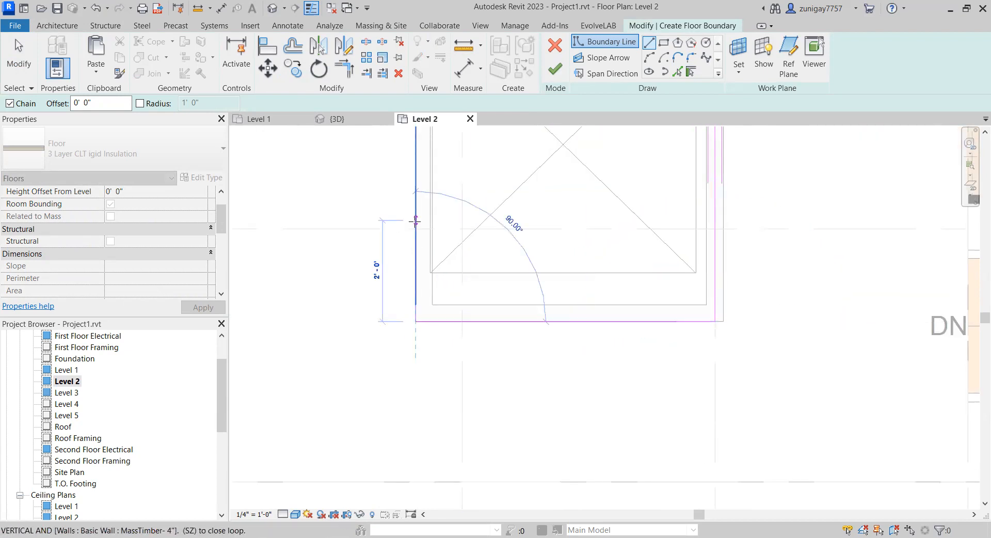
pyautogui.moveTo(416, 220); pyautogui.dragTo(428, 394, button='middle')
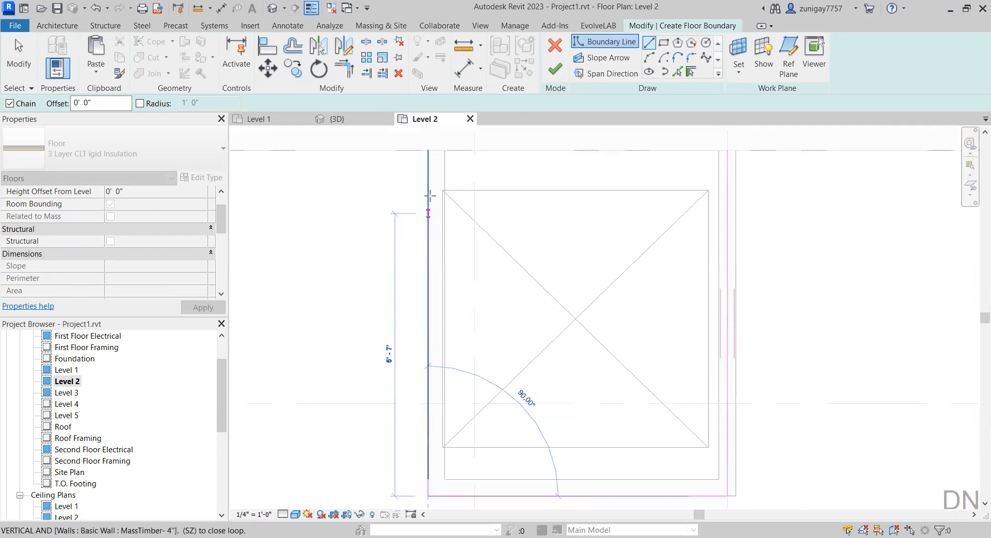
pyautogui.click(429, 151)
# Step: Extend the floor boundary about 4' 1" along the back wall to the bay edge, then about 14' 8" toward the elevator-side column
pyautogui.scroll(-3, 443, 191)
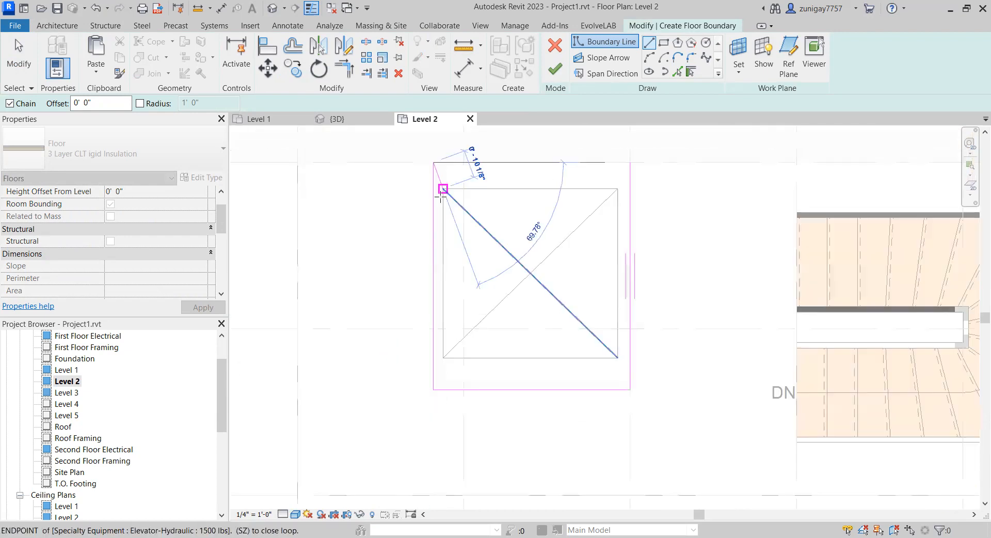
pyautogui.moveTo(496, 204); pyautogui.dragTo(508, 201, button='middle')
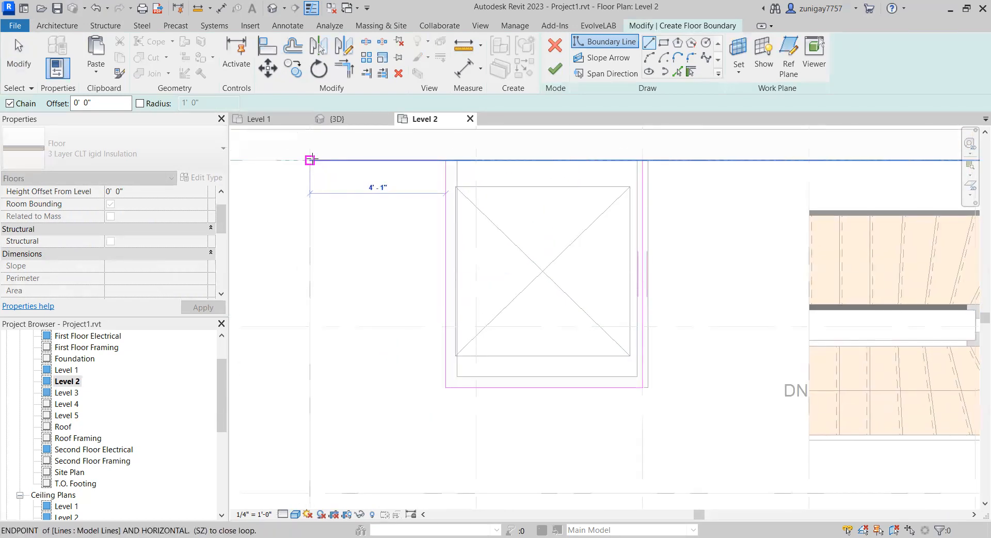
pyautogui.moveTo(325, 268); pyautogui.dragTo(366, 186, button='middle')
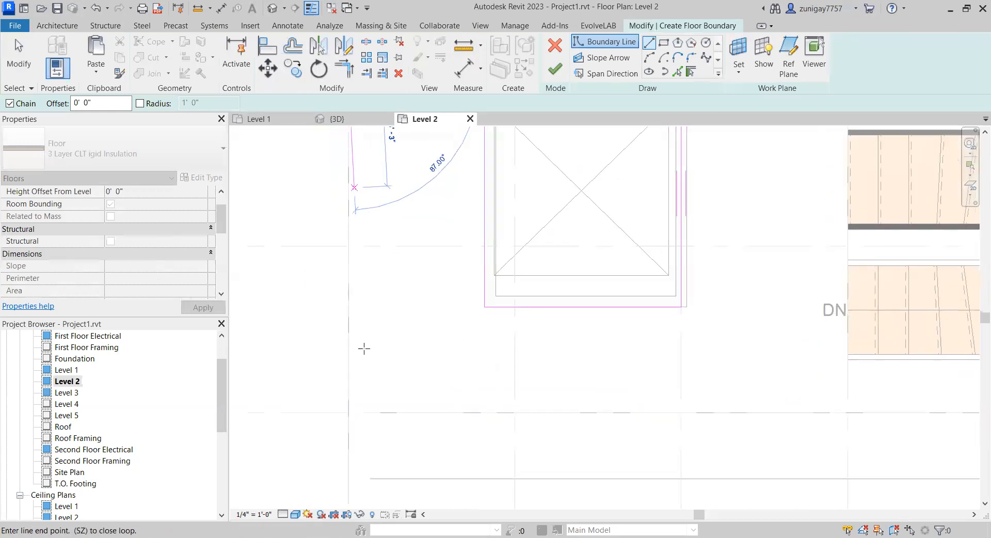
pyautogui.scroll(-3, 361, 379)
pyautogui.moveTo(361, 378); pyautogui.dragTo(356, 294, button='middle')
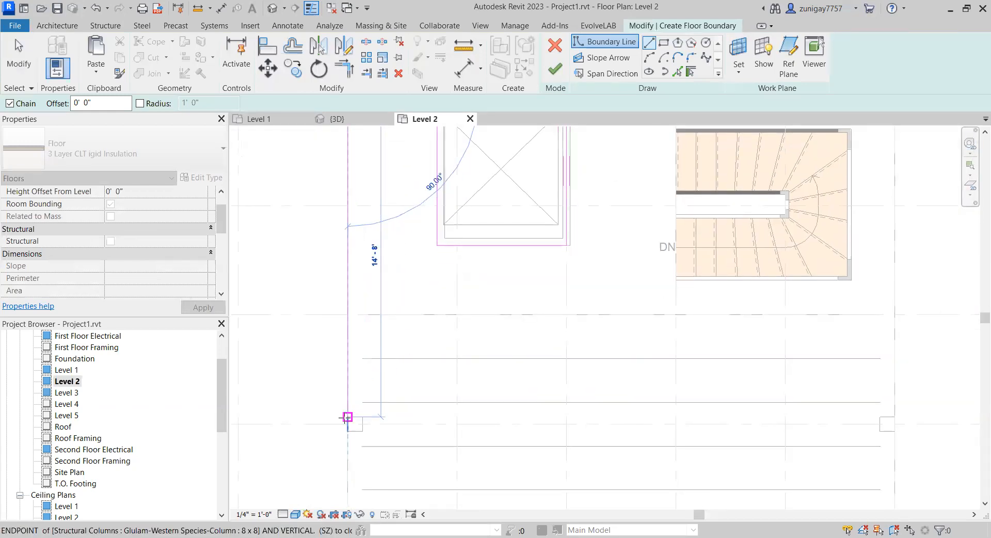
pyautogui.scroll(4, 348, 419)
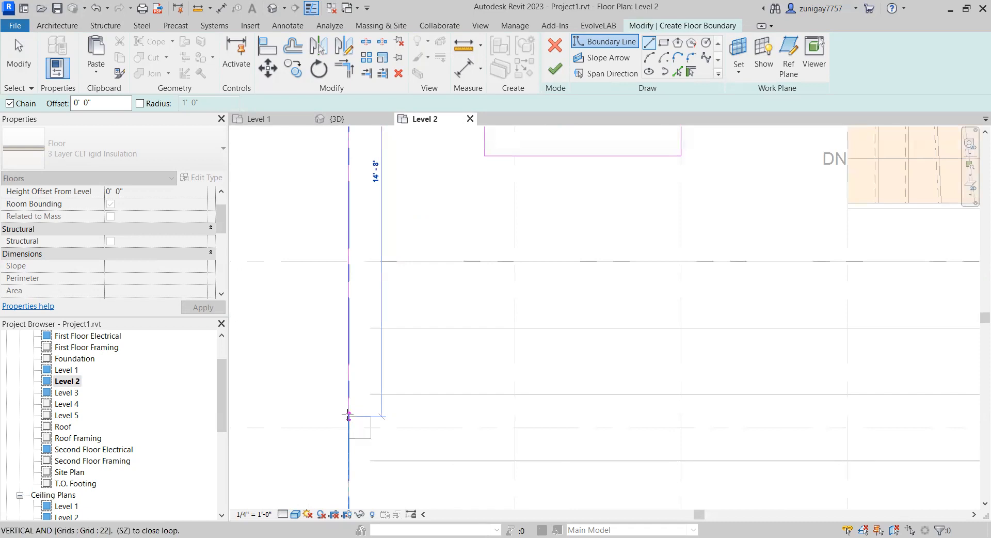
# Step: Notch the floor boundary around the 8 x 8 glulam column on the elevator-side edge of the bay
pyautogui.click(356, 421)
pyautogui.click(387, 416)
pyautogui.click(389, 456)
pyautogui.click(350, 456)
# Step: Continue the floor boundary to the front corner of the bay and draw the 25' front edge to the opposite corner
pyautogui.moveTo(355, 442); pyautogui.dragTo(376, 270, button='middle')
pyautogui.scroll(-3, 379, 296)
pyautogui.moveTo(398, 305); pyautogui.dragTo(380, 166, button='middle')
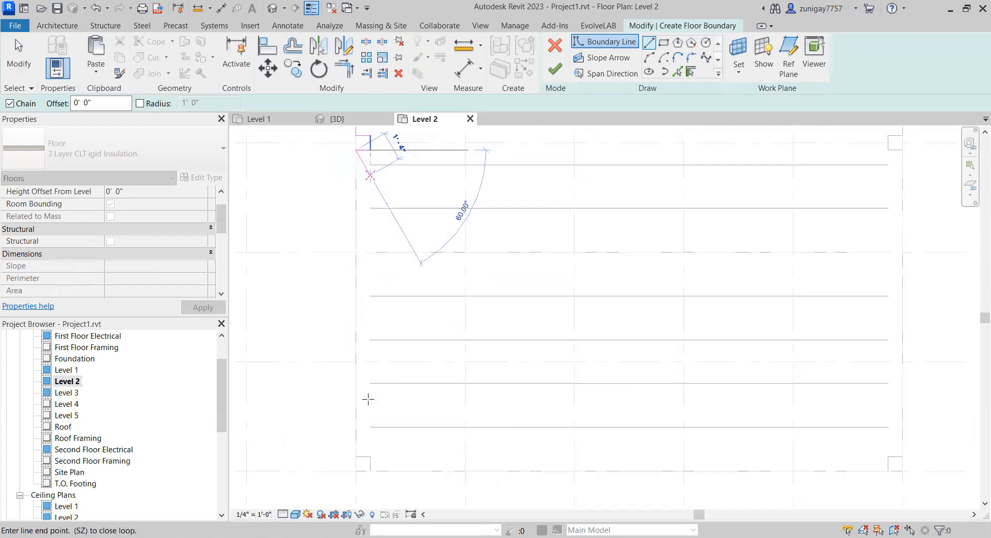
pyautogui.click(357, 463)
pyautogui.moveTo(671, 454); pyautogui.dragTo(530, 438, button='middle')
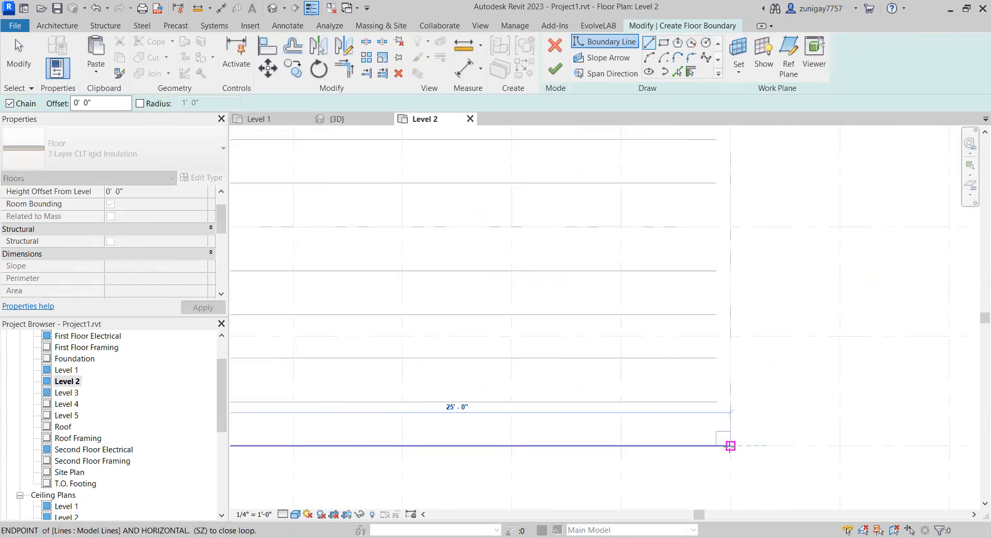
pyautogui.click(730, 445)
# Step: Draw the floor boundary along the stair-side edge to the middle column and notch it around that column
pyautogui.moveTo(734, 213); pyautogui.dragTo(728, 381, button='middle')
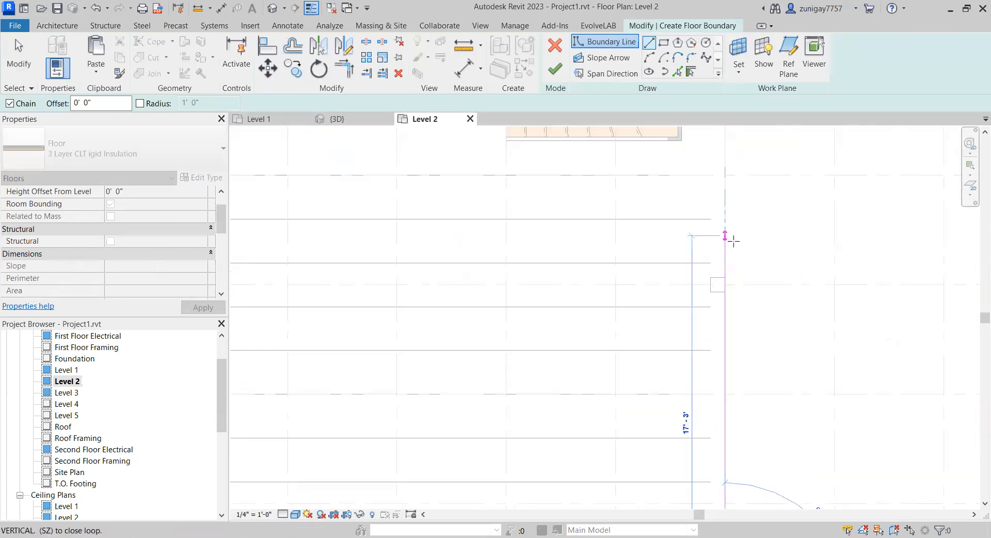
pyautogui.click(726, 291)
pyautogui.click(710, 291)
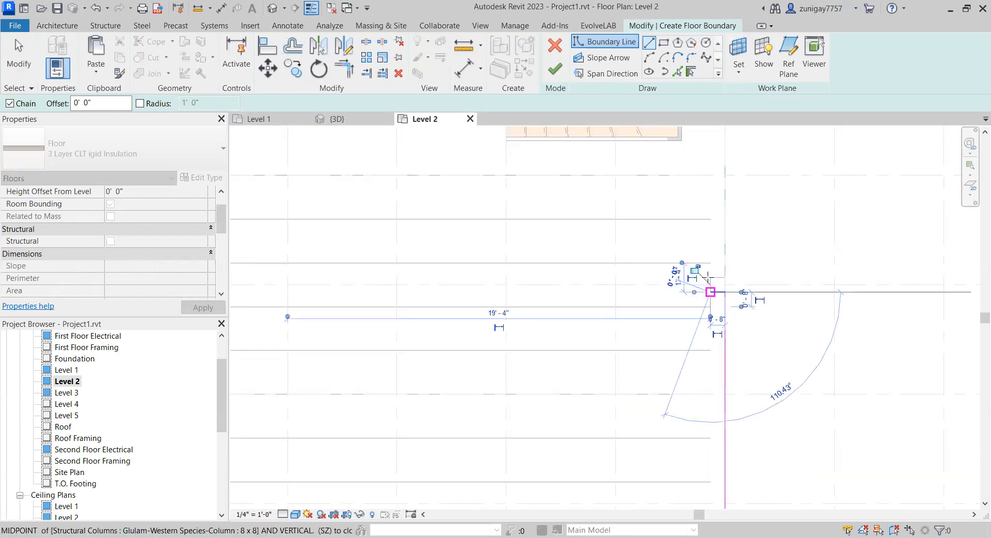
pyautogui.click(711, 278)
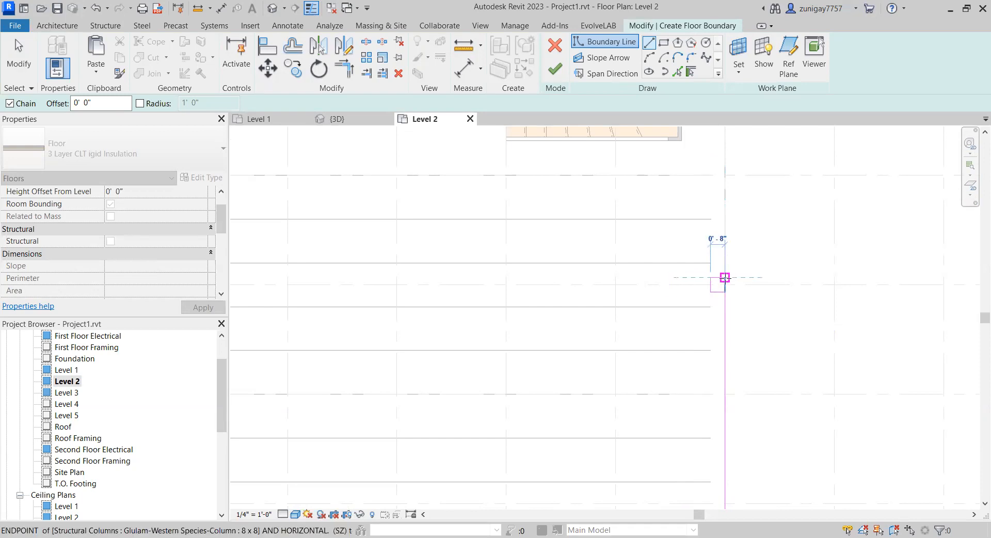
# Step: Extend the stair-side floor boundary about 4' 8" past the column to the end of the joist line in front of the stair
pyautogui.moveTo(730, 259); pyautogui.dragTo(729, 341, button='middle')
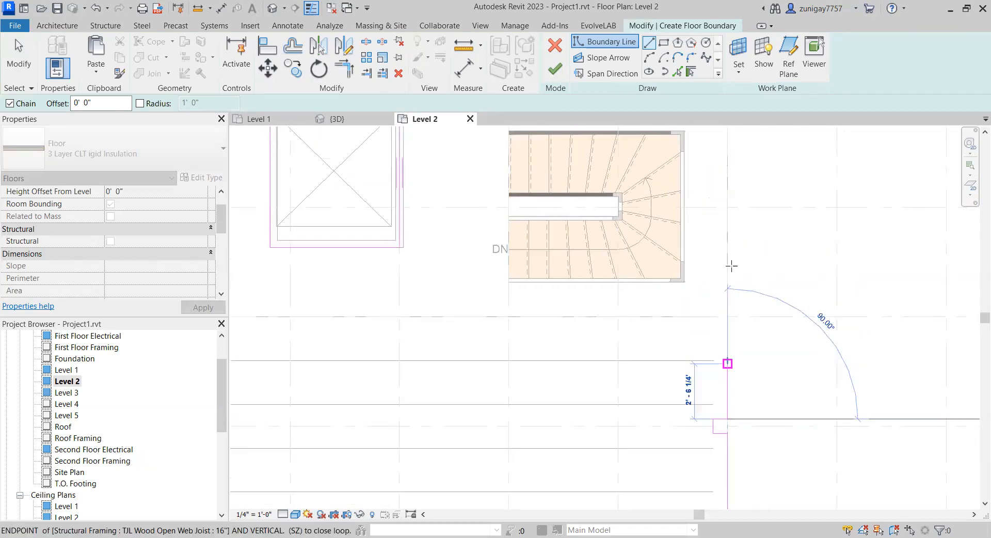
pyautogui.moveTo(738, 194); pyautogui.dragTo(743, 240, button='middle')
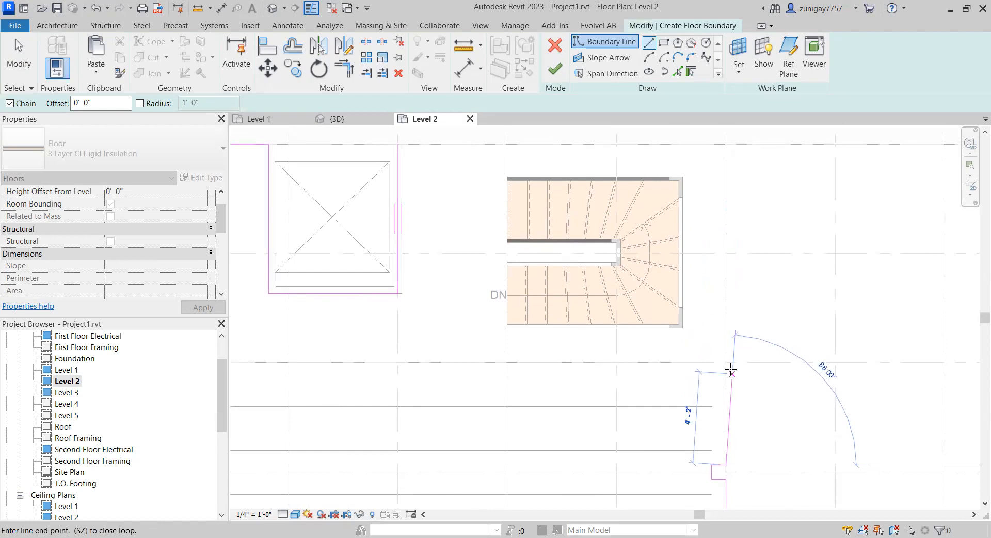
pyautogui.scroll(3, 726, 360)
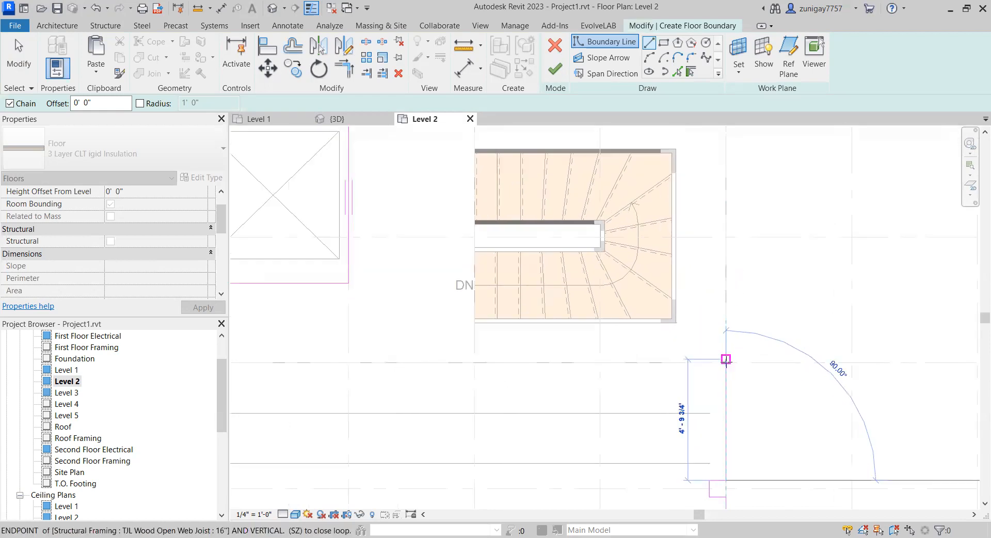
pyautogui.click(726, 363)
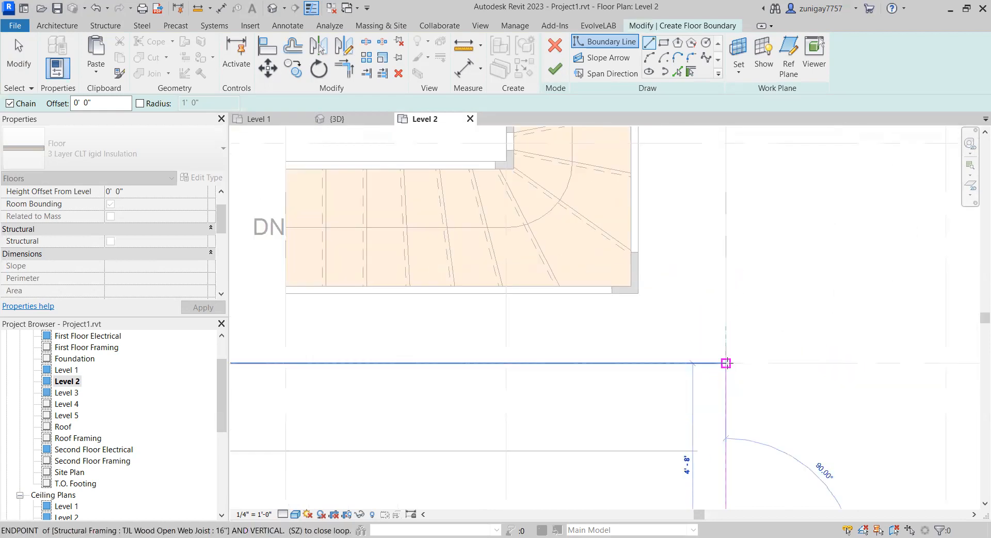
# Step: Draw the floor boundary about 10' along the joist line in front of the stair to line up with the stair's open end
pyautogui.click(407, 363)
pyautogui.moveTo(525, 356); pyautogui.dragTo(531, 349, button='middle')
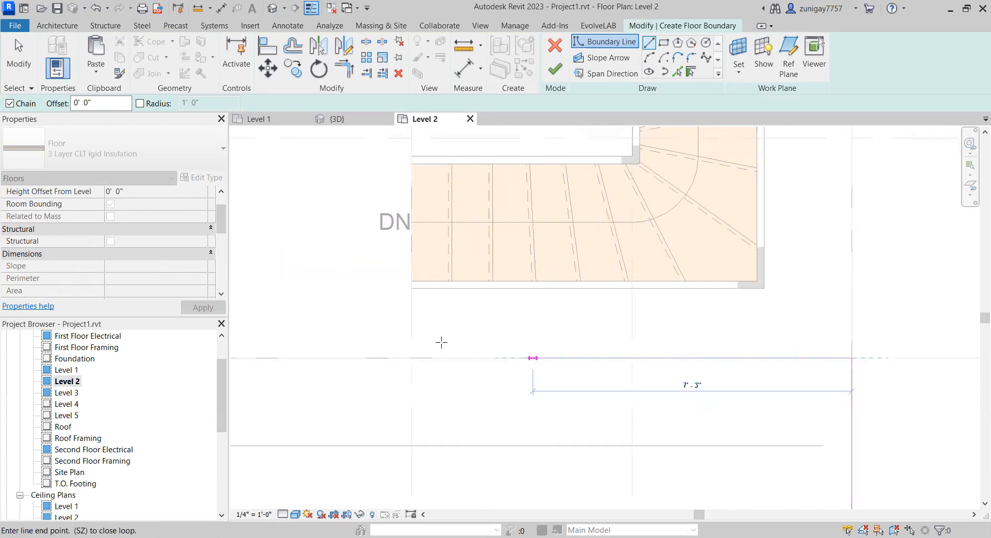
pyautogui.moveTo(441, 343); pyautogui.dragTo(487, 345, button='middle')
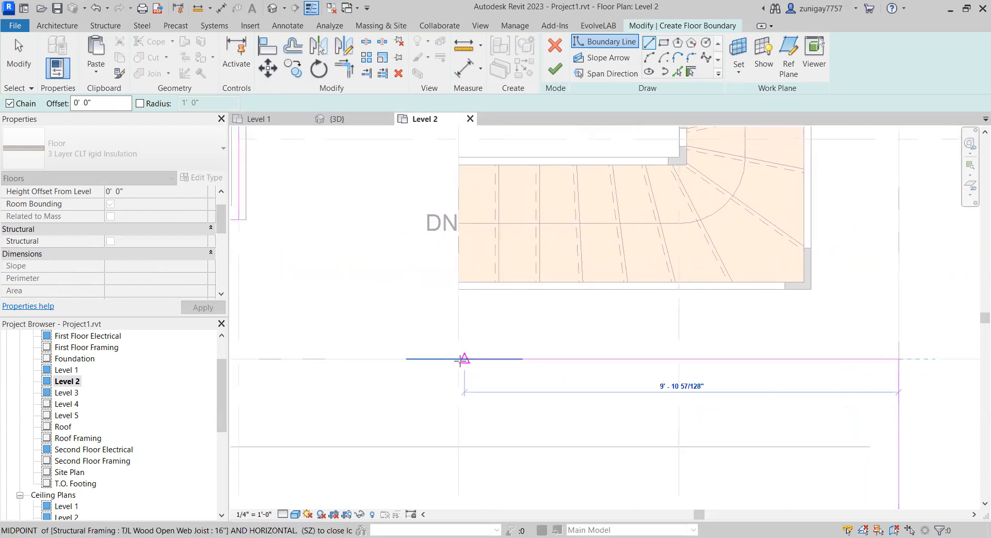
pyautogui.click(459, 359)
# Step: Continue the floor boundary 10' along the stair's open end to the back wall
pyautogui.moveTo(460, 243); pyautogui.dragTo(462, 466, button='middle')
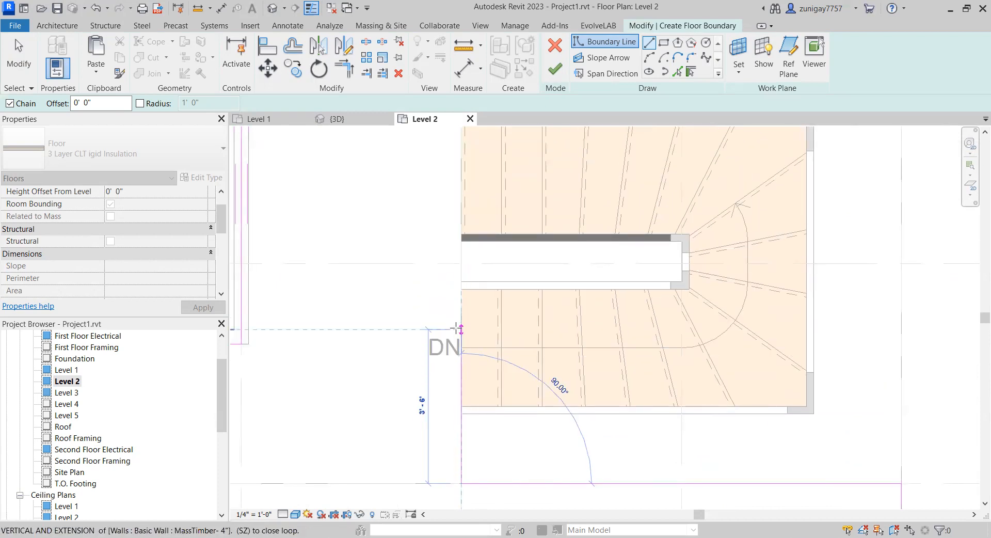
pyautogui.moveTo(459, 238); pyautogui.dragTo(445, 339, button='middle')
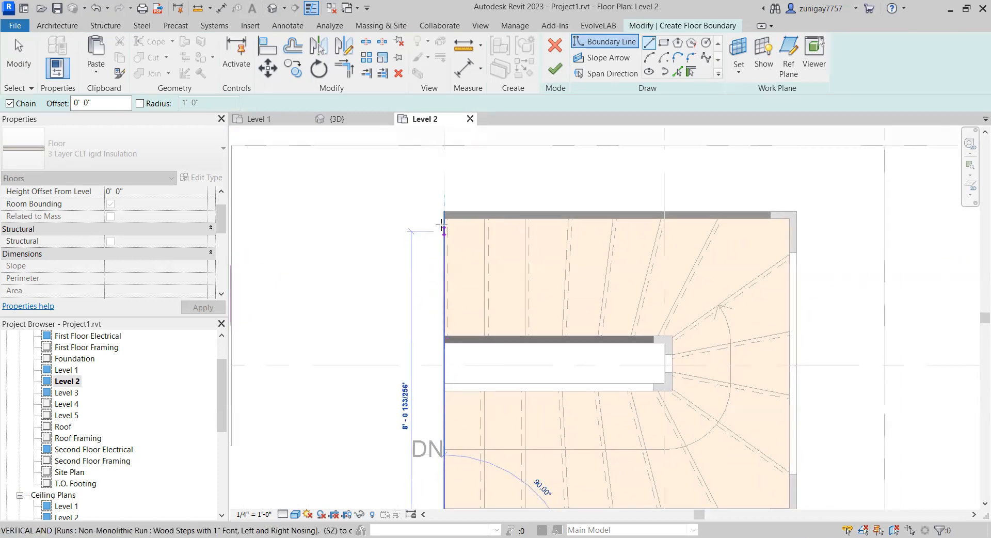
pyautogui.moveTo(437, 189); pyautogui.dragTo(465, 203, button='middle')
pyautogui.click(473, 159)
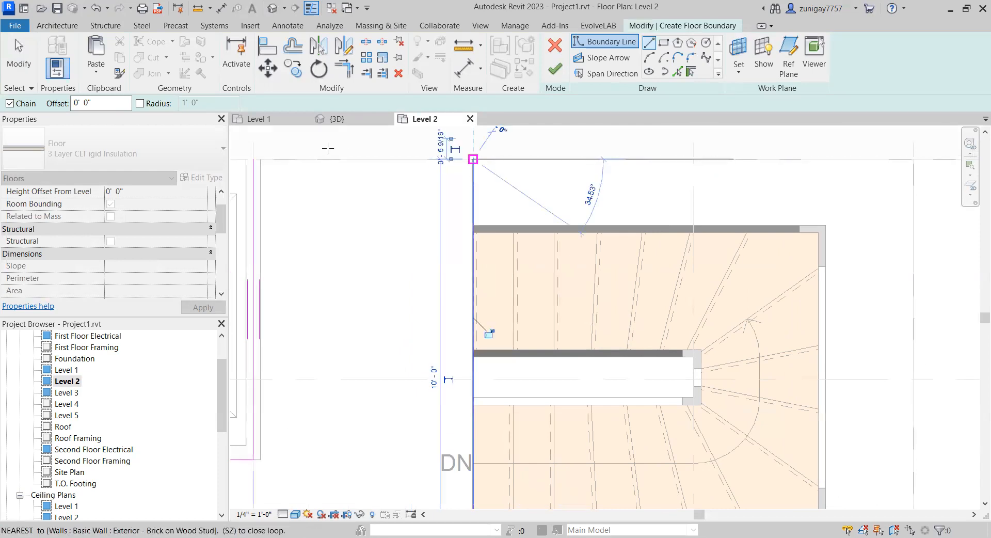
# Step: Close the floor boundary along the back wall to the elevator shaft corner and finish the floor sketch
pyautogui.click(254, 159)
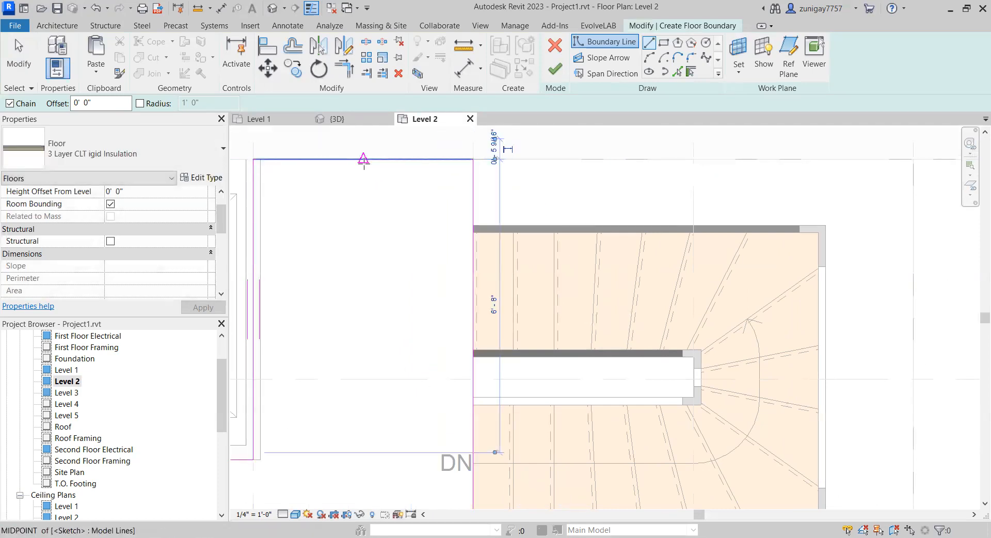
pyautogui.scroll(-6, 553, 253)
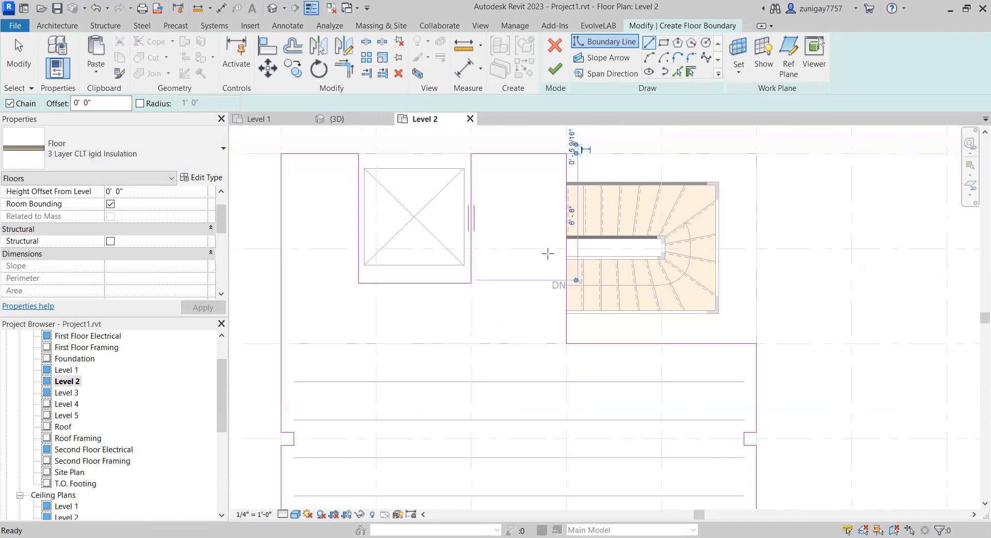
pyautogui.scroll(-1, 583, 240)
pyautogui.moveTo(577, 257); pyautogui.dragTo(565, 234, button='middle')
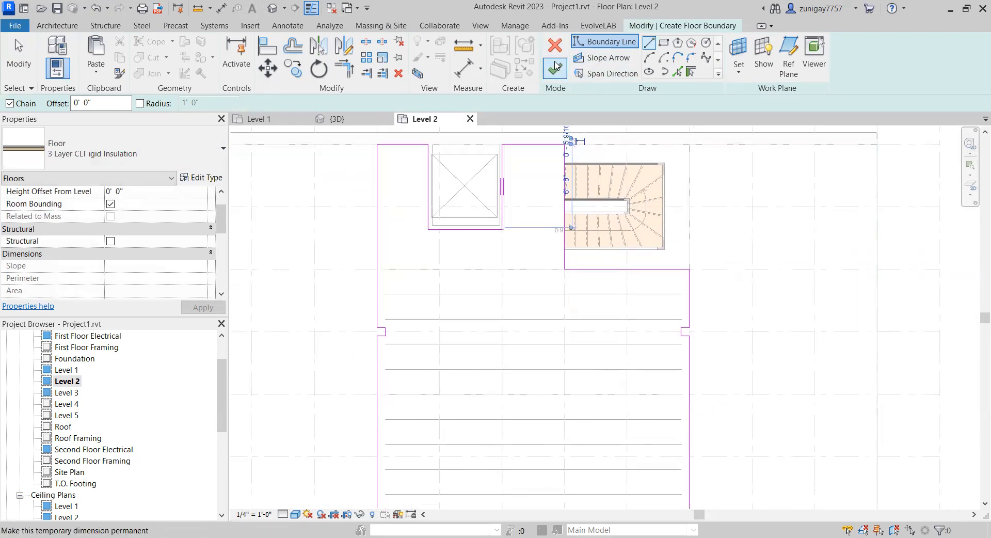
pyautogui.click(555, 69)
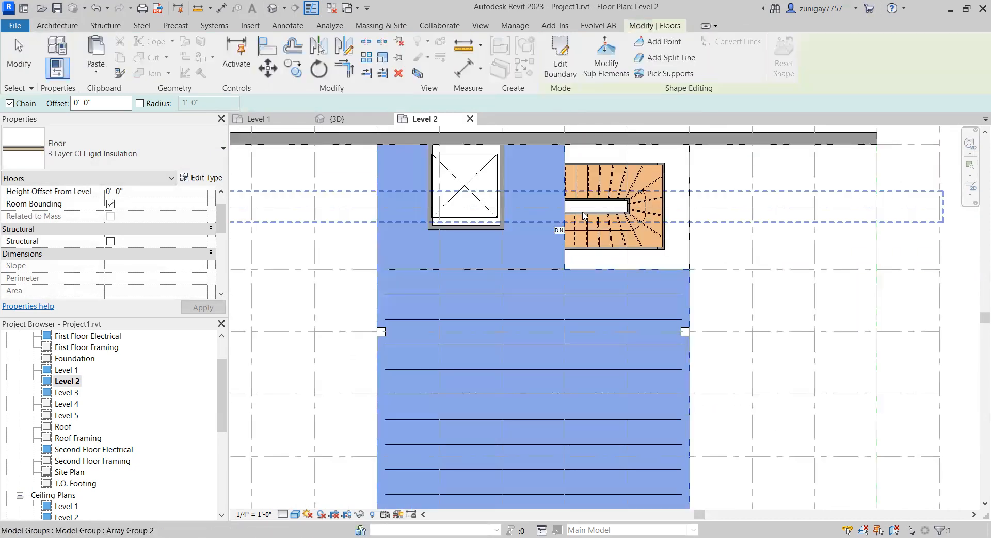
# Step: Switch to the 3D view and set the new CLT floor's height offset from Level 2 to 4 1/4"
pyautogui.scroll(-1, 568, 210)
pyautogui.moveTo(423, 138); pyautogui.dragTo(419, 112, button='middle')
pyautogui.click(337, 119)
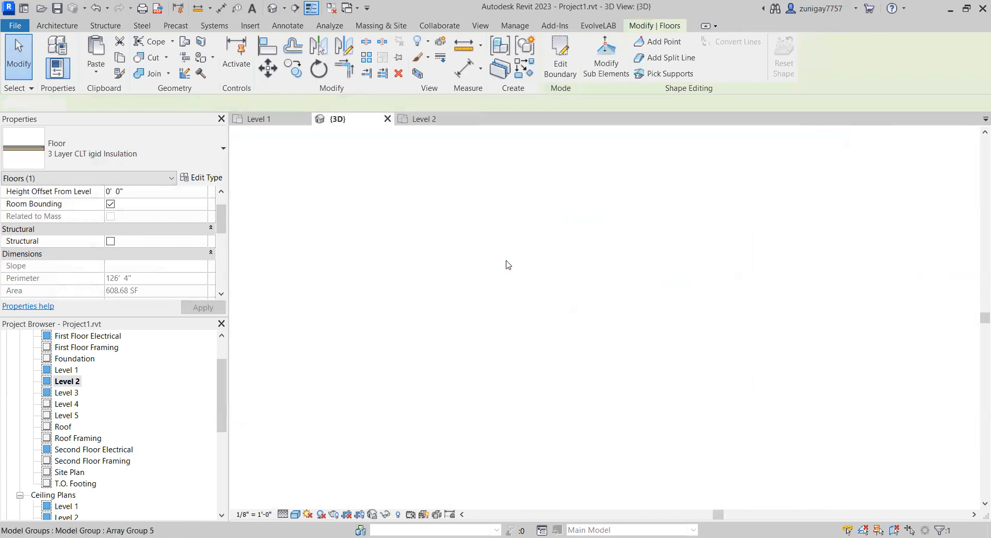
pyautogui.scroll(3, 505, 398)
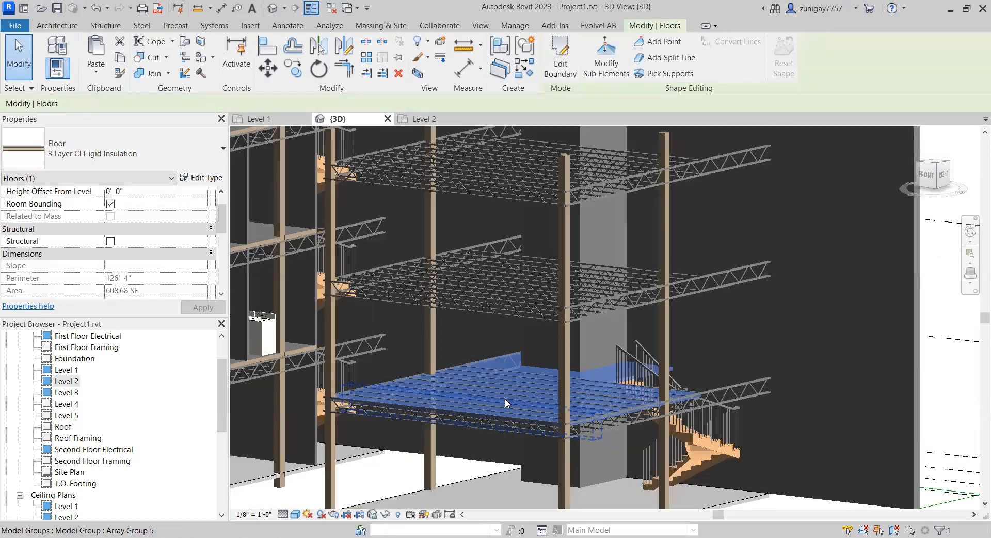
pyautogui.scroll(2, 507, 396)
pyautogui.scroll(1, 420, 356)
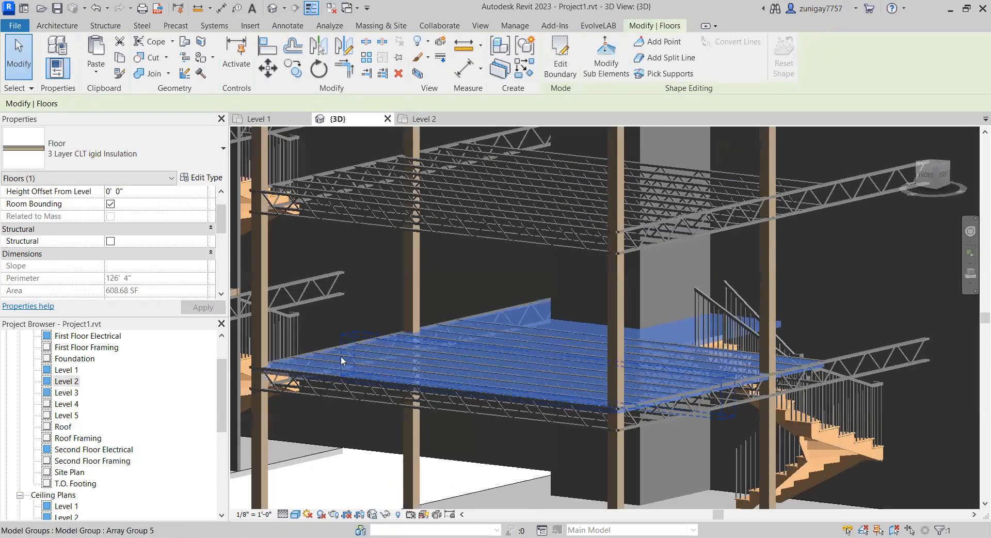
pyautogui.moveTo(451, 352); pyautogui.dragTo(485, 336, button='middle')
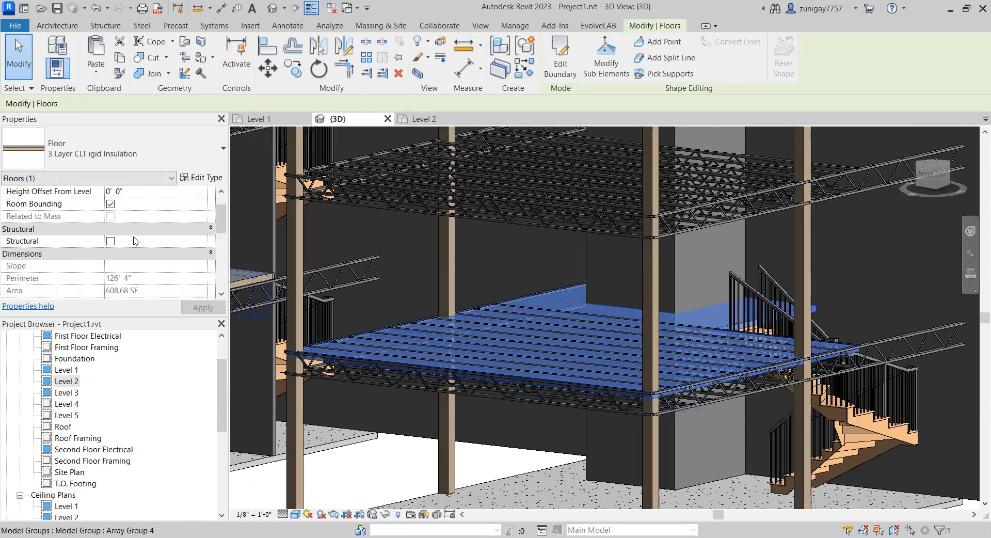
pyautogui.scroll(1, 136, 241)
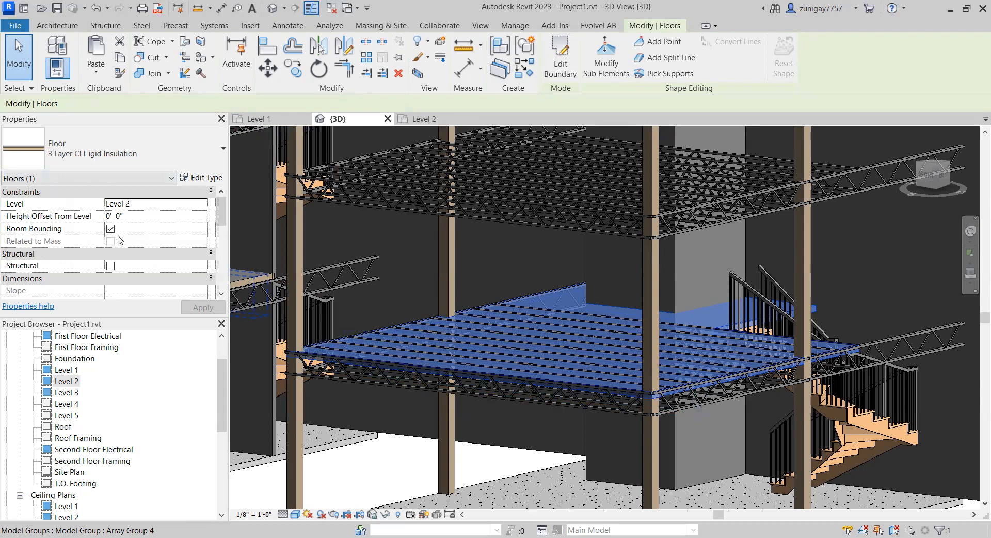
pyautogui.click(119, 217)
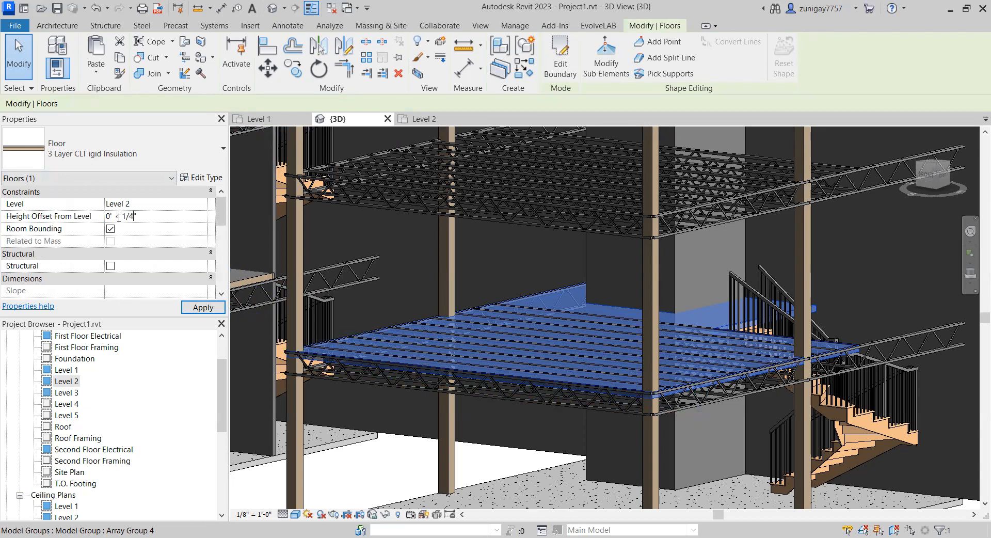
pyautogui.click(118, 217)
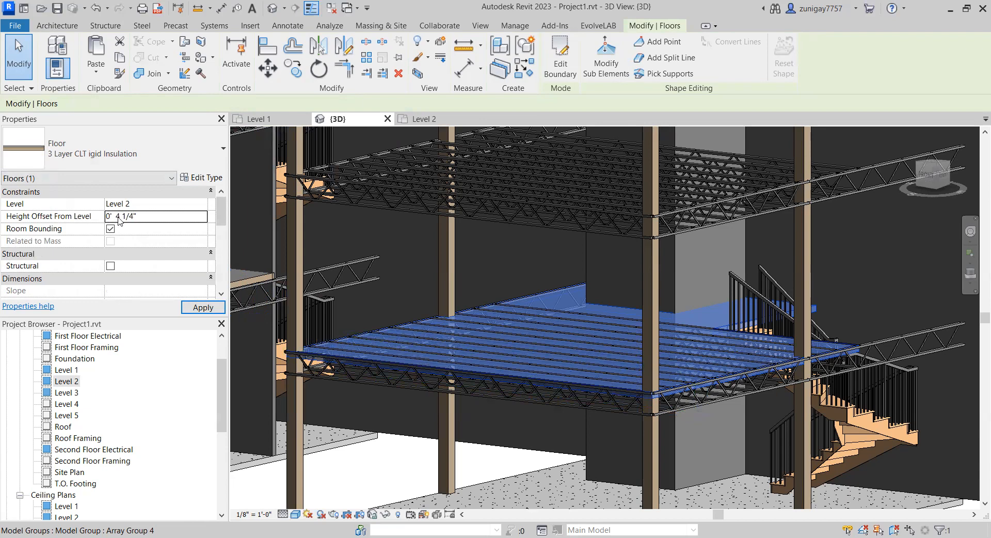
pyautogui.click(201, 309)
pyautogui.press('Escape')
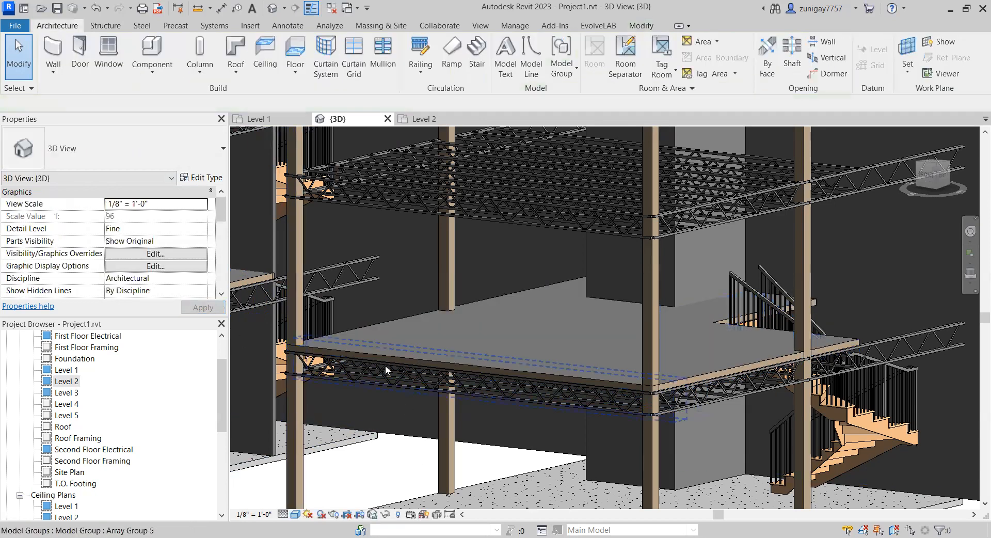
# Step: Examine in 3D how the raised CLT floor sits on the joists and around the columns, shaft and stair
pyautogui.scroll(4, 384, 357)
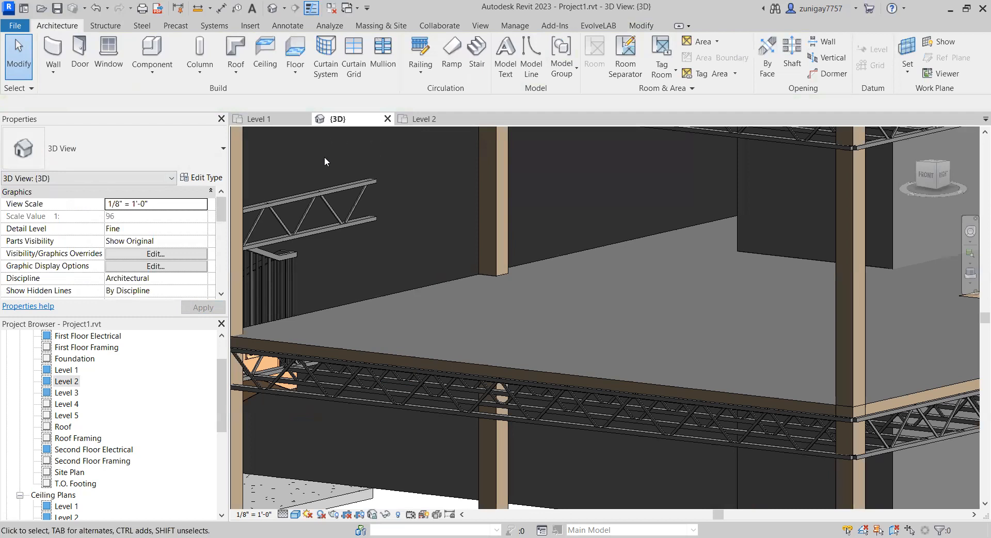
pyautogui.keyDown('shift'); pyautogui.moveTo(428, 280); pyautogui.dragTo(542, 271, button='middle'); pyautogui.keyUp('shift')
pyautogui.moveTo(857, 343); pyautogui.dragTo(639, 330, button='middle')
pyautogui.moveTo(579, 342)
pyautogui.mouseDown(button='middle')
pyautogui.moveTo(431, 363)
pyautogui.moveTo(445, 353)
pyautogui.moveTo(573, 358)
pyautogui.mouseUp(button='middle')
pyautogui.scroll(-3, 519, 355)
pyautogui.scroll(-2, 445, 353)
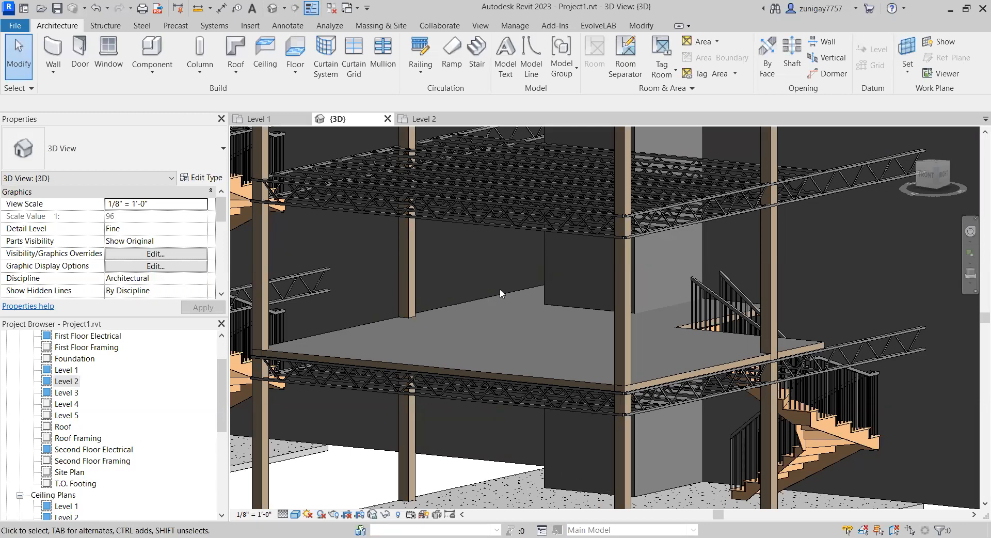
pyautogui.scroll(-2, 500, 289)
pyautogui.moveTo(513, 284); pyautogui.dragTo(523, 376, button='middle')
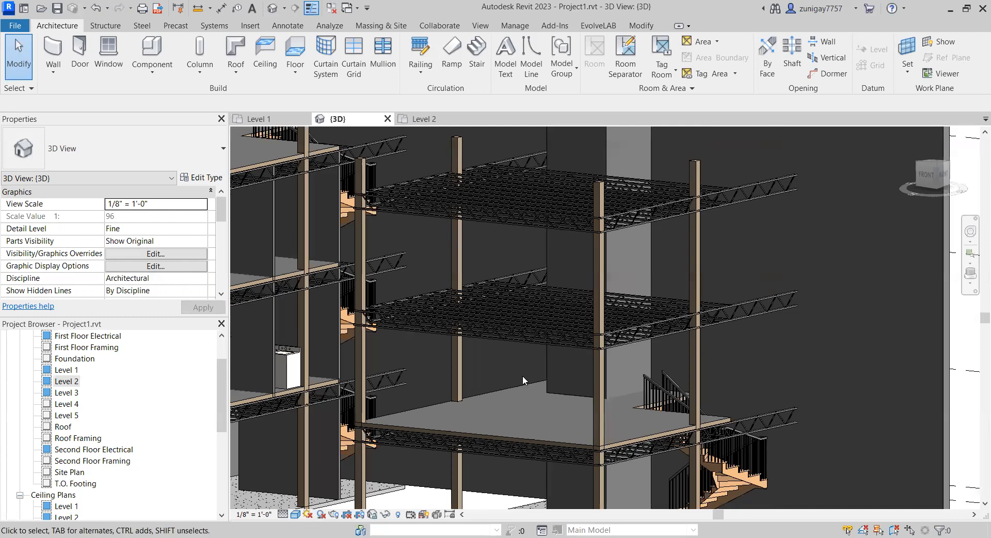
# Step: Copy the Level 2 CLT floor and paste it aligned to Level 3 and Level 4
pyautogui.click(517, 433)
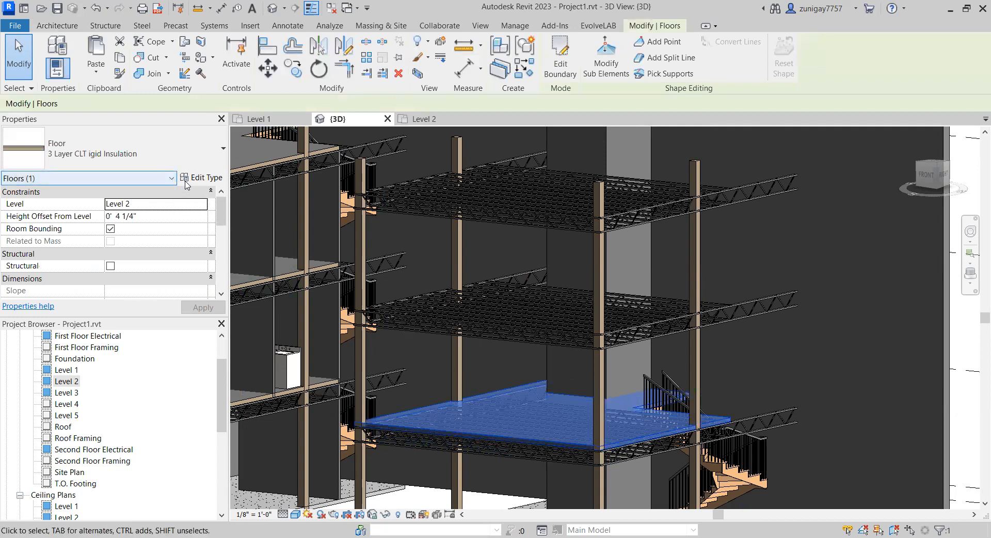
pyautogui.click(118, 58)
pyautogui.click(95, 67)
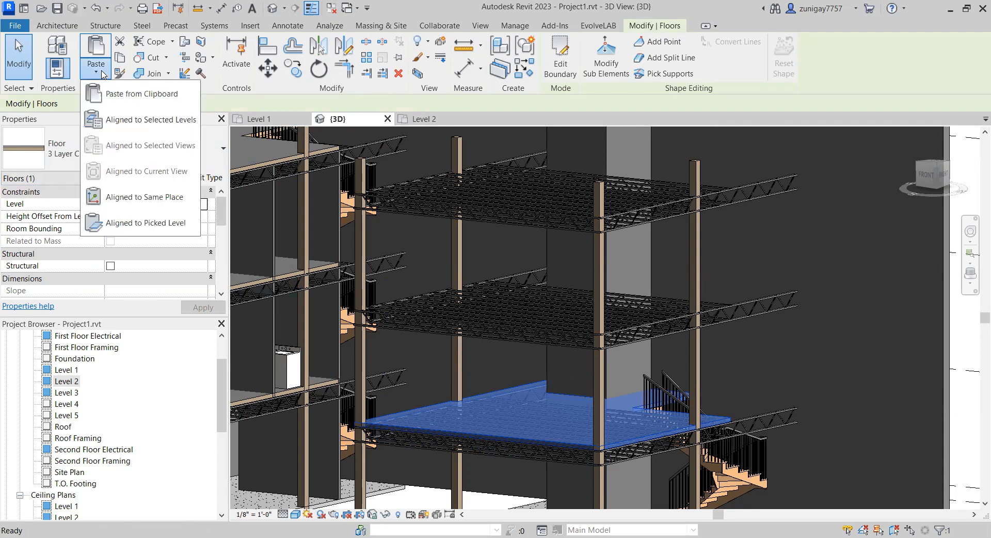
pyautogui.click(124, 119)
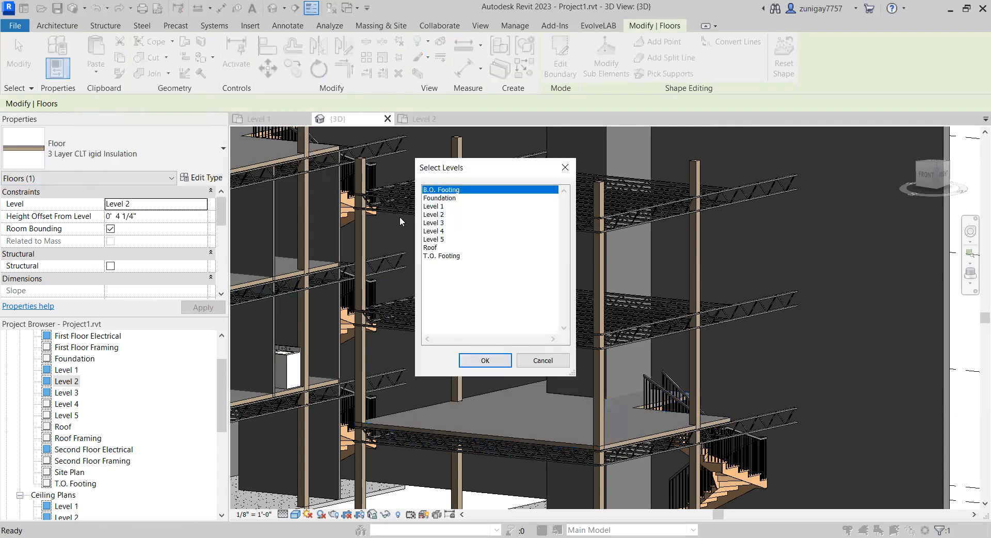
pyautogui.click(443, 223)
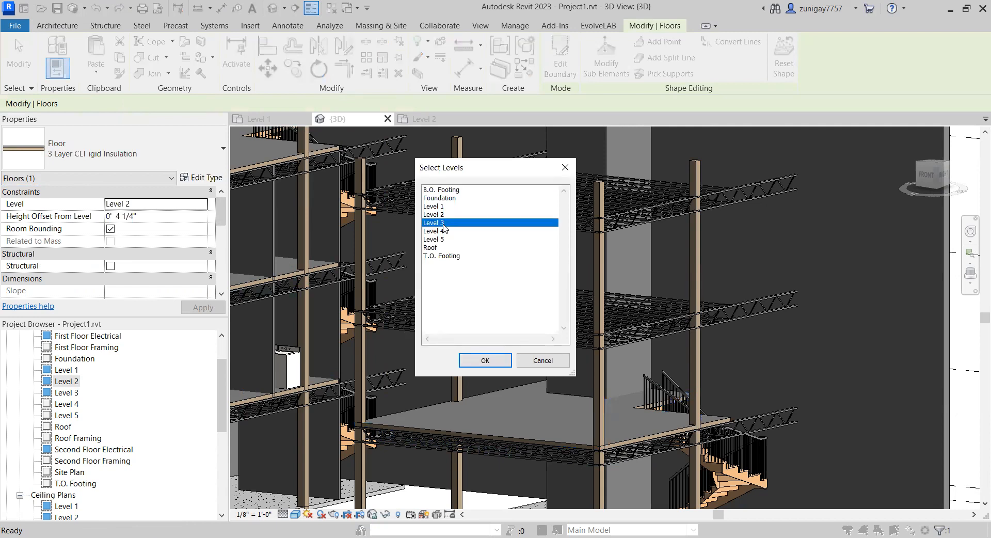
pyautogui.keyDown('ctrl'); pyautogui.click(444, 232); pyautogui.keyUp('ctrl')
pyautogui.click(490, 360)
pyautogui.scroll(-2, 409, 341)
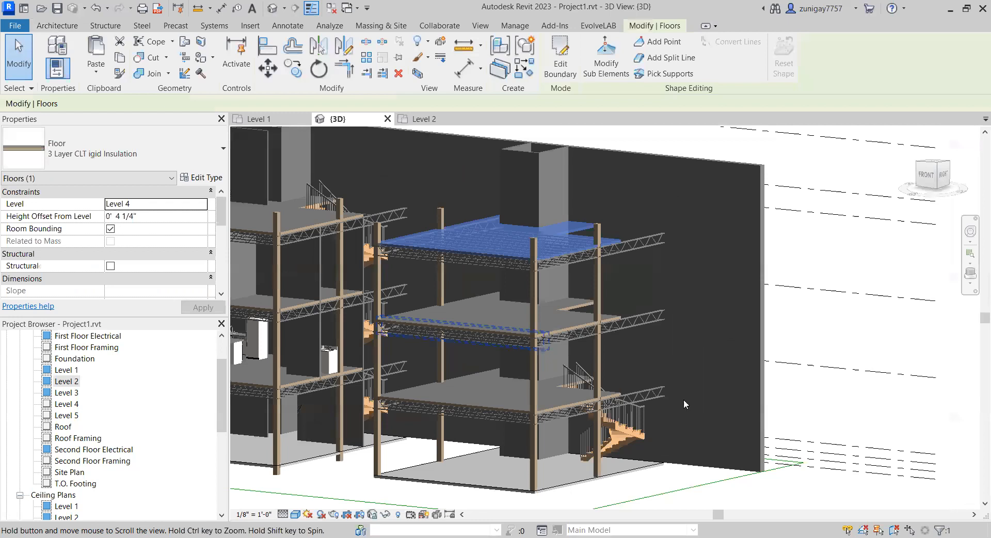
pyautogui.press('Escape')
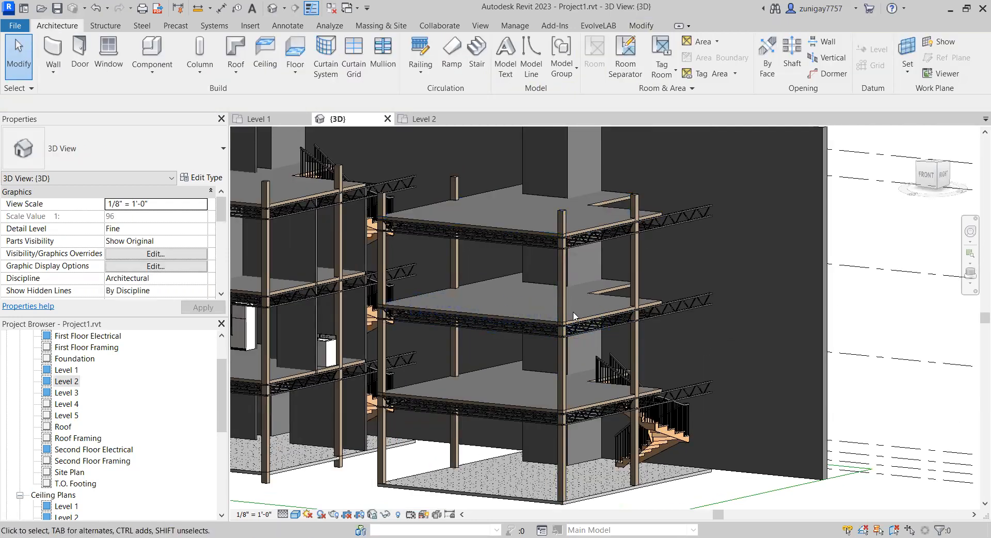
# Step: Open the Level 1 floor plan around the stair and elevator shaft
pyautogui.scroll(2, 574, 302)
pyautogui.moveTo(555, 274); pyautogui.dragTo(547, 230, button='middle')
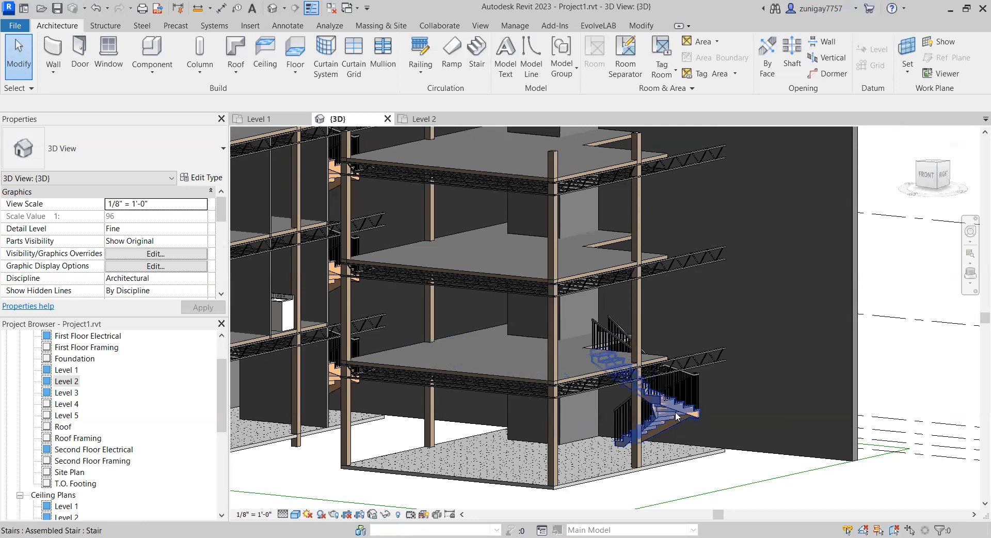
pyautogui.click(266, 120)
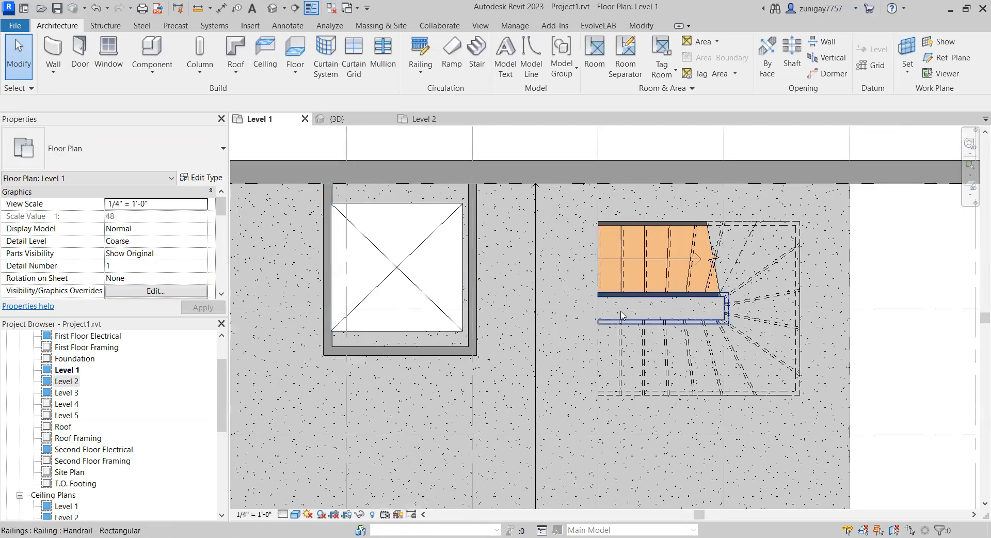
pyautogui.scroll(2, 633, 318)
pyautogui.moveTo(627, 315); pyautogui.dragTo(633, 318, button='middle')
pyautogui.scroll(-1, 633, 318)
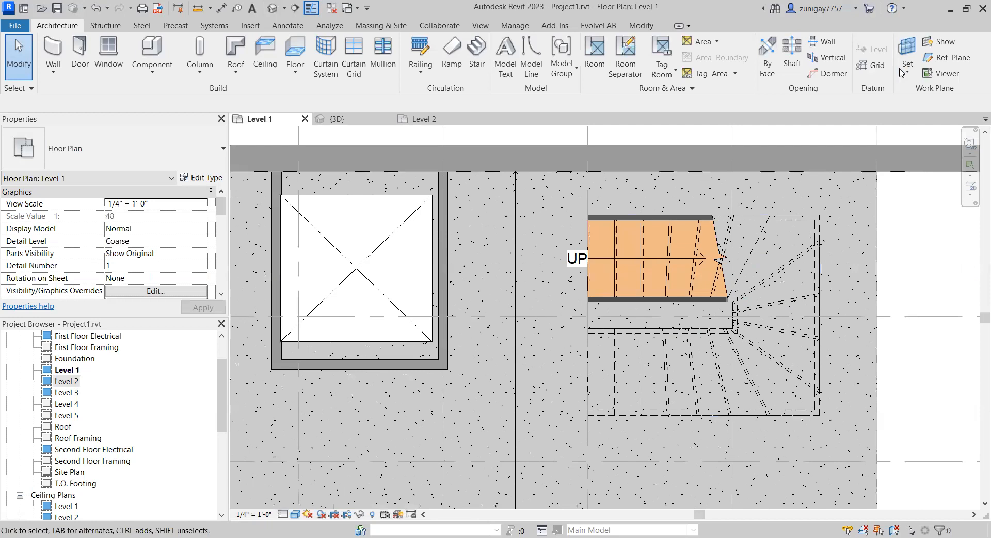
# Step: Draw a building section between the back wall and the stair, looking towards the stair, and open its section view
pyautogui.click(302, 7)
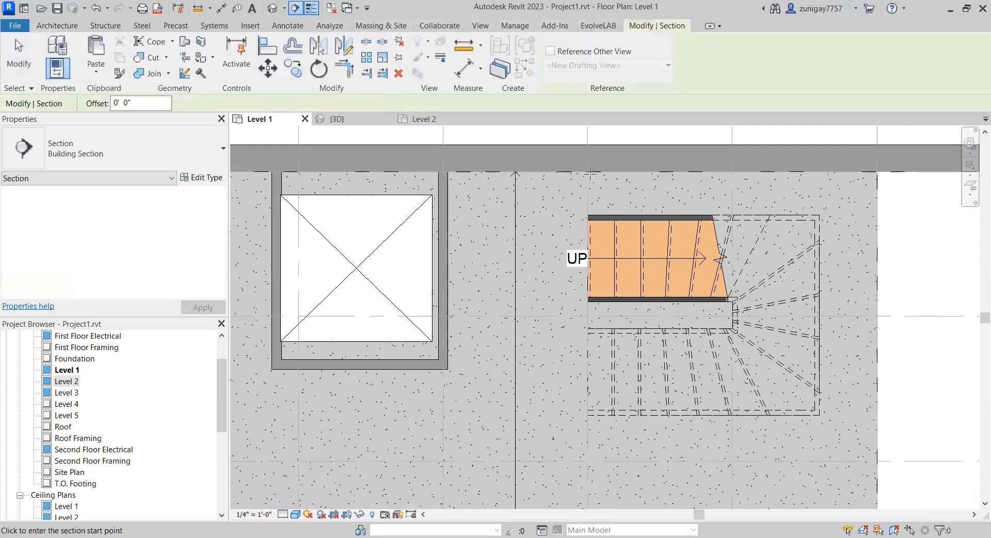
pyautogui.click(528, 190)
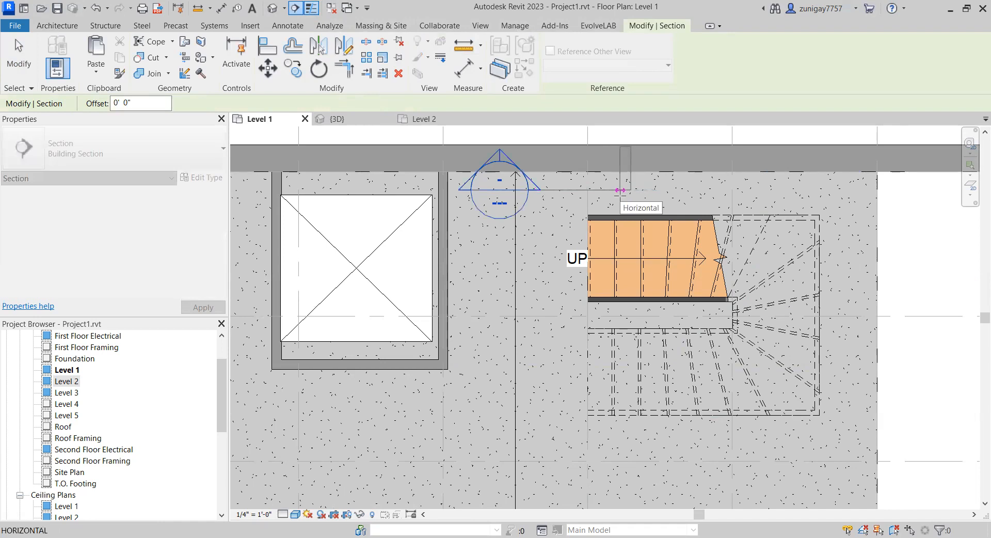
pyautogui.click(622, 189)
pyautogui.click(909, 194)
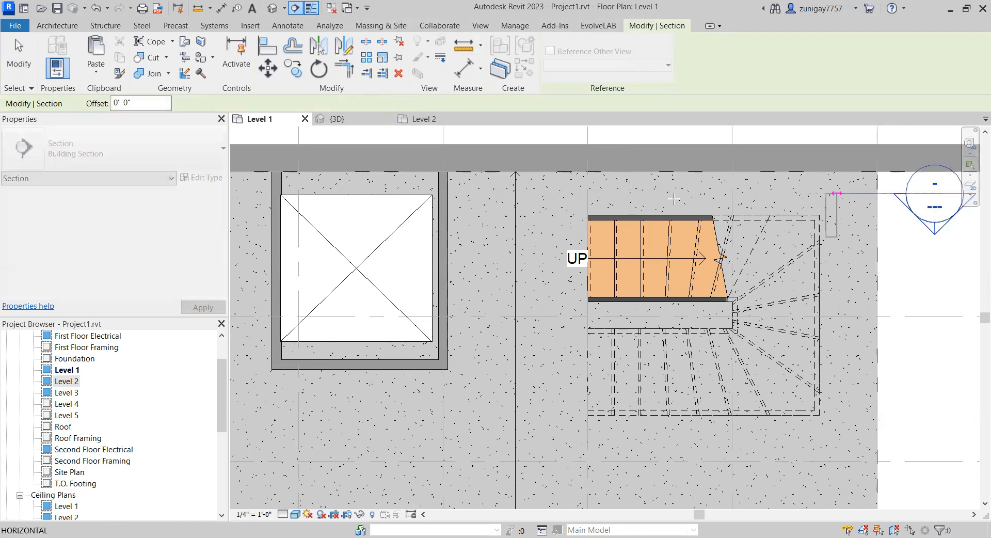
pyautogui.click(540, 194)
pyautogui.press('Escape')
pyautogui.press('Escape')
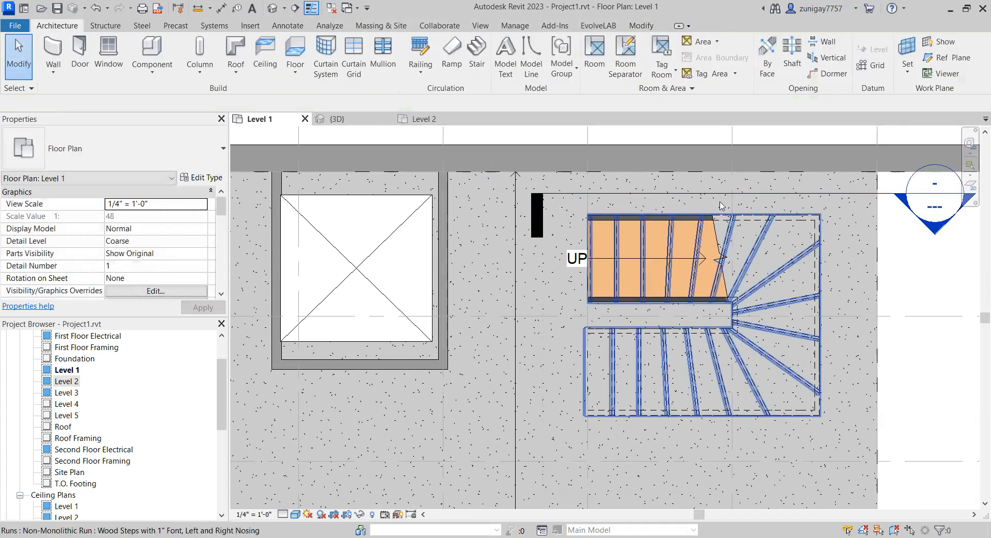
pyautogui.rightClick(924, 218)
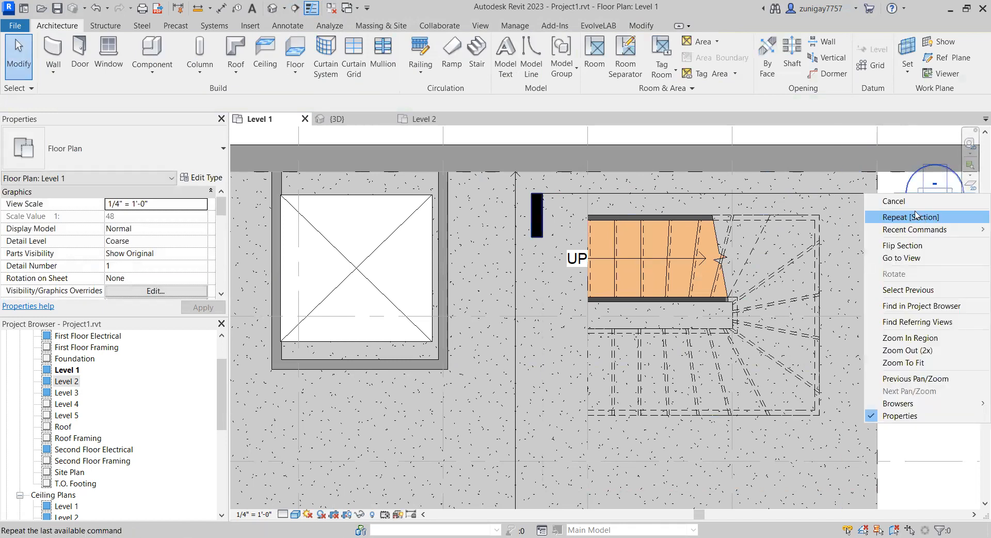
pyautogui.click(912, 257)
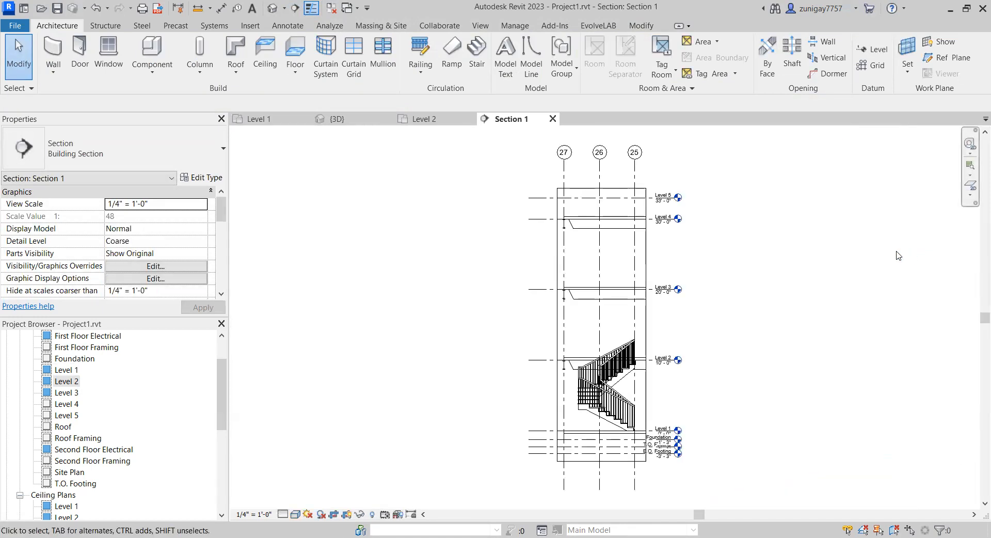
# Step: Set the top offset of the stair below Level 2 to 0' 4 1/4" in the section view
pyautogui.scroll(5, 639, 357)
pyautogui.moveTo(683, 296)
pyautogui.mouseDown(button='middle')
pyautogui.moveTo(680, 155)
pyautogui.moveTo(687, 279)
pyautogui.mouseUp(button='middle')
pyautogui.scroll(1, 680, 155)
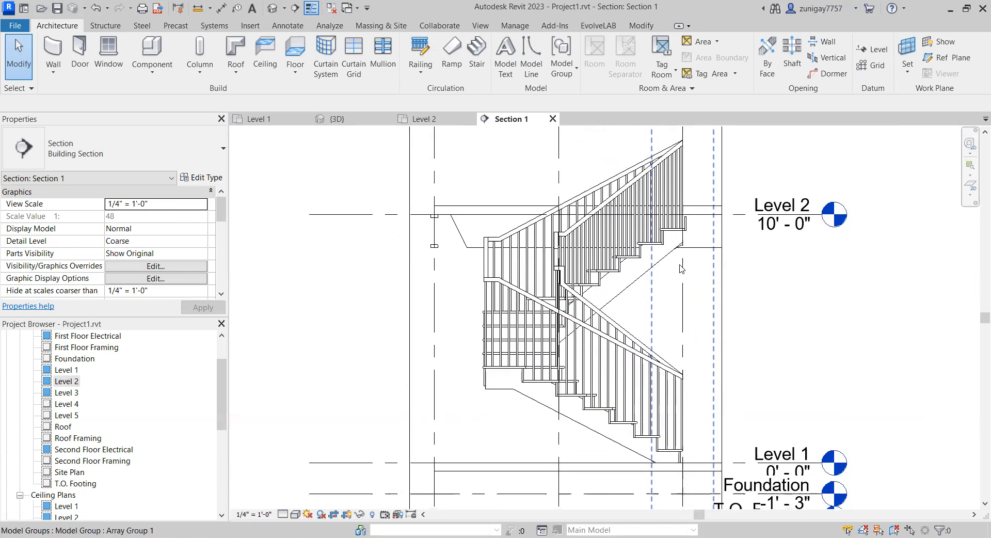
pyautogui.scroll(5, 678, 278)
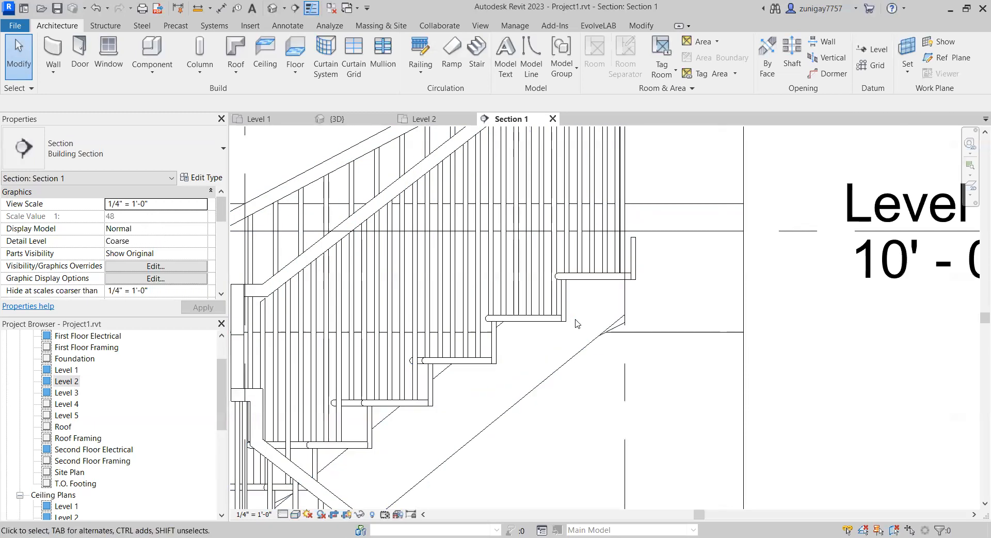
pyautogui.click(504, 330)
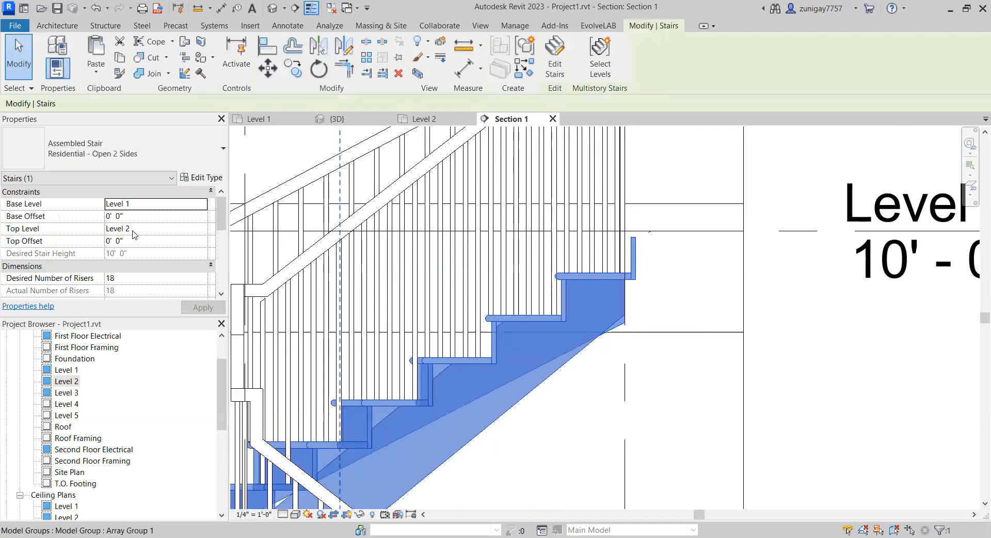
pyautogui.click(119, 242)
pyautogui.press('Delete')
pyautogui.write('4 ')
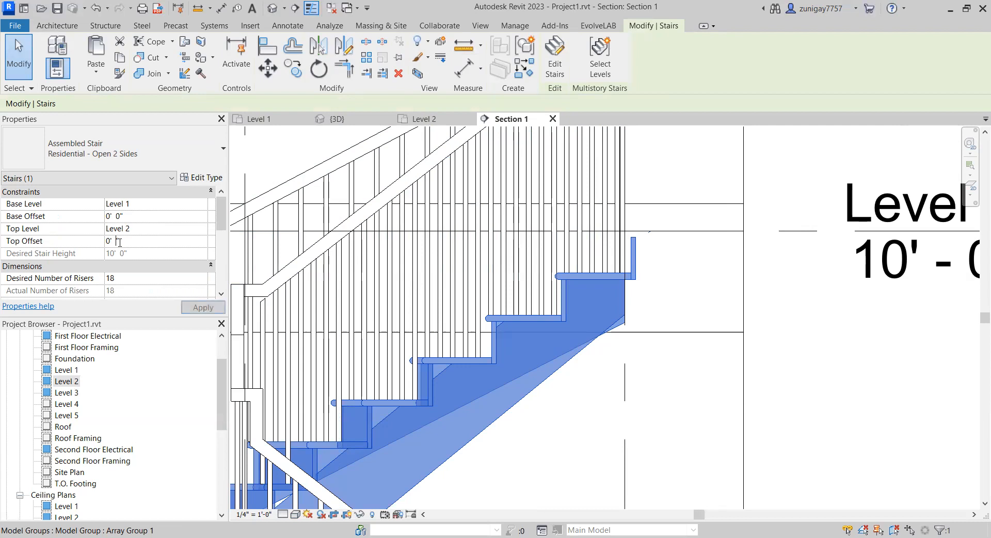
pyautogui.write('1')
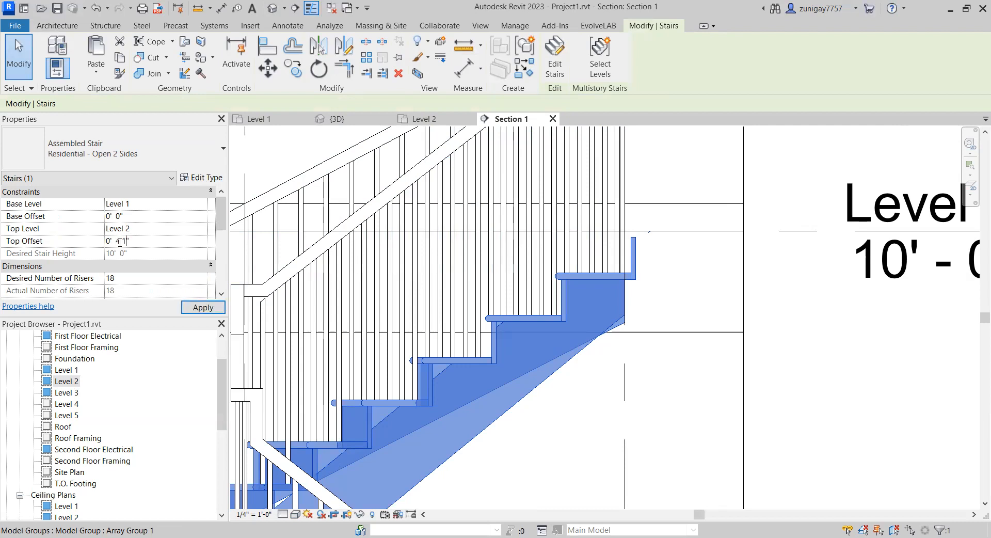
pyautogui.write('/4')
pyautogui.press('Return')
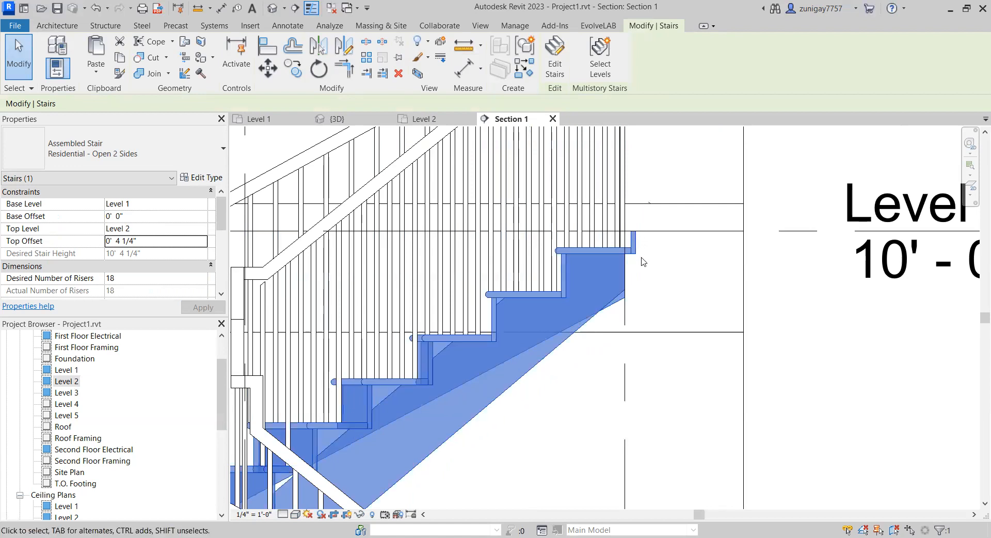
# Step: Align the outer face of the stair's top riser with grid line 25
pyautogui.moveTo(641, 258); pyautogui.dragTo(660, 274, button='middle')
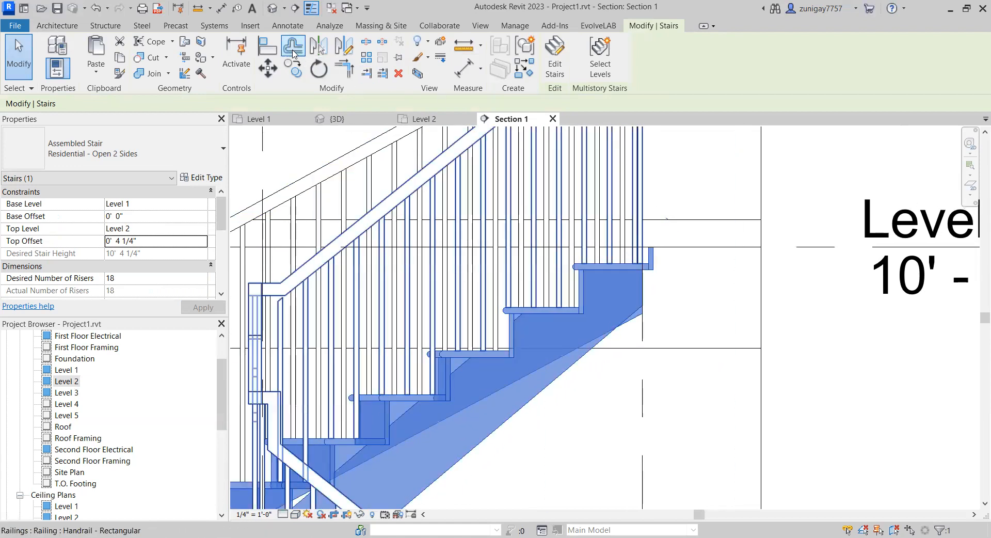
pyautogui.click(269, 53)
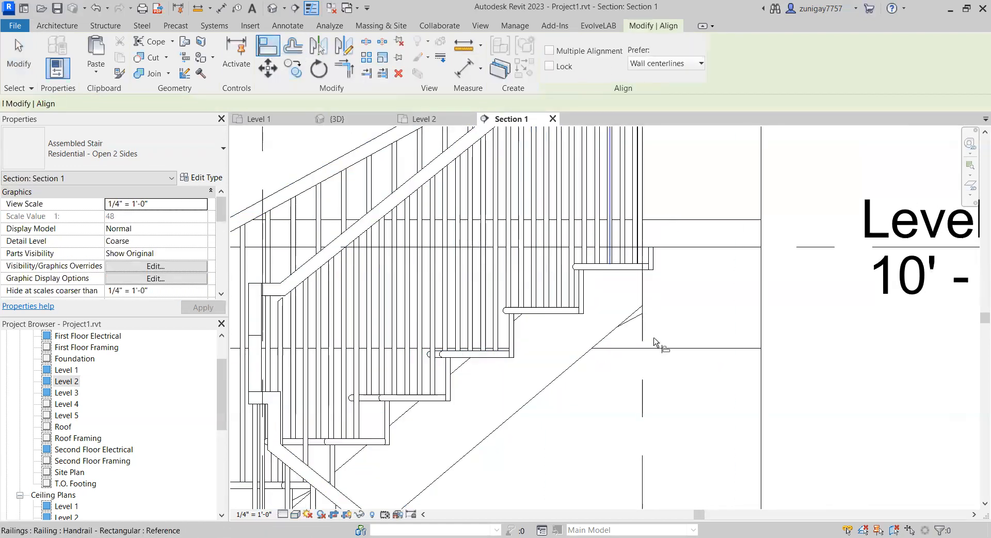
pyautogui.click(644, 328)
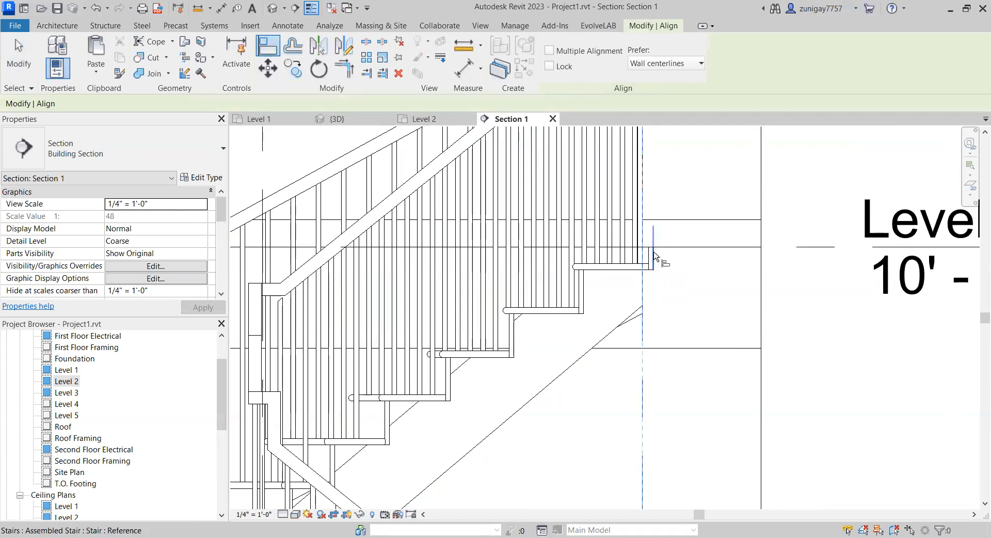
pyautogui.click(641, 309)
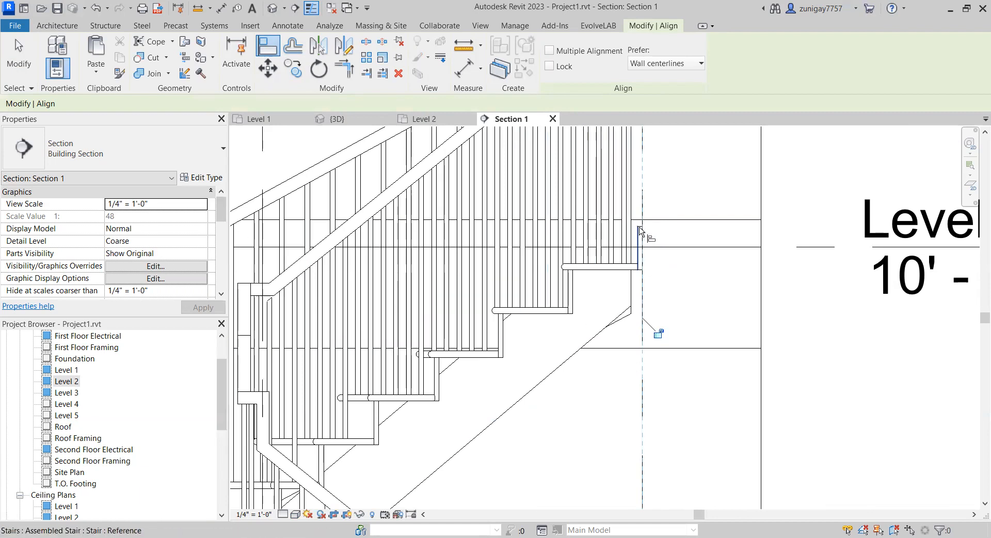
pyautogui.click(24, 64)
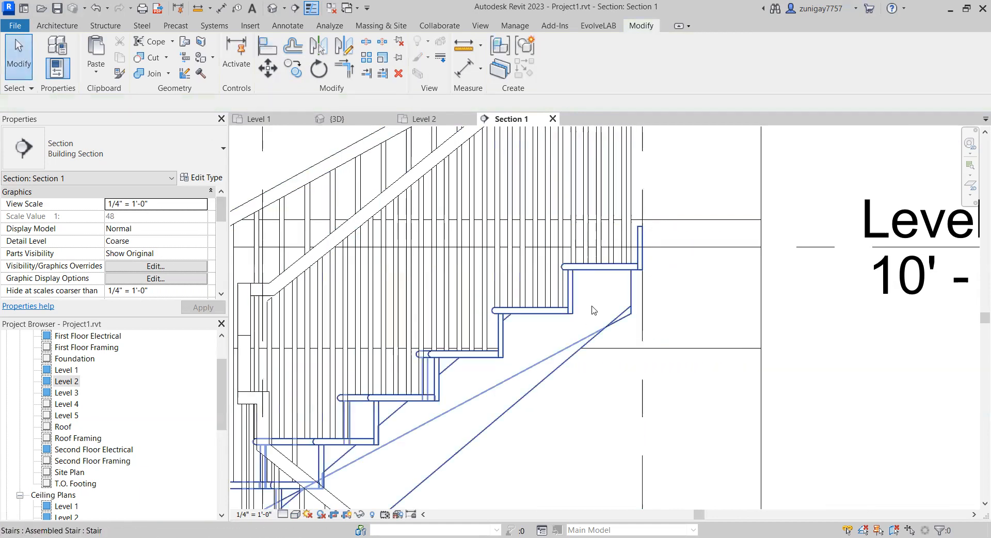
# Step: Set the stair's top offset from Level 2 to 0' 5"
pyautogui.click(627, 316)
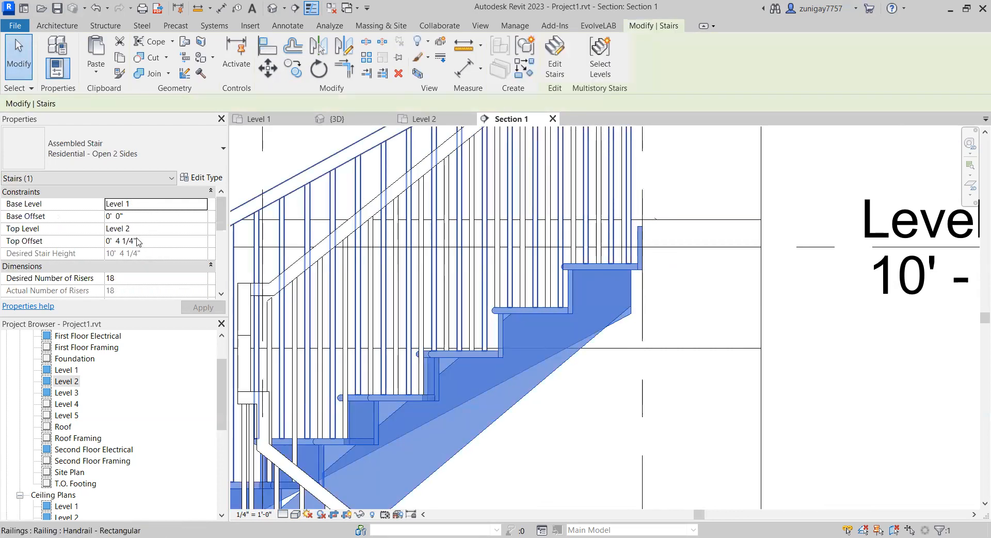
pyautogui.press('BackSpace')
pyautogui.press('BackSpace')
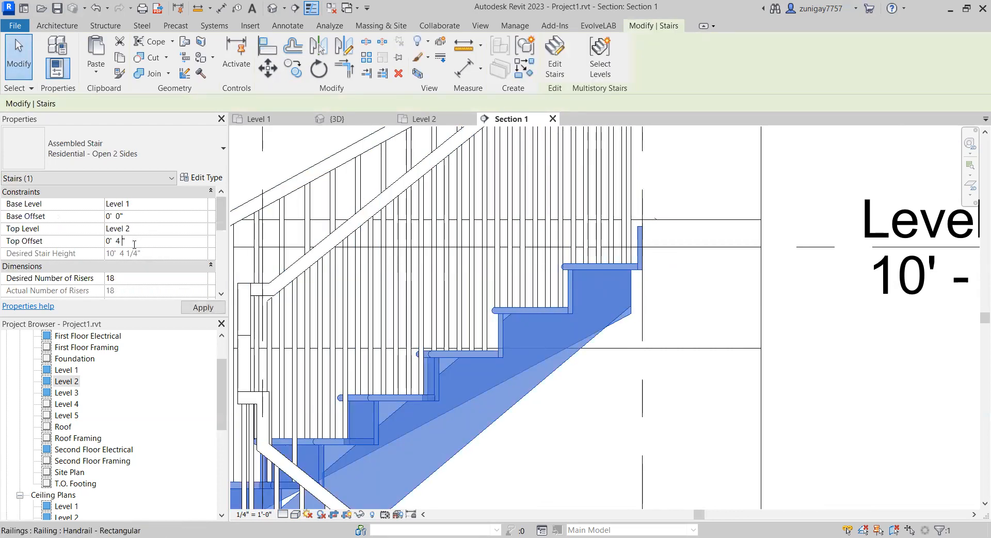
pyautogui.press('BackSpace')
pyautogui.write('5')
pyautogui.press('Return')
pyautogui.click(203, 308)
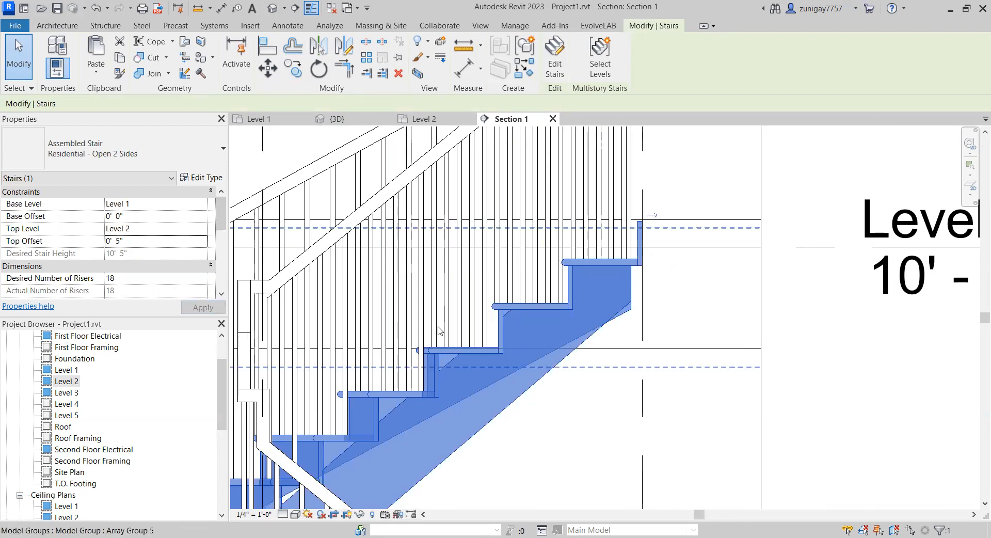
# Step: Check how the stair's top riser meets the Level 2 floor surface and the grid line in section
pyautogui.scroll(-3, 440, 331)
pyautogui.moveTo(554, 293); pyautogui.dragTo(670, 430, button='middle')
pyautogui.moveTo(496, 332); pyautogui.dragTo(450, 451, button='middle')
pyautogui.scroll(-3, 497, 357)
pyautogui.scroll(1, 598, 195)
pyautogui.scroll(6, 598, 195)
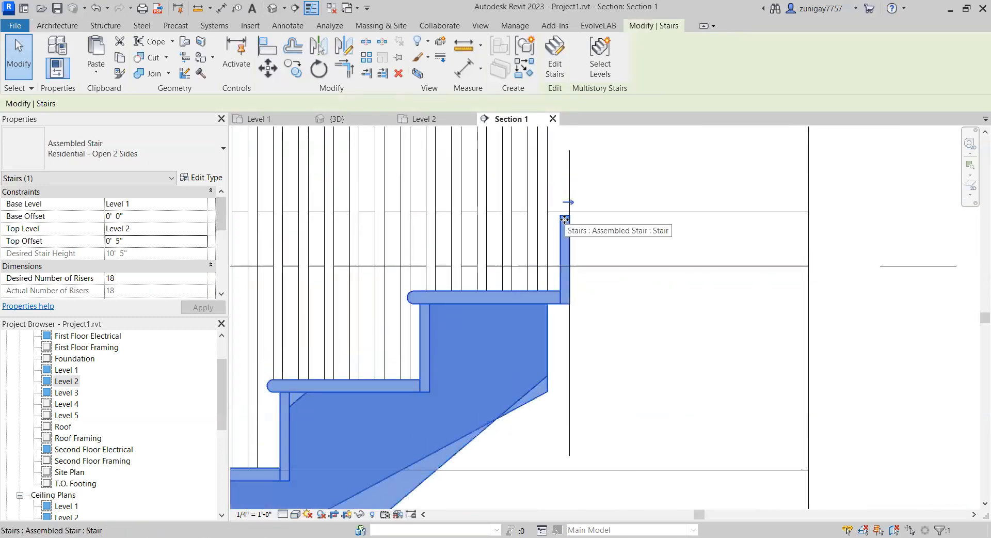
pyautogui.click(627, 327)
pyautogui.scroll(-1, 627, 325)
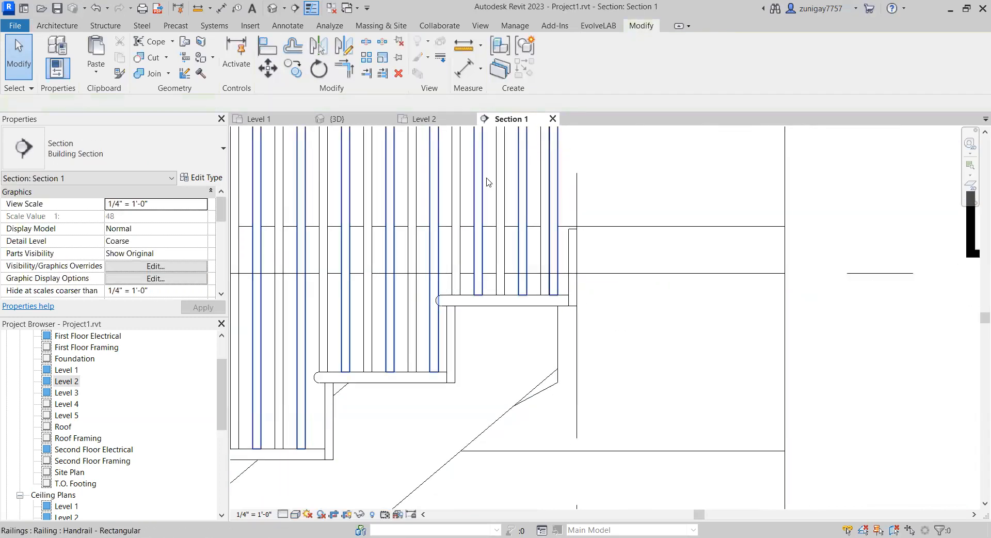
# Step: Find the Level 1 stair in the 3D view and start connecting levels for it as a multistory stair
pyautogui.click(338, 118)
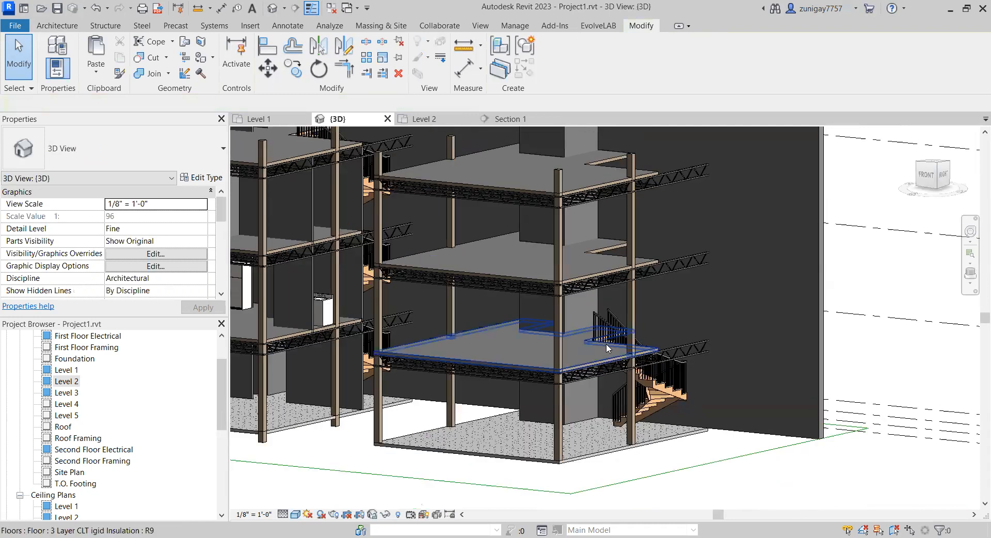
pyautogui.scroll(5, 606, 342)
pyautogui.moveTo(620, 306); pyautogui.dragTo(680, 227, button='middle')
pyautogui.keyDown('shift'); pyautogui.moveTo(582, 281); pyautogui.dragTo(574, 224, button='middle'); pyautogui.keyUp('shift')
pyautogui.scroll(-2, 576, 265)
pyautogui.keyDown('shift'); pyautogui.moveTo(592, 255); pyautogui.dragTo(463, 336, button='middle'); pyautogui.keyUp('shift')
pyautogui.click(541, 425)
pyautogui.moveTo(535, 378); pyautogui.dragTo(547, 411, button='middle')
pyautogui.scroll(-2, 543, 358)
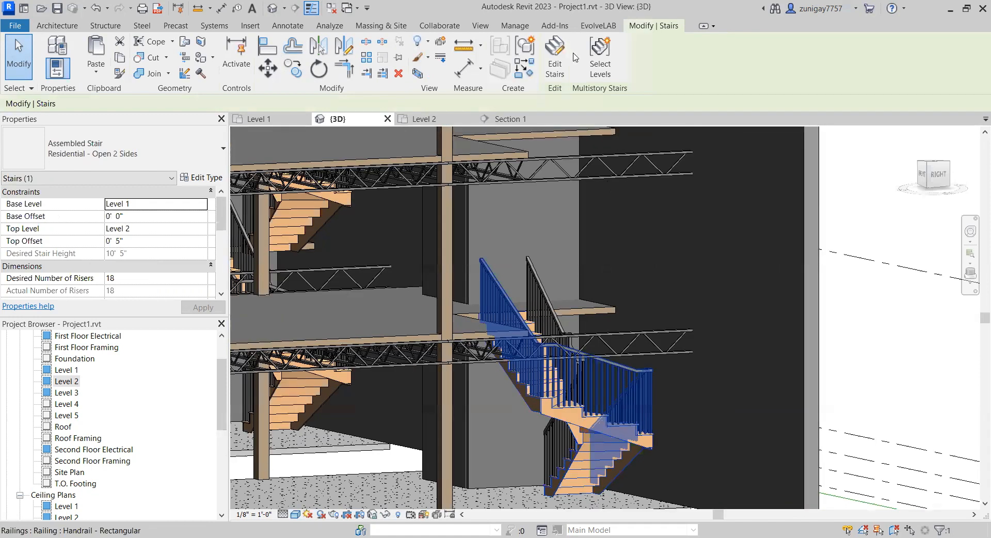
pyautogui.click(599, 54)
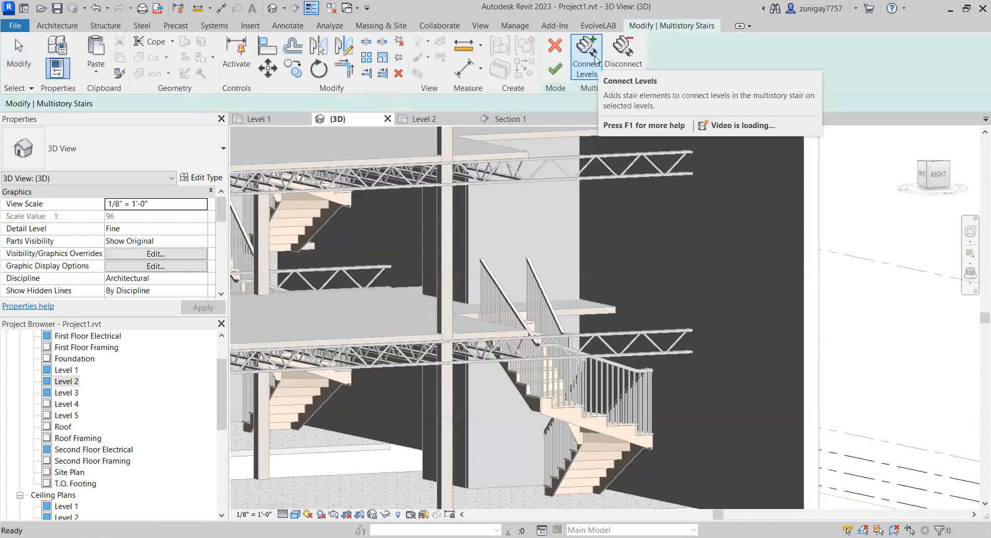
pyautogui.click(595, 58)
pyautogui.scroll(-4, 114, 444)
pyautogui.scroll(-1, 109, 458)
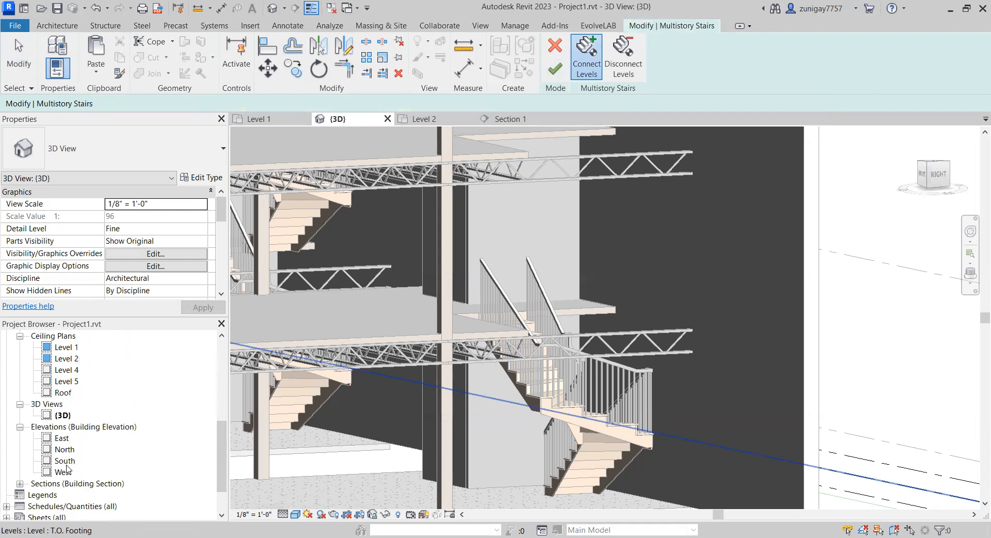
# Step: Connect the multistory stair to Level 3 in the South elevation and finish the edit
pyautogui.doubleClick(65, 460)
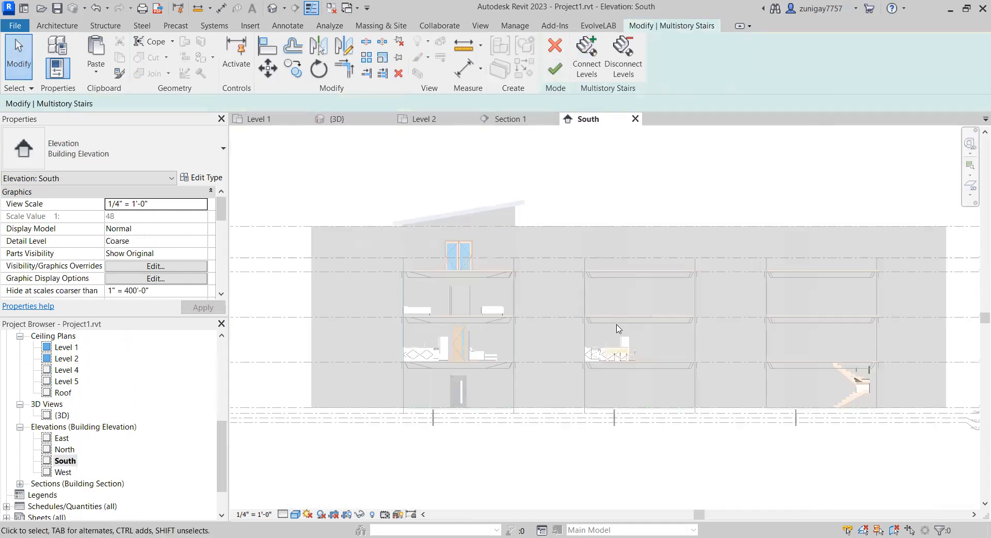
pyautogui.scroll(2, 619, 329)
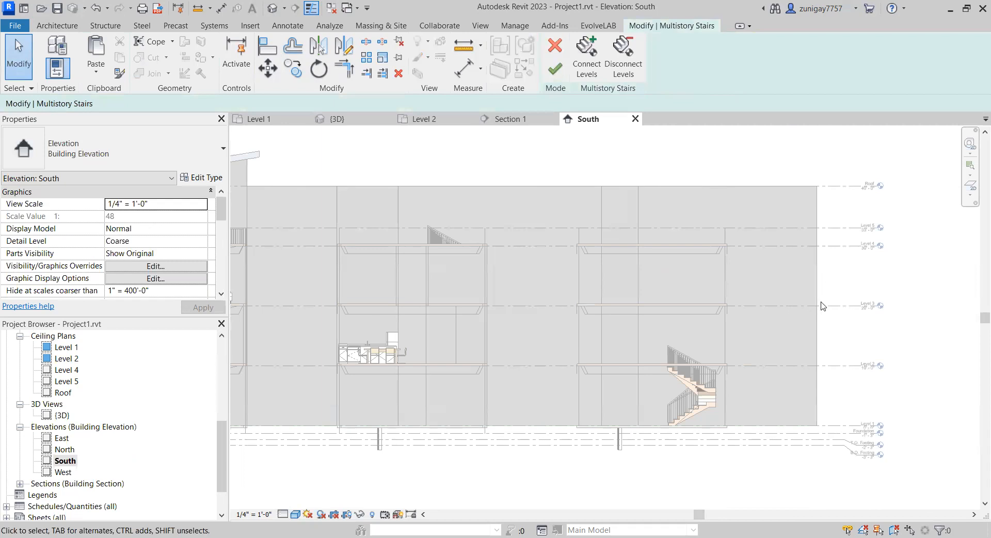
pyautogui.scroll(1, 824, 307)
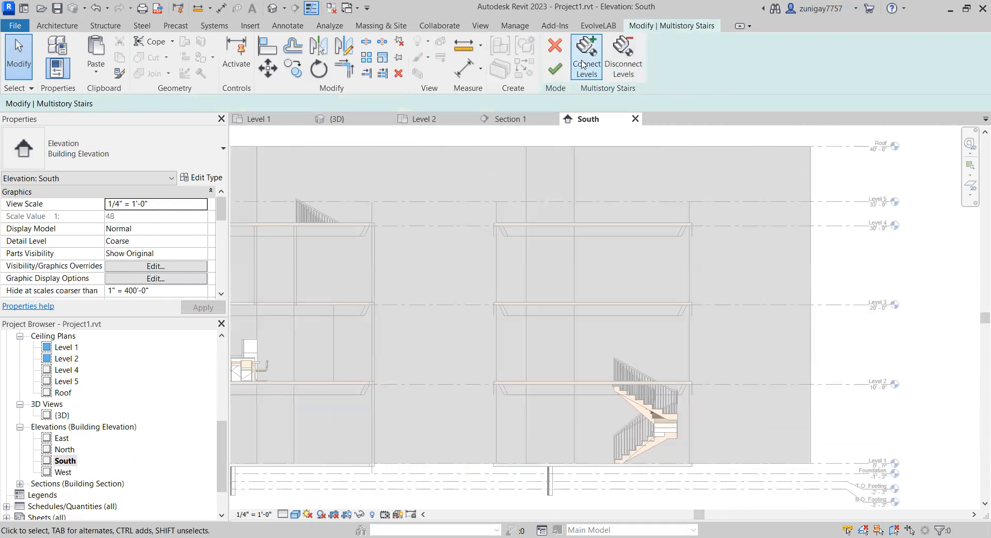
pyautogui.click(582, 64)
pyautogui.click(837, 307)
pyautogui.click(840, 147)
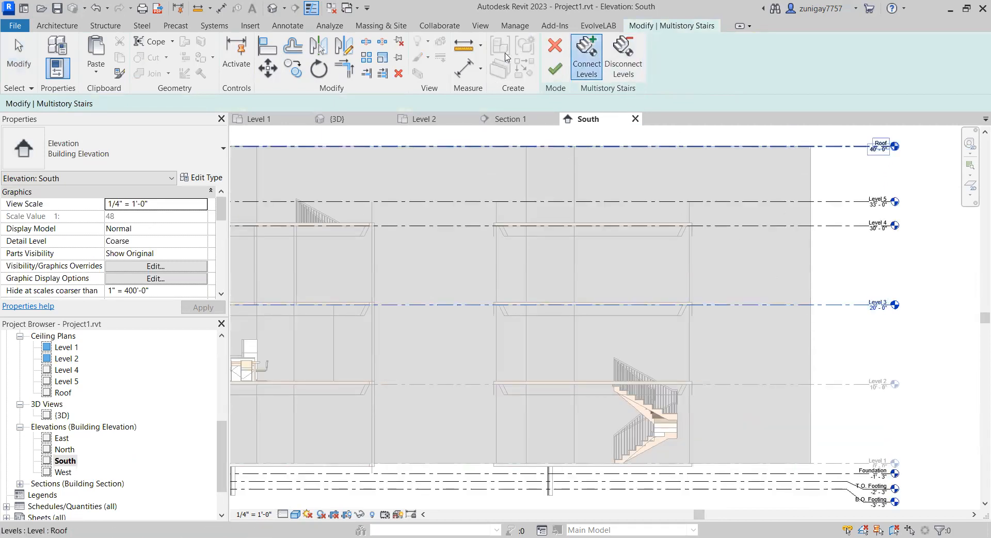
pyautogui.click(556, 72)
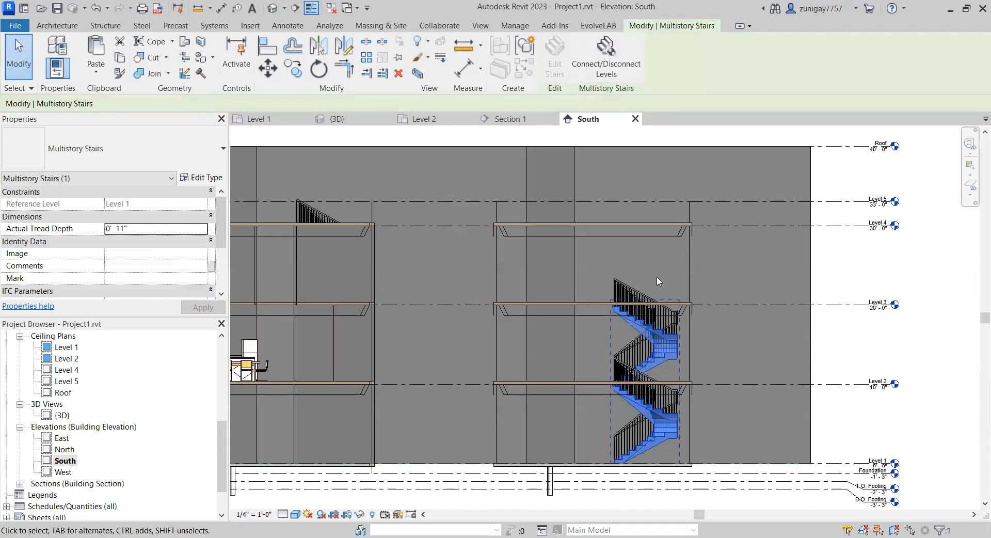
# Step: Extend the multistory stair by connecting it to Level 4 as well
pyautogui.click(602, 65)
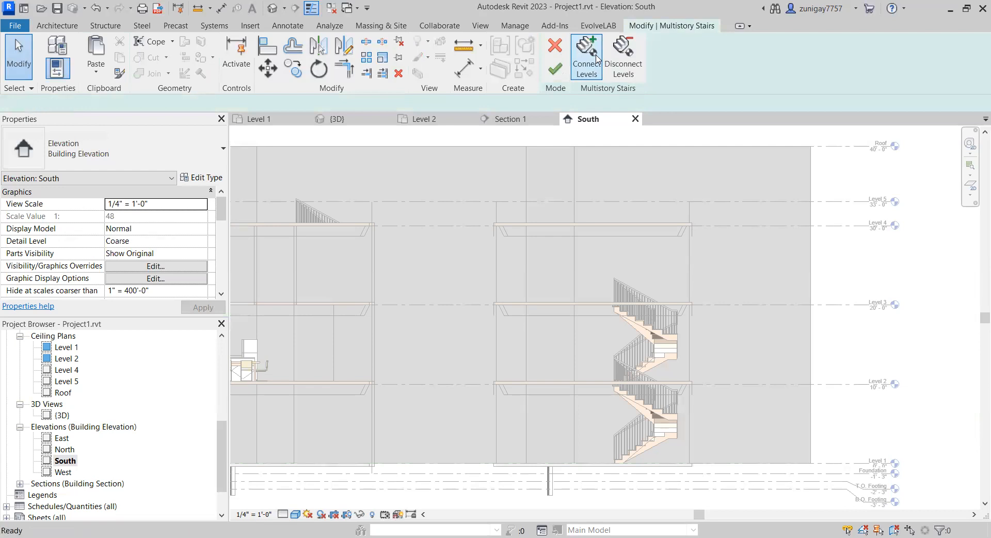
pyautogui.click(777, 233)
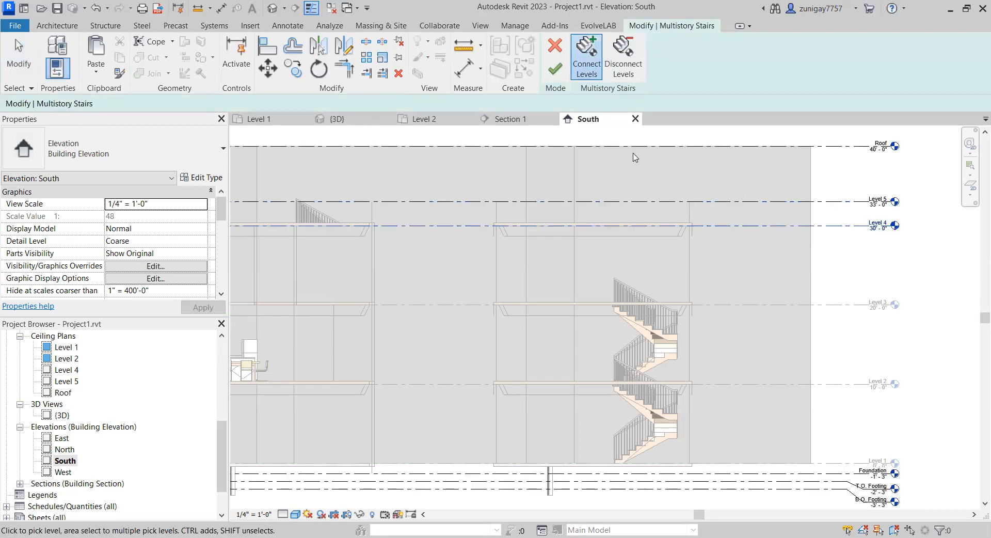
pyautogui.click(553, 72)
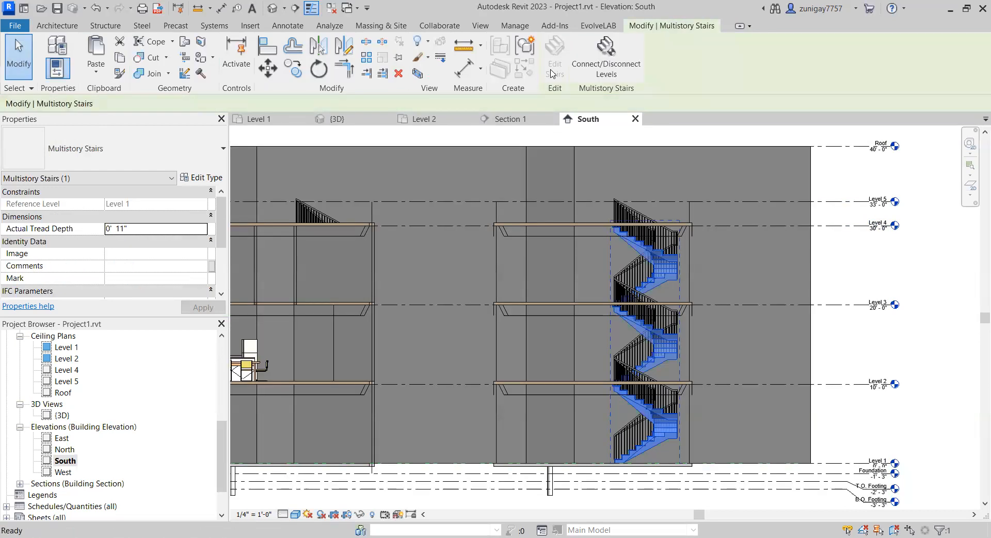
pyautogui.click(869, 275)
pyautogui.scroll(-2, 653, 290)
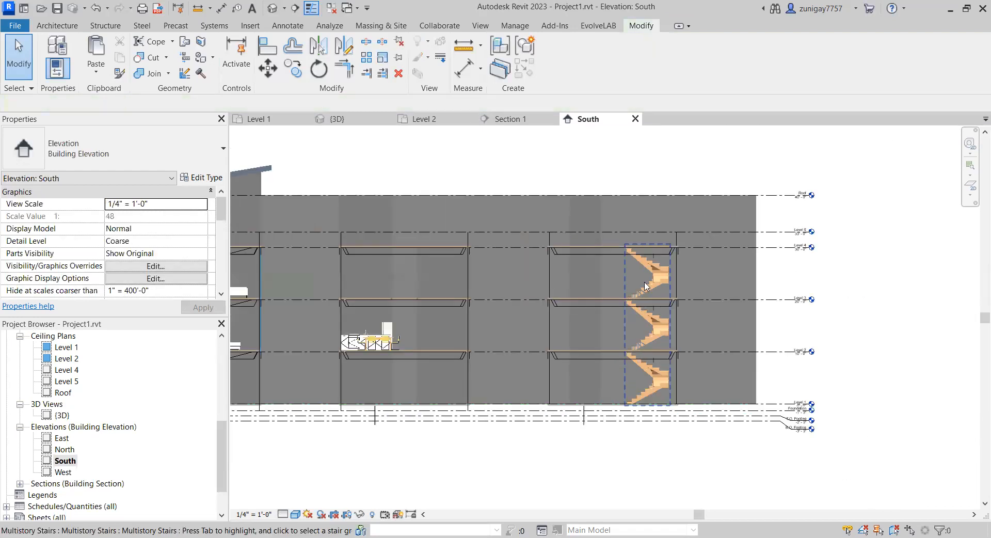
# Step: Examine in 3D how the stacked stair flights reach the CLT floors on each level
pyautogui.click(333, 119)
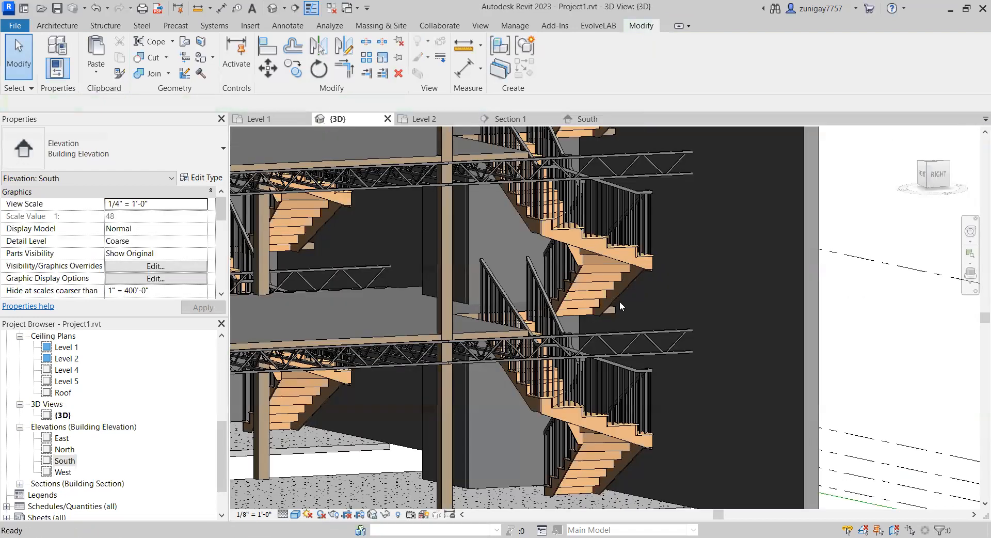
pyautogui.scroll(-1, 582, 338)
pyautogui.moveTo(593, 327); pyautogui.dragTo(580, 355, button='middle')
pyautogui.scroll(1, 581, 353)
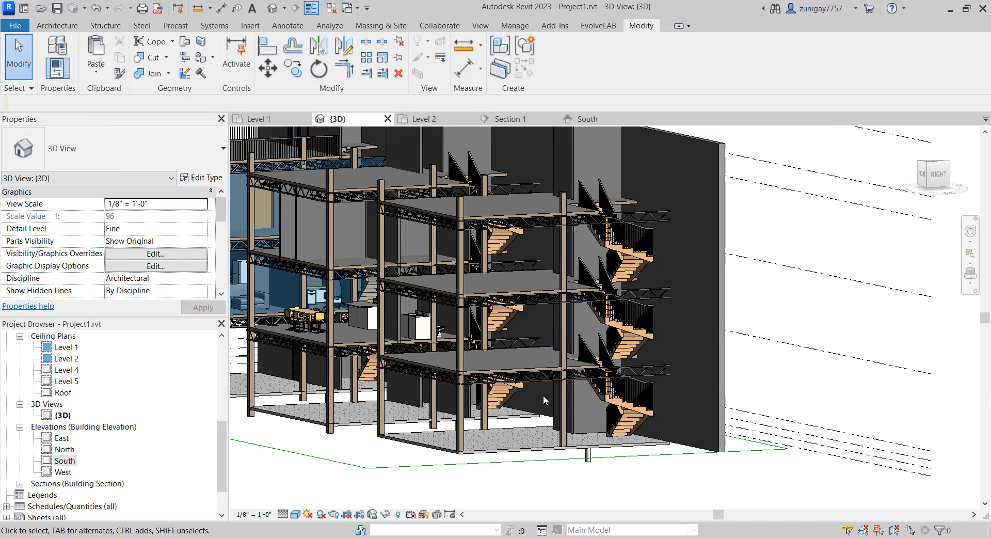
pyautogui.moveTo(516, 386); pyautogui.dragTo(528, 399, button='middle')
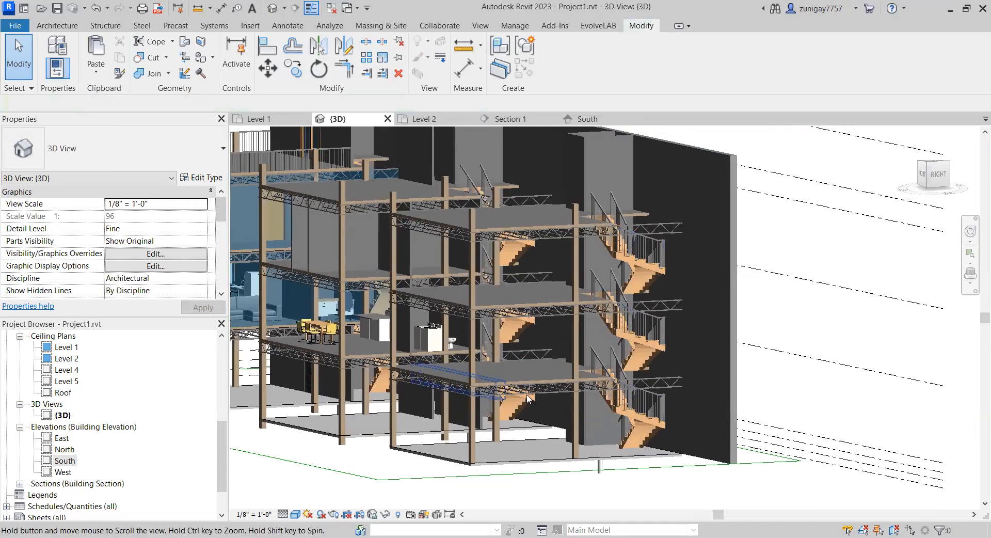
pyautogui.scroll(-1, 527, 398)
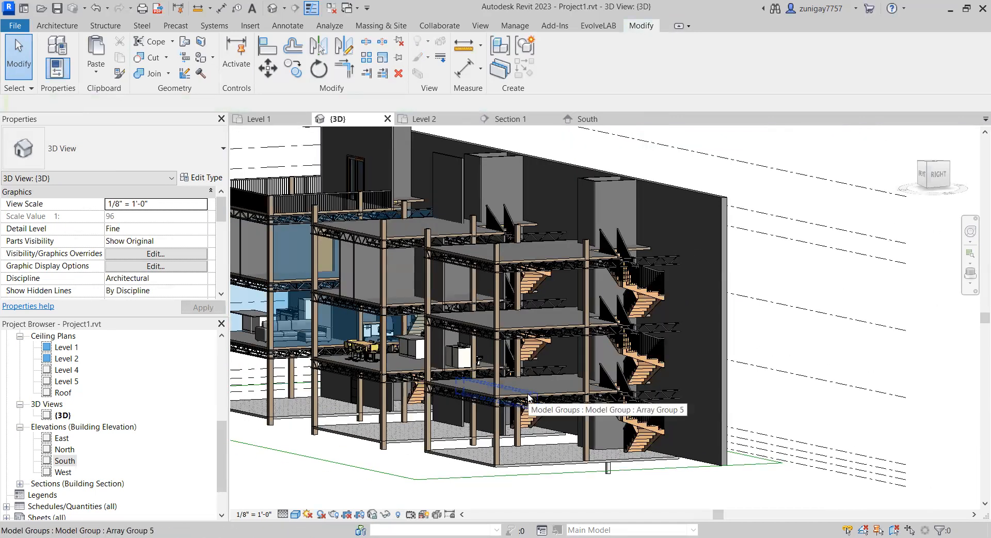
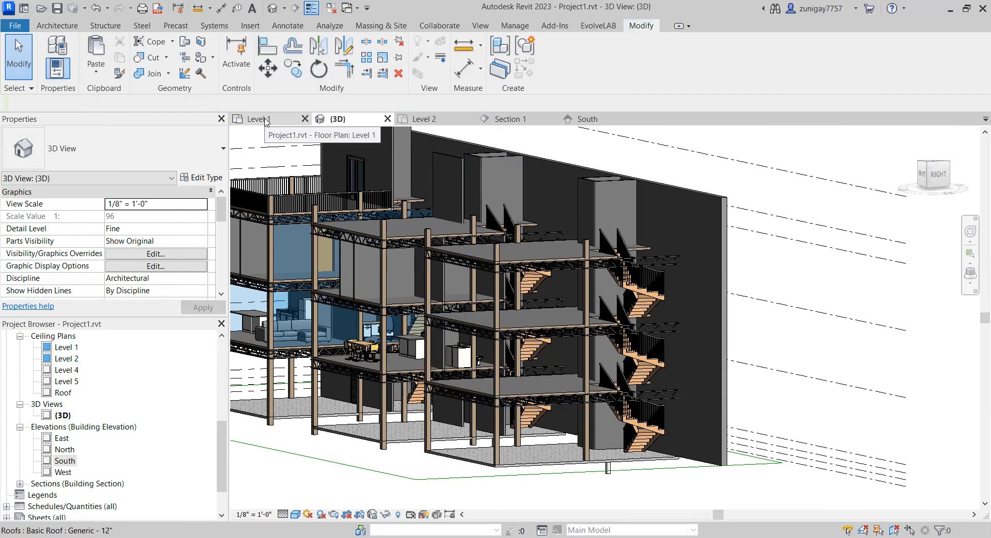
# Step: Return to the Level 1 floor plan around the stair and the elevator shaft
pyautogui.click(265, 122)
pyautogui.scroll(-1, 756, 328)
pyautogui.moveTo(638, 349); pyautogui.dragTo(675, 281, button='middle')
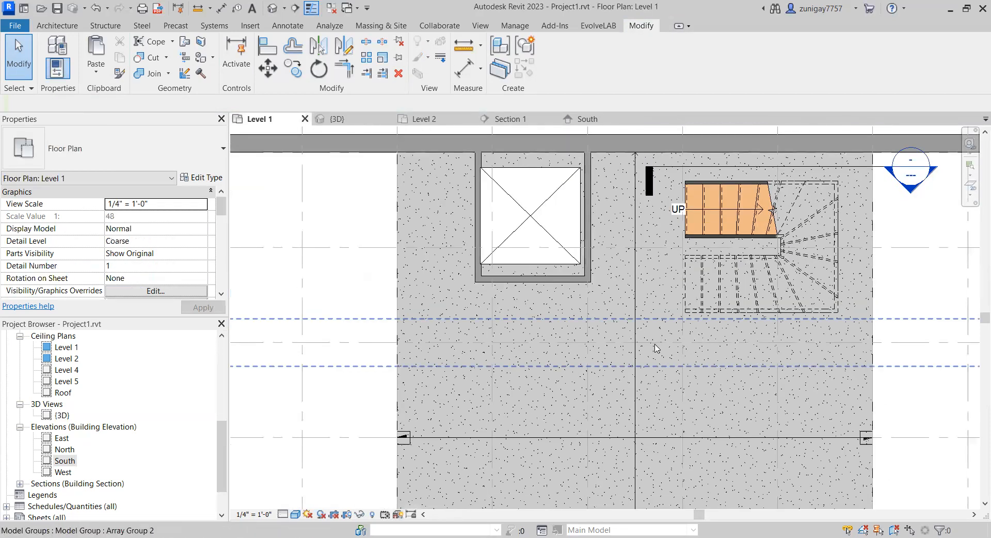
# Step: Draw a MassTimber- 4" wall along grid F from grid 22 to grid 27, rising from Level 1 to Roof, and check it in 3D
pyautogui.click(57, 25)
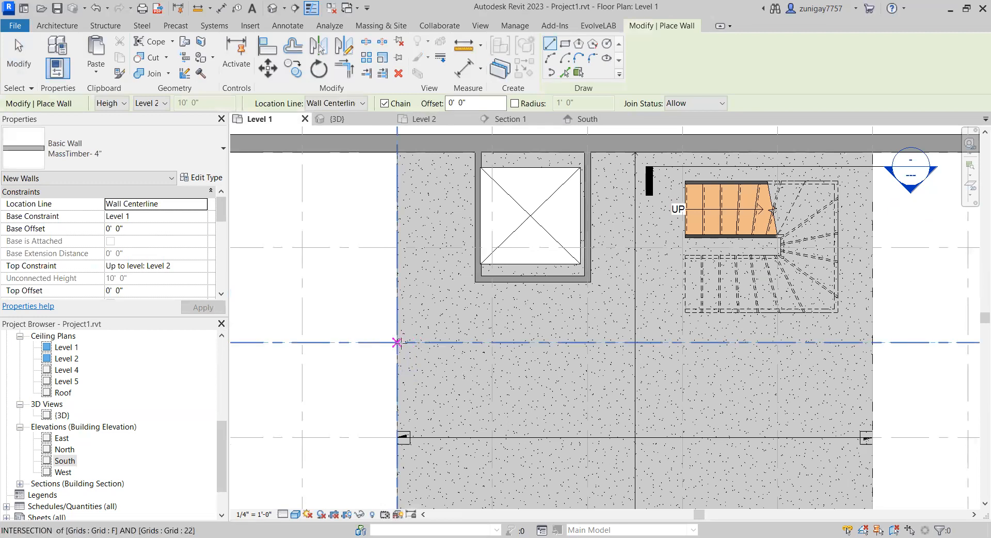
pyautogui.click(397, 342)
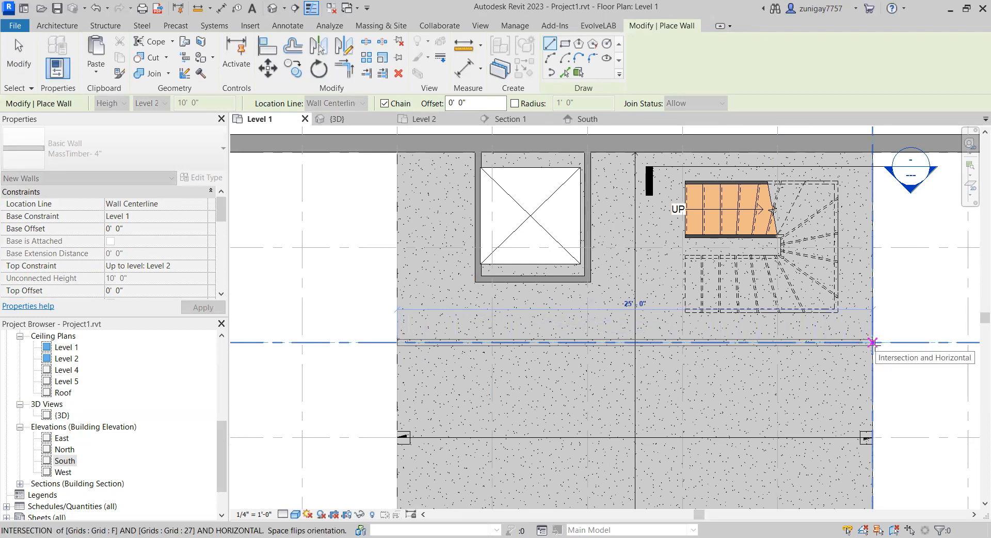
pyautogui.press('Escape')
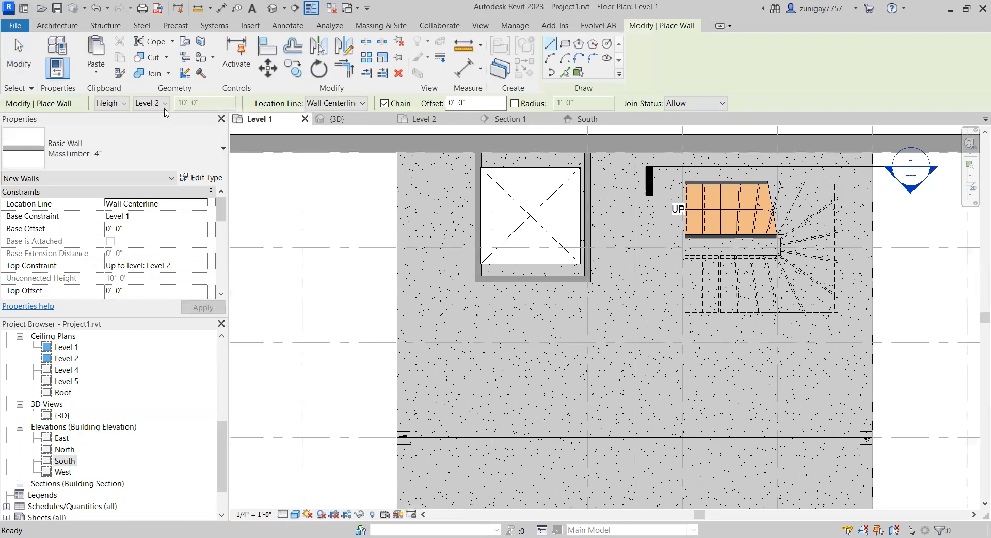
pyautogui.click(155, 102)
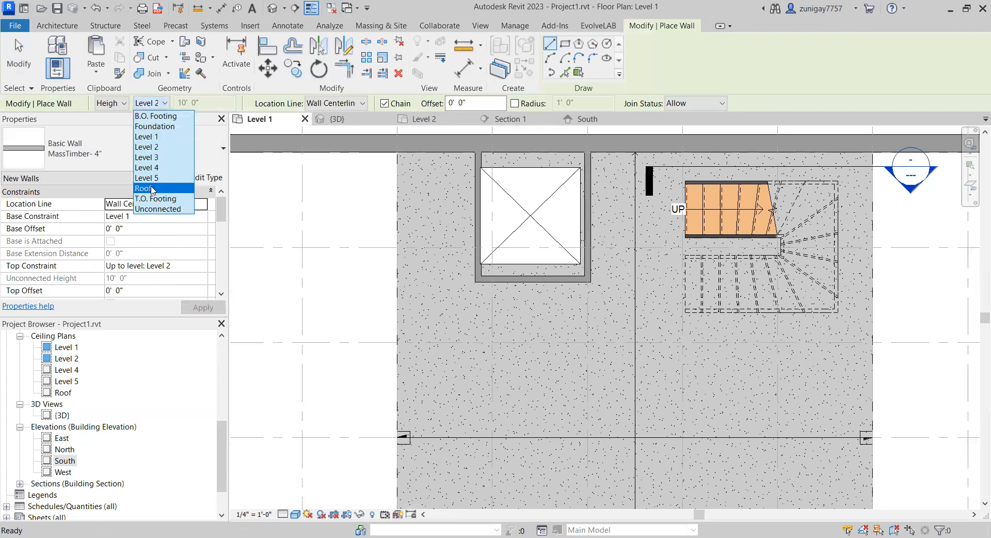
pyautogui.click(152, 189)
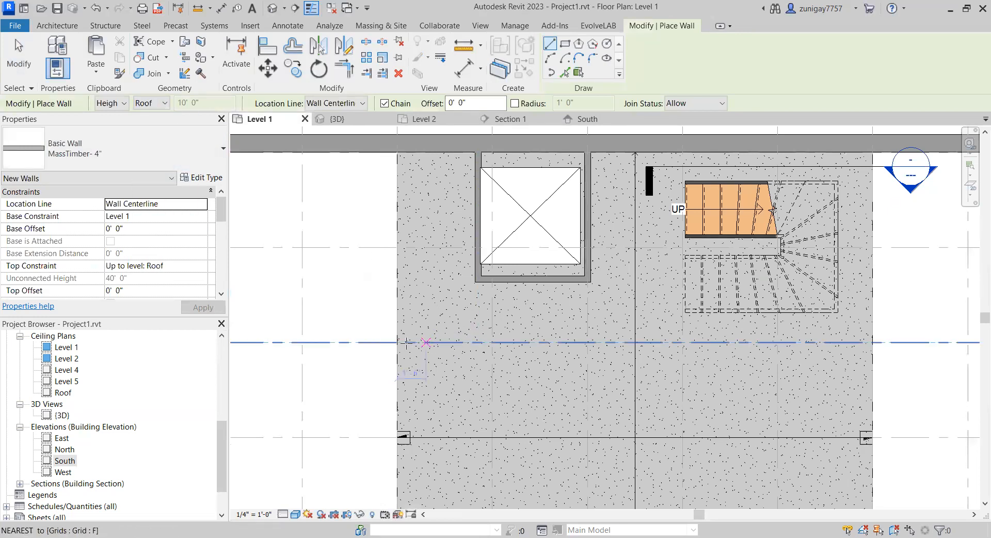
pyautogui.click(397, 342)
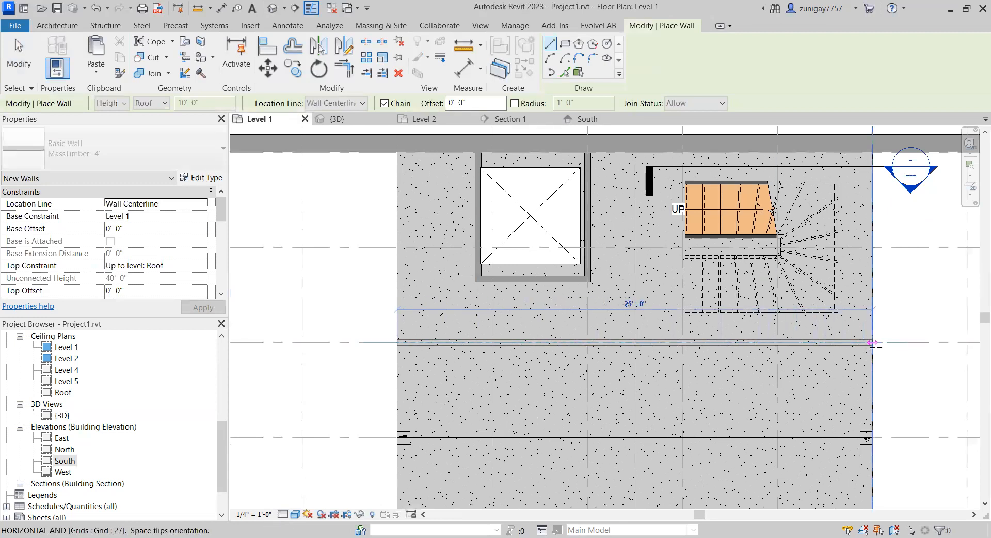
pyautogui.click(873, 342)
pyautogui.press('Escape')
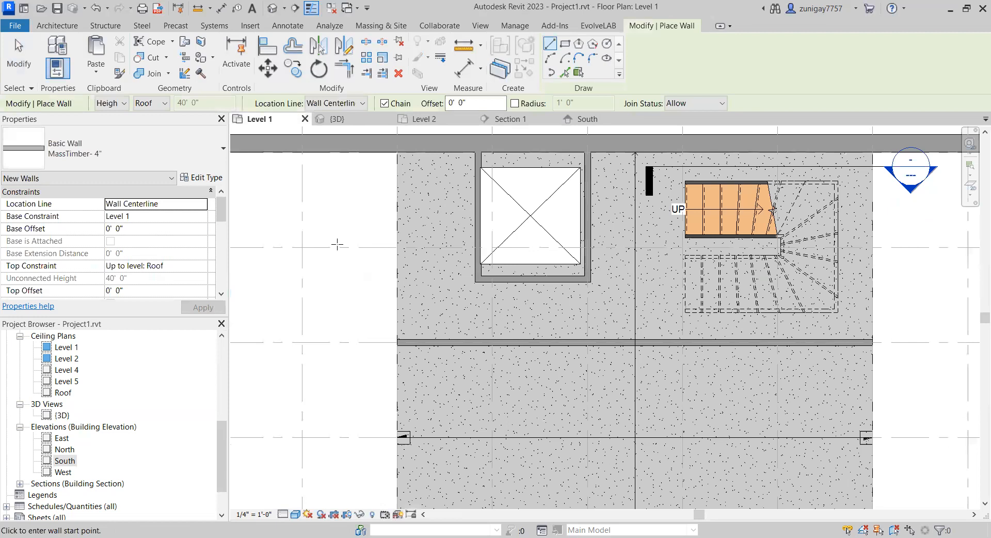
pyautogui.press('Escape')
pyautogui.click(339, 119)
pyautogui.scroll(1, 633, 271)
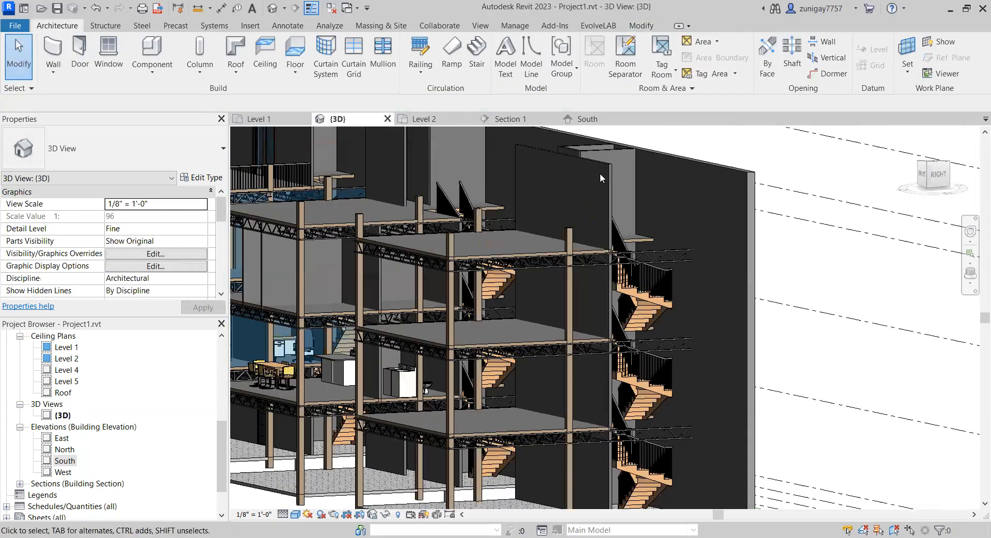
pyautogui.scroll(-1, 601, 203)
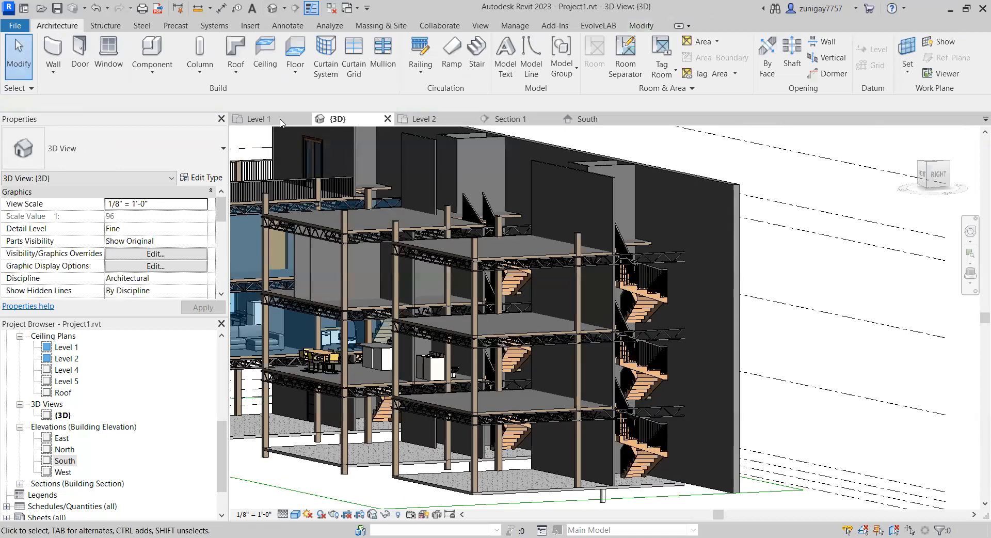
# Step: Place a Door-Passage-Single-Vision_Two_Lite 36" x 96" door on Level 1 at the middle of the new timber wall
pyautogui.click(282, 122)
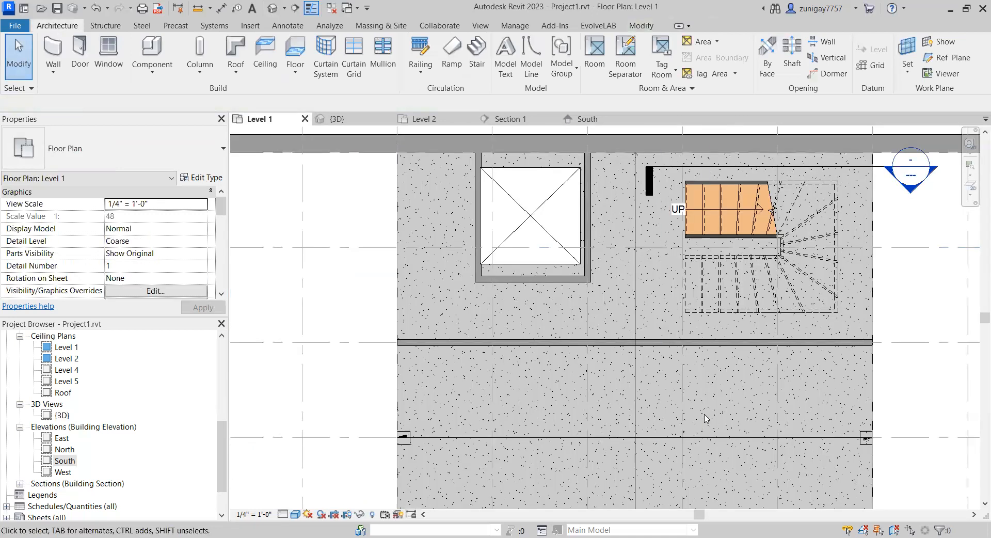
pyautogui.moveTo(670, 393); pyautogui.dragTo(651, 388, button='middle')
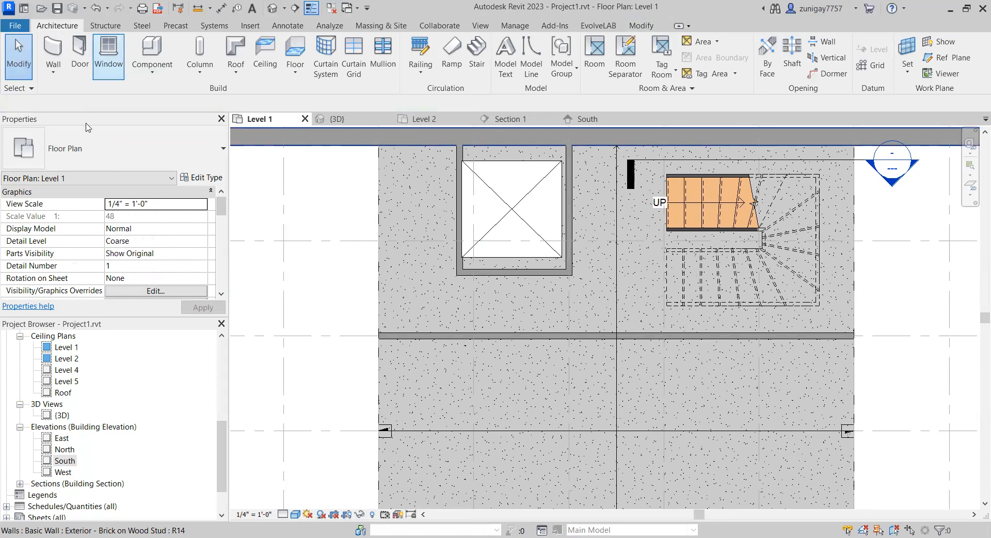
pyautogui.press('d')
pyautogui.press('r')
pyautogui.click(122, 164)
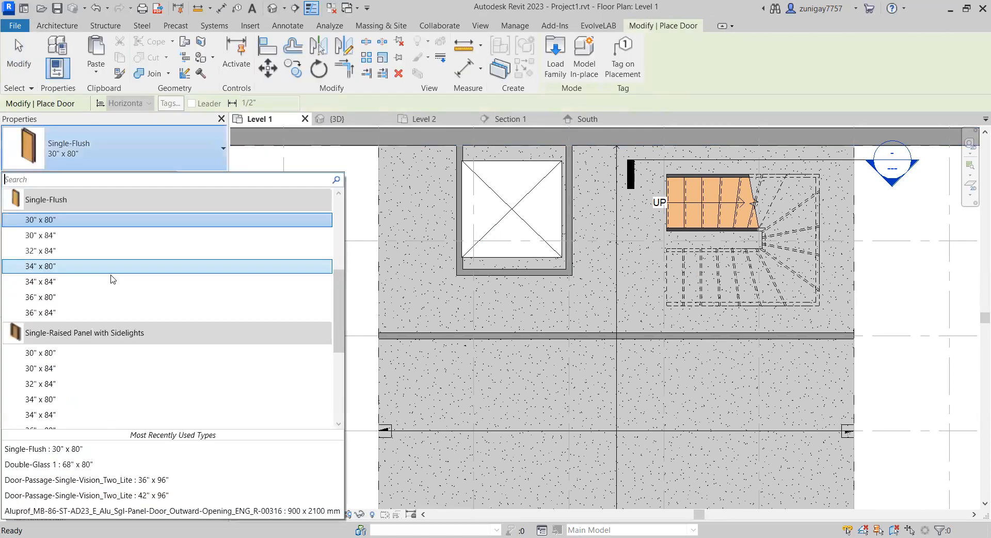
pyautogui.scroll(-3, 113, 280)
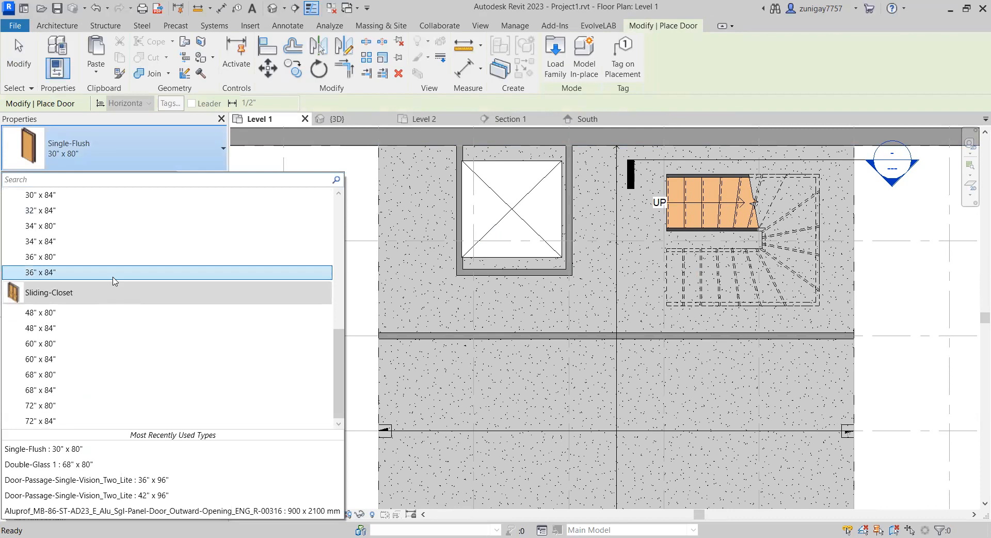
pyautogui.scroll(4, 114, 282)
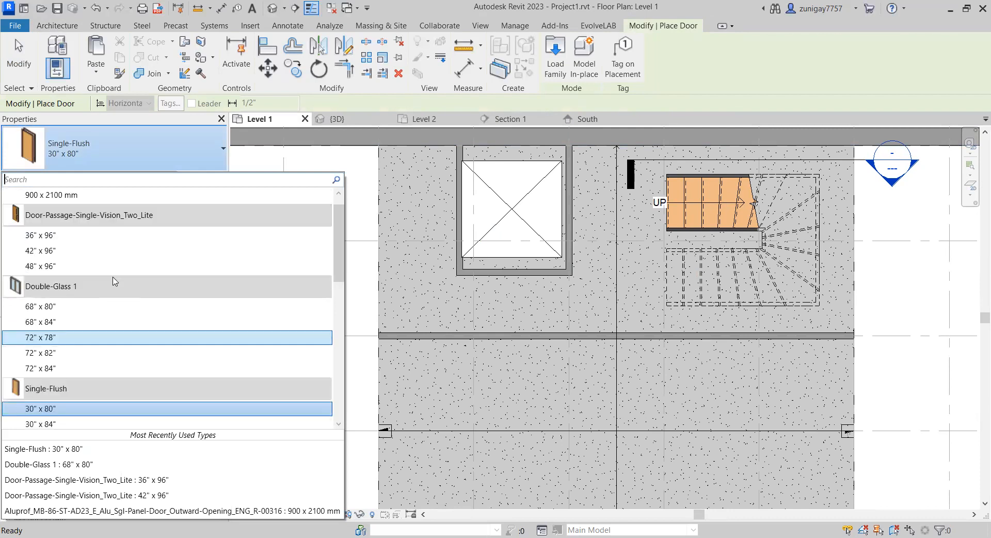
pyautogui.scroll(1, 114, 282)
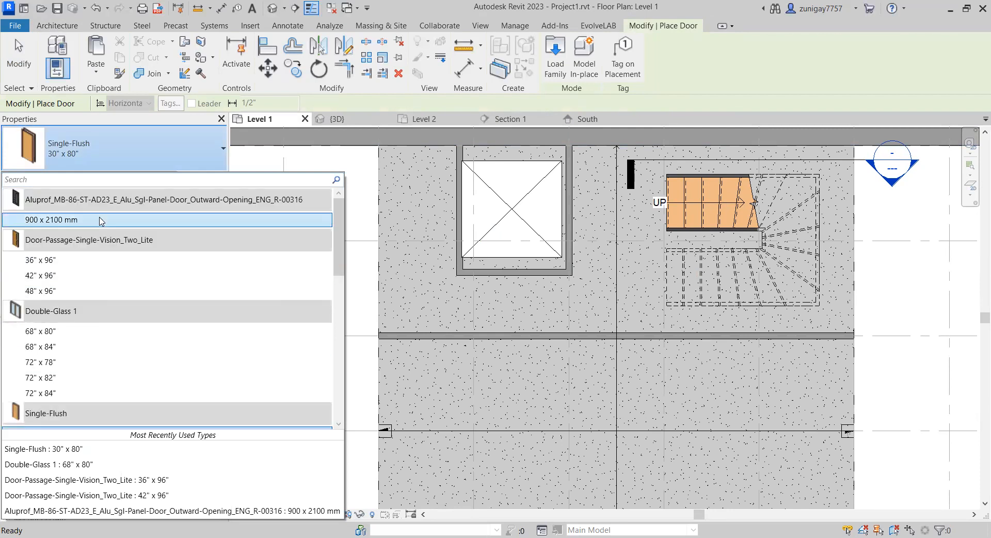
pyautogui.moveTo(101, 221)
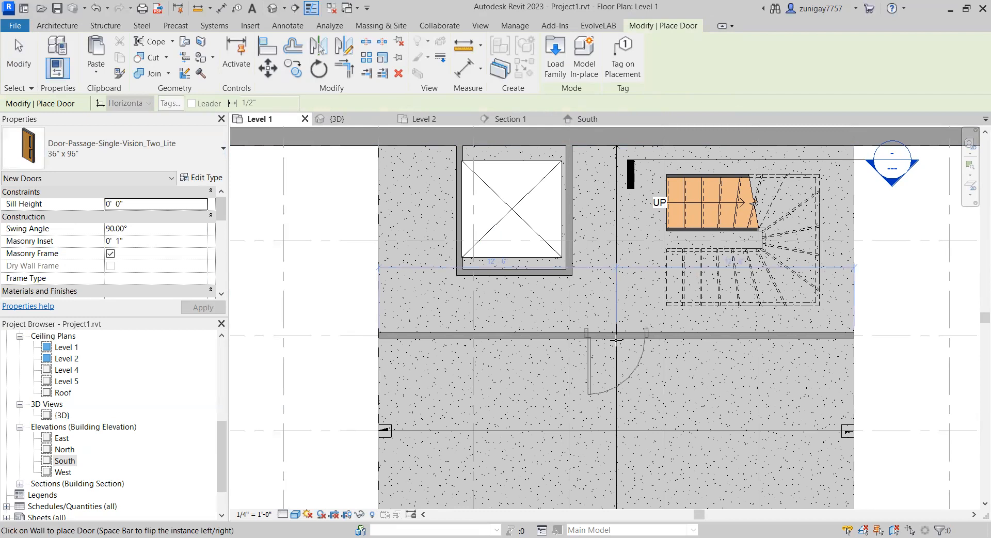
pyautogui.click(617, 338)
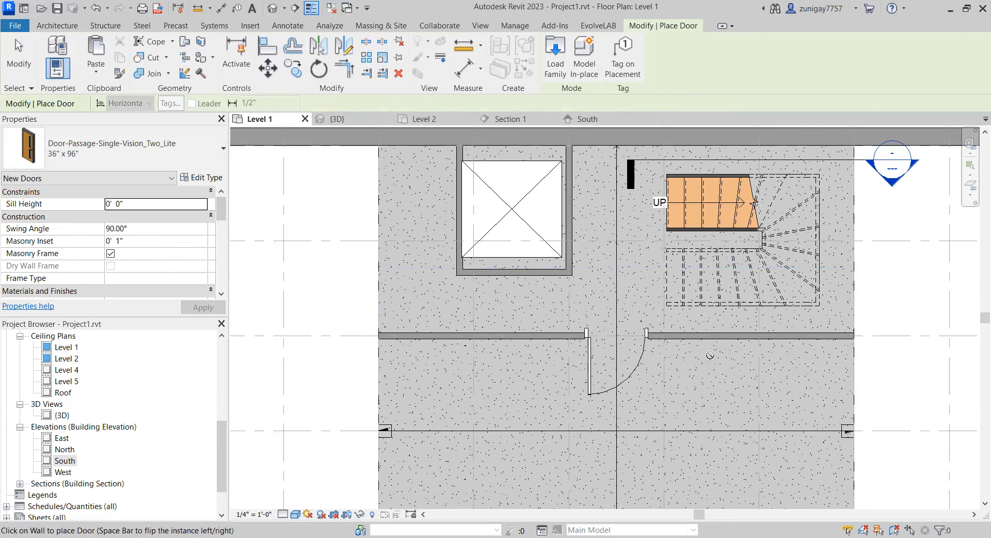
pyautogui.press('Escape')
pyautogui.press('Escape')
# Step: Draw a Curtain Wall from Level 1 up to Roof along grid 22, closing the elevator side between the brick and timber walls
pyautogui.scroll(-2, 525, 336)
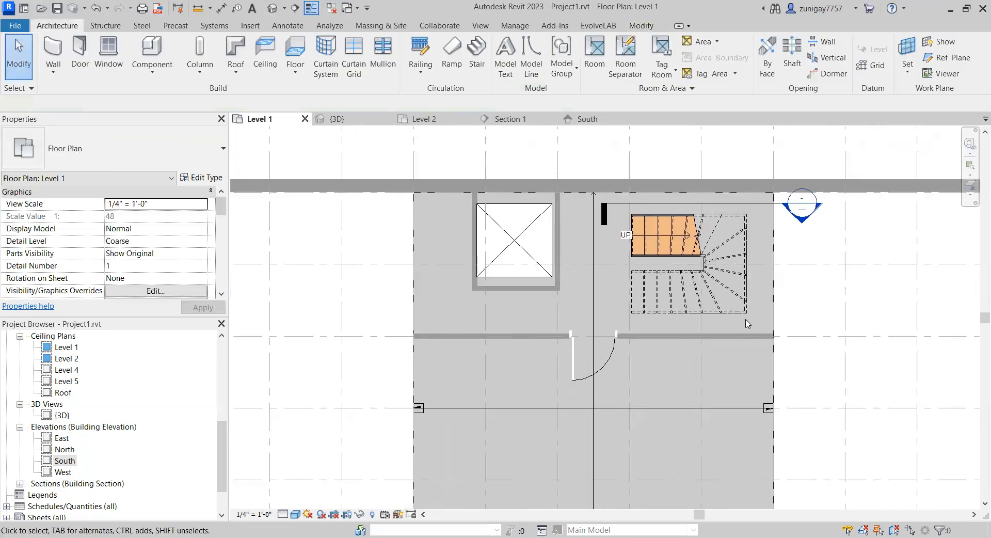
pyautogui.moveTo(741, 315); pyautogui.dragTo(735, 289, button='middle')
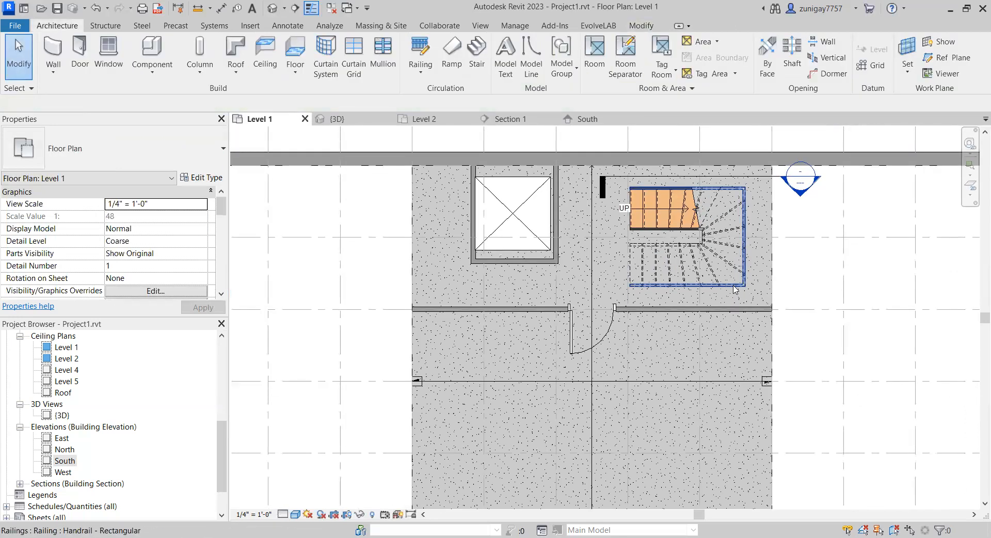
pyautogui.scroll(1, 428, 210)
pyautogui.moveTo(428, 211); pyautogui.dragTo(421, 240, button='middle')
pyautogui.scroll(1, 425, 221)
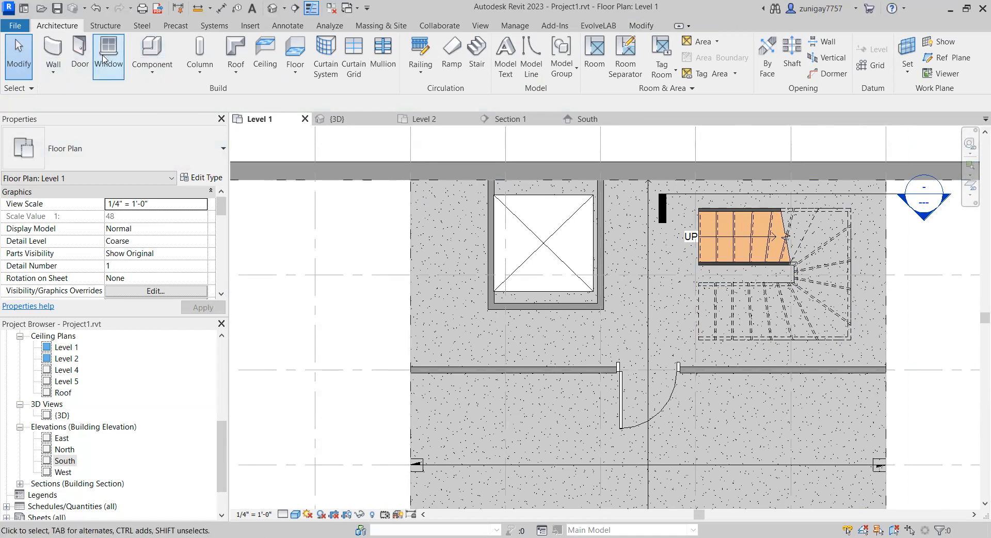
pyautogui.click(54, 54)
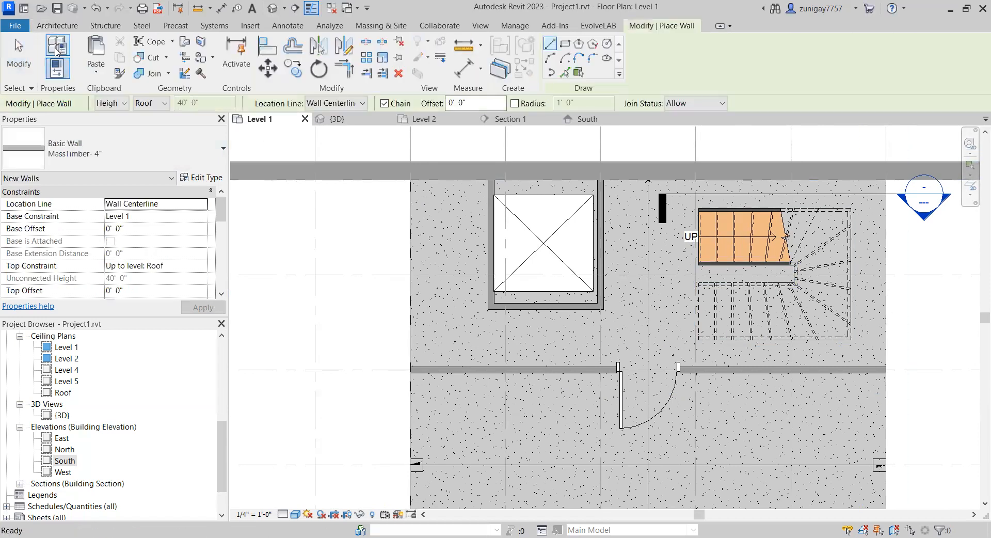
pyautogui.click(76, 153)
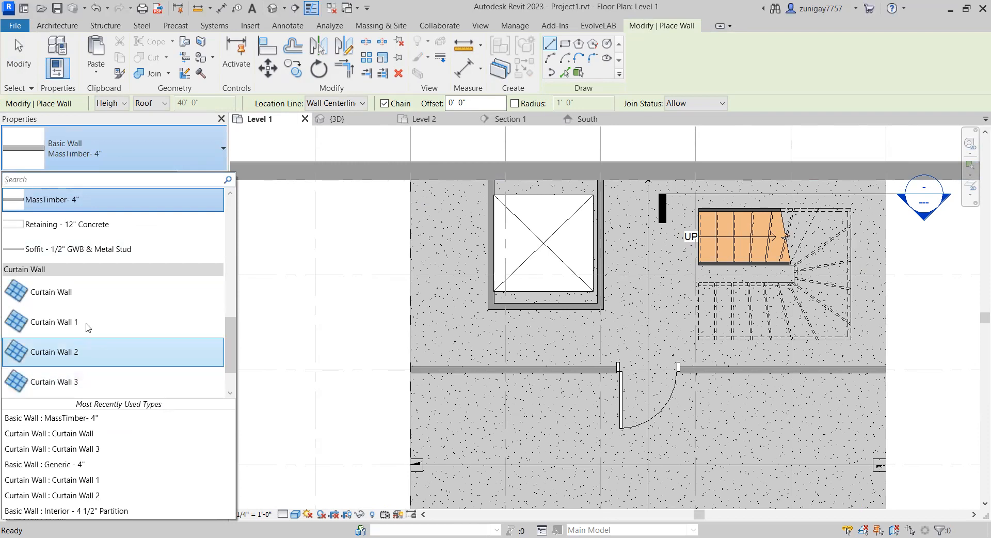
pyautogui.click(82, 294)
pyautogui.scroll(2, 426, 206)
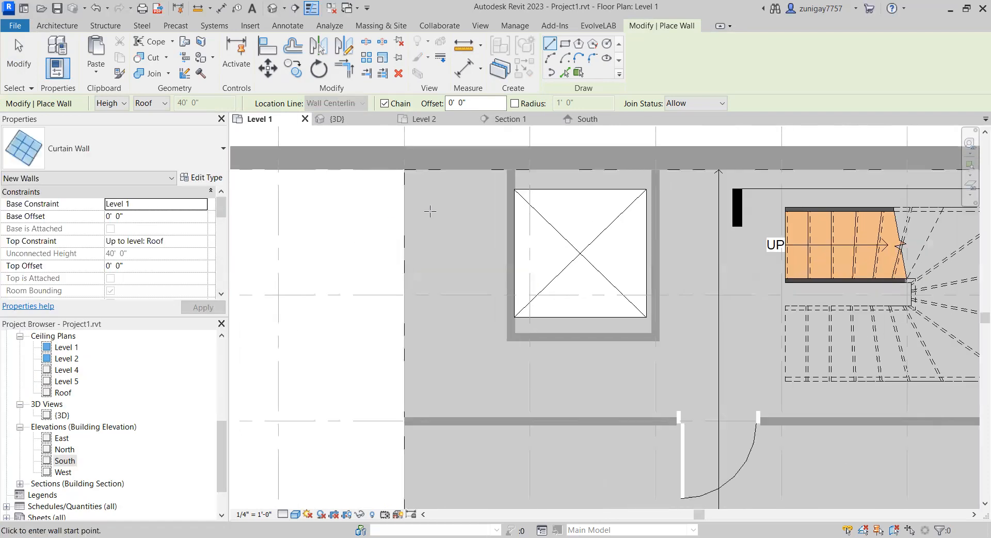
pyautogui.click(400, 163)
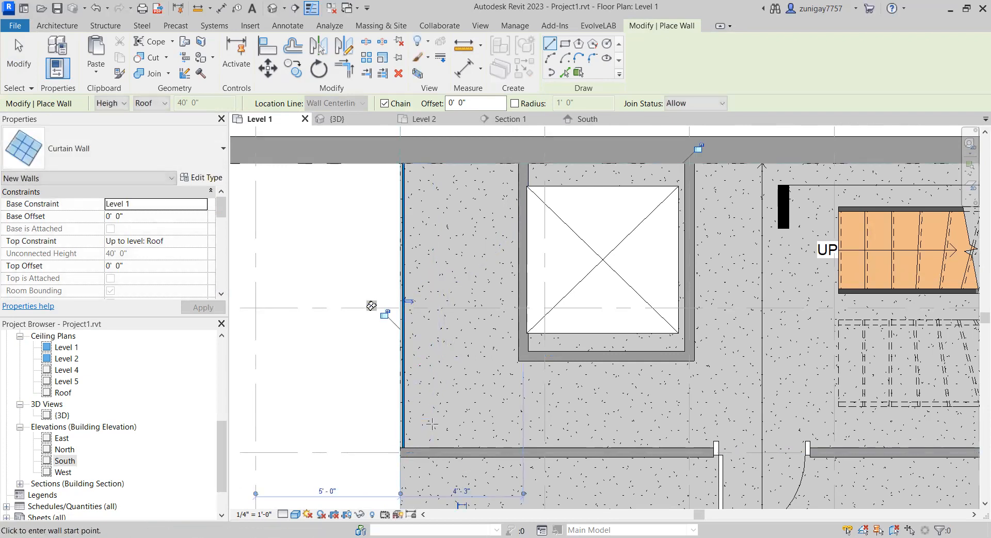
# Step: Draw a matching Curtain Wall along grid 27 on the stair side, from the brick wall to the timber wall
pyautogui.scroll(-3, 518, 354)
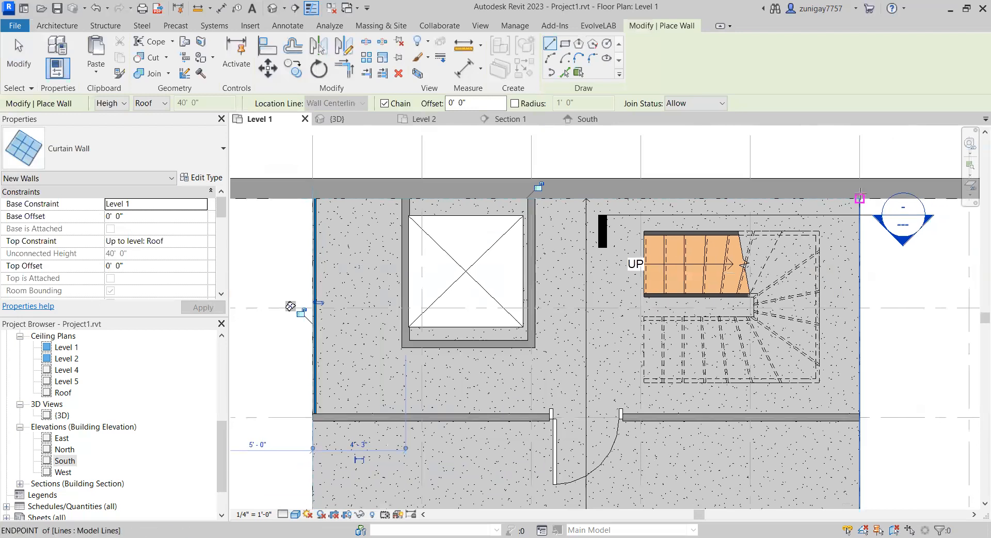
pyautogui.click(860, 198)
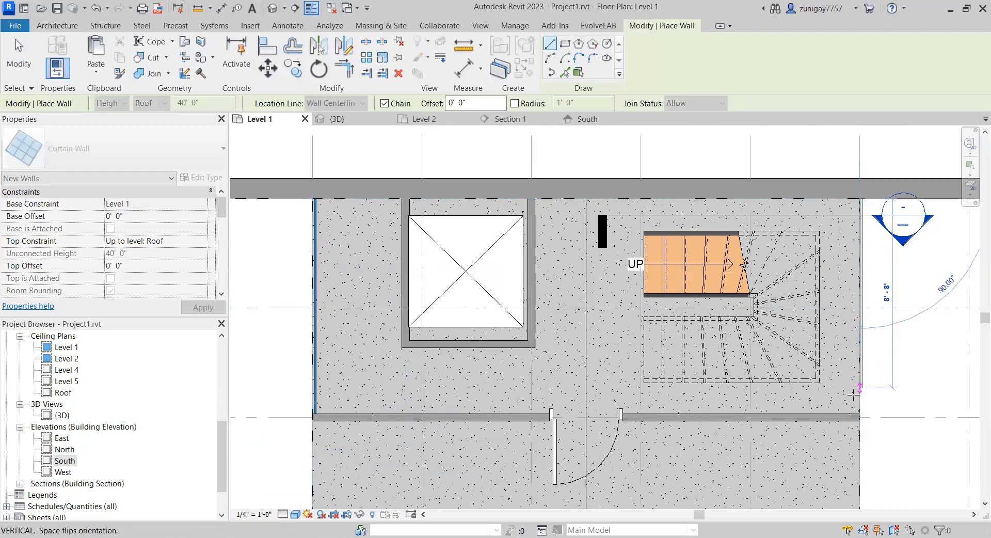
pyautogui.click(860, 414)
pyautogui.press('Escape')
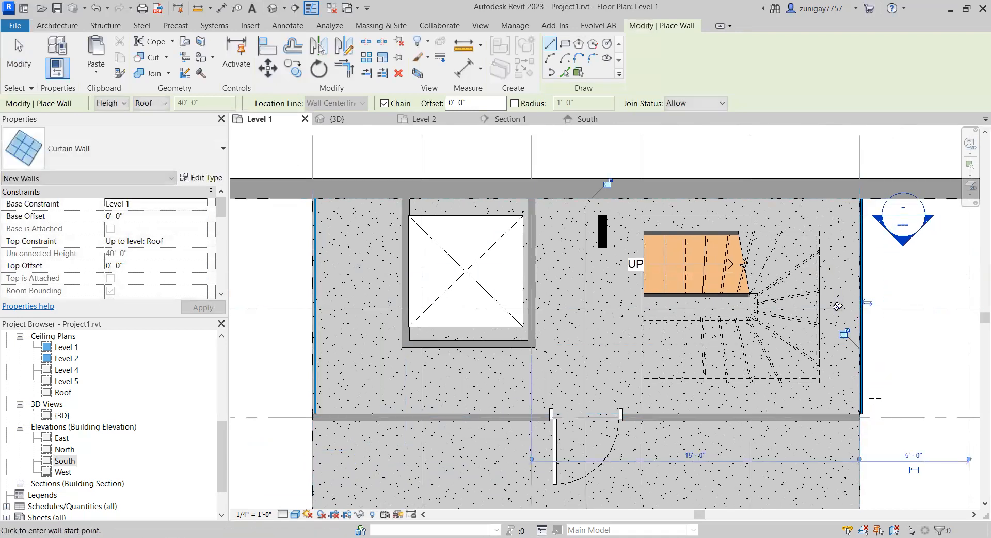
# Step: In the 3D view, change the stair-side curtain wall's type to Curtain Wall 3
pyautogui.click(335, 119)
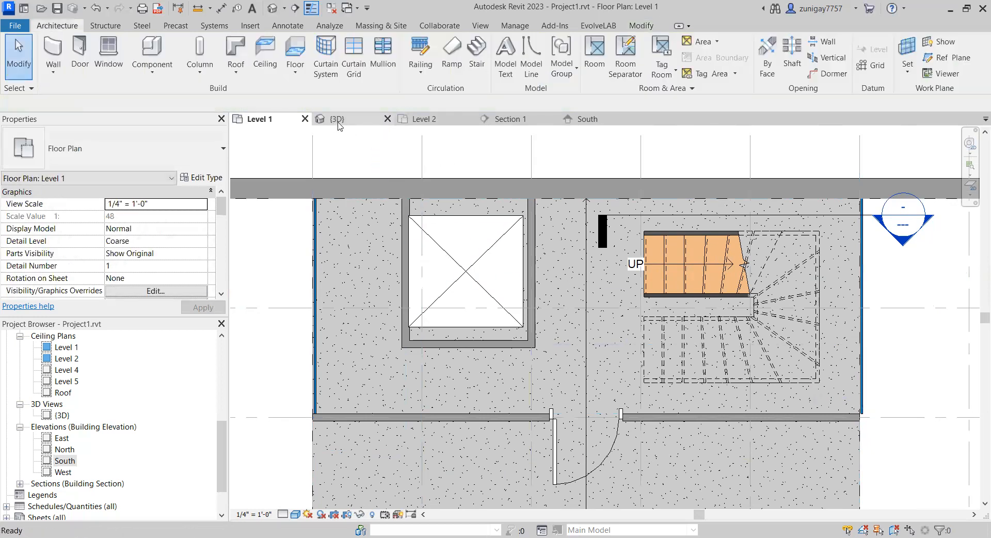
pyautogui.scroll(2, 644, 382)
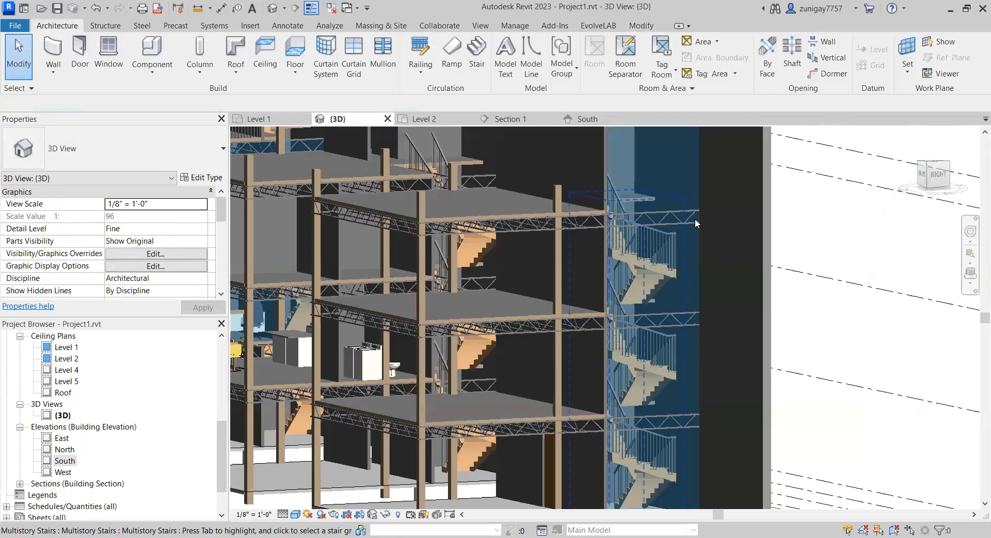
pyautogui.scroll(-2, 695, 223)
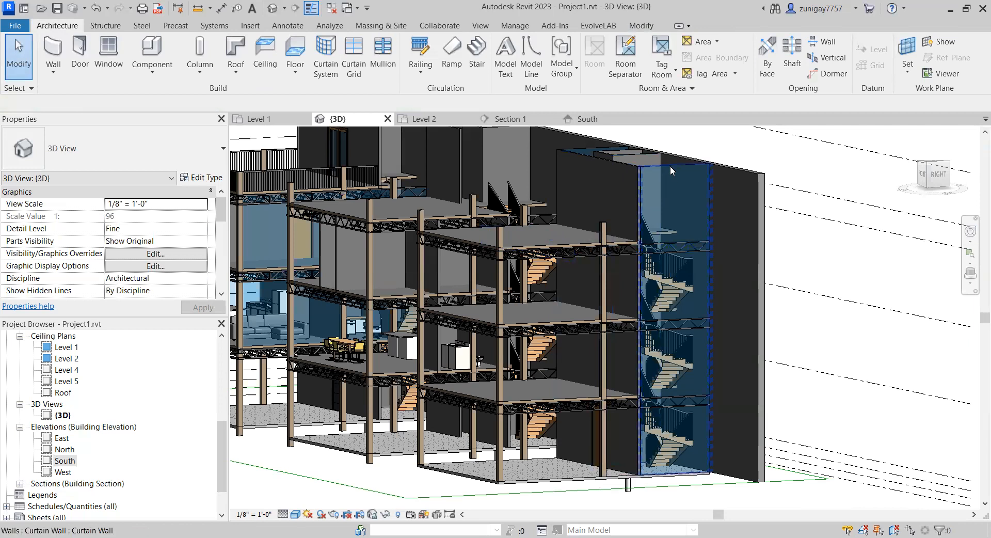
pyautogui.click(674, 165)
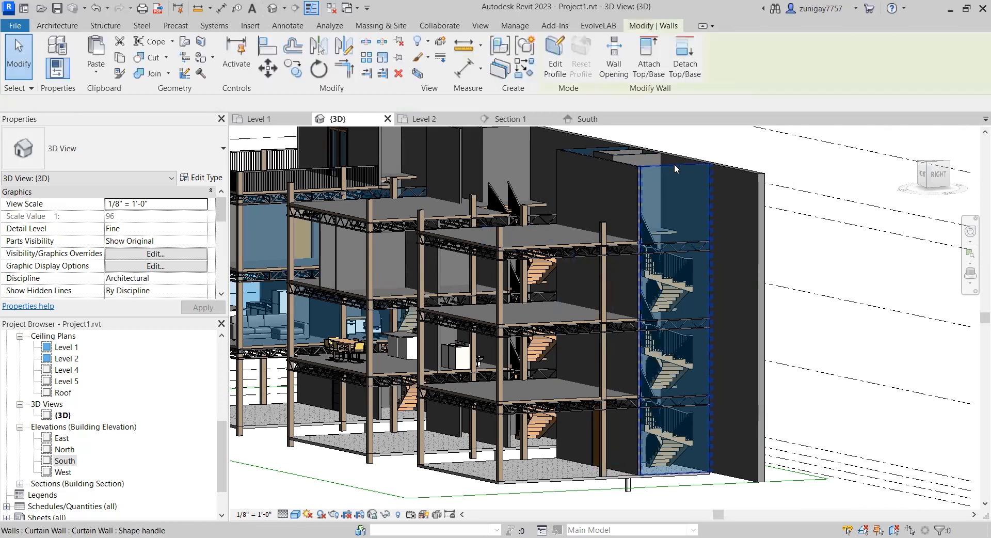
pyautogui.click(179, 138)
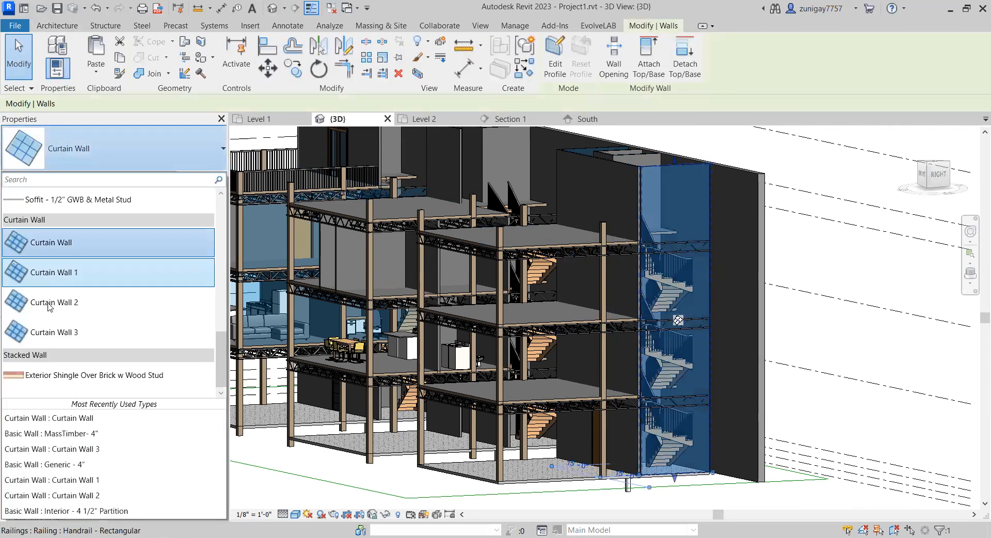
pyautogui.click(74, 334)
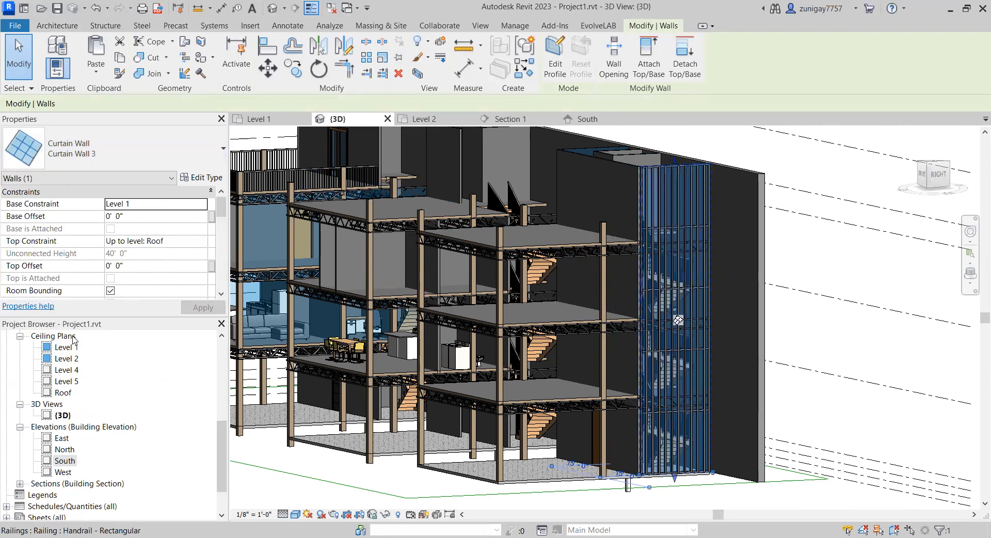
# Step: Try the Curtain Wall 2 and Curtain Wall 1 types on the stair-side curtain wall, keeping Curtain Wall 3 selected at the end
pyautogui.click(176, 154)
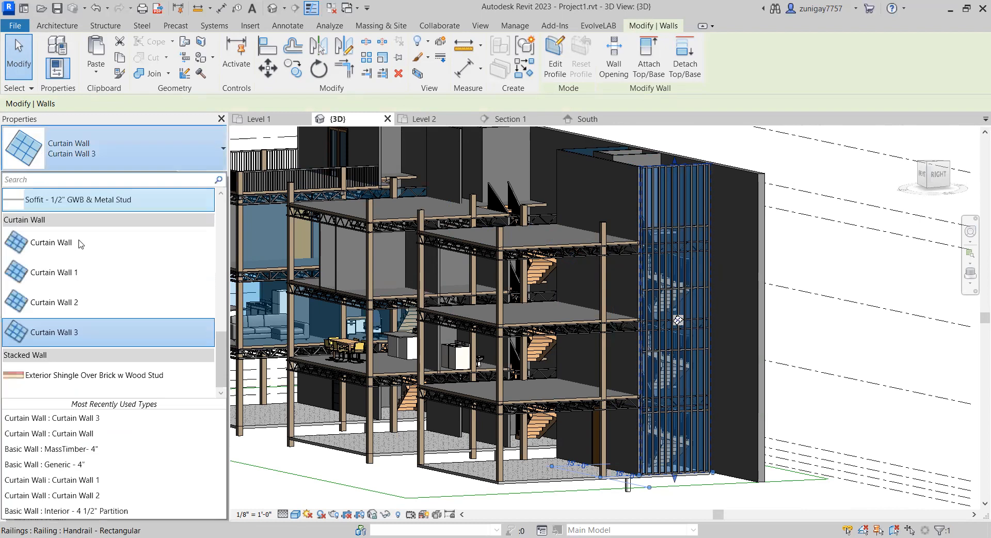
pyautogui.click(71, 303)
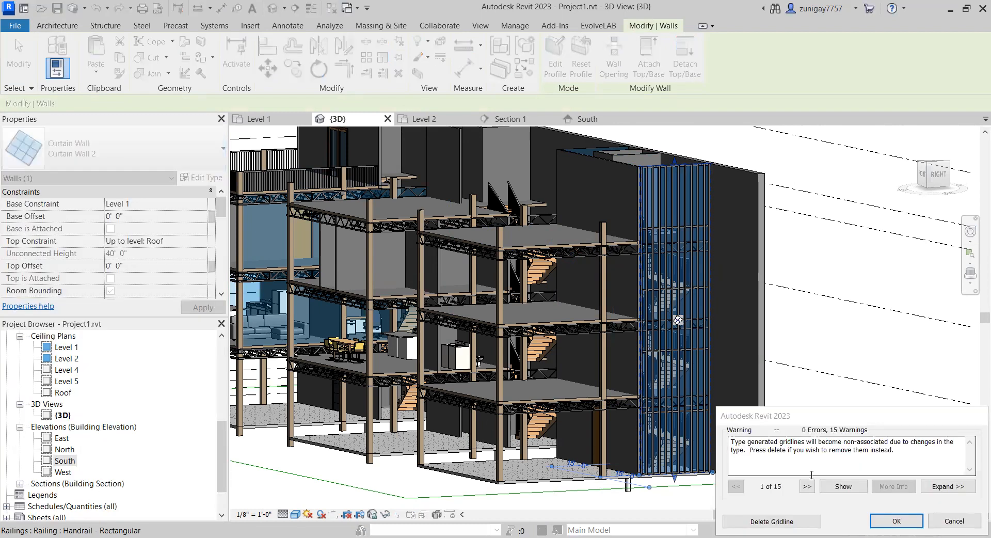
pyautogui.press('Return')
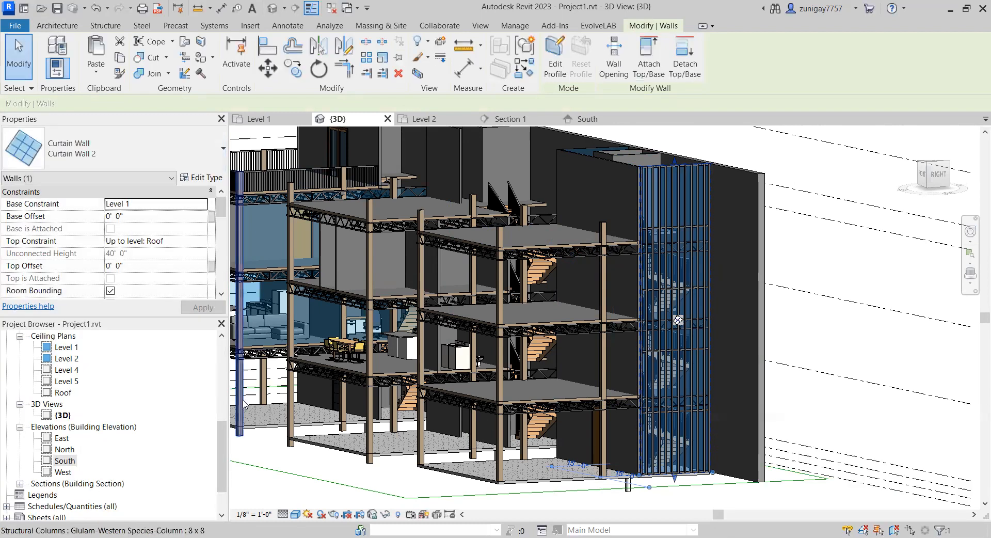
pyautogui.click(144, 158)
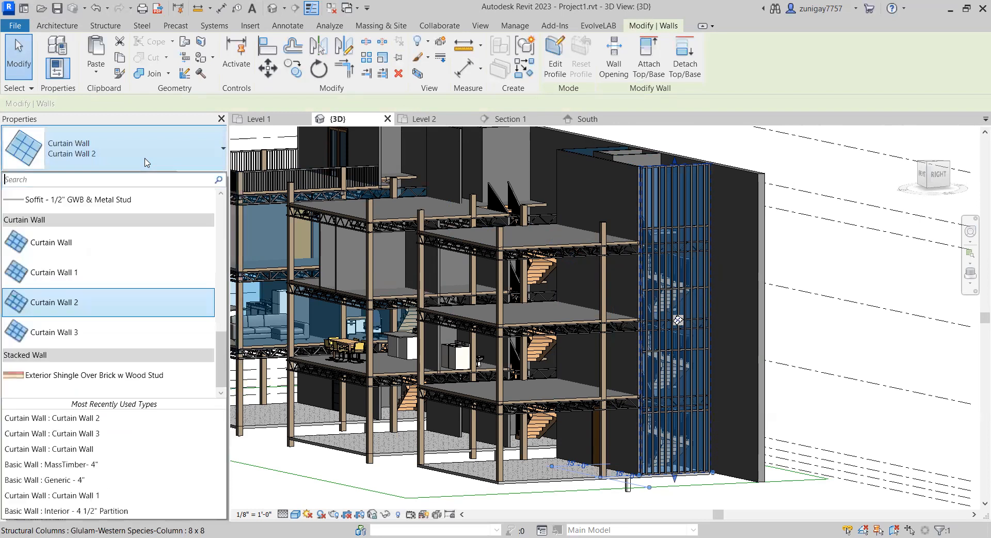
pyautogui.click(103, 275)
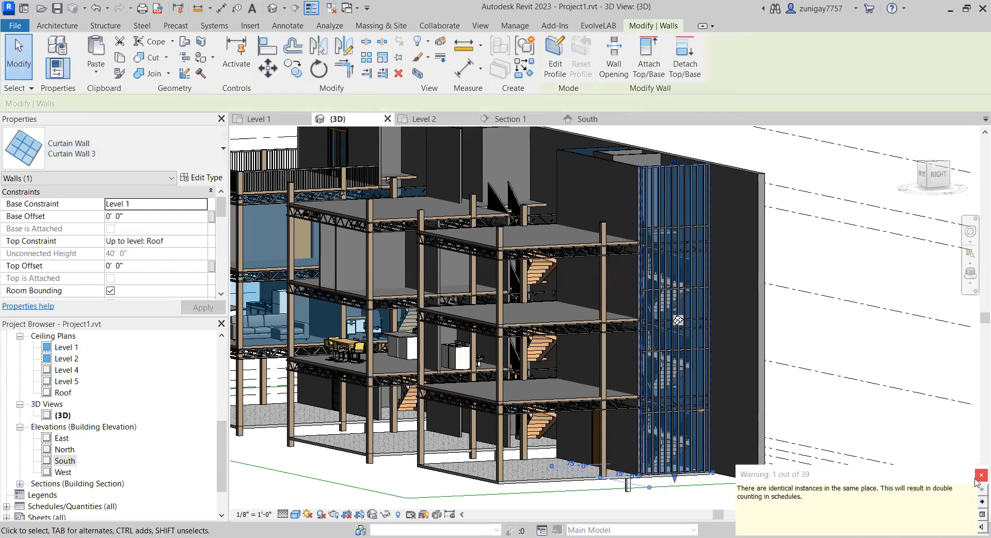
pyautogui.press('Escape')
pyautogui.press('Escape')
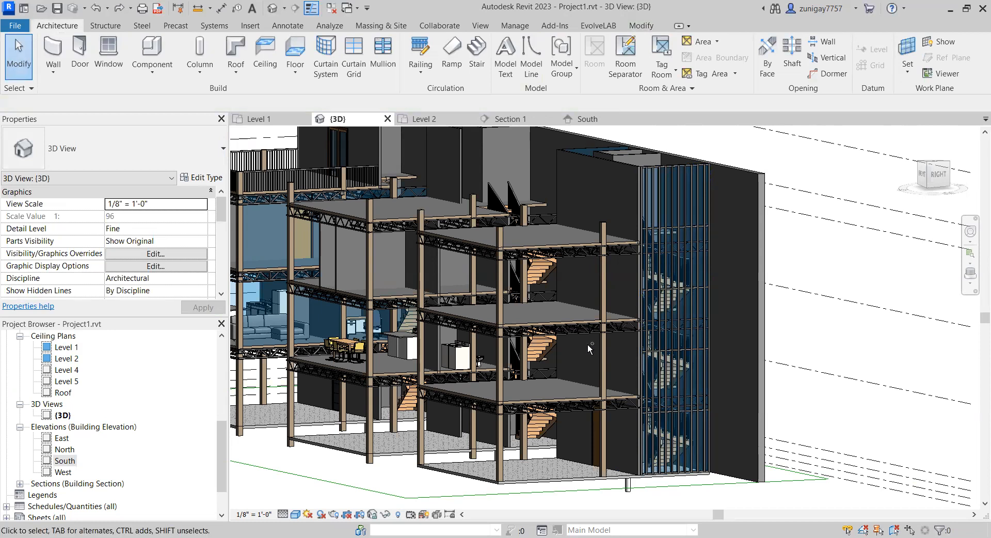
pyautogui.scroll(4, 678, 266)
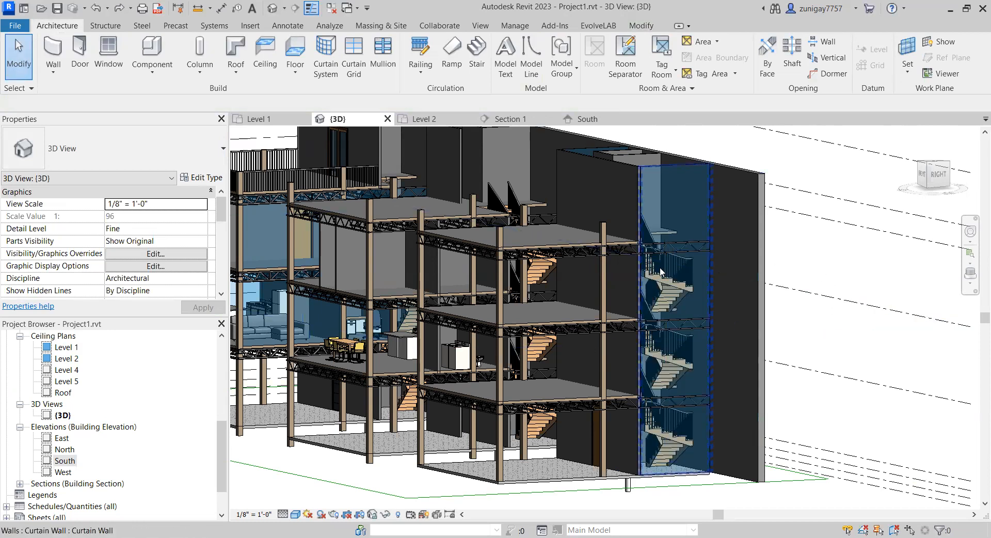
# Step: In the Level 1 floor plan, delete the elevator-side curtain wall and the overlapping curtain walls on the stair side
pyautogui.click(282, 119)
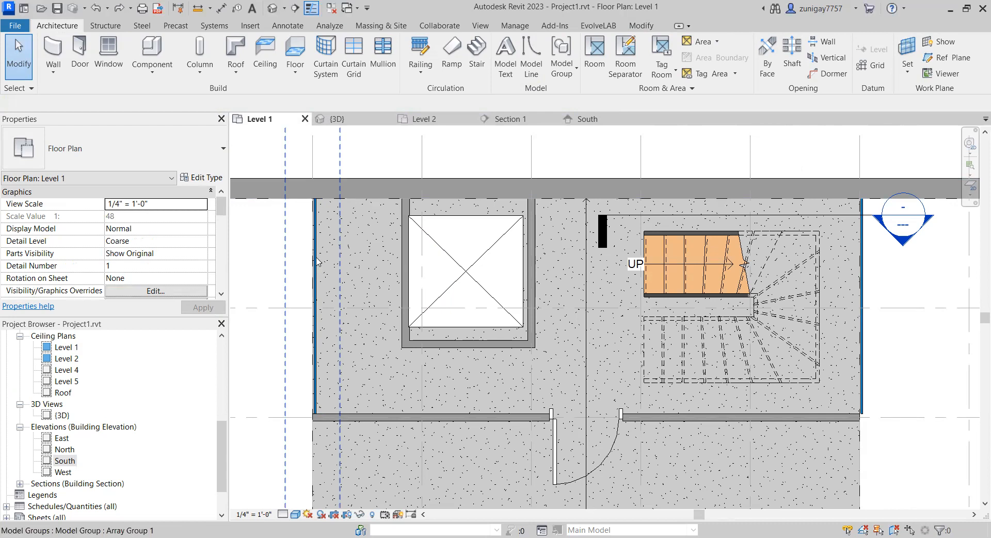
pyautogui.click(319, 263)
pyautogui.press('Escape')
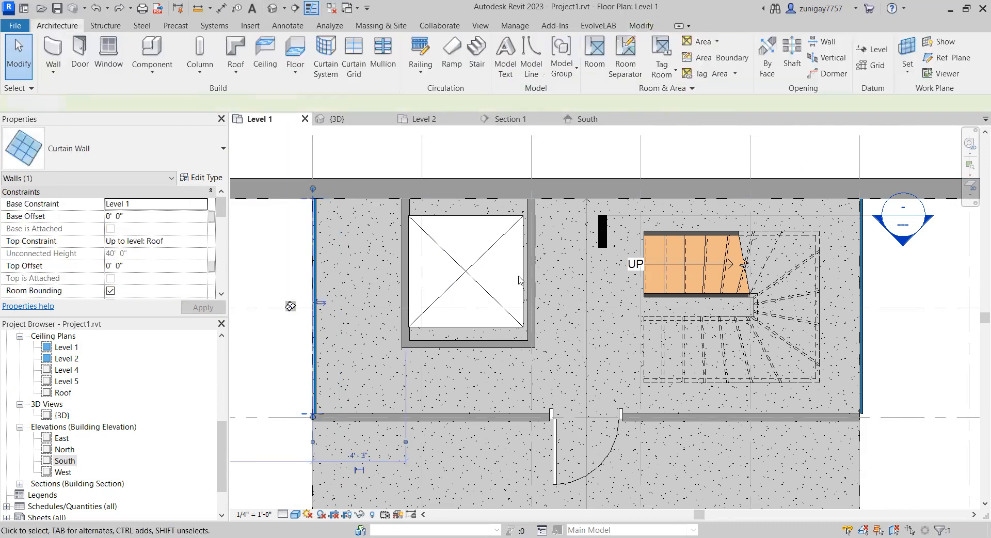
pyautogui.click(864, 312)
pyautogui.press('Escape')
pyautogui.scroll(3, 875, 320)
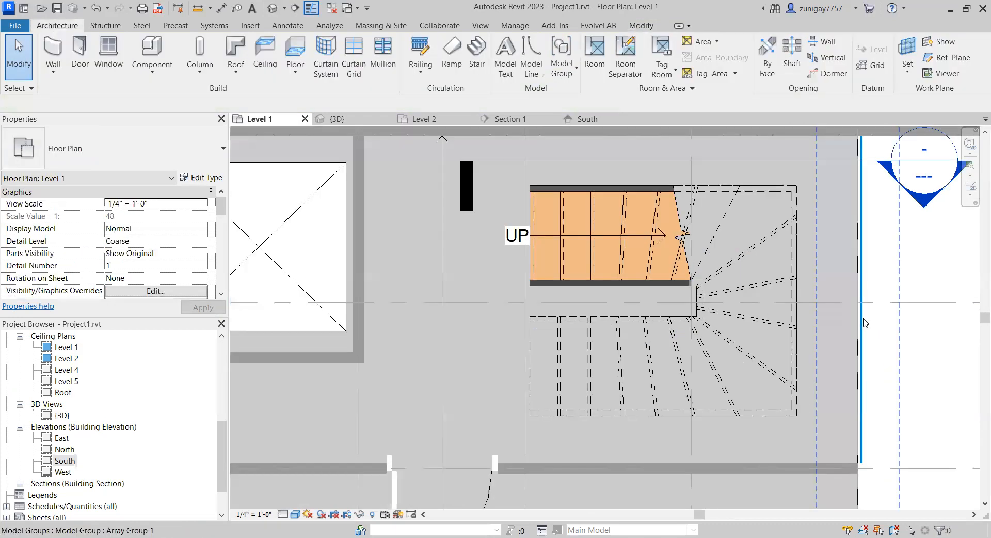
pyautogui.click(864, 322)
pyautogui.press('Delete')
pyautogui.scroll(-3, 815, 357)
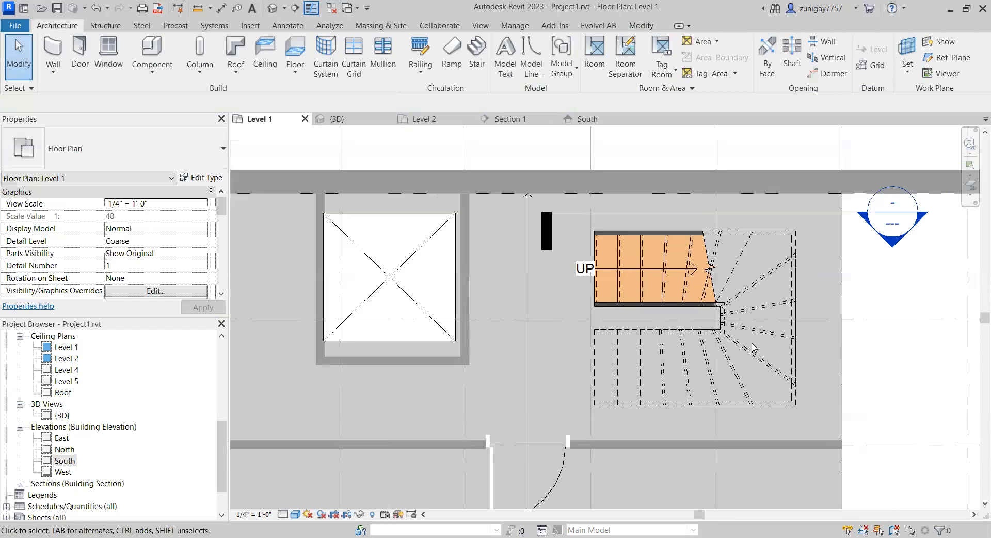
pyautogui.moveTo(726, 308); pyautogui.dragTo(756, 270, button='middle')
pyautogui.scroll(-1, 467, 181)
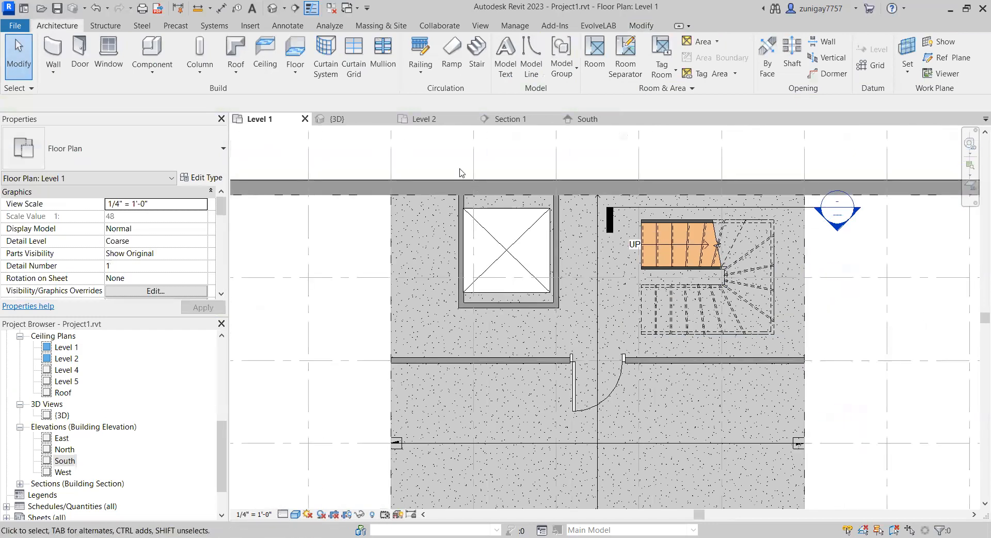
# Step: Open the Level 2 floor plan and frame the furnished bay and the new bay together
pyautogui.click(435, 120)
pyautogui.scroll(-1, 599, 289)
pyautogui.moveTo(598, 281)
pyautogui.mouseDown(button='middle')
pyautogui.moveTo(639, 301)
pyautogui.moveTo(606, 292)
pyautogui.mouseUp(button='middle')
pyautogui.scroll(-1, 620, 297)
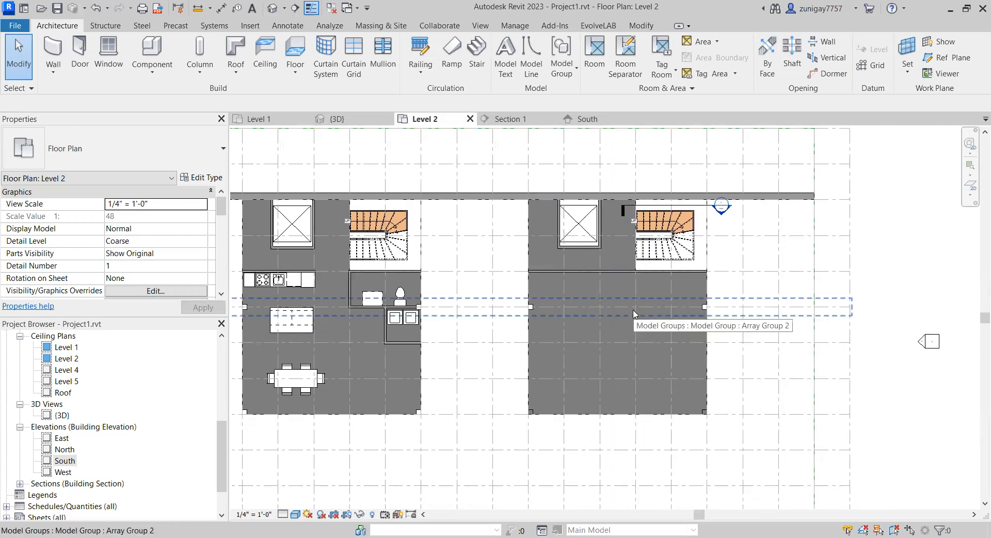
pyautogui.scroll(2, 587, 337)
pyautogui.moveTo(586, 327); pyautogui.dragTo(647, 336, button='middle')
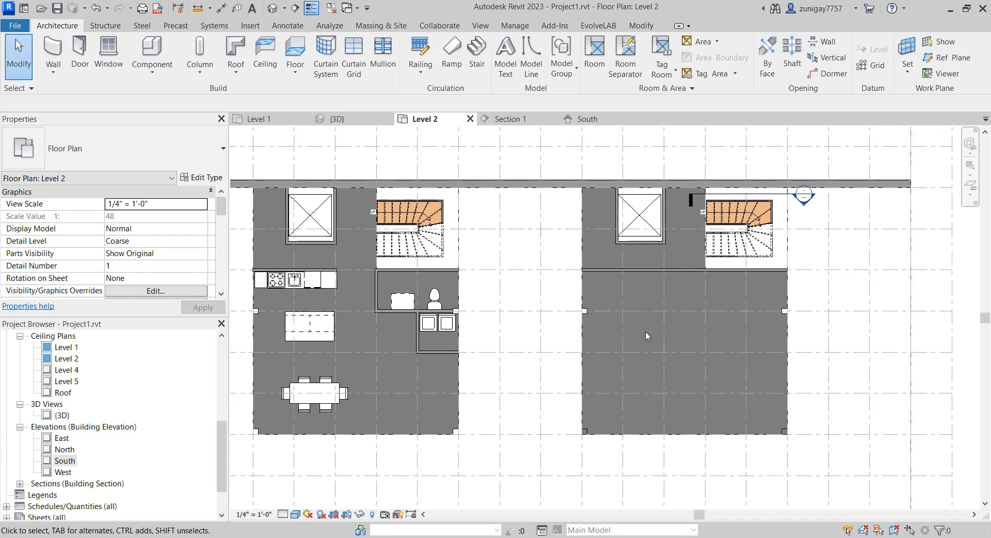
# Step: Try to draw a 5' 0" Curtain Wall partition from the new bay's timber wall along grid 25 to grid G
pyautogui.press('w')
pyautogui.press('a')
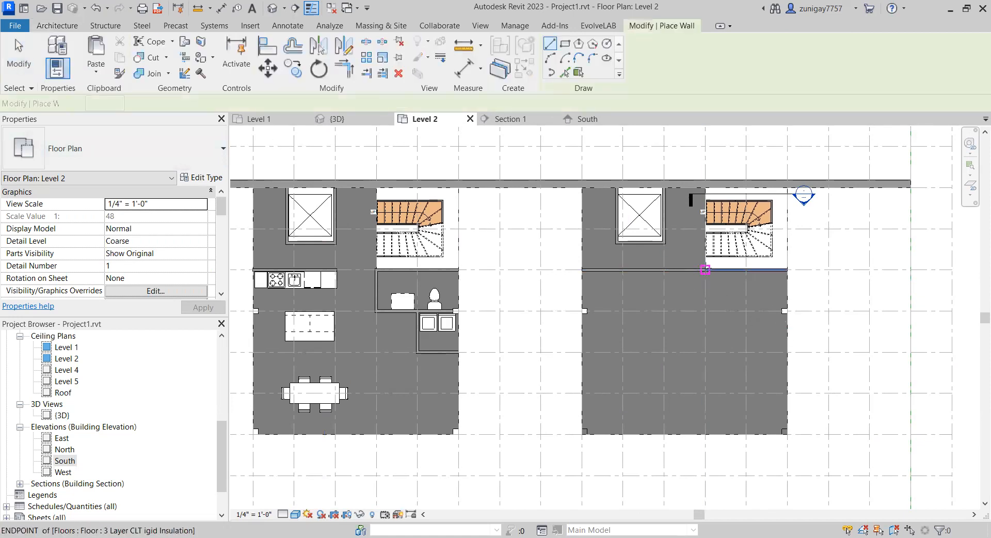
pyautogui.click(706, 269)
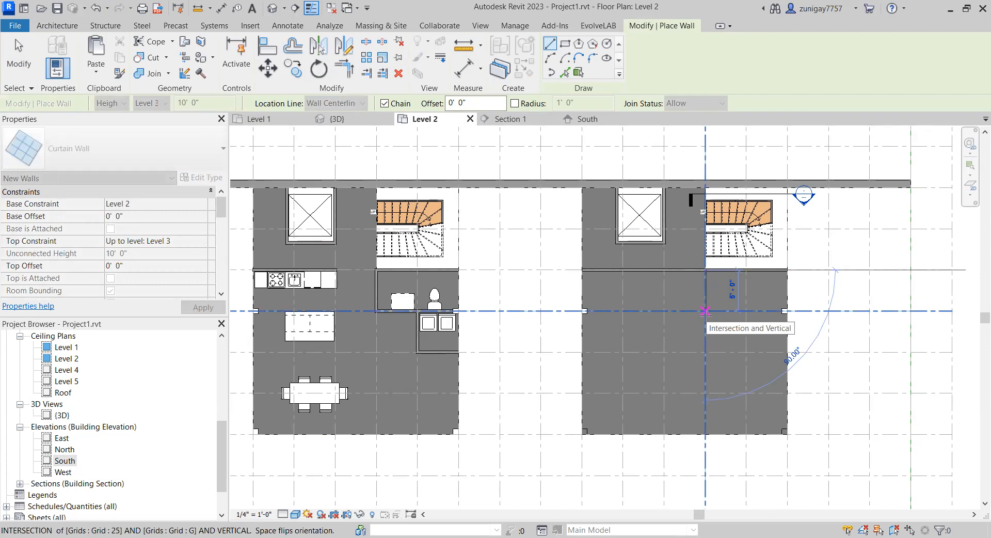
pyautogui.click(705, 311)
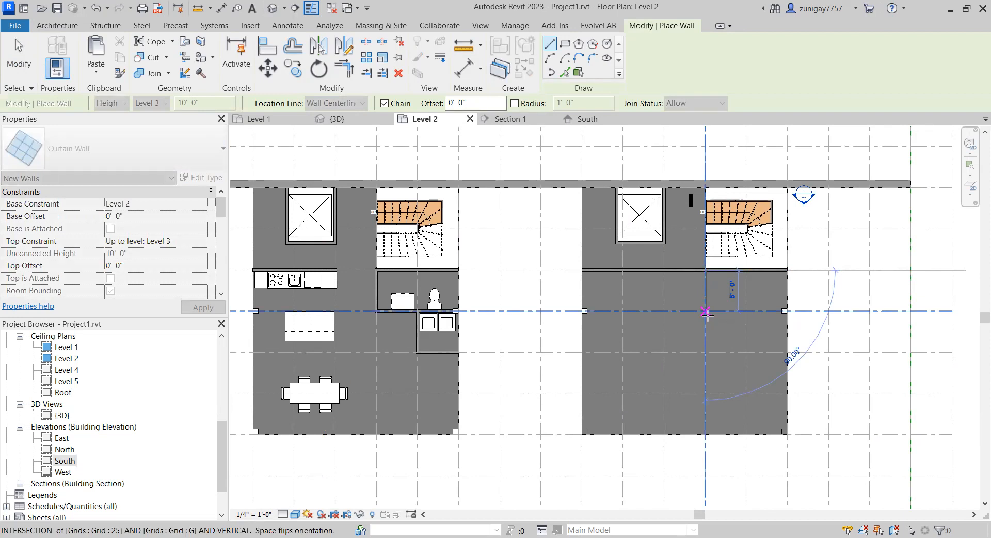
pyautogui.scroll(2, 764, 315)
pyautogui.scroll(2, 764, 312)
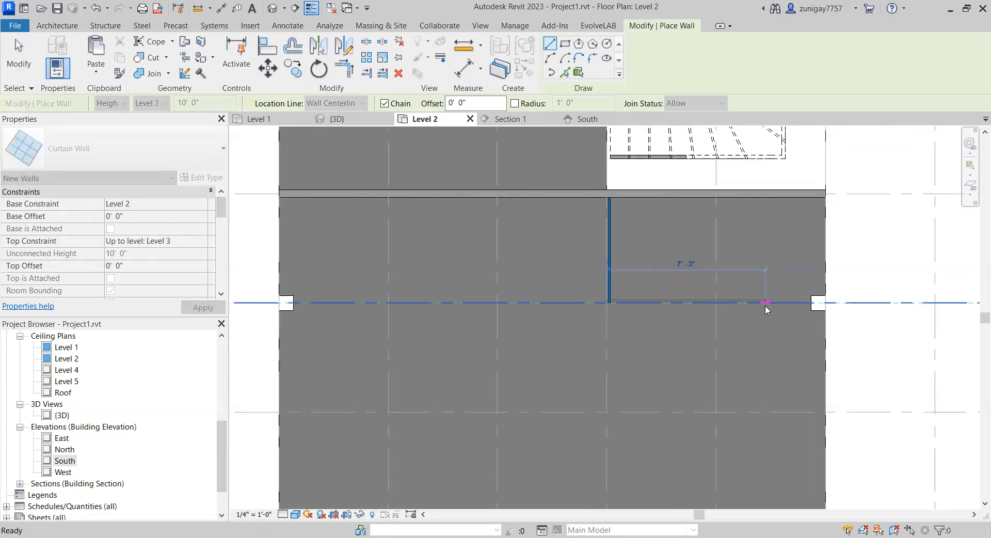
pyautogui.press('Escape')
pyautogui.press('Escape')
pyautogui.scroll(-4, 616, 280)
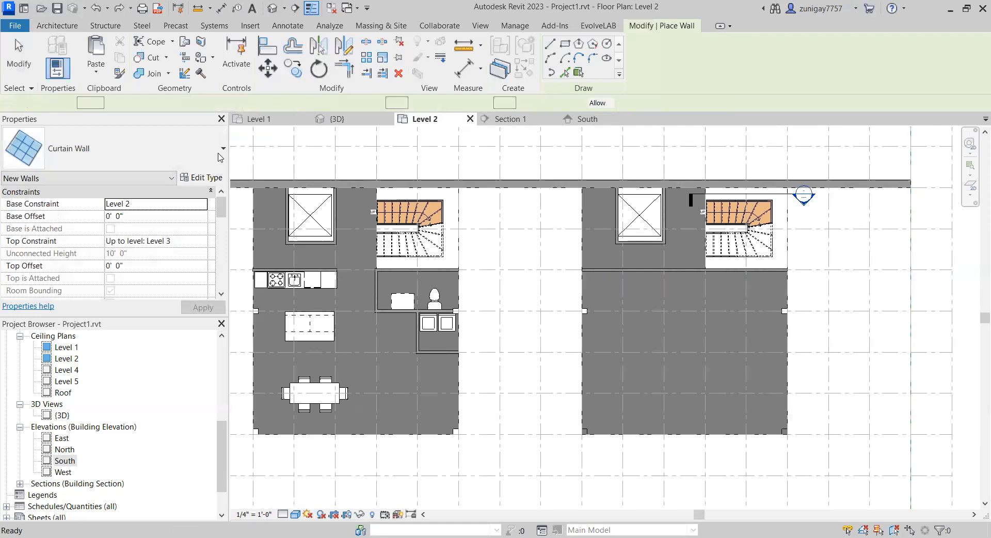
# Step: Draw MassTimber- 4" walls on Level 2 from the timber wall 5' 0" along grid 25, turning along grid G to the bay's edge column
pyautogui.click(81, 135)
pyautogui.scroll(2, 86, 225)
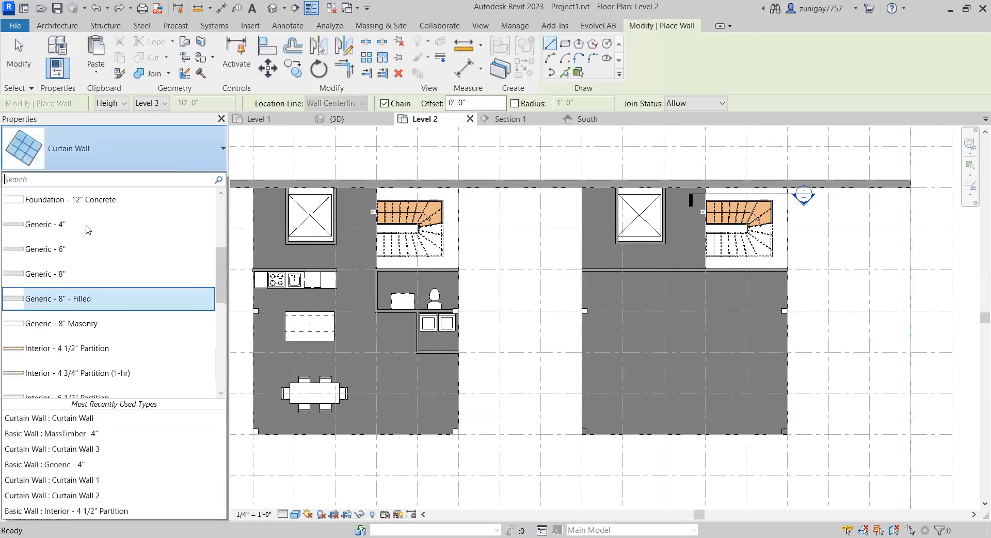
pyautogui.scroll(-2, 80, 272)
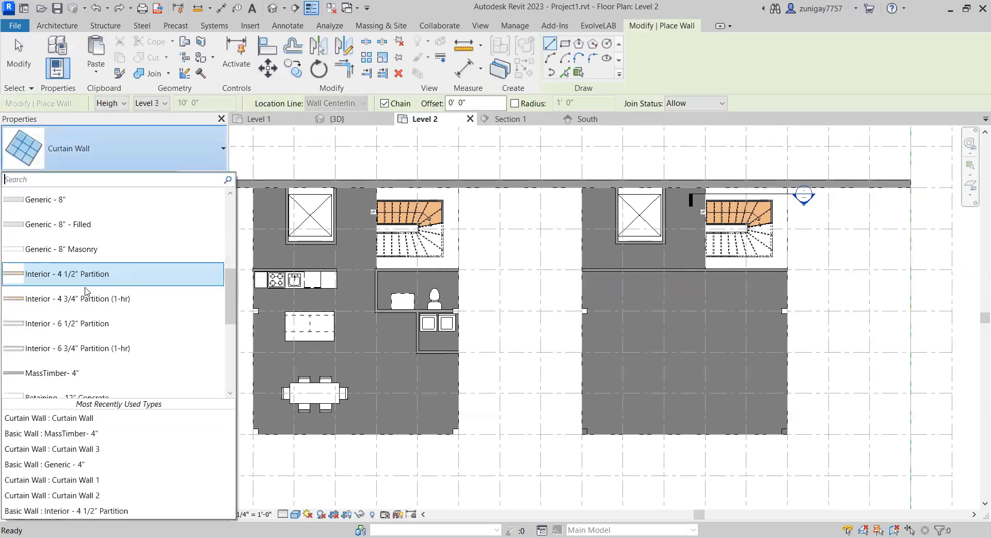
pyautogui.click(78, 373)
pyautogui.click(707, 269)
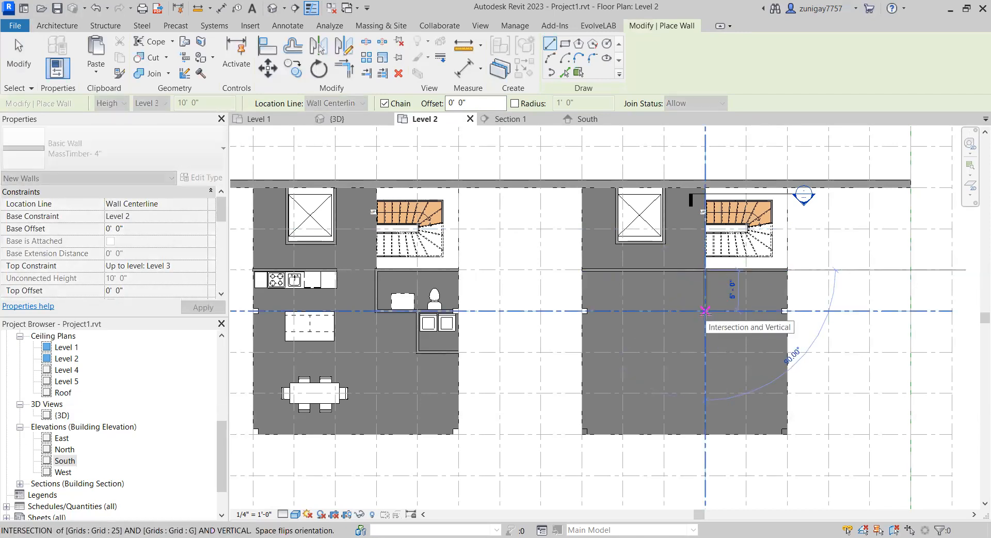
pyautogui.scroll(3, 705, 313)
pyautogui.scroll(1, 706, 314)
pyautogui.click(706, 306)
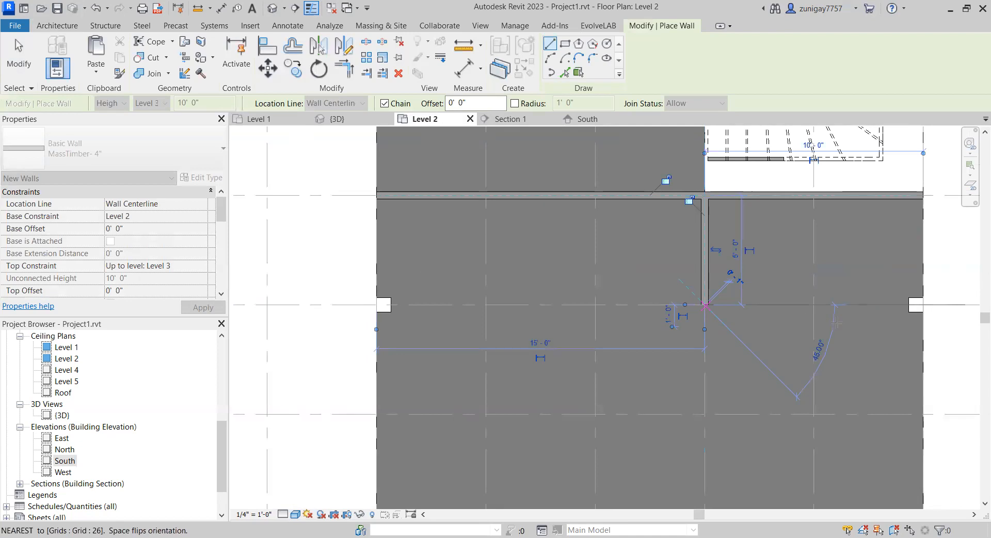
pyautogui.click(908, 303)
pyautogui.press('Escape')
# Step: Draw the smaller room's MassTimber- 4" walls, 5' 0" along grid 26 from grid G to H, and along grid H to the floor edge
pyautogui.scroll(-3, 594, 249)
pyautogui.moveTo(594, 249); pyautogui.dragTo(657, 248, button='middle')
pyautogui.scroll(-1, 613, 249)
pyautogui.scroll(-1, 657, 249)
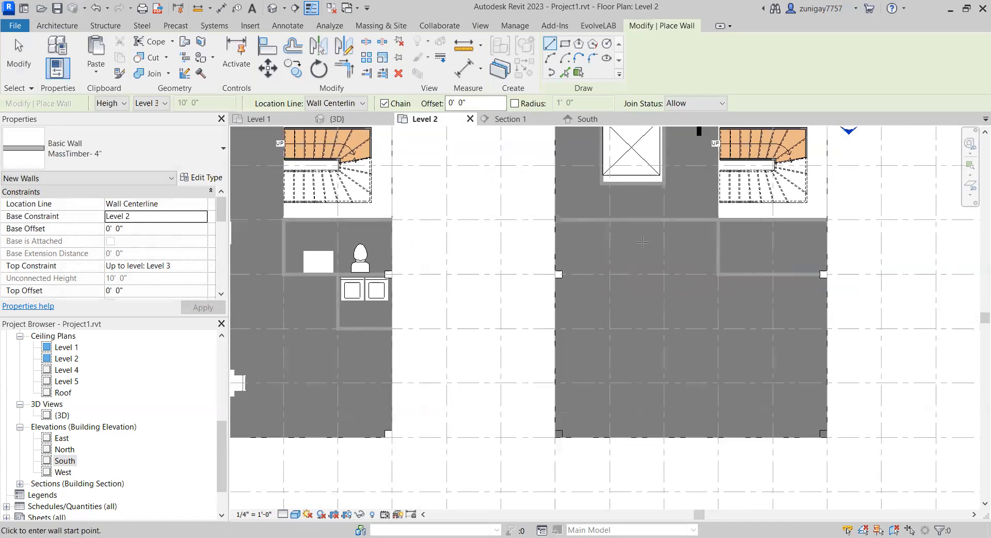
pyautogui.moveTo(414, 285); pyautogui.dragTo(588, 316, button='middle')
pyautogui.scroll(-1, 606, 291)
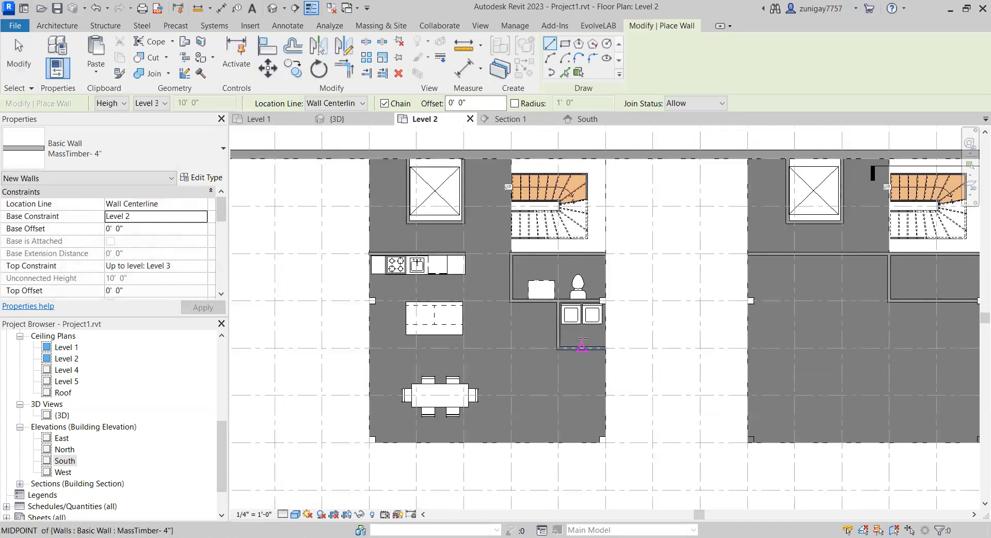
pyautogui.scroll(2, 581, 341)
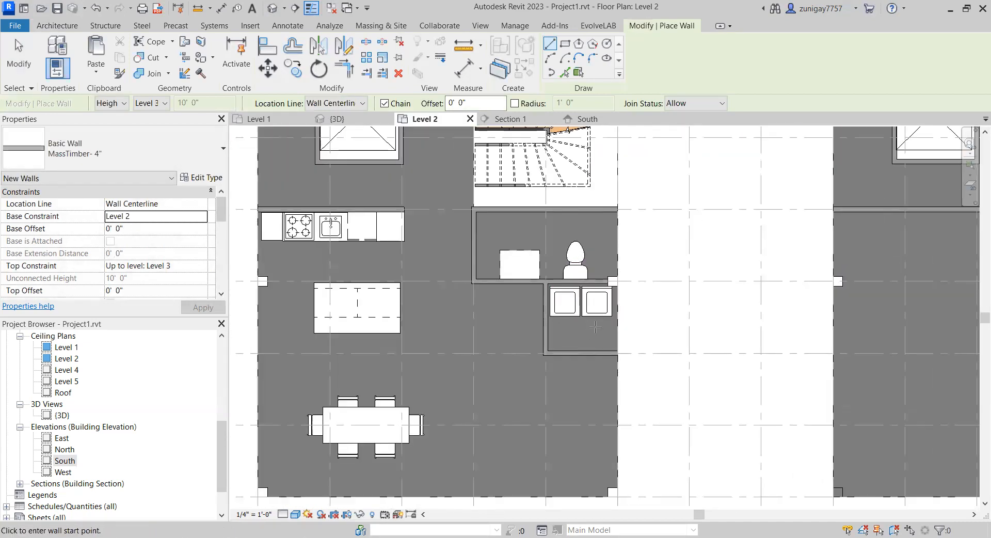
pyautogui.scroll(-2, 571, 297)
pyautogui.scroll(4, 571, 297)
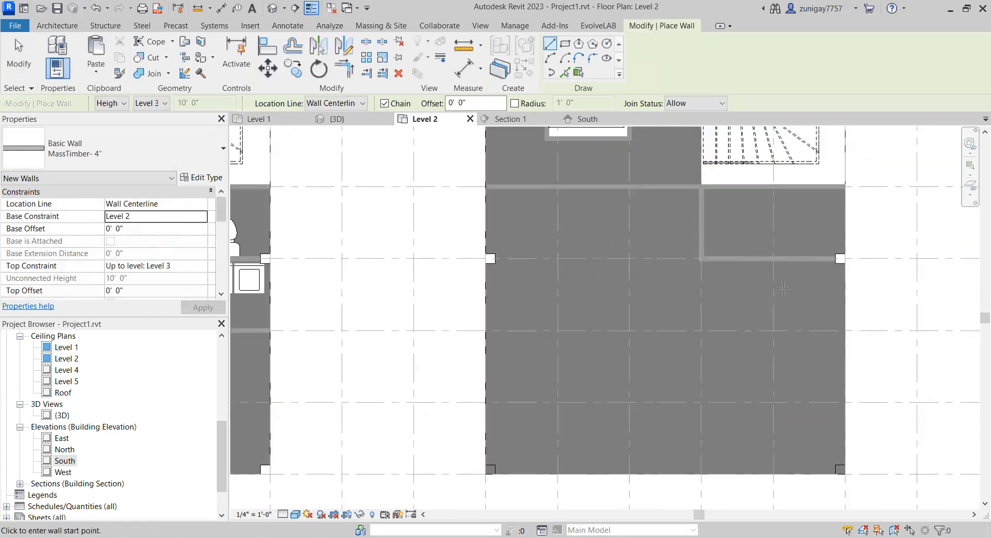
pyautogui.click(770, 249)
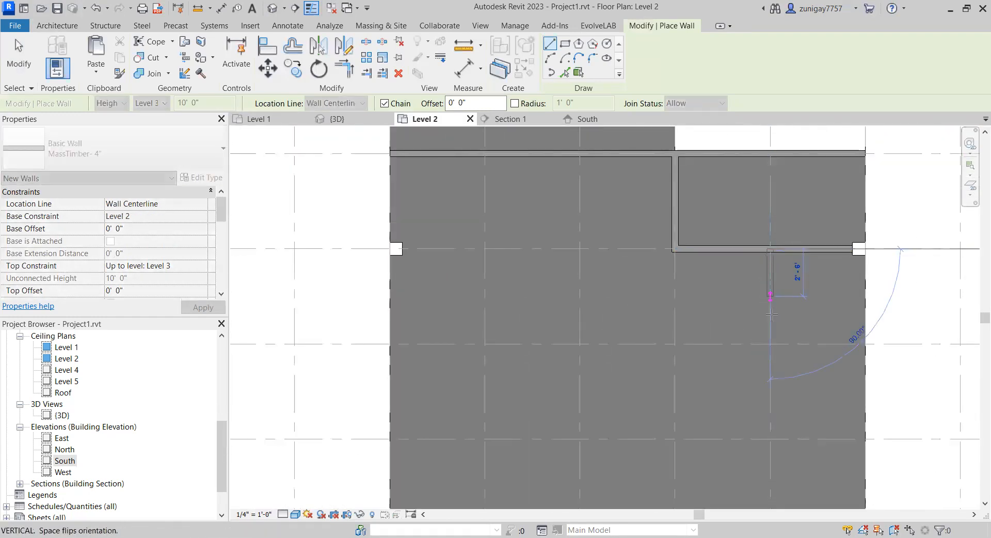
pyautogui.click(771, 345)
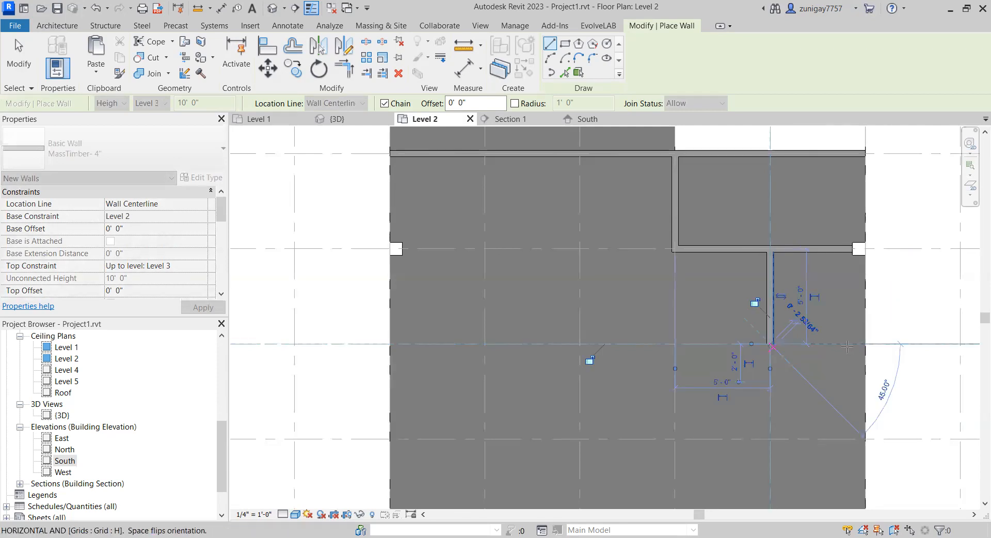
pyautogui.click(865, 344)
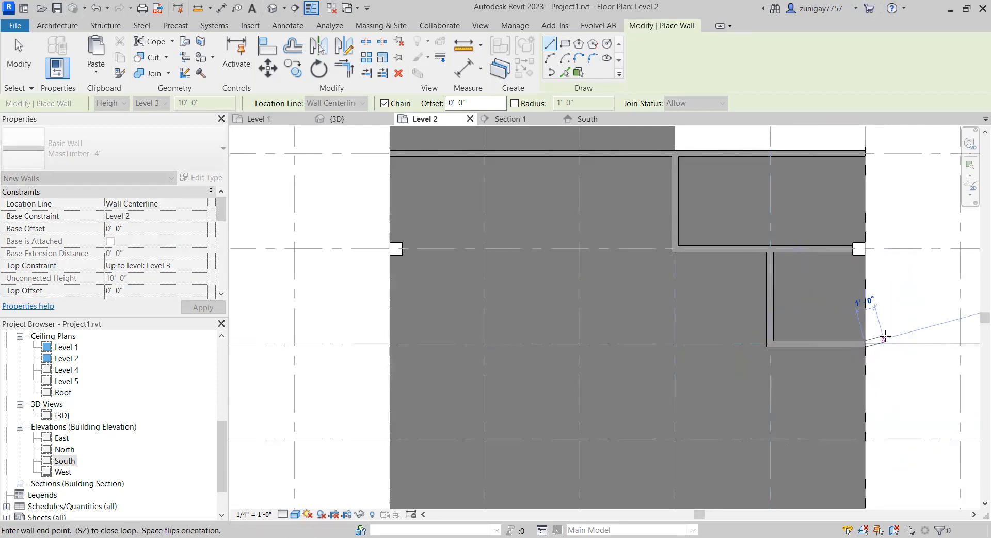
pyautogui.press('Escape')
# Step: Open the Level 3 floor plan and frame the partitioned bay beside the new bay
pyautogui.scroll(-2, 780, 338)
pyautogui.moveTo(670, 311); pyautogui.dragTo(720, 325, button='middle')
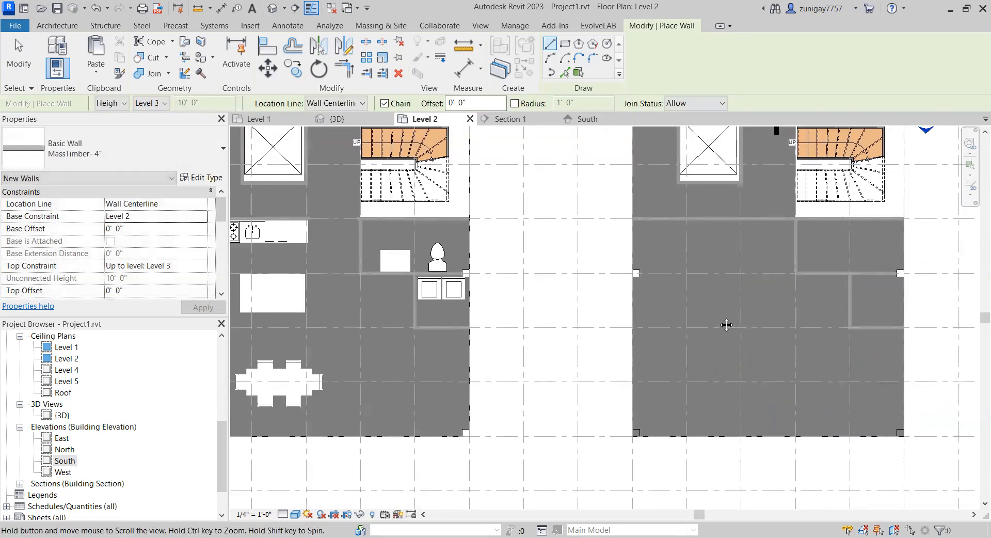
pyautogui.scroll(-1, 718, 321)
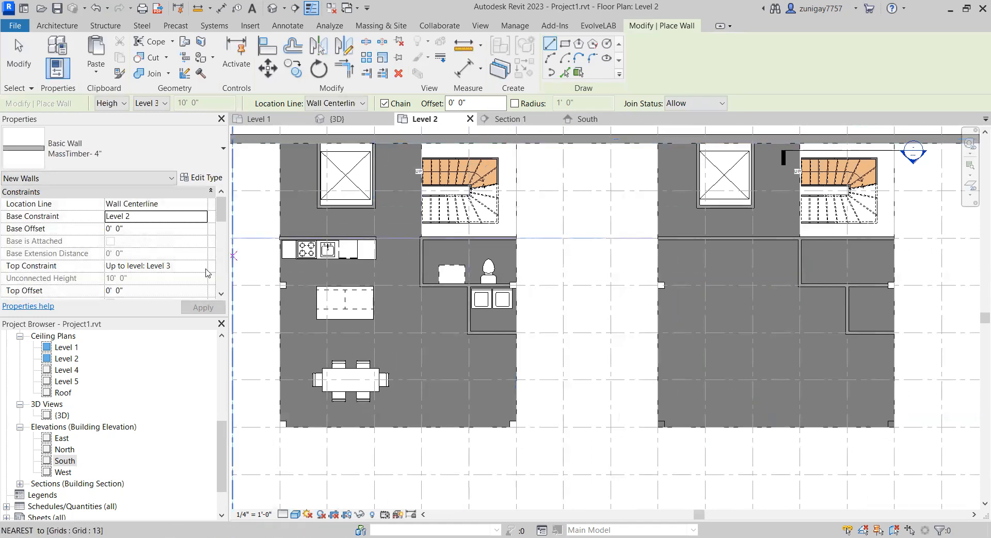
pyautogui.scroll(4, 87, 356)
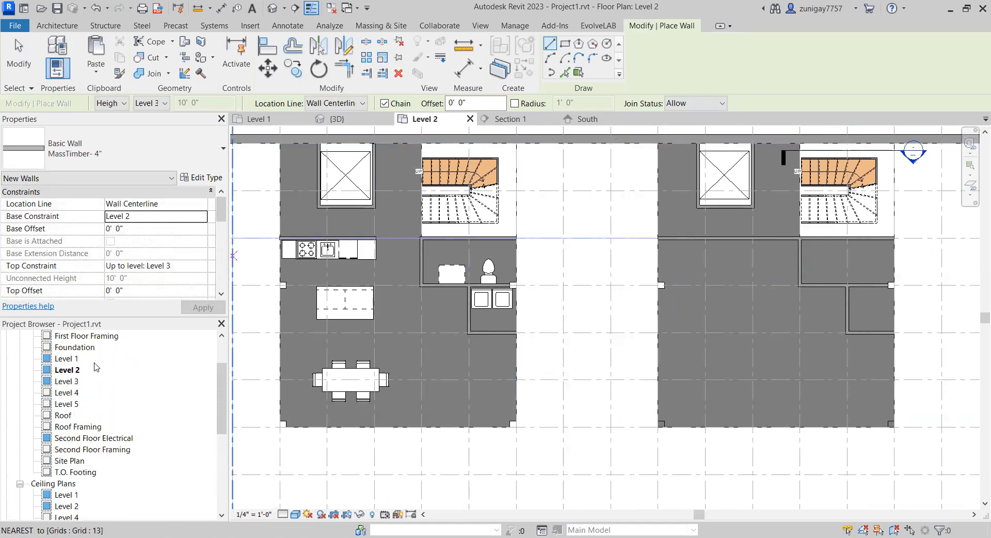
pyautogui.click(78, 381)
pyautogui.doubleClick(95, 383)
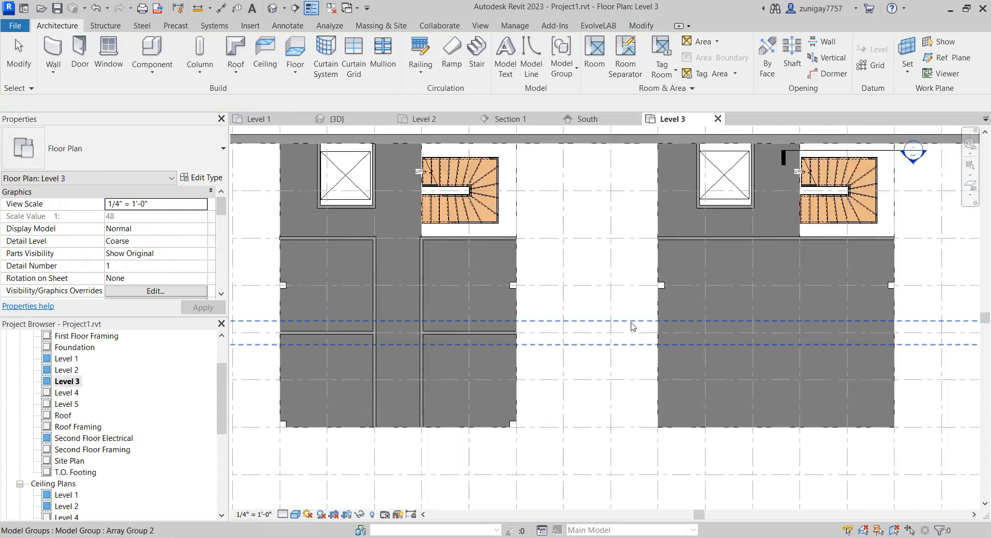
pyautogui.moveTo(690, 296); pyautogui.dragTo(715, 293, button='middle')
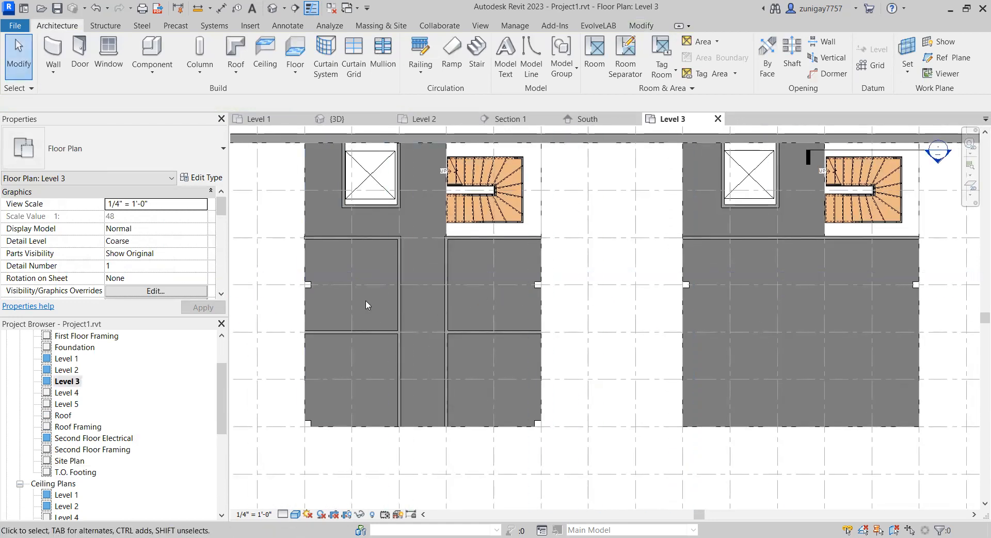
# Step: Draw MassTimber- 4" walls on Level 3 from the new bay's timber wall 10' 0" along grid 24, turning along grid H to the floor edge
pyautogui.scroll(1, 355, 268)
pyautogui.moveTo(477, 197); pyautogui.dragTo(459, 200, button='middle')
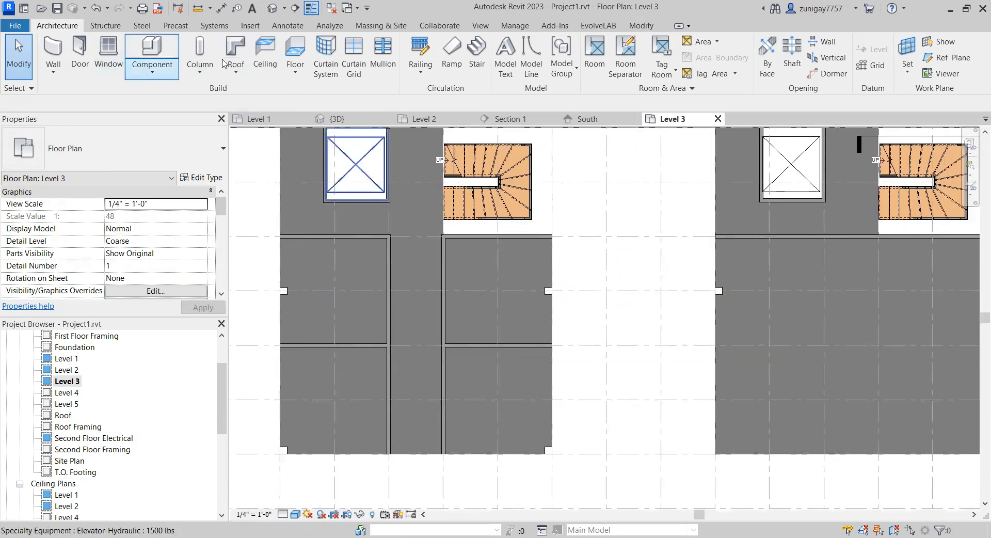
pyautogui.click(54, 51)
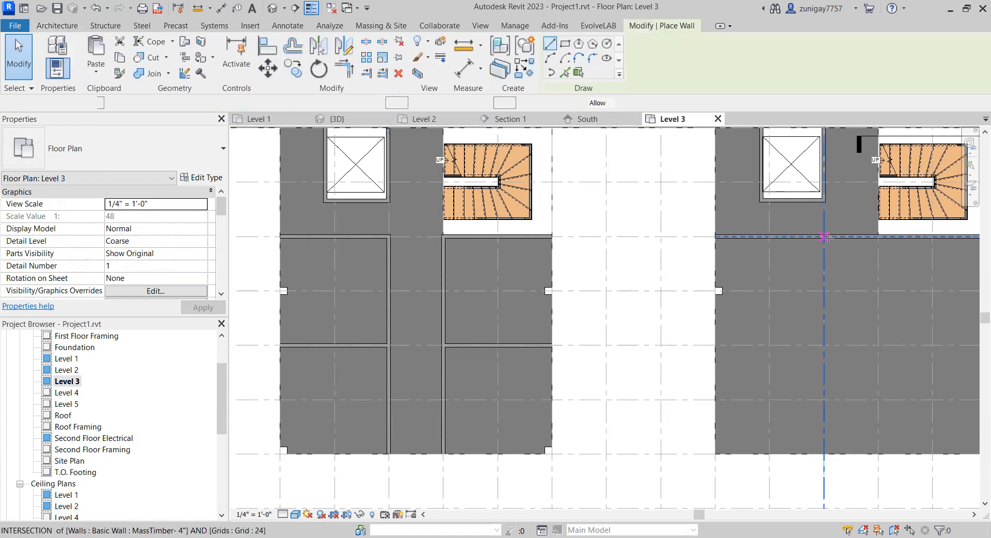
pyautogui.click(825, 237)
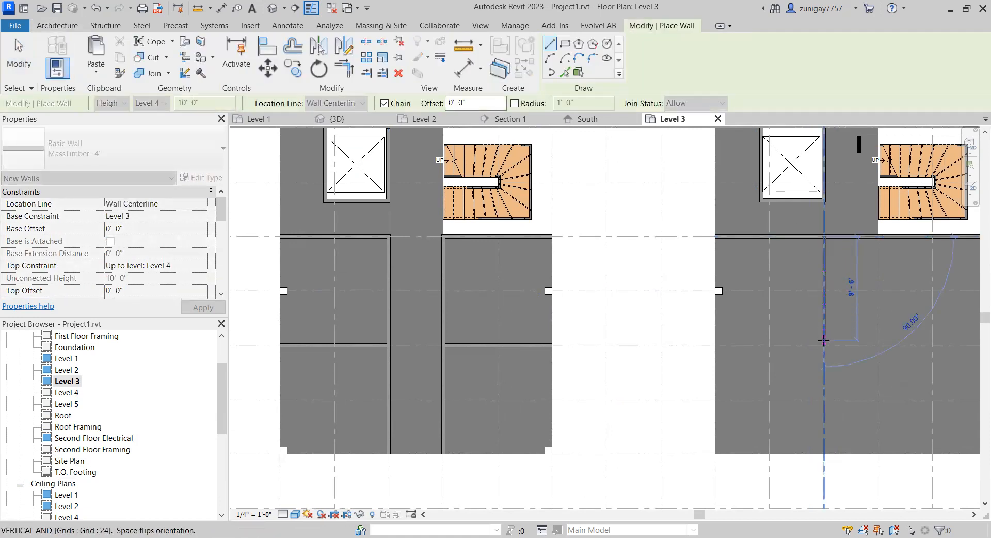
pyautogui.click(825, 345)
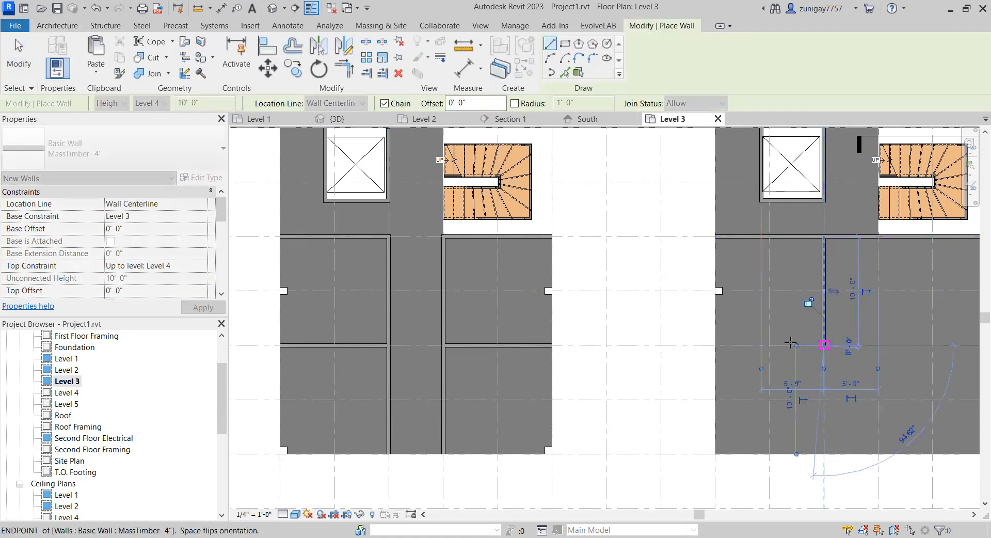
pyautogui.click(715, 345)
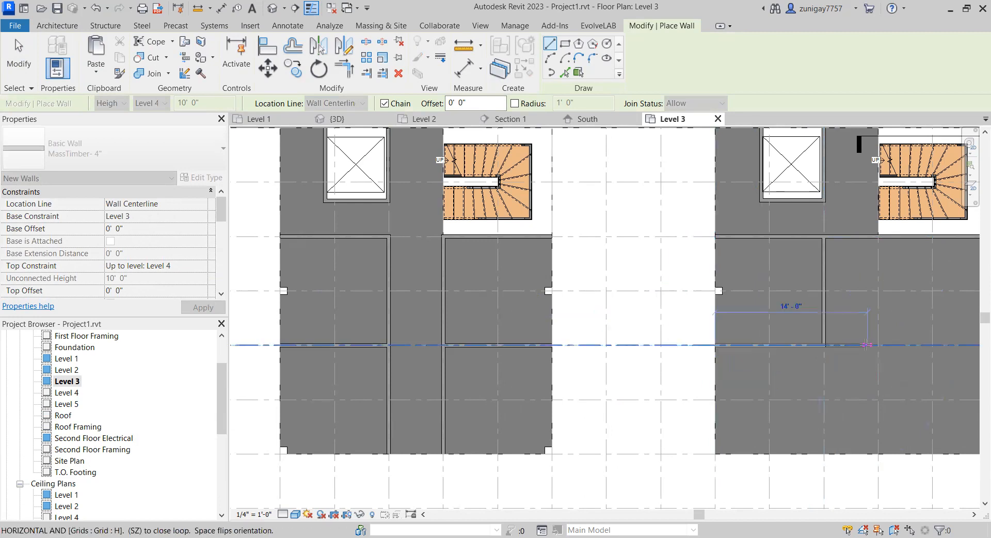
pyautogui.press('Escape')
pyautogui.press('Escape')
# Step: Continue the MassTimber- 4" wall along grid 24 from grid H to the new bay's south floor edge
pyautogui.moveTo(895, 345); pyautogui.dragTo(855, 340, button='middle')
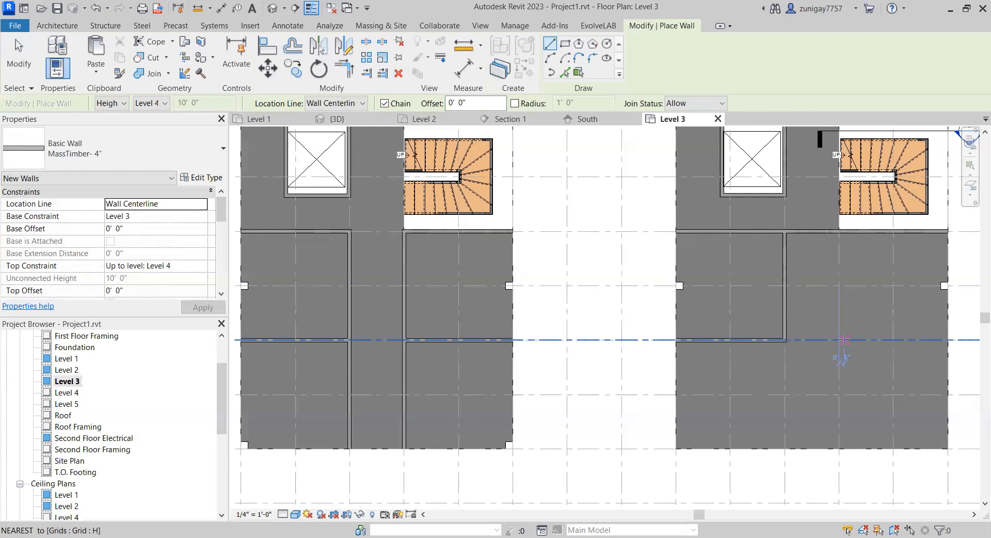
pyautogui.click(785, 340)
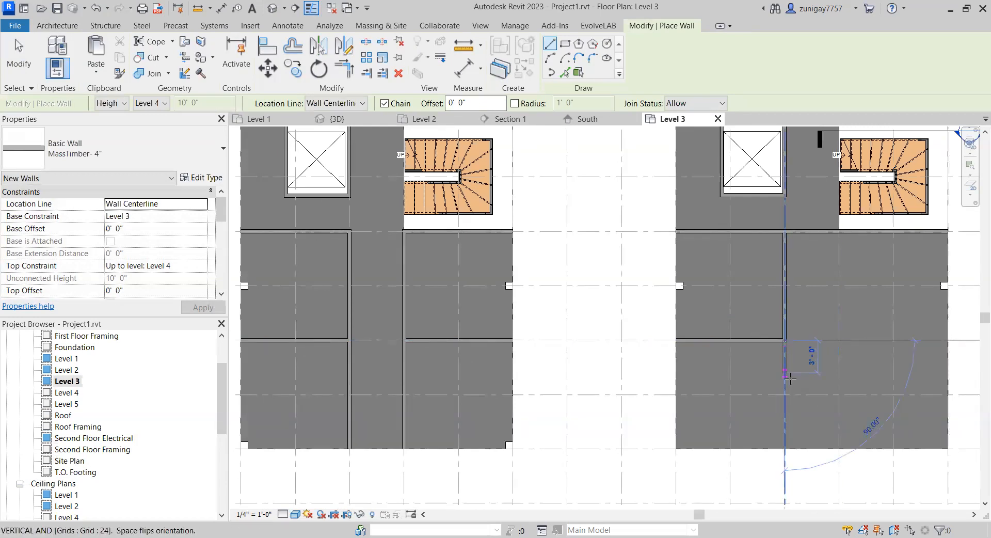
pyautogui.click(786, 449)
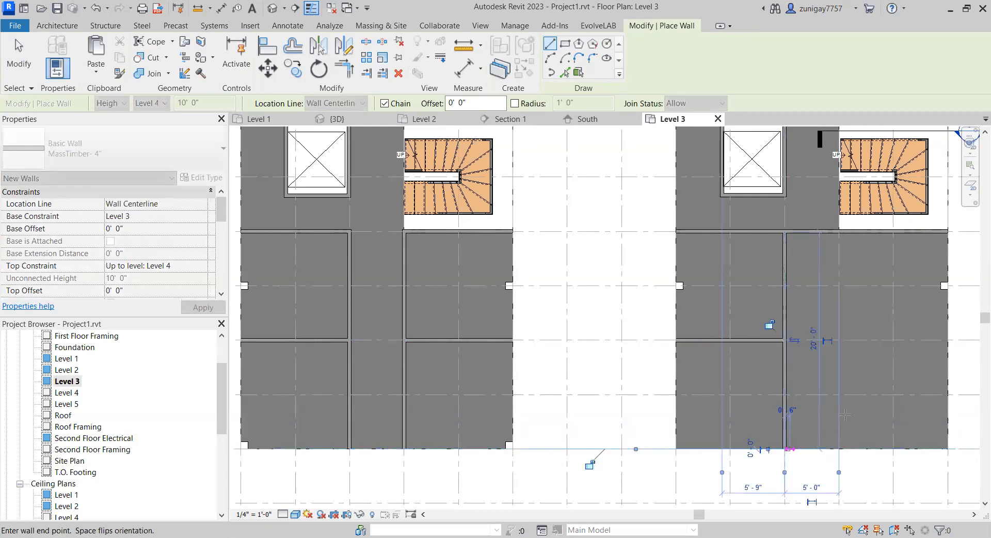
pyautogui.press('Escape')
pyautogui.moveTo(843, 300); pyautogui.dragTo(819, 301, button='middle')
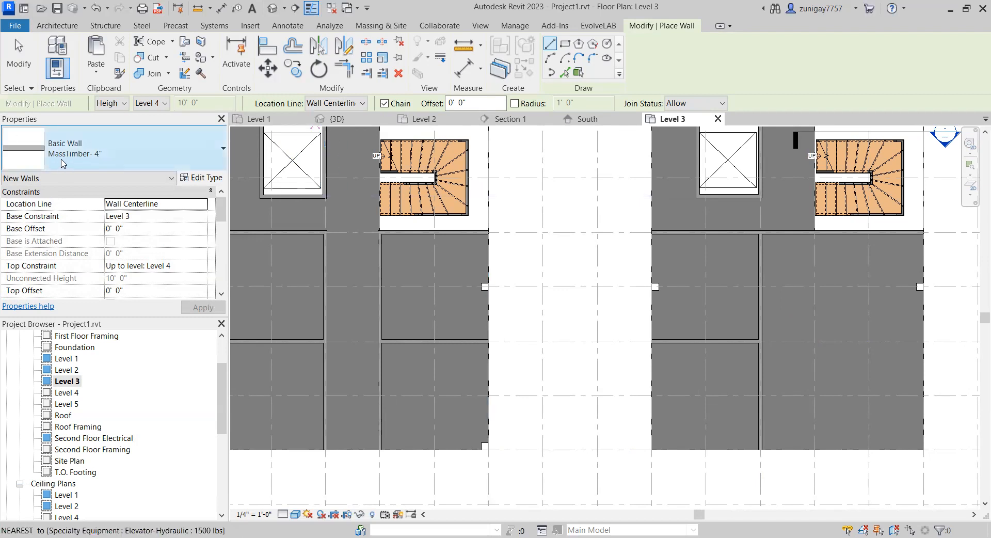
pyautogui.click(148, 163)
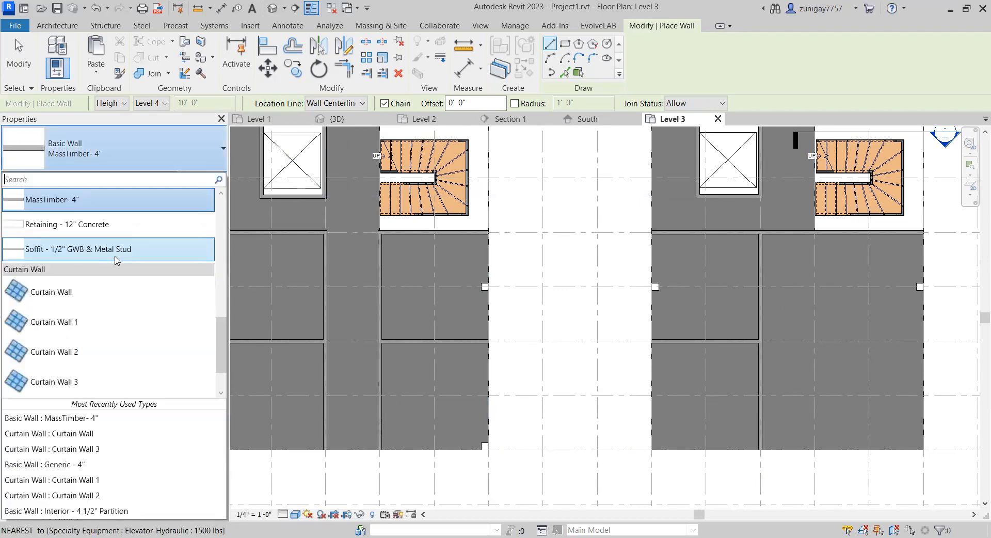
pyautogui.scroll(5, 112, 258)
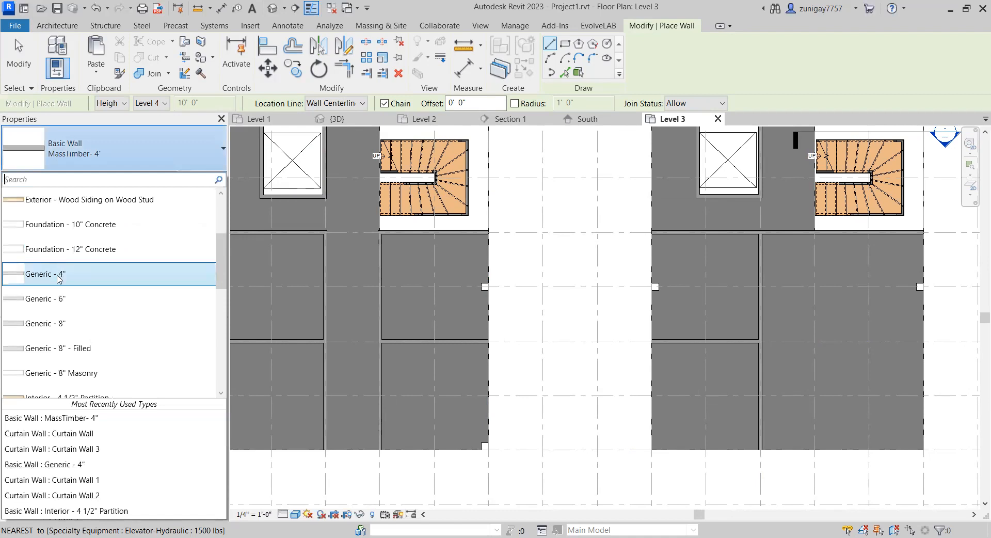
pyautogui.press('Return')
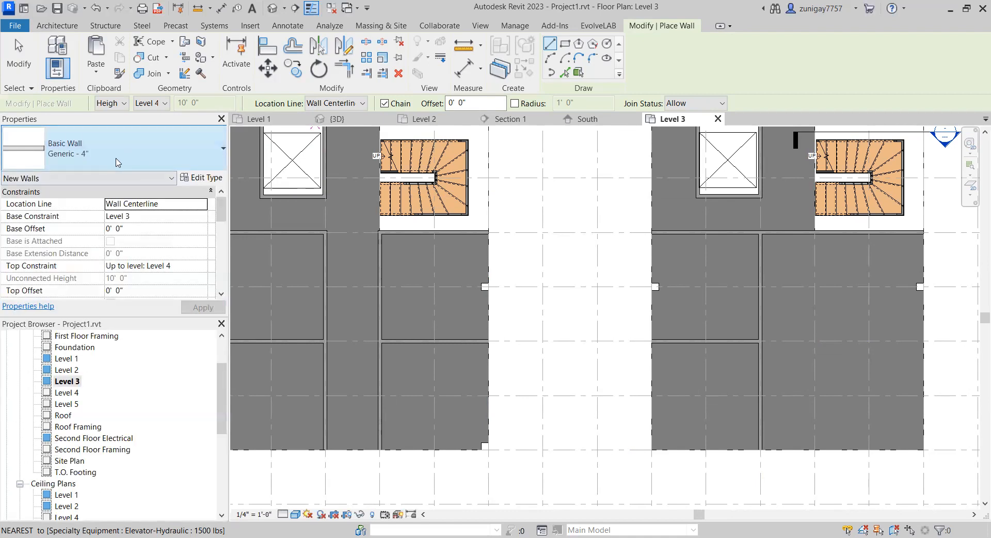
pyautogui.click(18, 63)
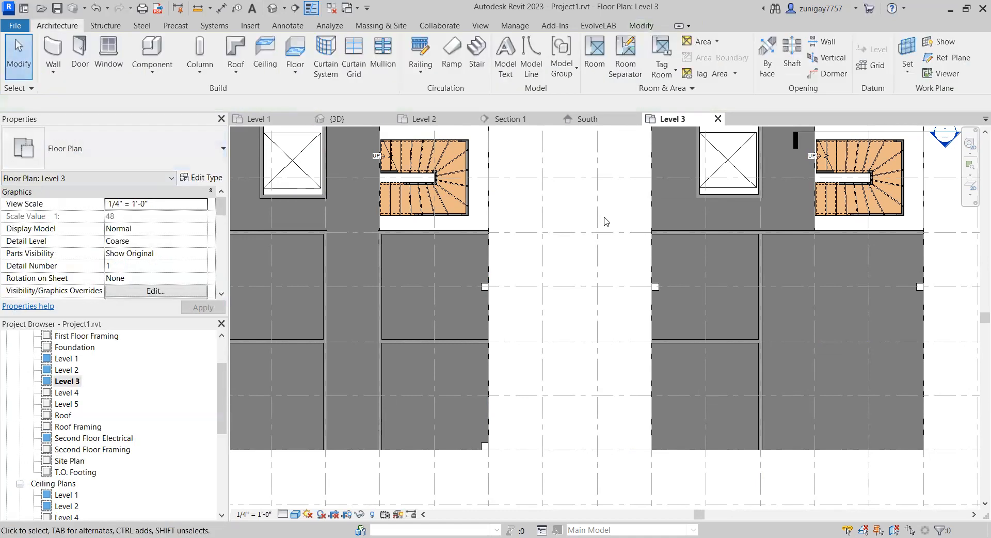
# Step: Open the Roof floor plan and examine the new bay beside the partitioned bay
pyautogui.scroll(-3, 617, 247)
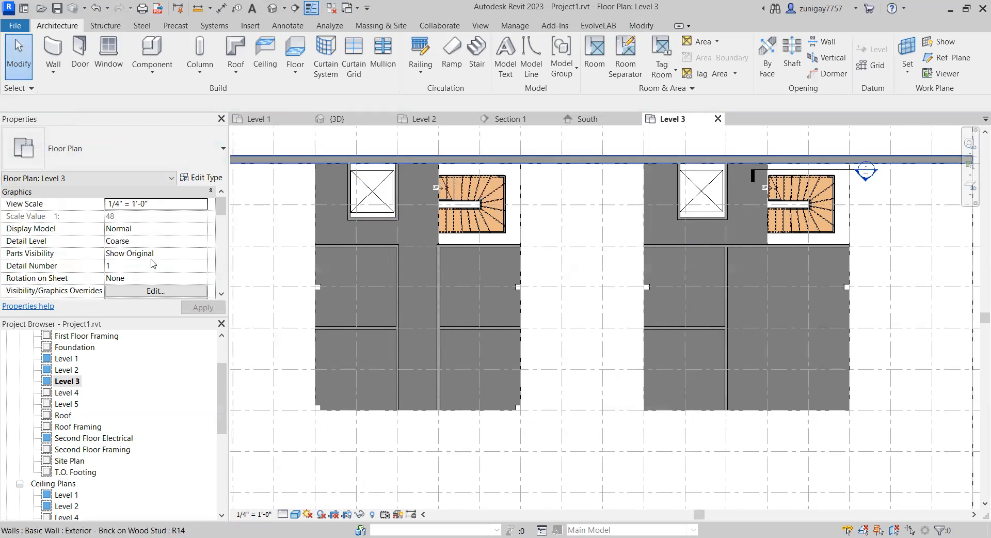
pyautogui.click(67, 418)
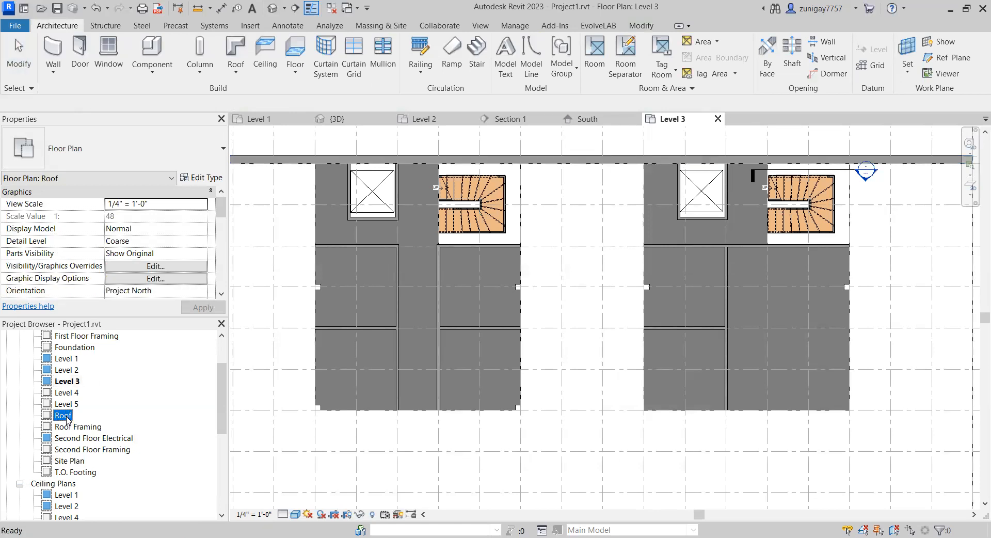
pyautogui.doubleClick(64, 416)
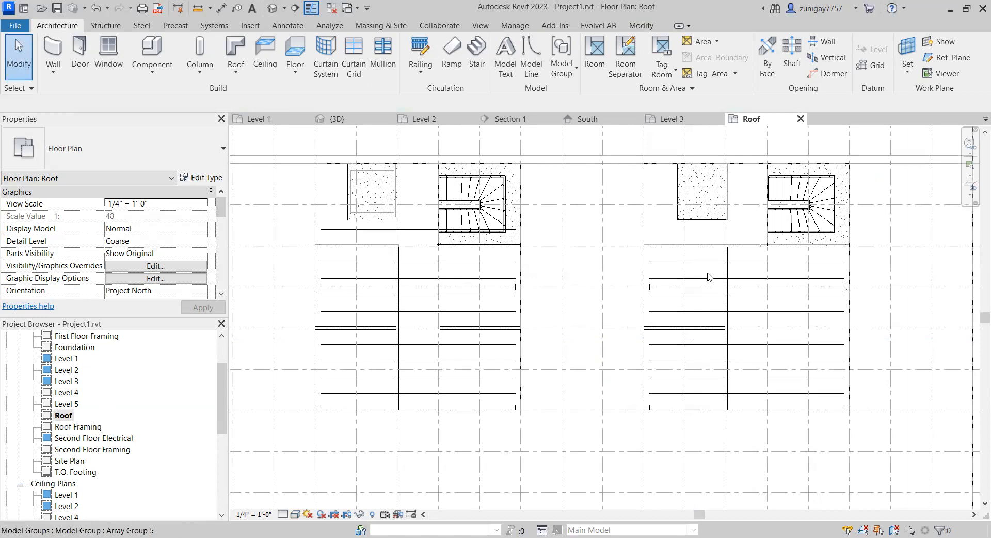
pyautogui.scroll(2, 582, 299)
pyautogui.moveTo(580, 303); pyautogui.dragTo(557, 317, button='middle')
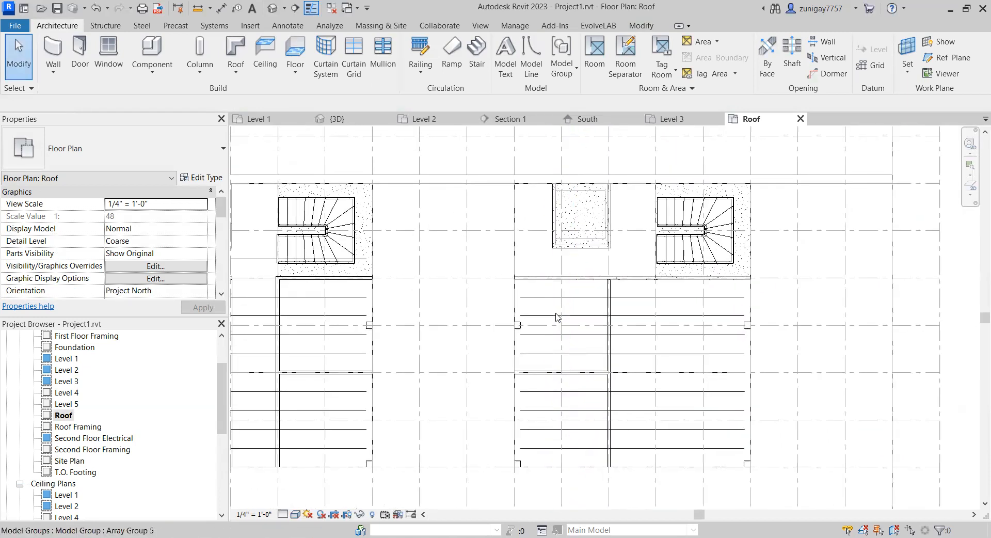
# Step: Start a Roof by Extrusion in the South elevation on the brick exterior wall's plane, with reference level Roof and offset 0' 0"
pyautogui.click(593, 120)
pyautogui.scroll(3, 562, 241)
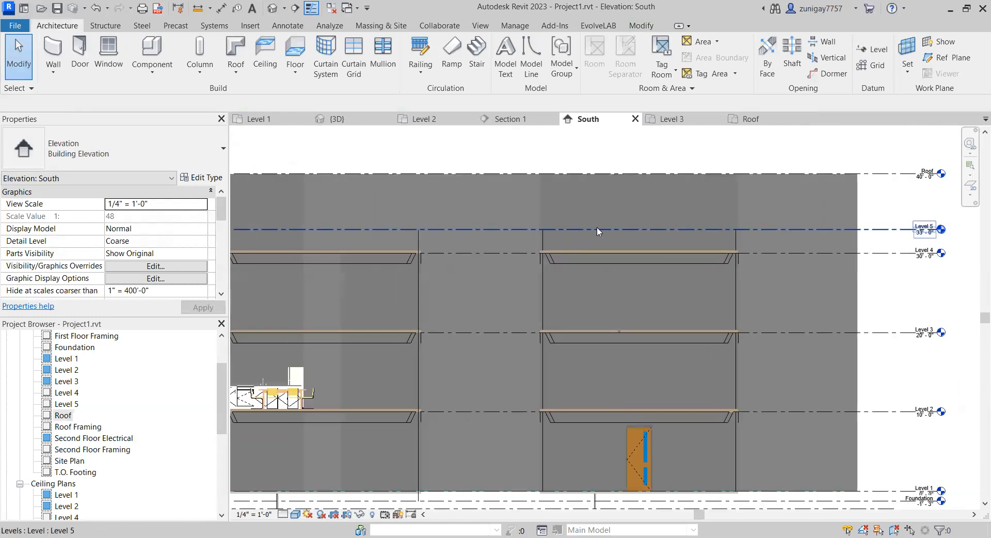
pyautogui.moveTo(563, 243); pyautogui.dragTo(591, 249, button='middle')
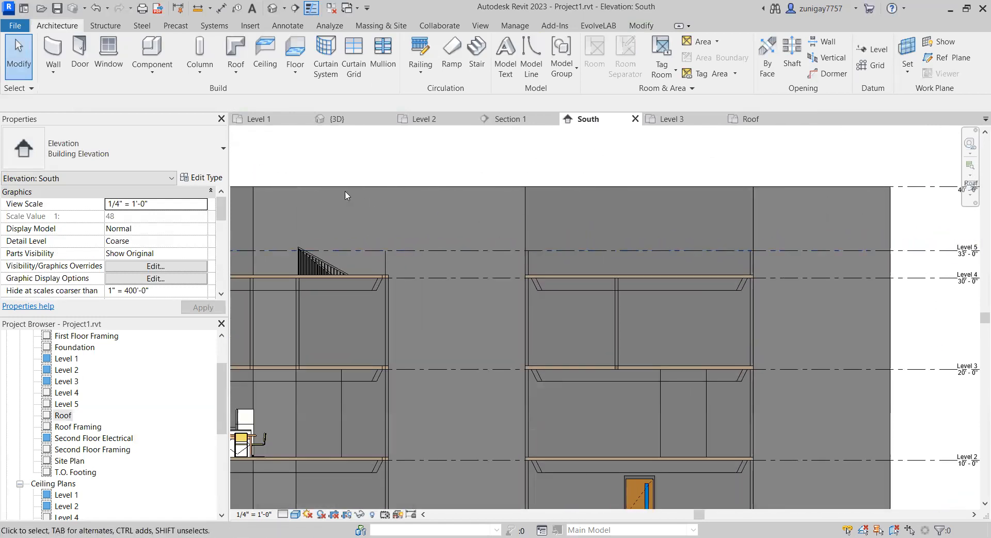
pyautogui.click(234, 70)
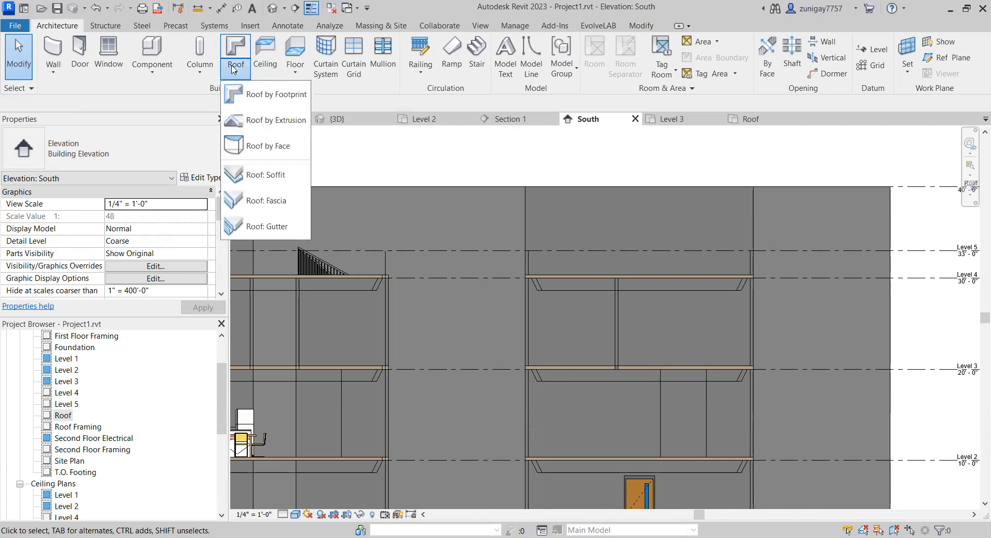
pyautogui.click(251, 119)
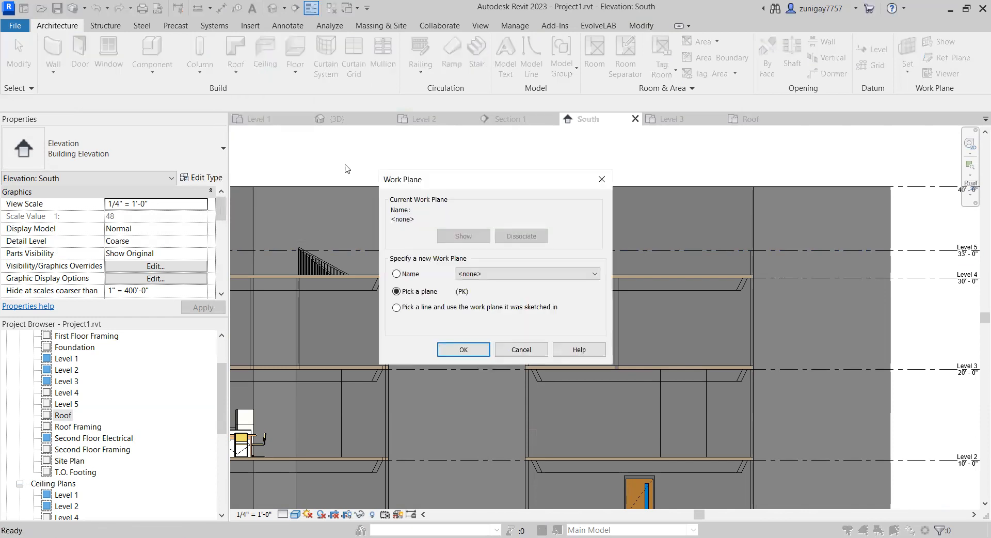
pyautogui.click(464, 350)
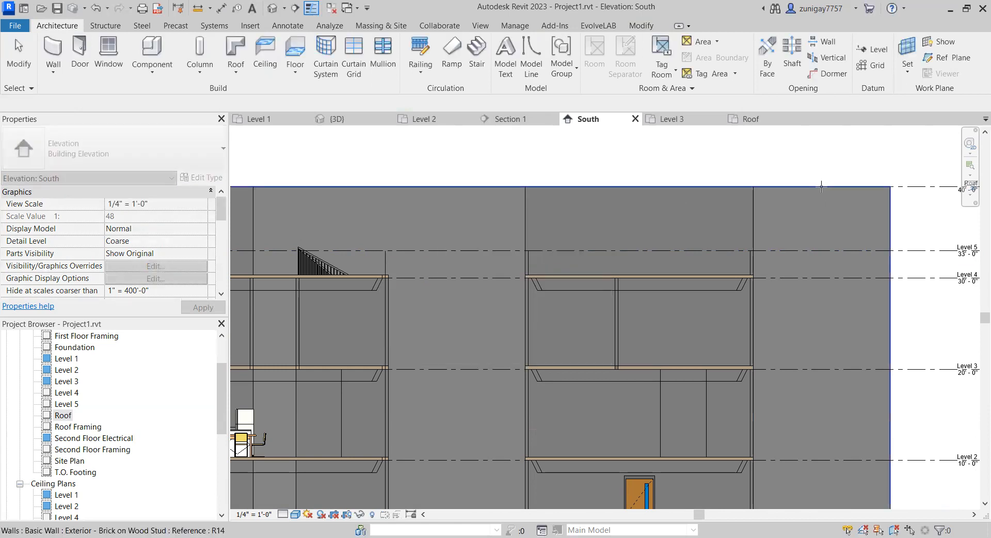
pyautogui.click(812, 186)
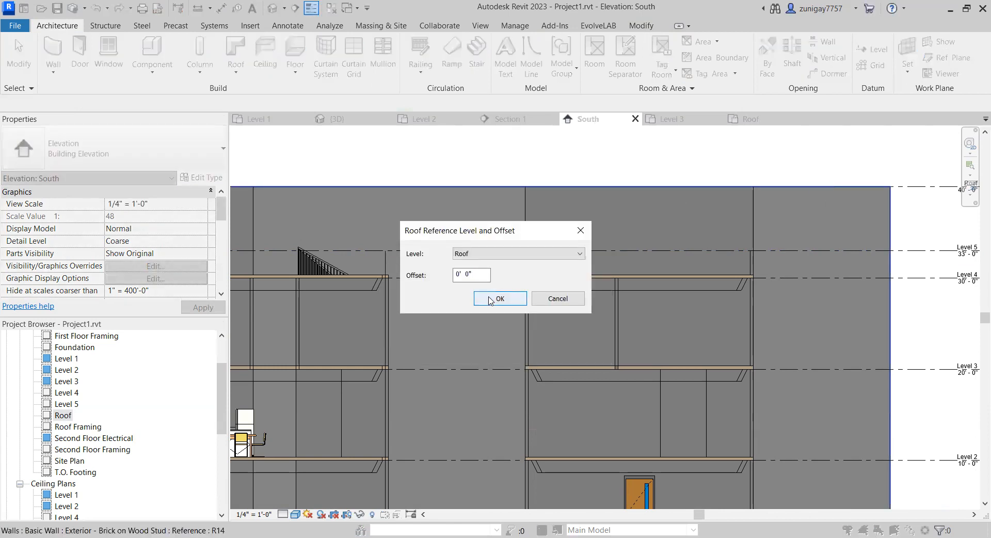
pyautogui.click(489, 299)
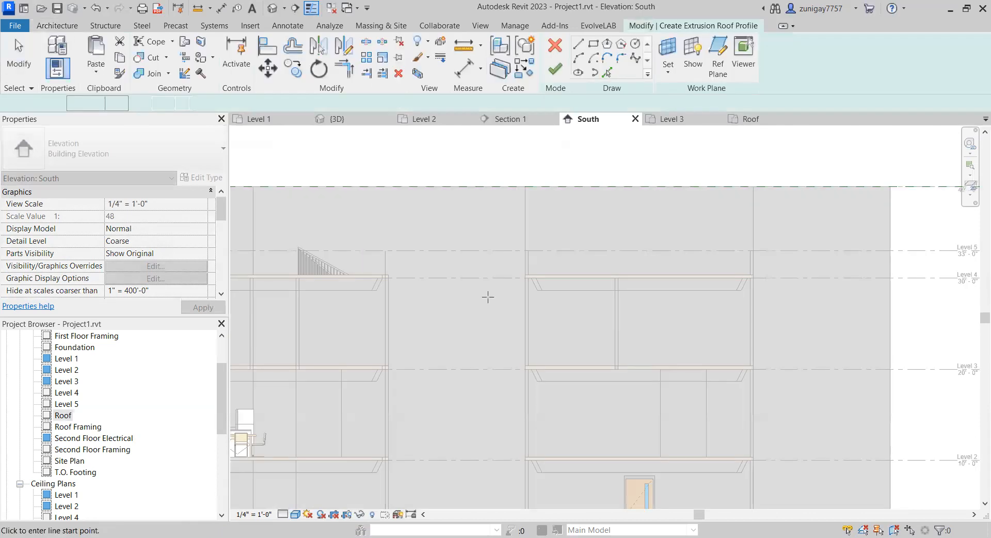
# Step: Try to sketch a wavy spline roof profile over the new bay, starting on the Roof level just beyond its west wall
pyautogui.moveTo(603, 166); pyautogui.dragTo(608, 189, button='middle')
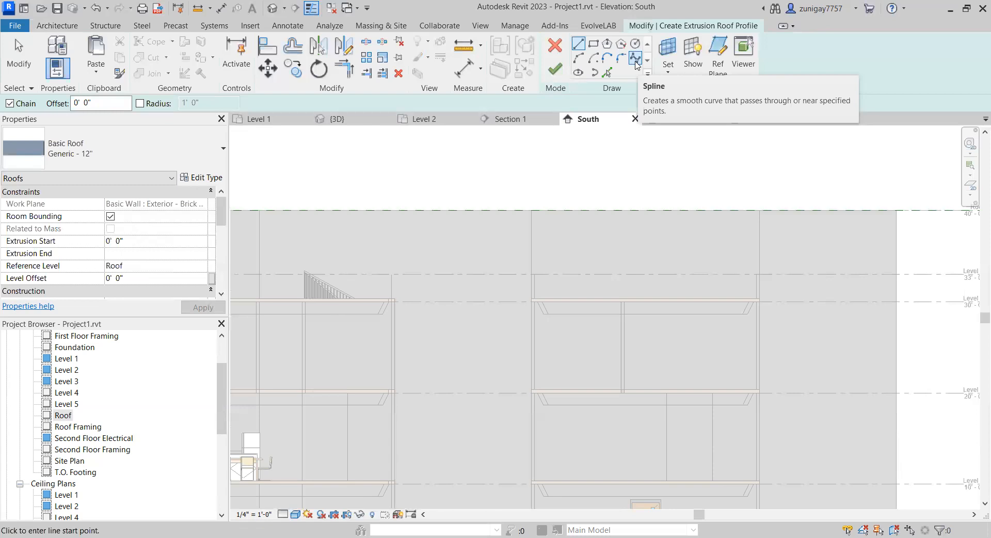
pyautogui.click(635, 58)
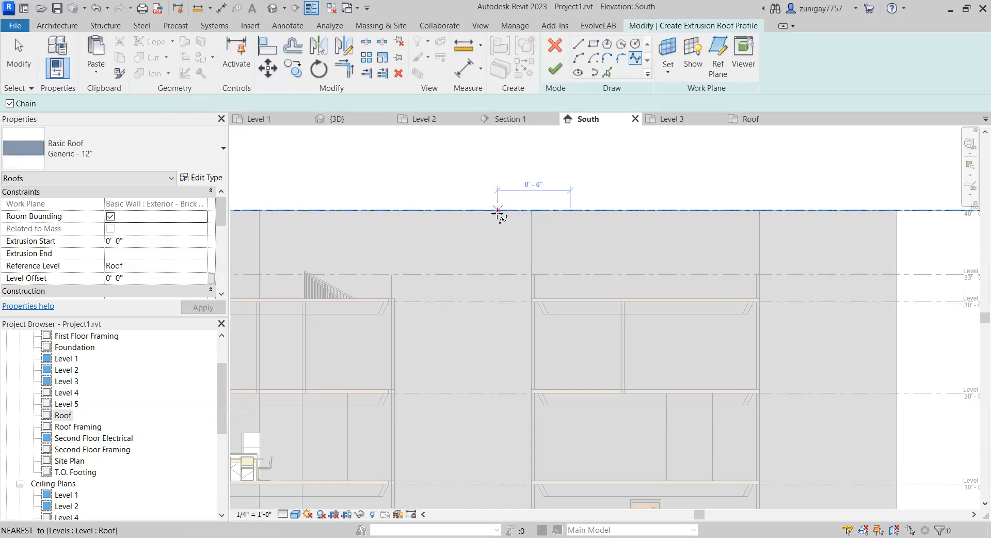
pyautogui.click(500, 211)
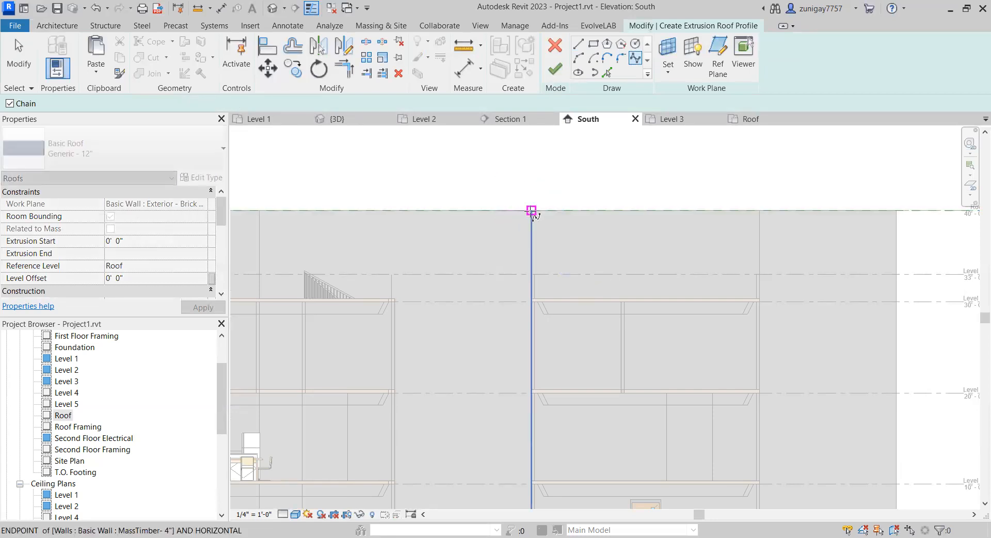
pyautogui.click(532, 211)
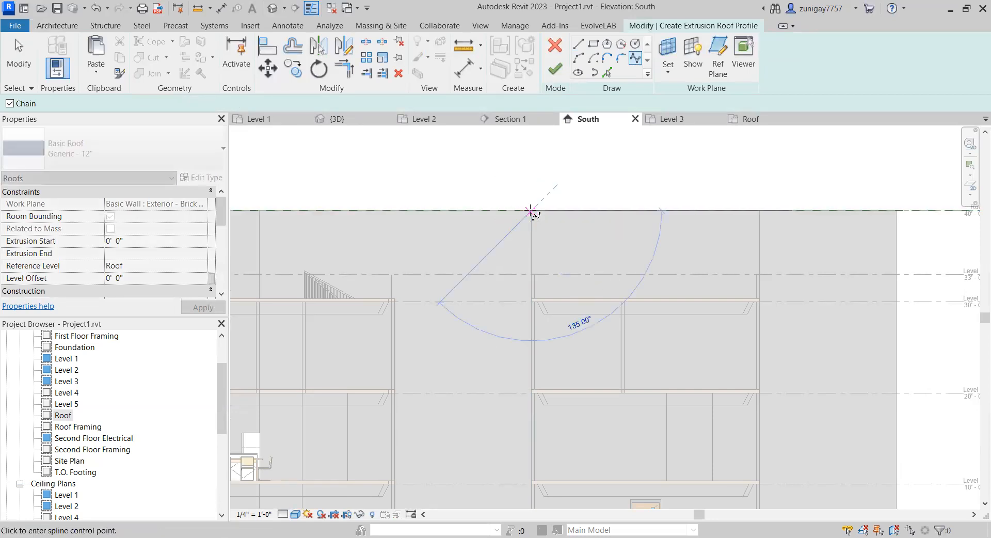
pyautogui.click(550, 179)
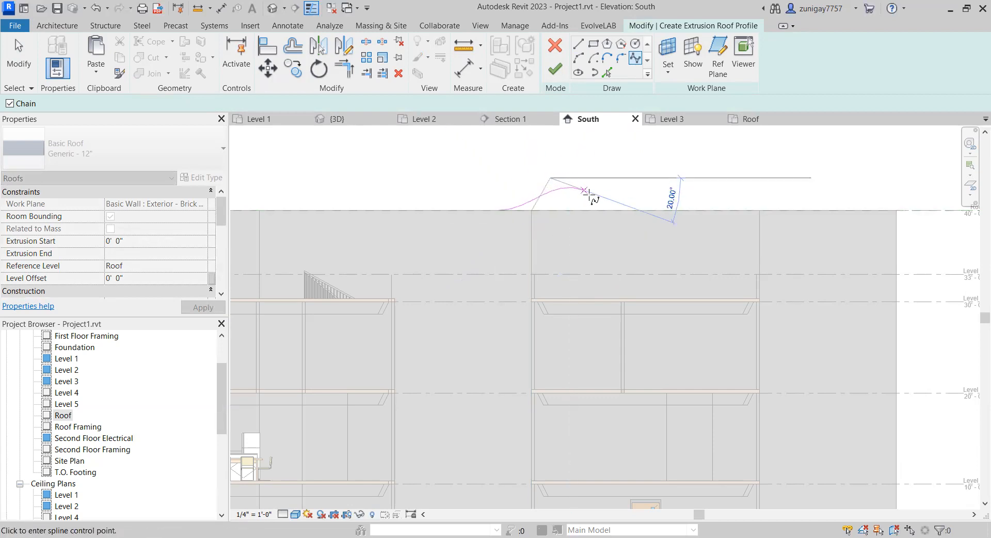
pyautogui.click(606, 210)
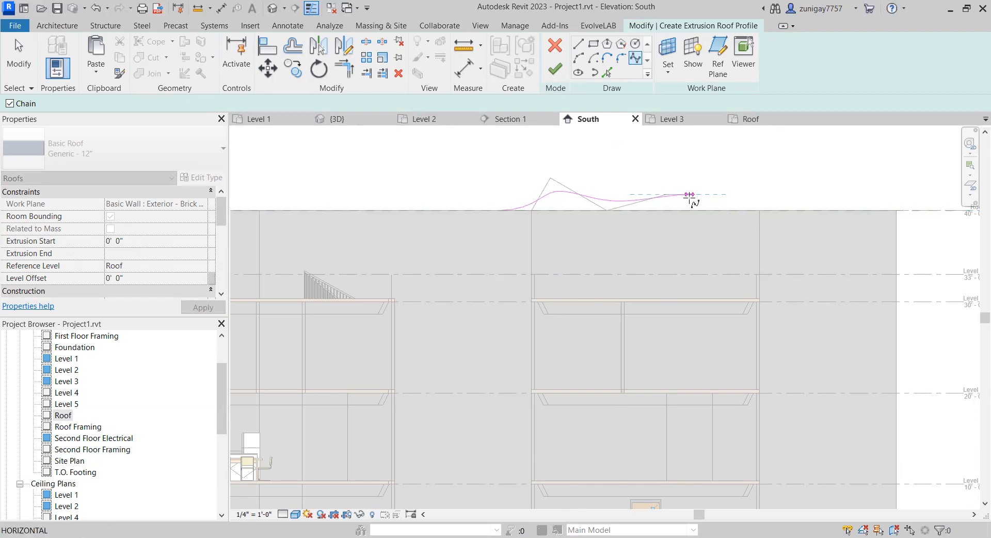
pyautogui.press('Escape')
pyautogui.click(667, 194)
pyautogui.click(716, 210)
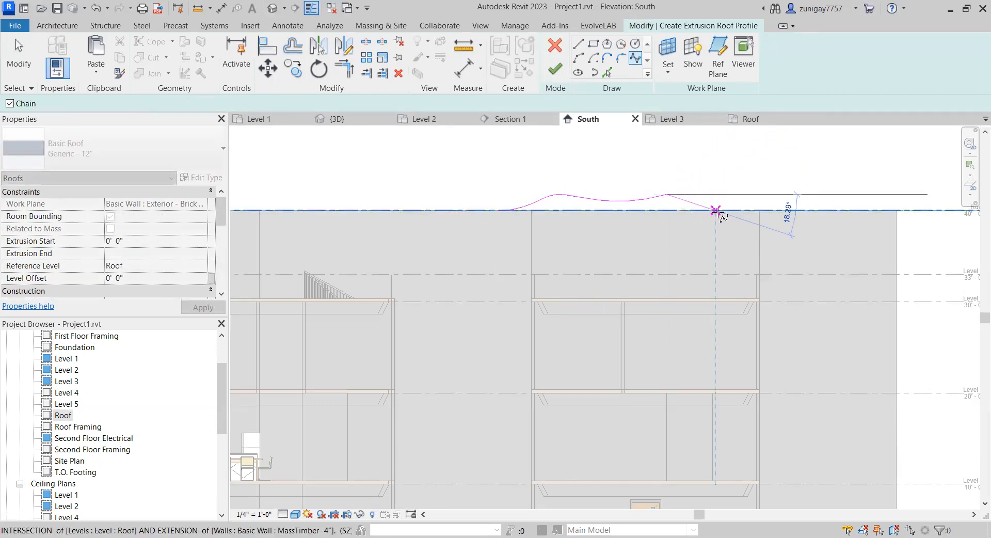
pyautogui.press('Escape')
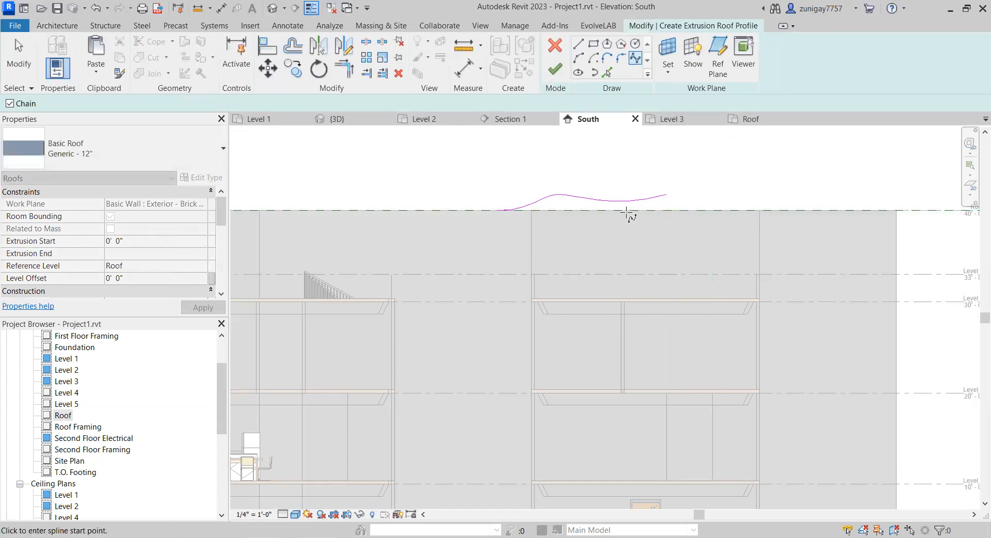
# Step: Undo the wavy spline roof profile point by point until the sketch is empty
pyautogui.hotkey('ctrl', 'z')
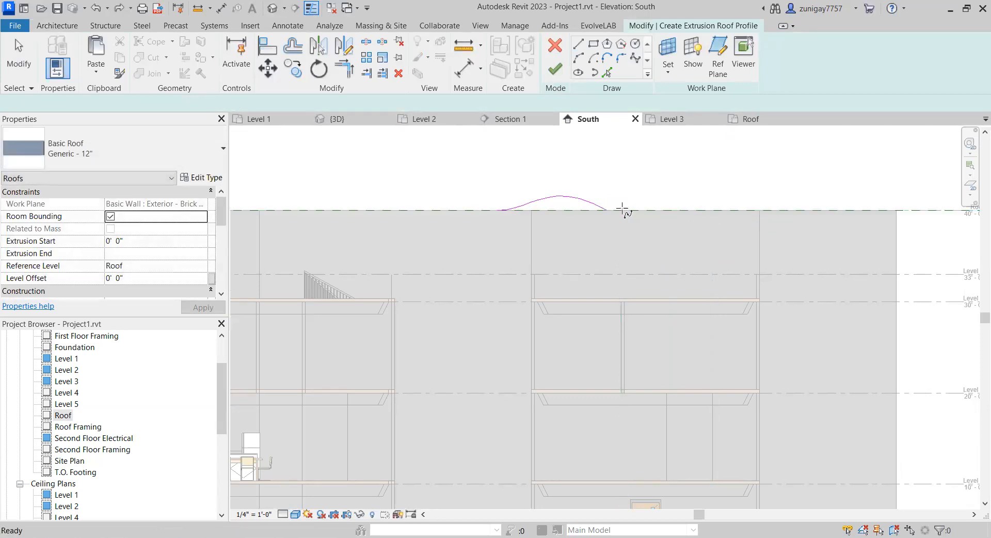
pyautogui.hotkey('ctrl', 'z')
pyautogui.hotkey('ctrl', 'z')
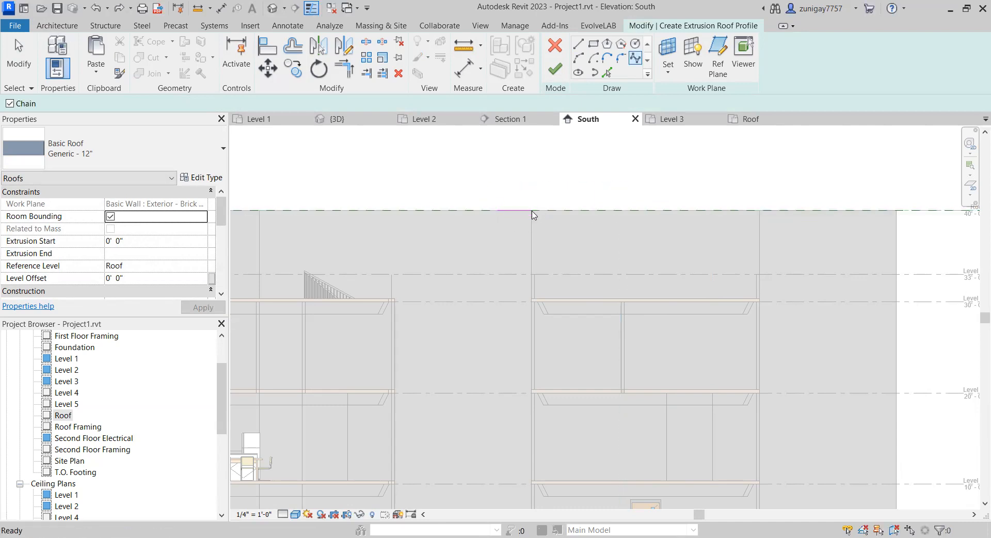
# Step: Sketch a single-hump spline roof profile over the new bay, starting and ending on the Roof level beyond both side walls
pyautogui.click(504, 211)
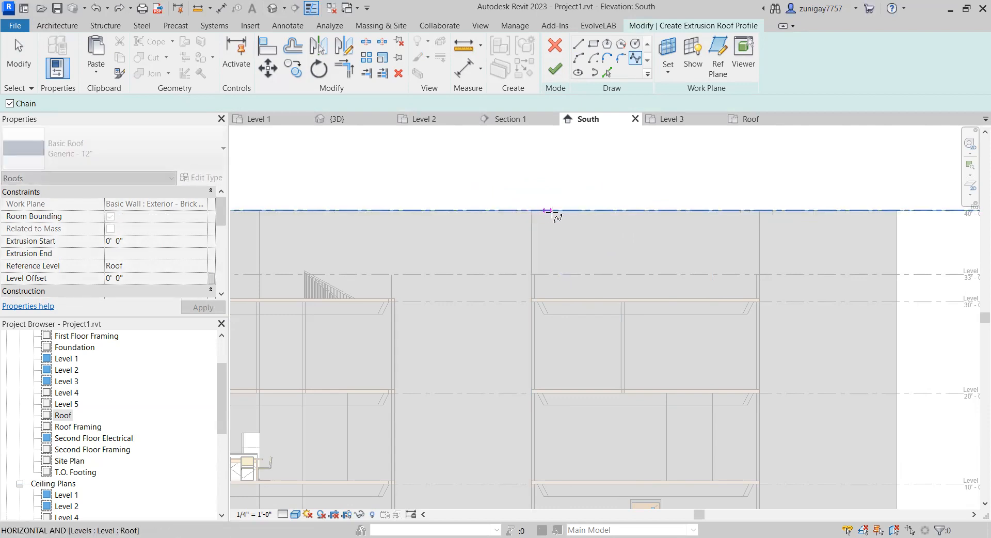
pyautogui.click(596, 210)
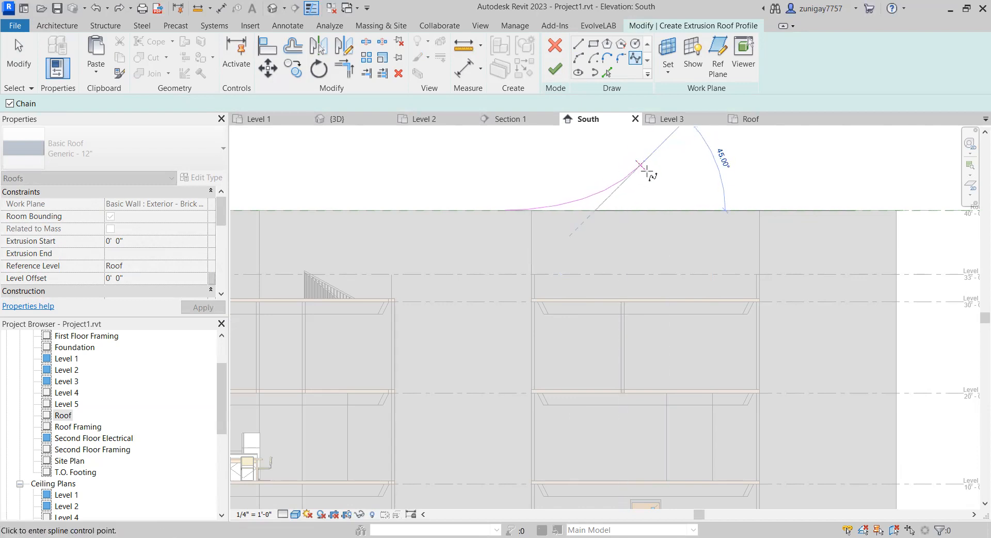
pyautogui.press('Escape')
pyautogui.click(645, 210)
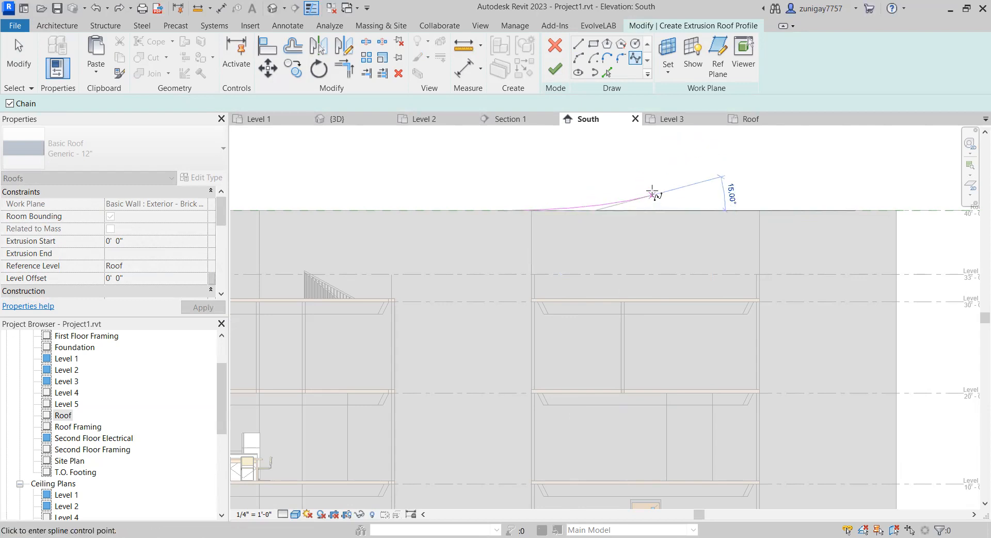
pyautogui.click(649, 157)
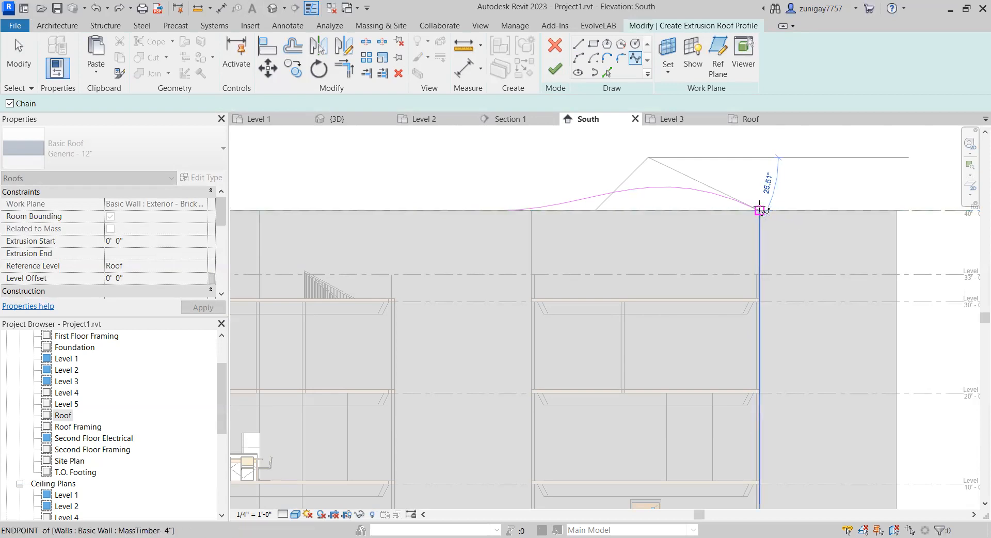
pyautogui.click(799, 211)
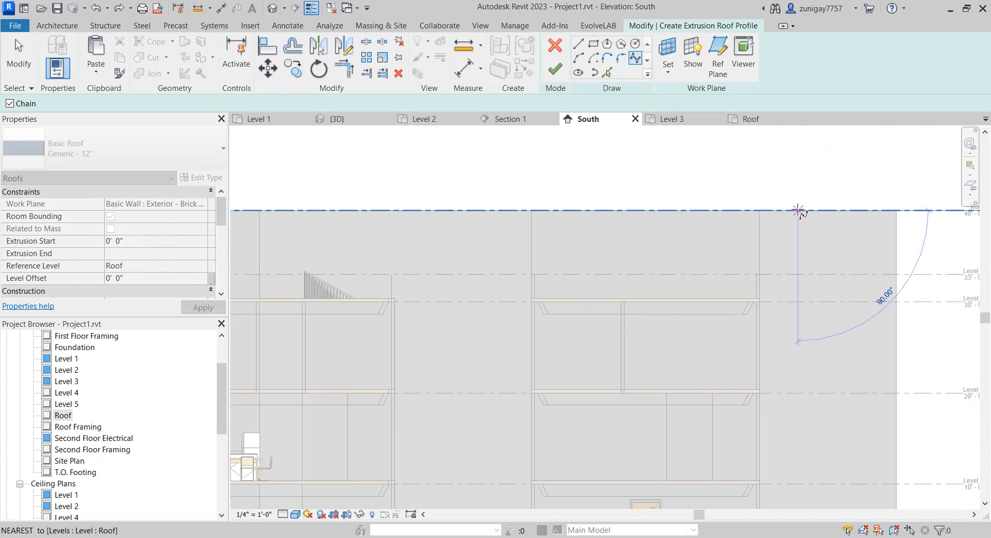
pyautogui.press('Escape')
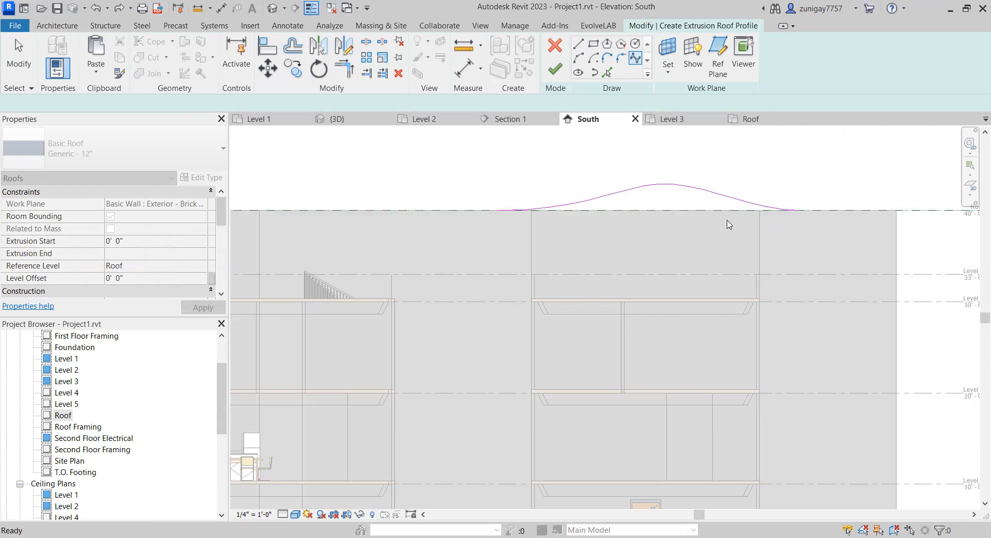
# Step: Reshape the roof spline by raising its peak control point and pulling the two neighbouring control points below the Roof level
pyautogui.click(672, 190)
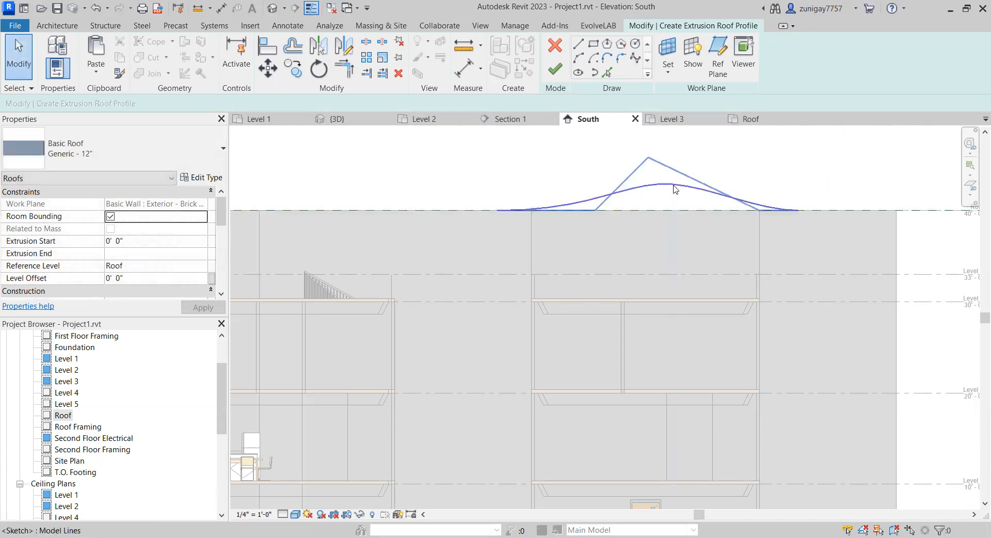
pyautogui.click(675, 188)
pyautogui.moveTo(648, 158)
pyautogui.mouseDown()
pyautogui.moveTo(657, 146)
pyautogui.moveTo(626, 148)
pyautogui.moveTo(645, 140)
pyautogui.mouseUp()
pyautogui.moveTo(595, 211); pyautogui.dragTo(572, 237)
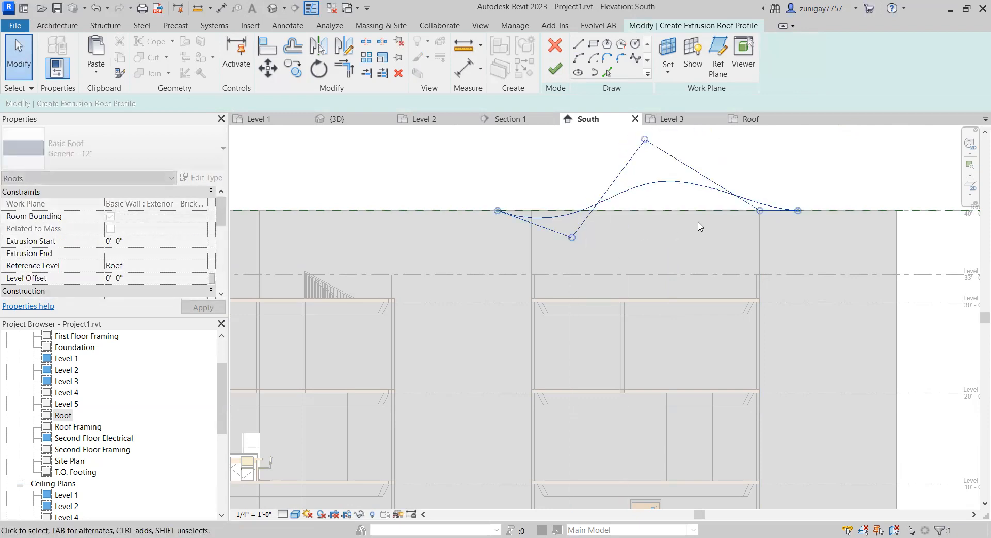
pyautogui.moveTo(759, 210); pyautogui.dragTo(760, 237)
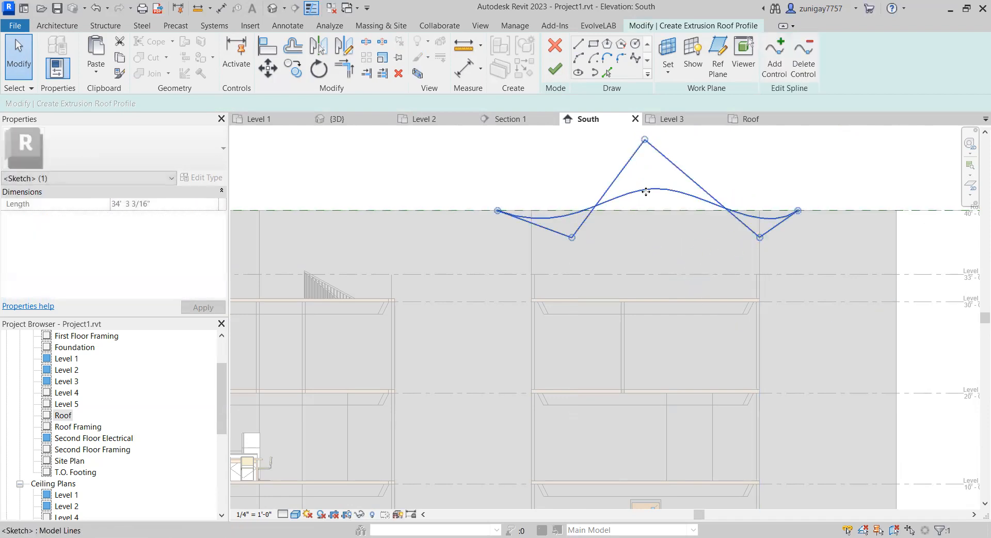
# Step: Stretch the roof spline's ends outward along the Roof level to about 36' overall and lower its peak control point
pyautogui.moveTo(644, 193); pyautogui.dragTo(641, 217)
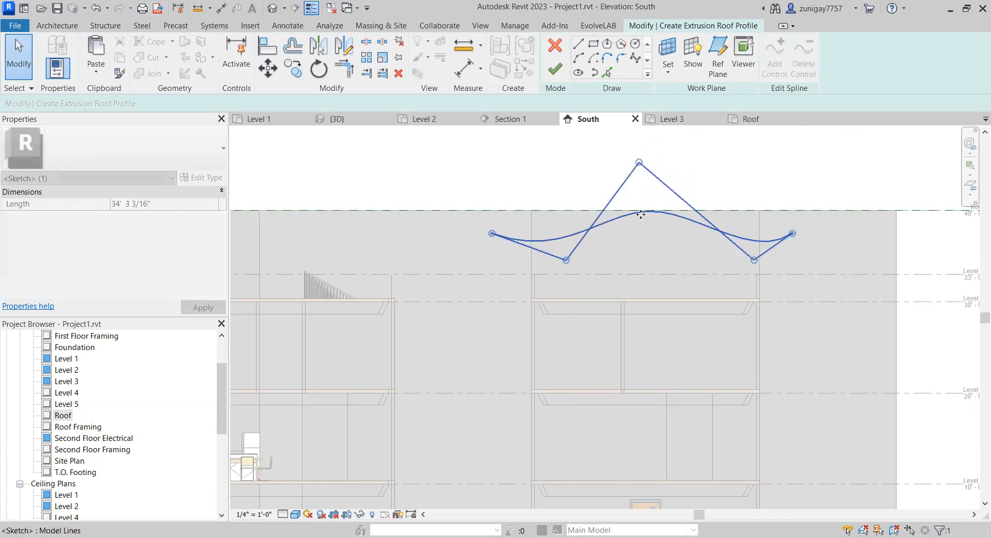
pyautogui.moveTo(567, 260)
pyautogui.mouseDown()
pyautogui.moveTo(563, 245)
pyautogui.moveTo(562, 259)
pyautogui.mouseUp()
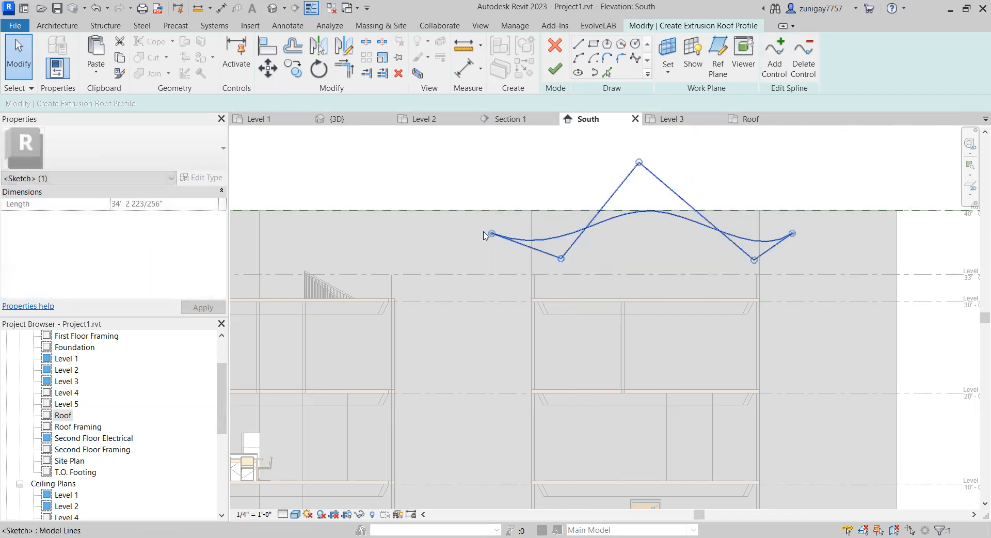
pyautogui.moveTo(491, 233); pyautogui.dragTo(484, 211)
pyautogui.moveTo(793, 235); pyautogui.dragTo(802, 211)
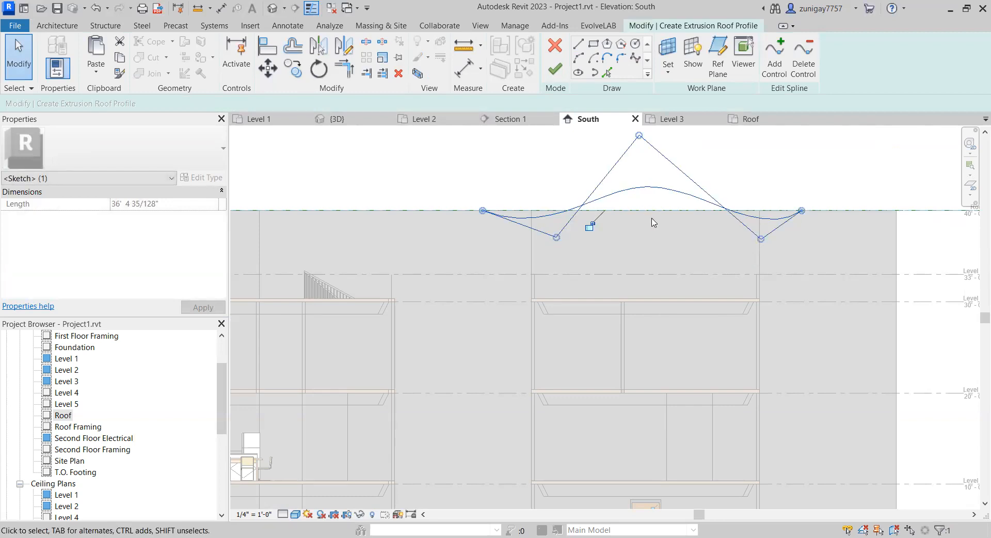
pyautogui.moveTo(639, 135); pyautogui.dragTo(642, 153)
# Step: Shift the whole wavy profile down until its crest sits at about the Roof level and finish the extruded roof
pyautogui.moveTo(659, 206); pyautogui.dragTo(658, 226)
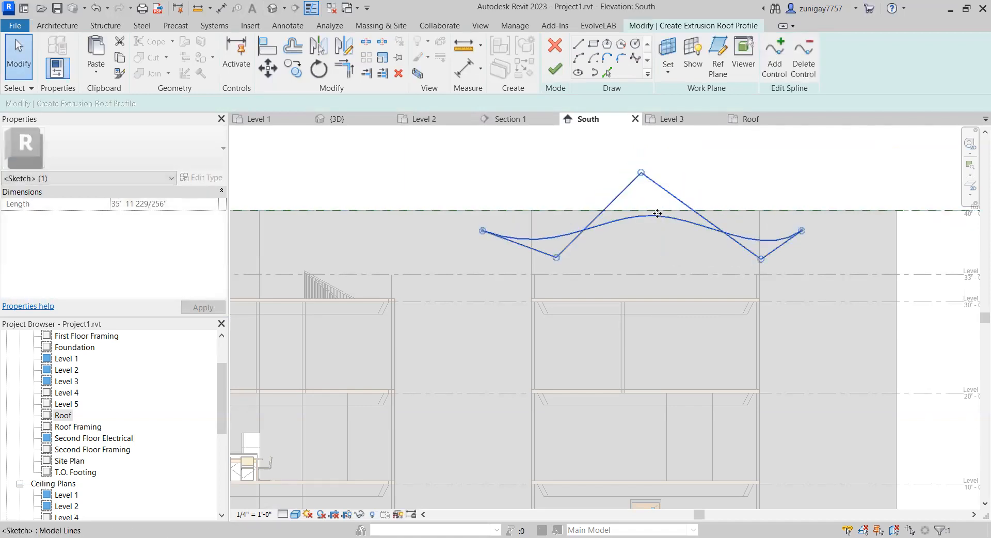
pyautogui.scroll(2, 659, 219)
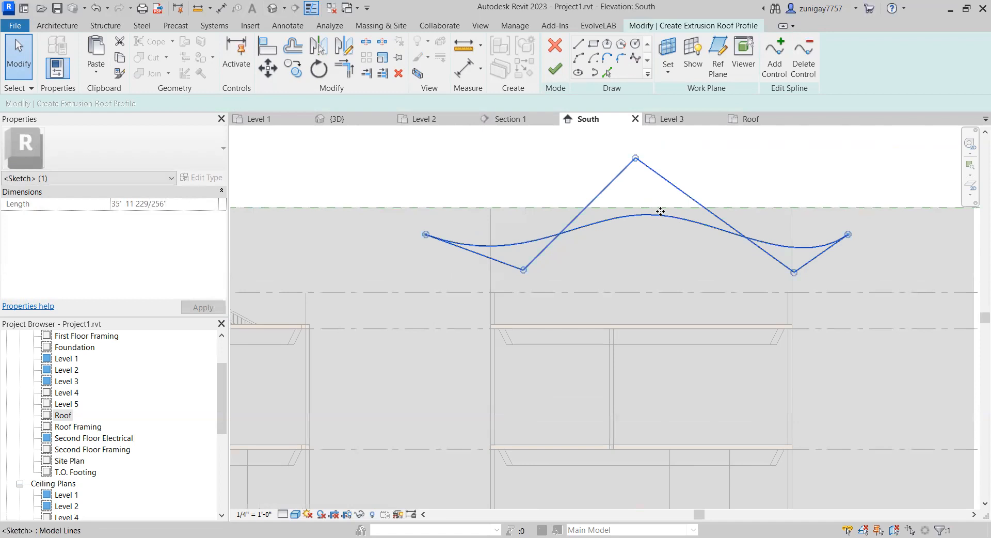
pyautogui.moveTo(661, 206); pyautogui.dragTo(661, 200)
pyautogui.click(555, 72)
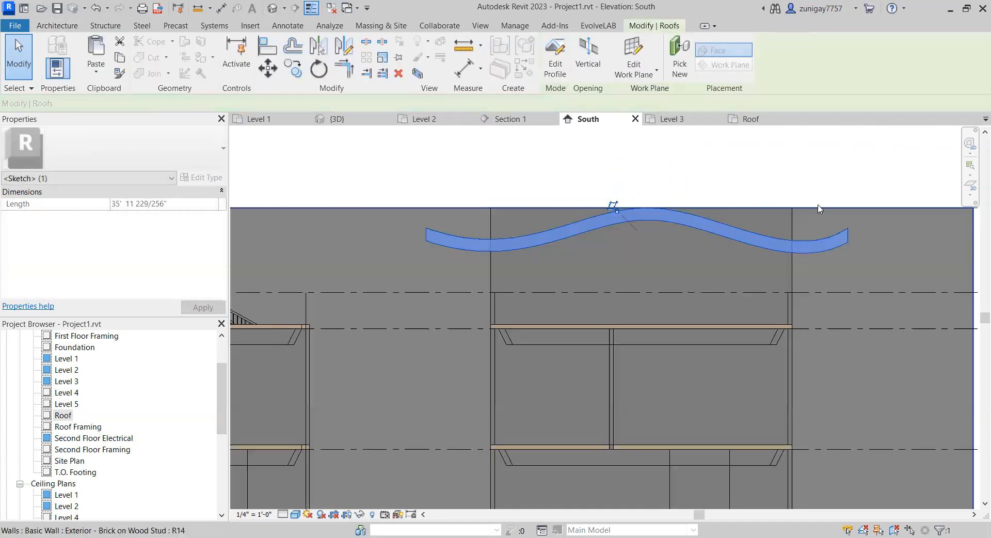
# Step: Examine the new wavy roof in the 3D view, select it and show it in the Roof floor plan
pyautogui.scroll(-1, 743, 193)
pyautogui.moveTo(740, 193); pyautogui.dragTo(734, 208, button='middle')
pyautogui.click(336, 119)
pyautogui.moveTo(825, 175); pyautogui.dragTo(835, 225, button='middle')
pyautogui.click(808, 152)
pyautogui.moveTo(573, 217); pyautogui.dragTo(590, 256, button='middle')
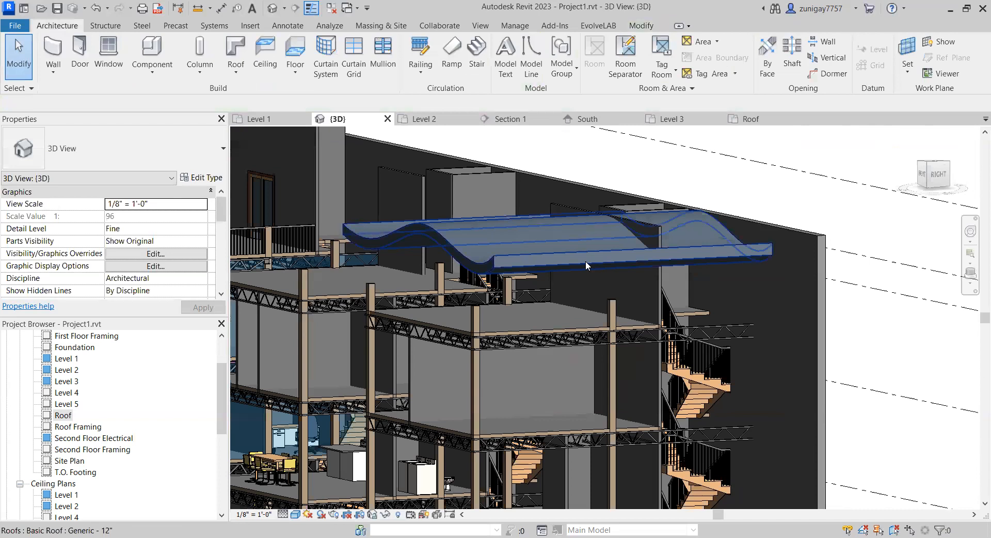
pyautogui.click(586, 261)
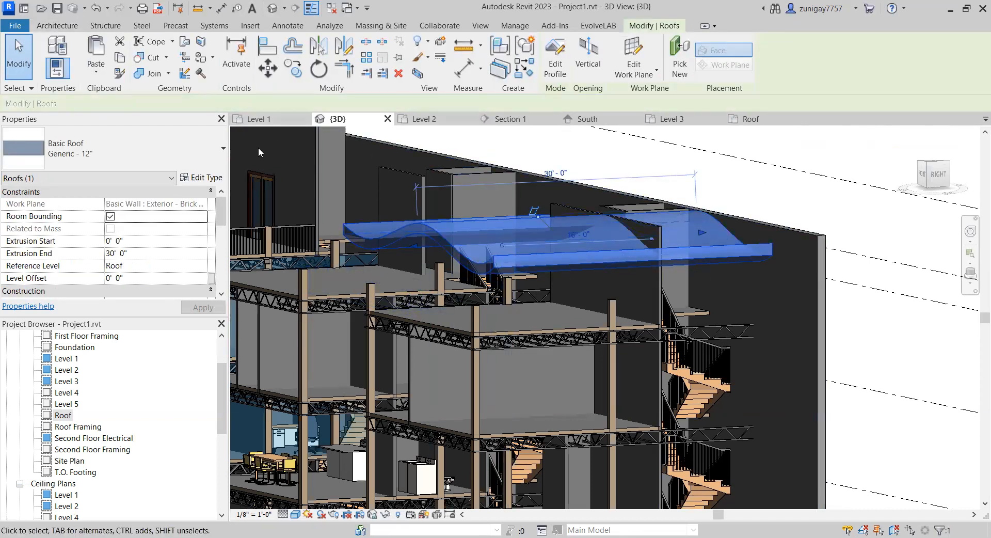
pyautogui.click(755, 122)
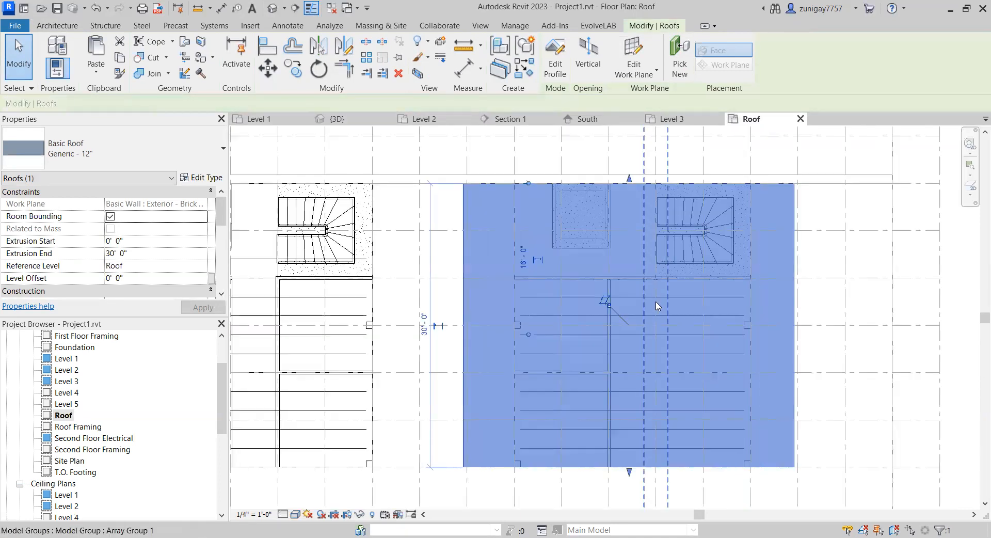
pyautogui.moveTo(664, 323); pyautogui.dragTo(660, 304, button='middle')
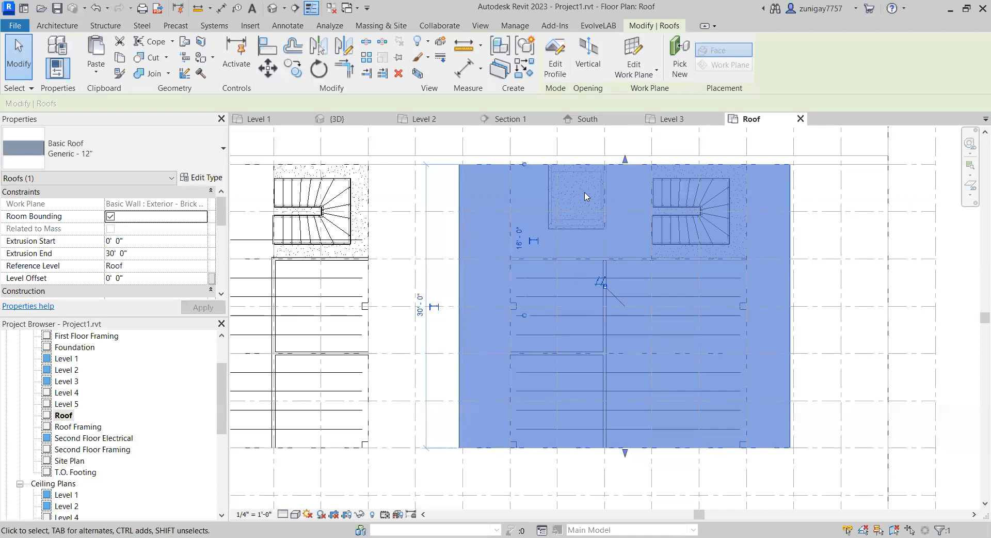
# Step: Try a 22' 0" extrusion depth for the wavy roof, undo the change and restore it
pyautogui.click(421, 310)
pyautogui.write('2')
pyautogui.press('Return')
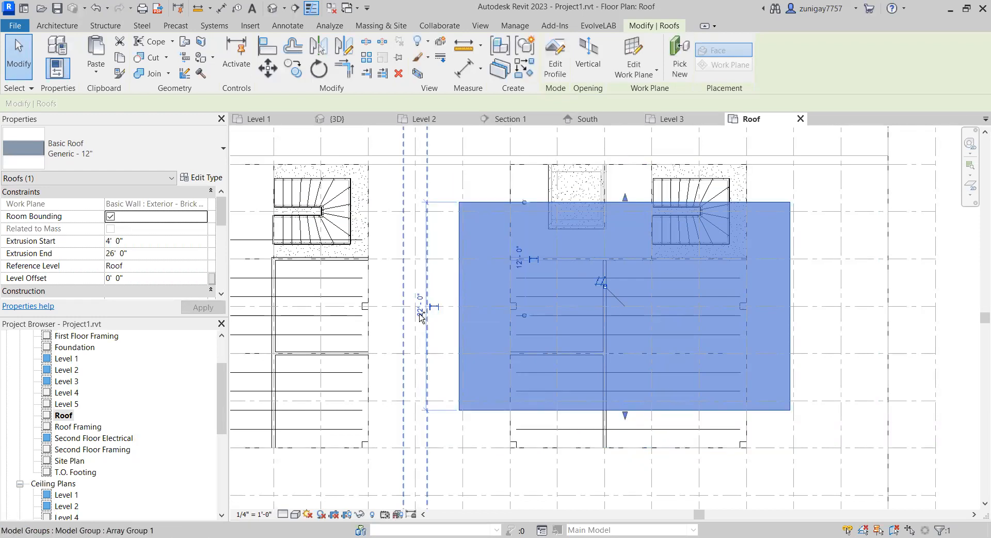
pyautogui.press('Escape')
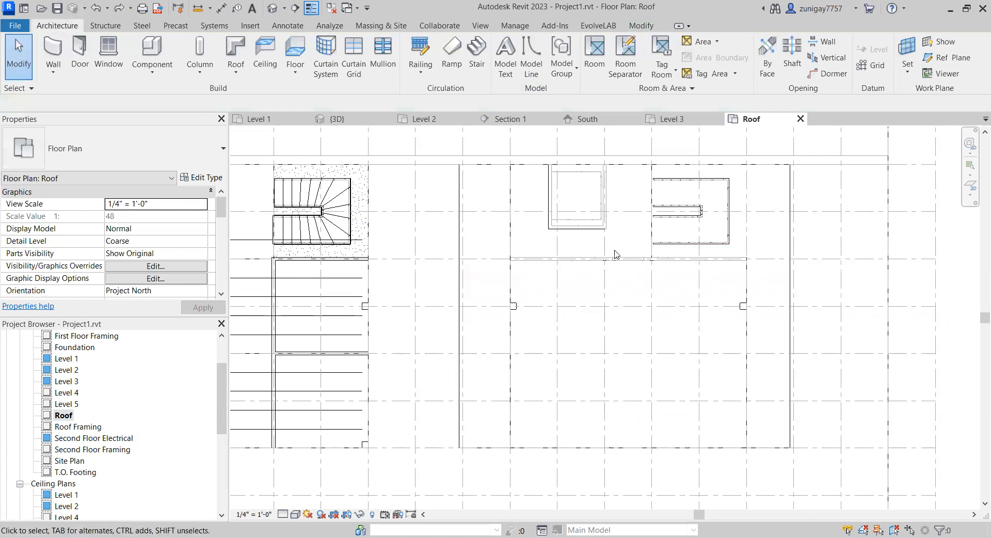
pyautogui.click(95, 9)
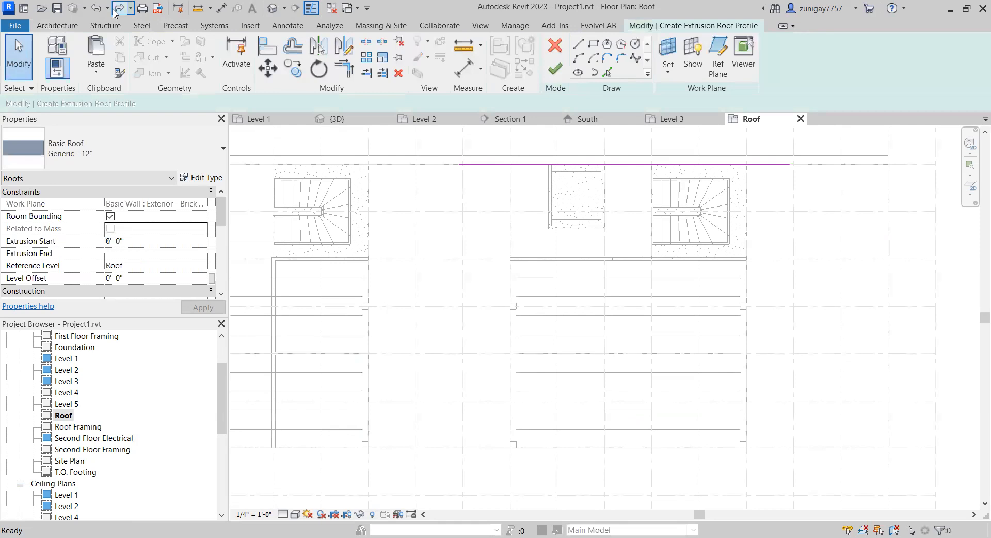
pyautogui.click(118, 9)
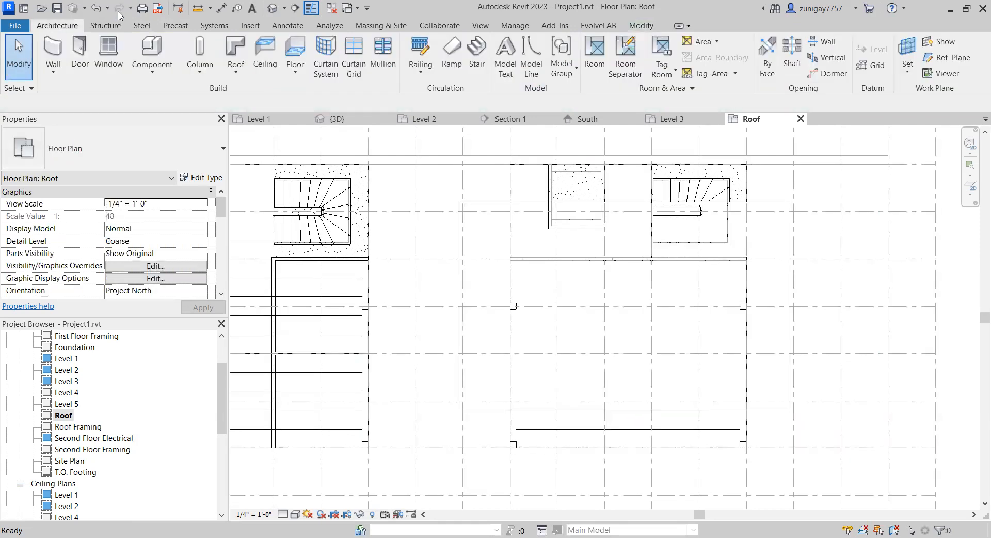
# Step: Extend the roof's north edge to extrusion start 0' 0" and pull its south edge in to extrusion end 12' 0"
pyautogui.click(627, 207)
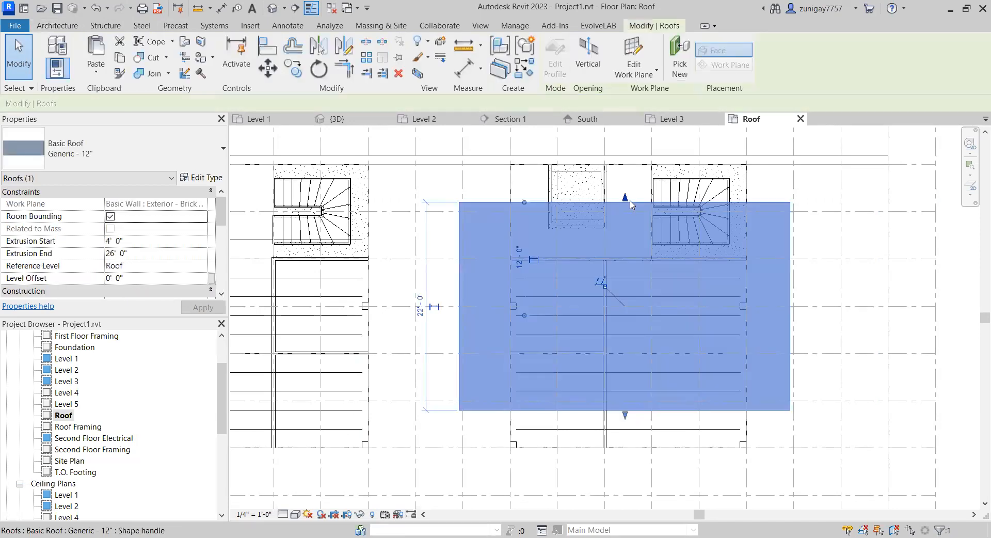
pyautogui.moveTo(626, 199); pyautogui.dragTo(625, 160)
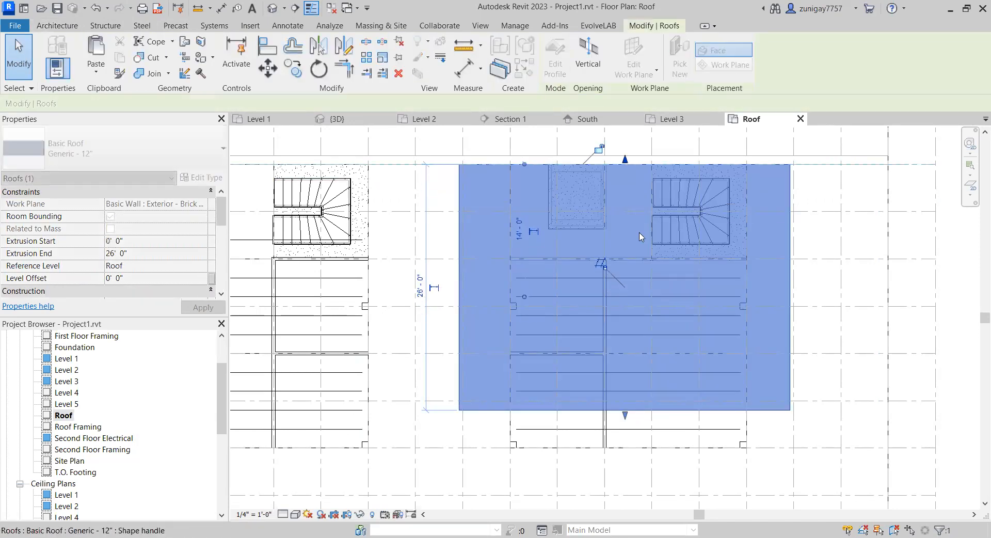
pyautogui.moveTo(627, 398); pyautogui.dragTo(644, 270)
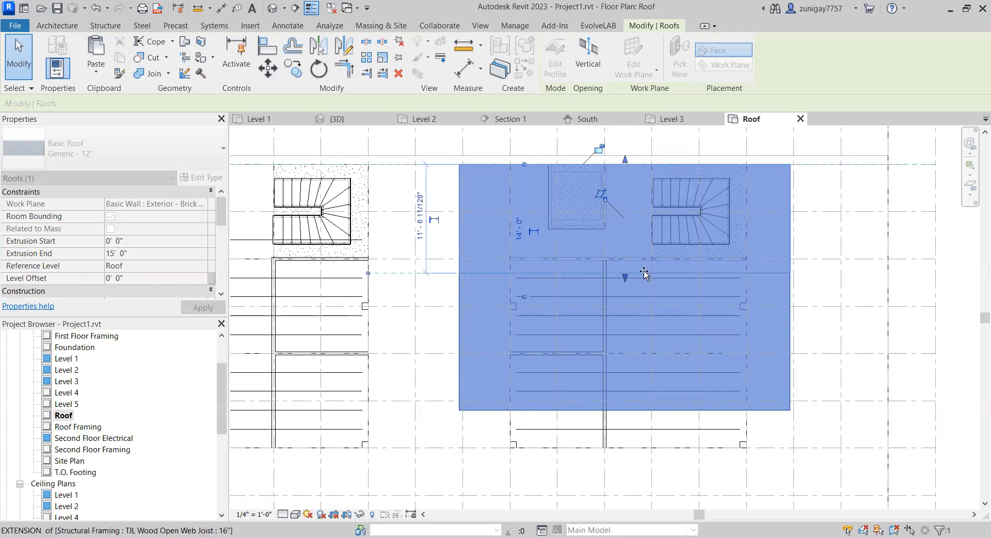
pyautogui.moveTo(645, 282); pyautogui.dragTo(644, 279)
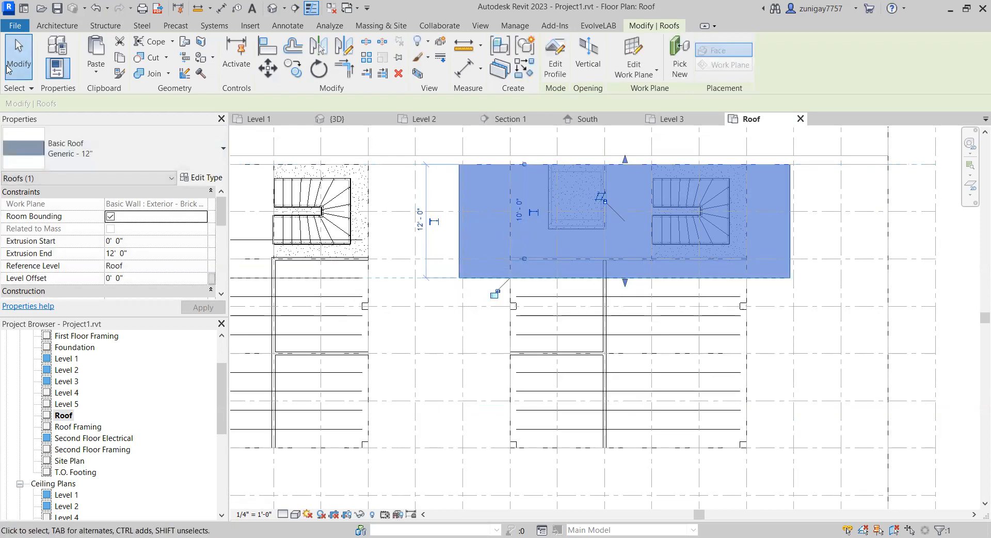
pyautogui.click(8, 69)
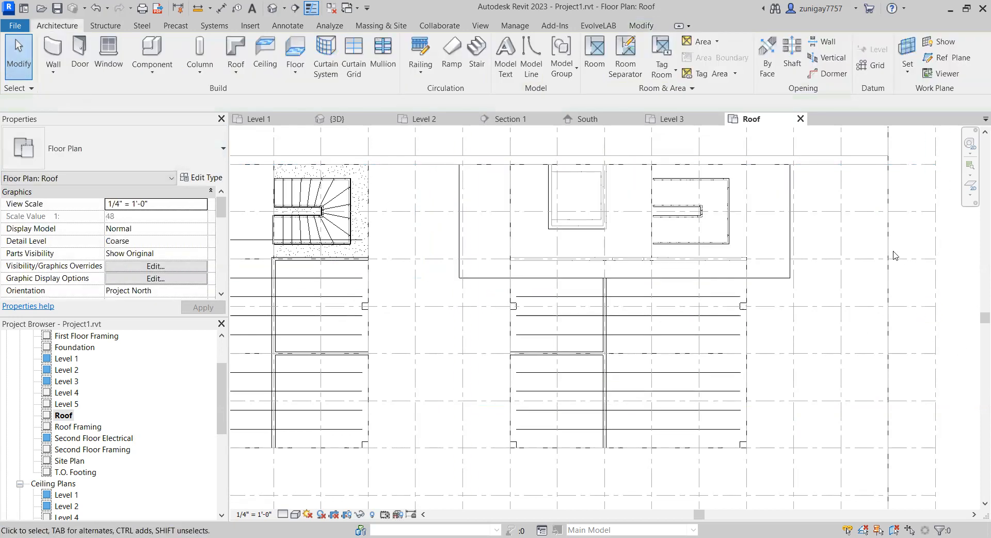
# Step: Attach the top of the long MassTimber- 4" core wall to the wavy roof in the 3D view
pyautogui.click(337, 119)
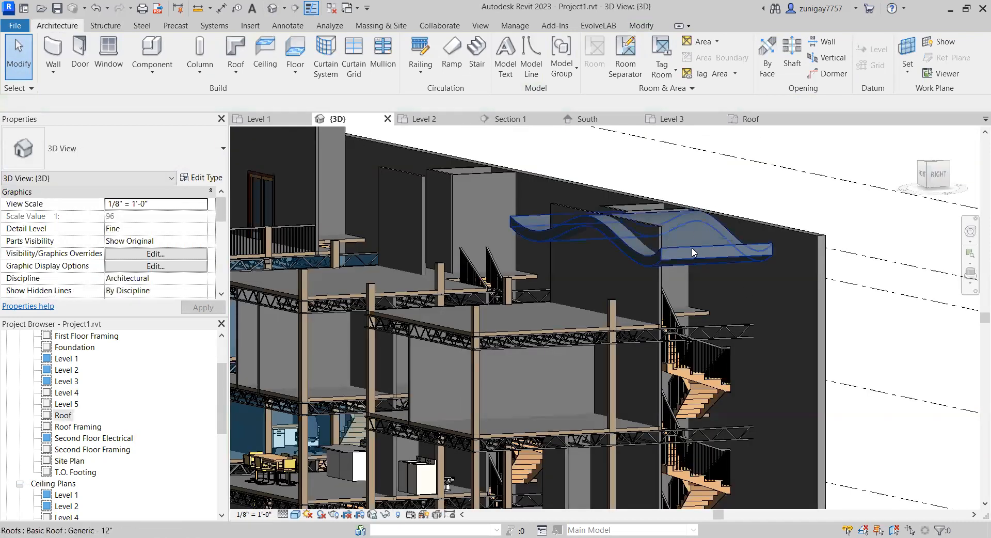
pyautogui.scroll(3, 692, 248)
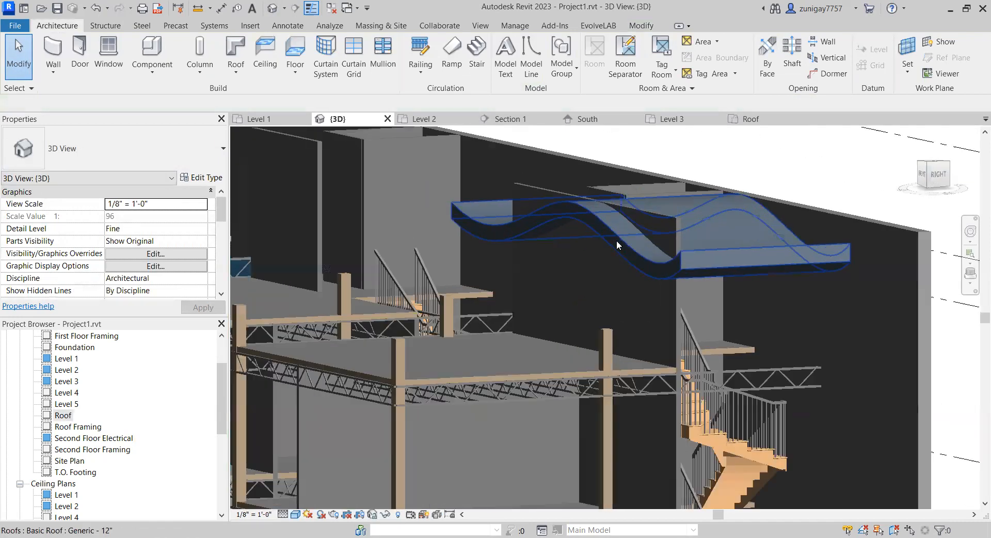
pyautogui.click(680, 298)
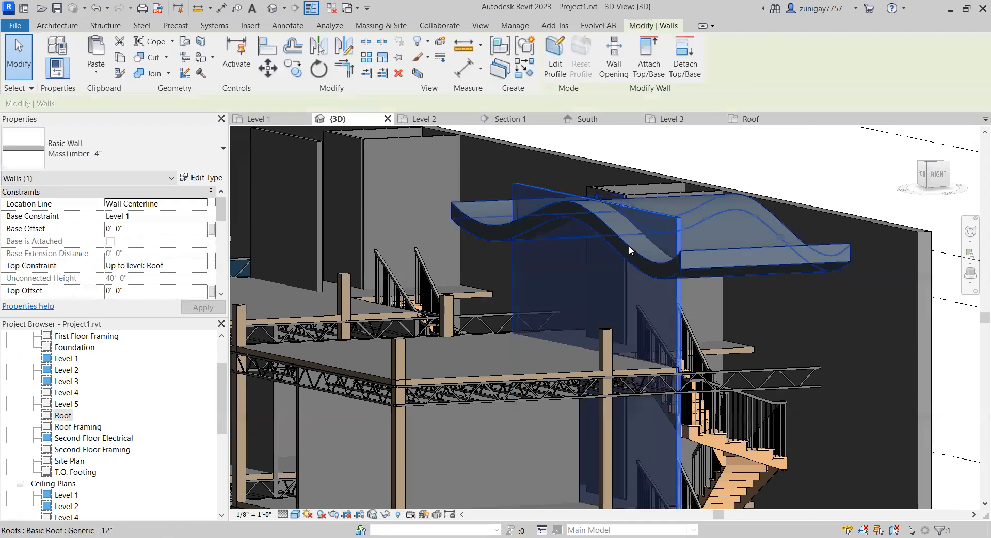
pyautogui.click(656, 71)
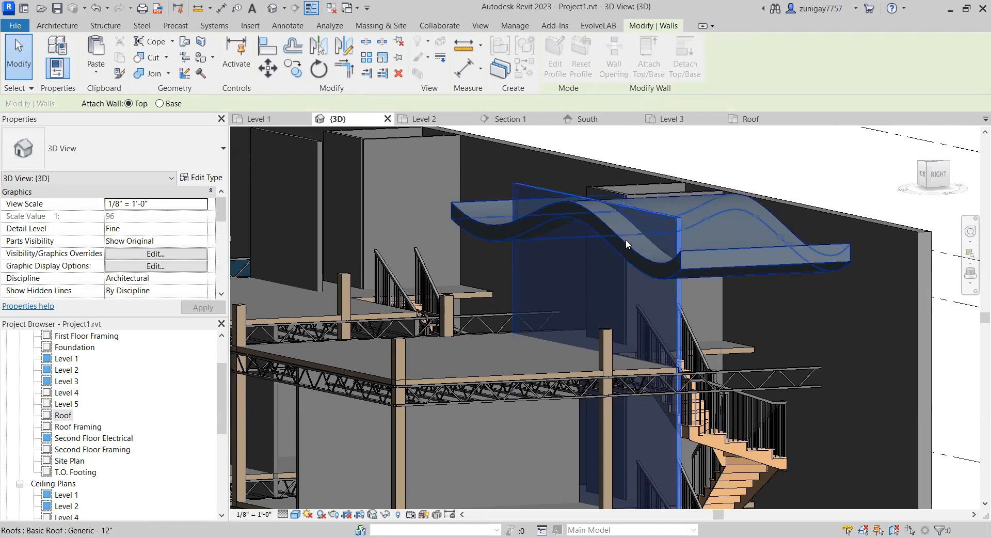
pyautogui.click(733, 250)
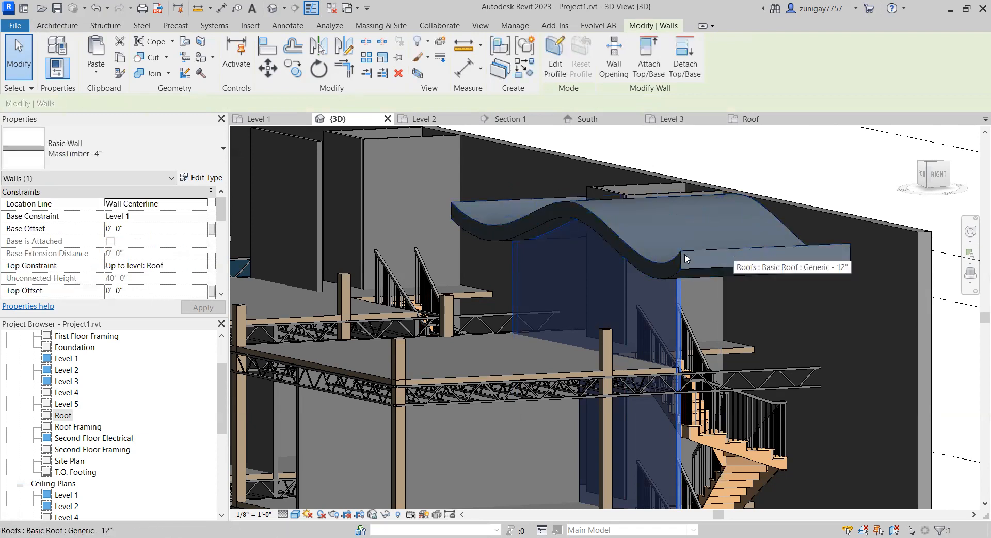
# Step: Attach the tops of the three MassTimber- 4" shaft walls protruding above the wavy roof to that roof
pyautogui.scroll(1, 603, 197)
pyautogui.moveTo(603, 197); pyautogui.dragTo(529, 262, button='middle')
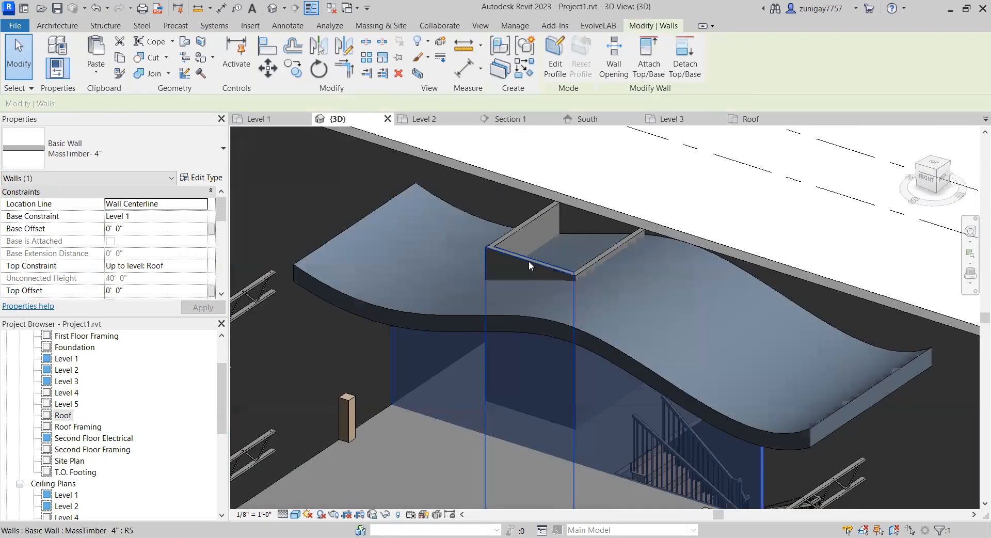
pyautogui.keyDown('ctrl'); pyautogui.click(523, 222); pyautogui.keyUp('ctrl')
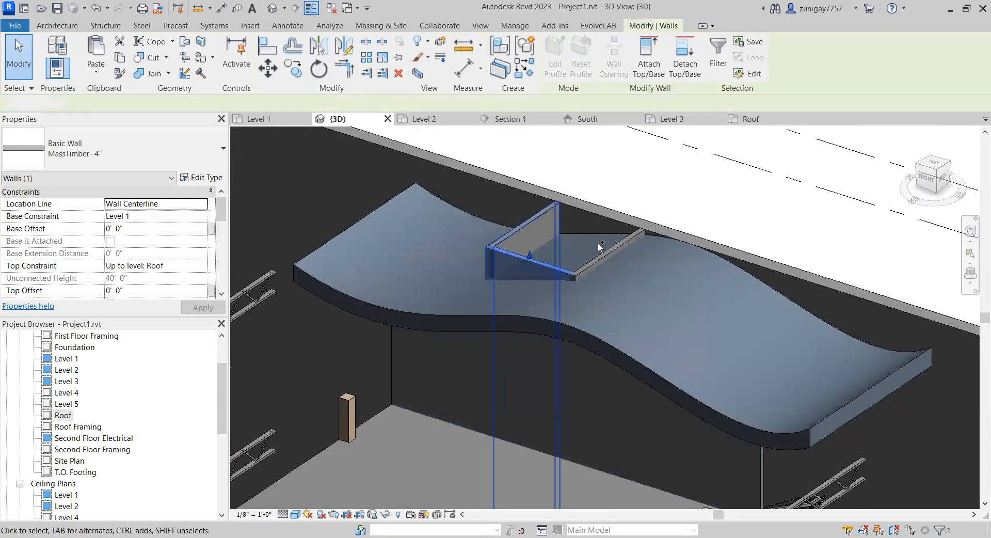
pyautogui.keyDown('ctrl'); pyautogui.click(604, 255); pyautogui.keyUp('ctrl')
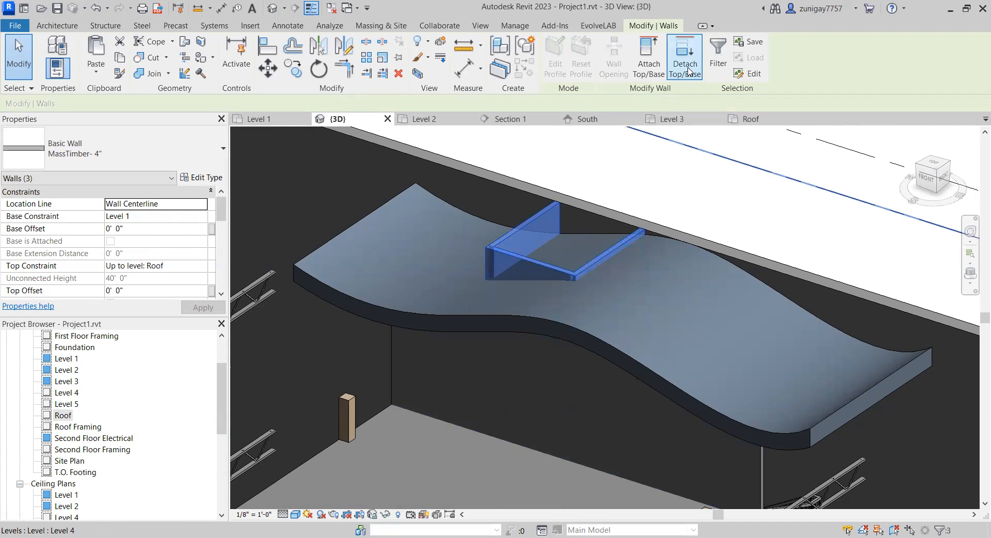
pyautogui.click(660, 66)
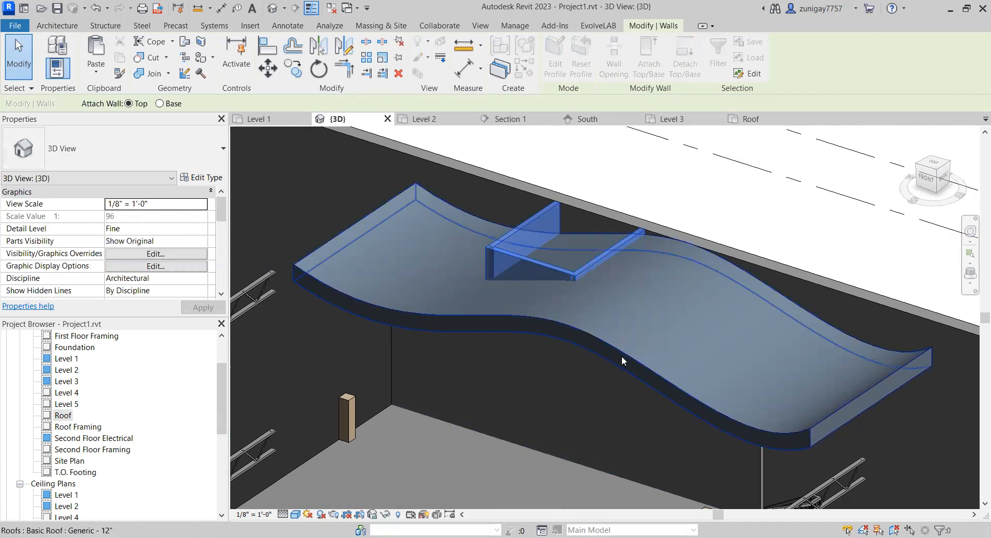
pyautogui.click(801, 345)
pyautogui.moveTo(720, 312); pyautogui.dragTo(760, 258, button='middle')
pyautogui.click(773, 229)
# Step: Examine the wavy roof and its attached core walls from several angles in the 3D view
pyautogui.keyDown('shift'); pyautogui.moveTo(550, 256); pyautogui.dragTo(555, 268, button='middle'); pyautogui.keyUp('shift')
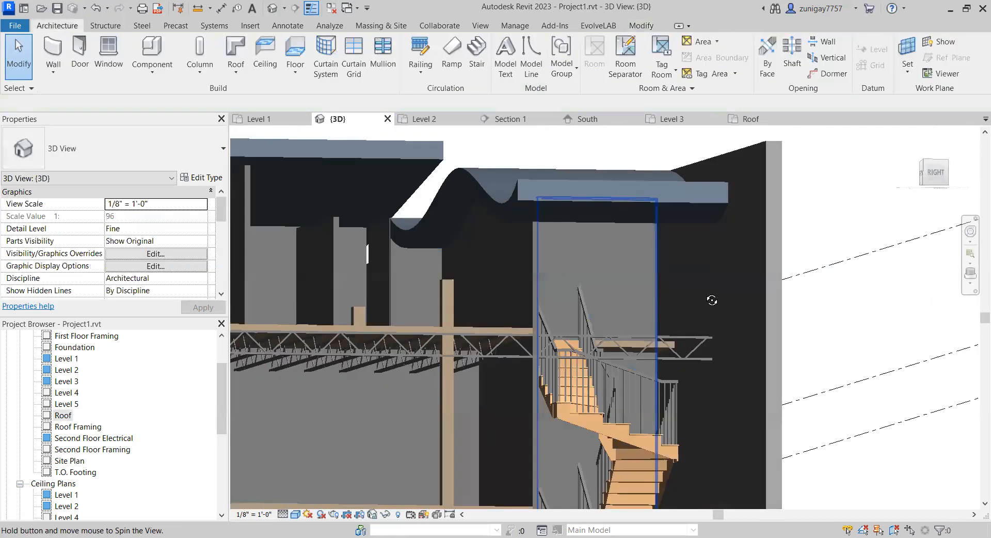
pyautogui.keyDown('shift'); pyautogui.moveTo(712, 300); pyautogui.dragTo(706, 305, button='middle'); pyautogui.keyUp('shift')
pyautogui.scroll(-1, 707, 305)
pyautogui.moveTo(678, 277); pyautogui.dragTo(631, 248, button='middle')
pyautogui.scroll(-1, 650, 250)
pyautogui.scroll(-1, 734, 320)
pyautogui.scroll(2, 651, 289)
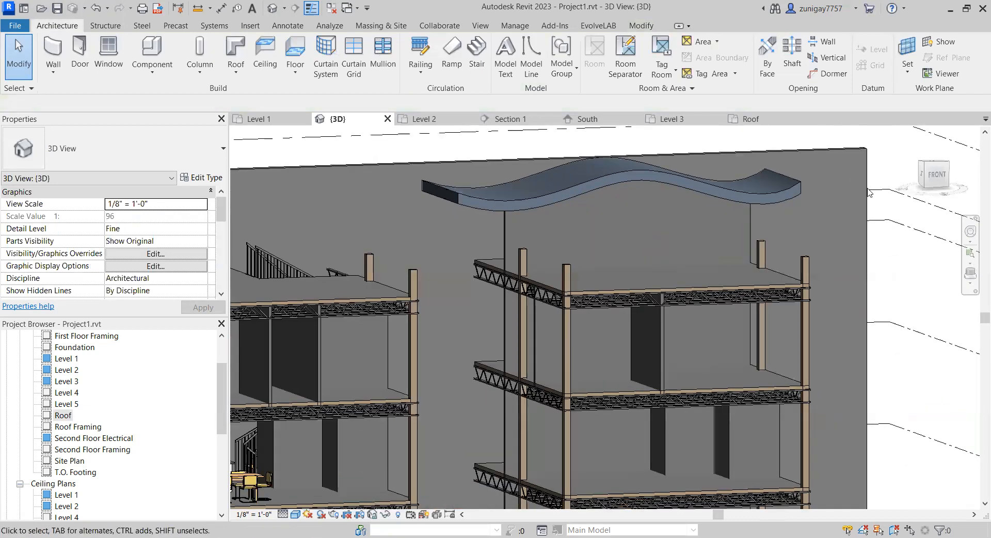
pyautogui.keyDown('shift'); pyautogui.moveTo(680, 304); pyautogui.dragTo(669, 347, button='middle'); pyautogui.keyUp('shift')
pyautogui.moveTo(715, 277); pyautogui.dragTo(745, 207, button='middle')
pyautogui.moveTo(758, 366); pyautogui.dragTo(619, 333, button='middle')
pyautogui.scroll(-1, 746, 369)
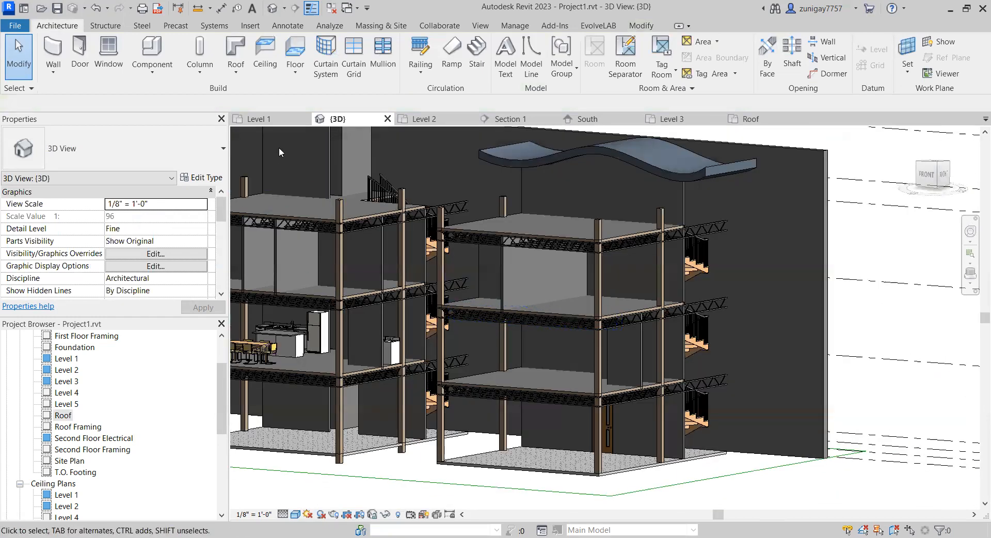
# Step: Place a 25" x 25" x 35" Washer against the north wall of the east bay's small closet on Level 2
pyautogui.click(426, 119)
pyautogui.moveTo(811, 340); pyautogui.dragTo(659, 353, button='middle')
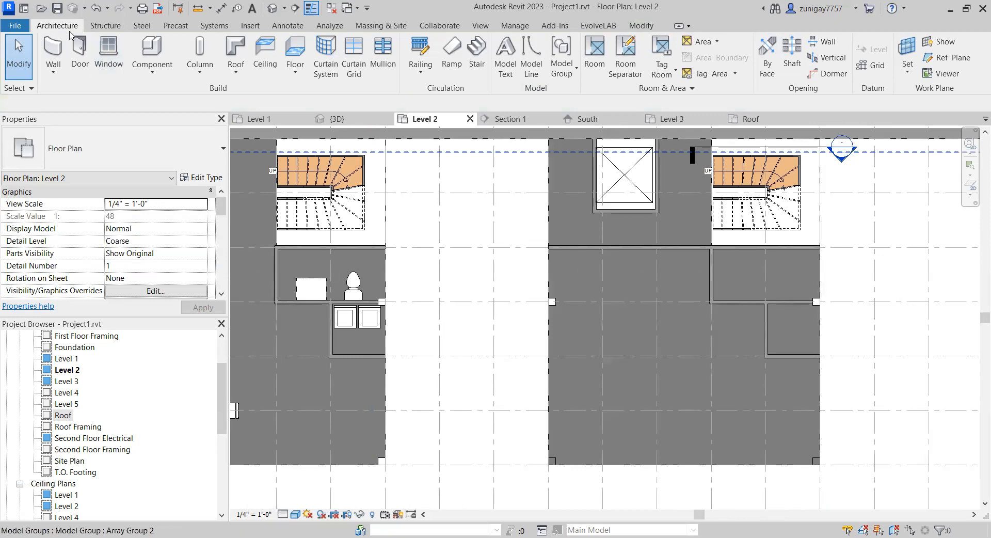
pyautogui.click(145, 49)
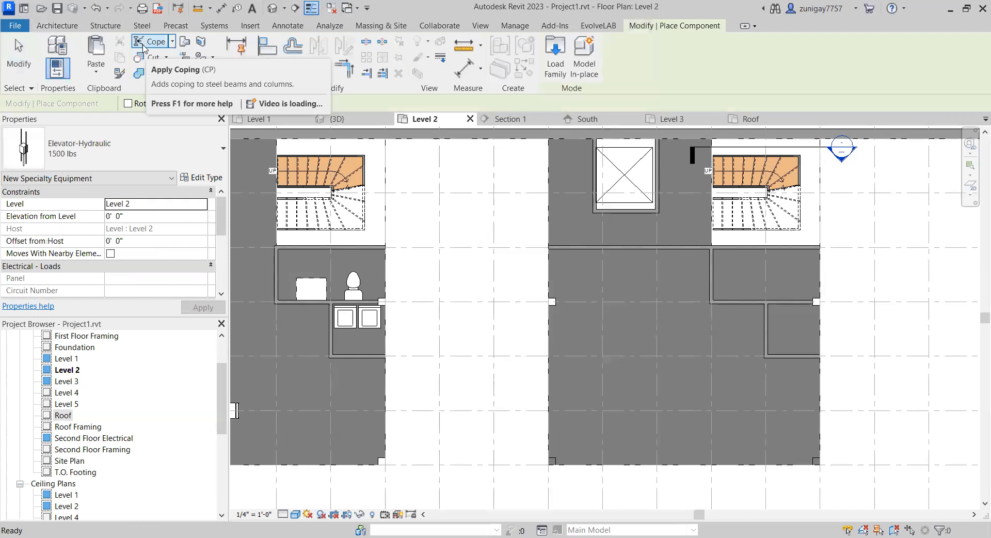
pyautogui.click(166, 161)
pyautogui.write('was')
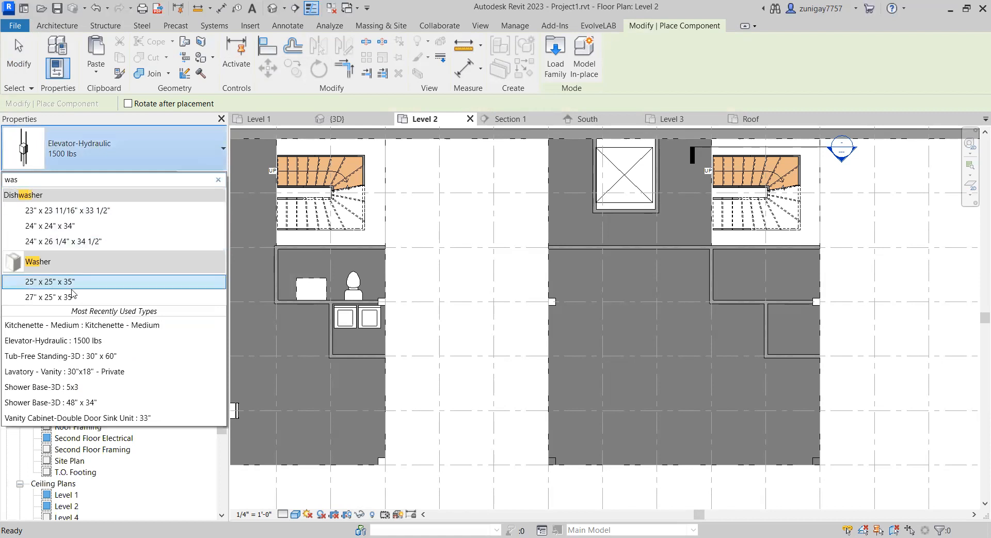
pyautogui.press('Return')
pyautogui.scroll(5, 782, 327)
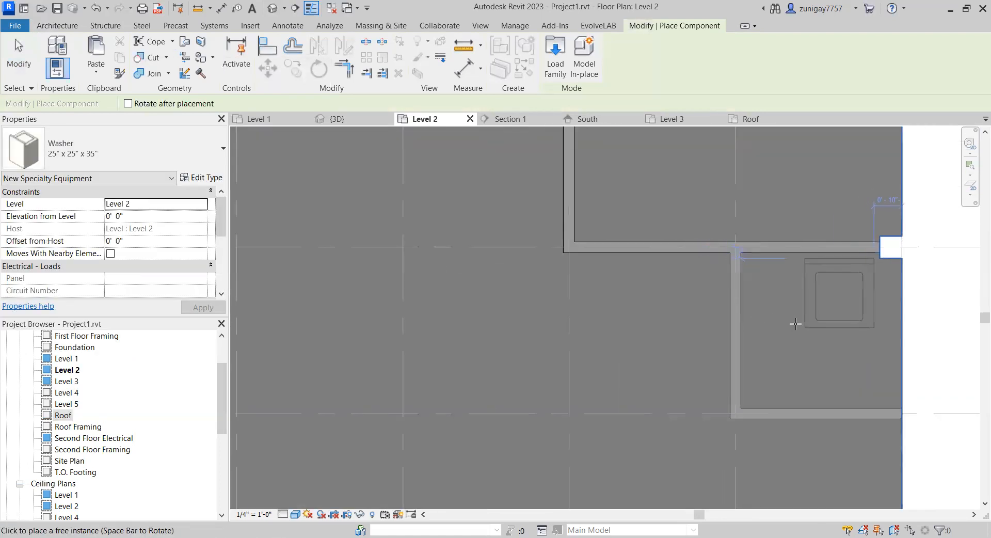
pyautogui.scroll(2, 792, 322)
pyautogui.click(790, 312)
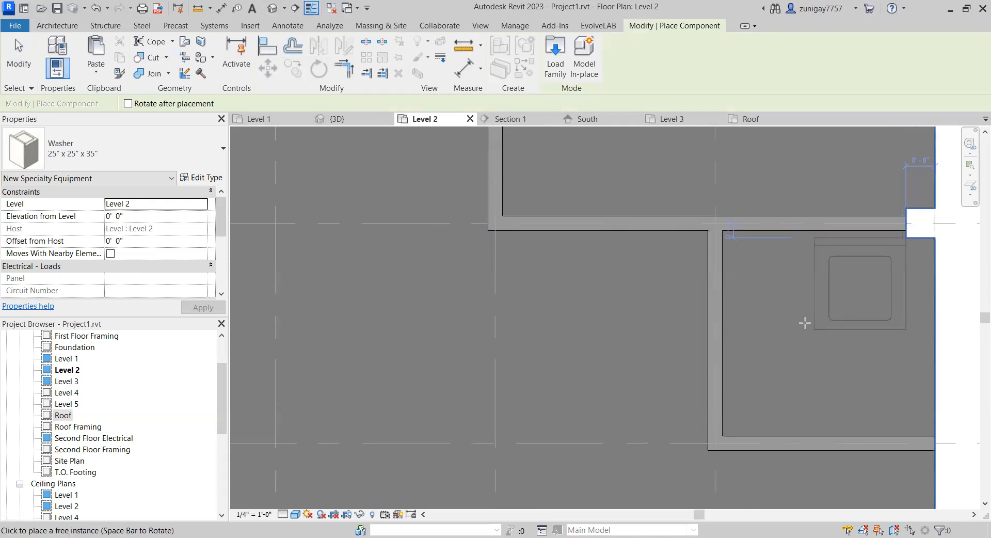
# Step: Place a 27" x 25" x 35" Dryer west of the washer, against the closet's west wall
pyautogui.click(90, 158)
pyautogui.write('dr')
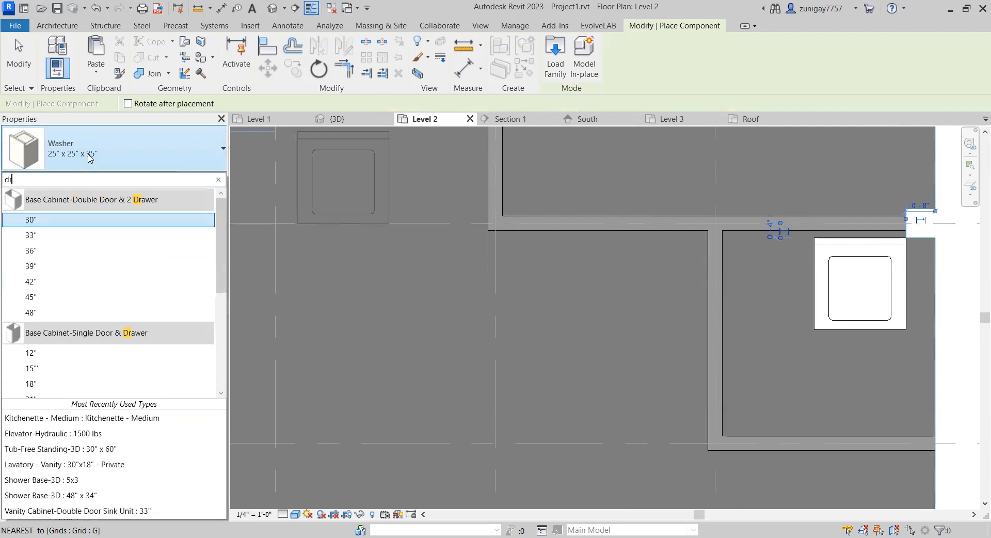
pyautogui.write('y')
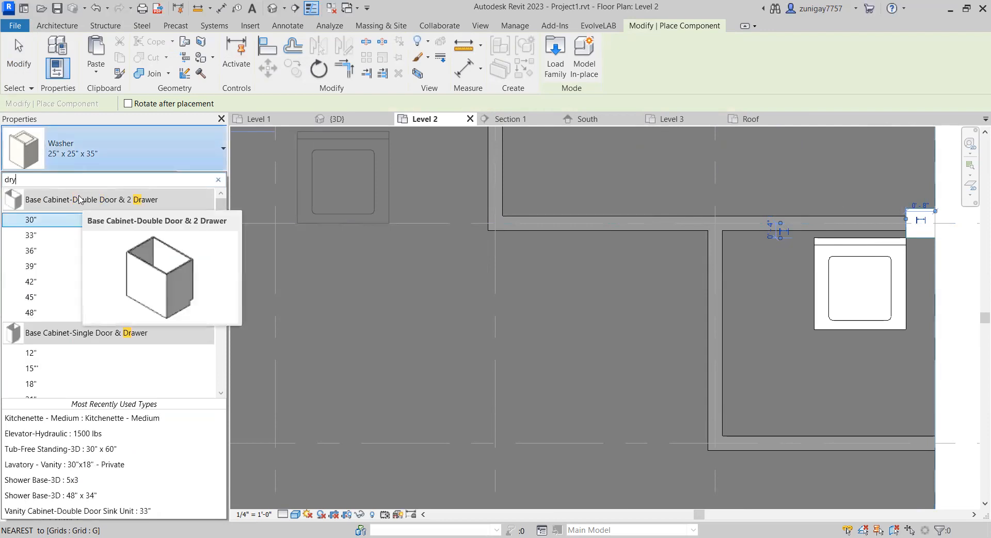
pyautogui.click(78, 221)
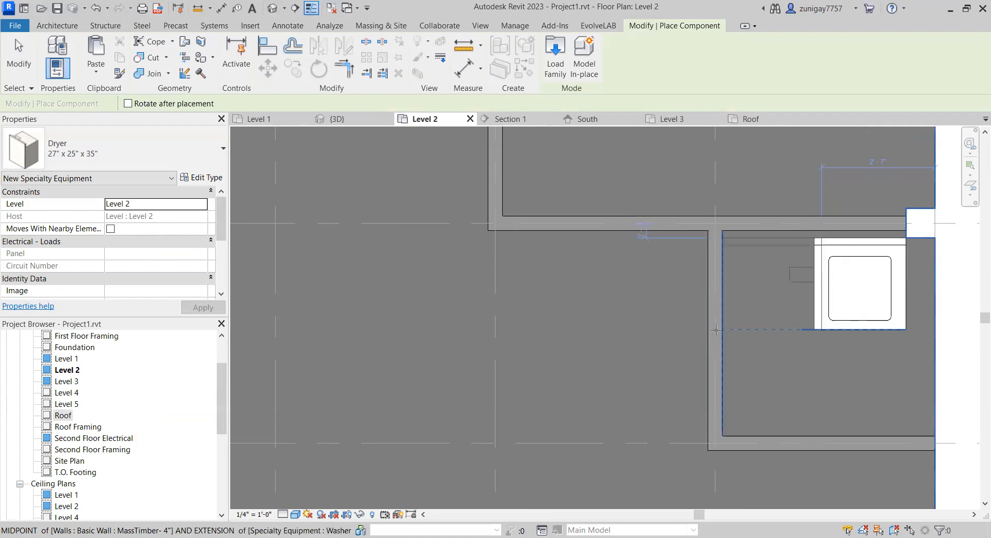
pyautogui.scroll(2, 715, 330)
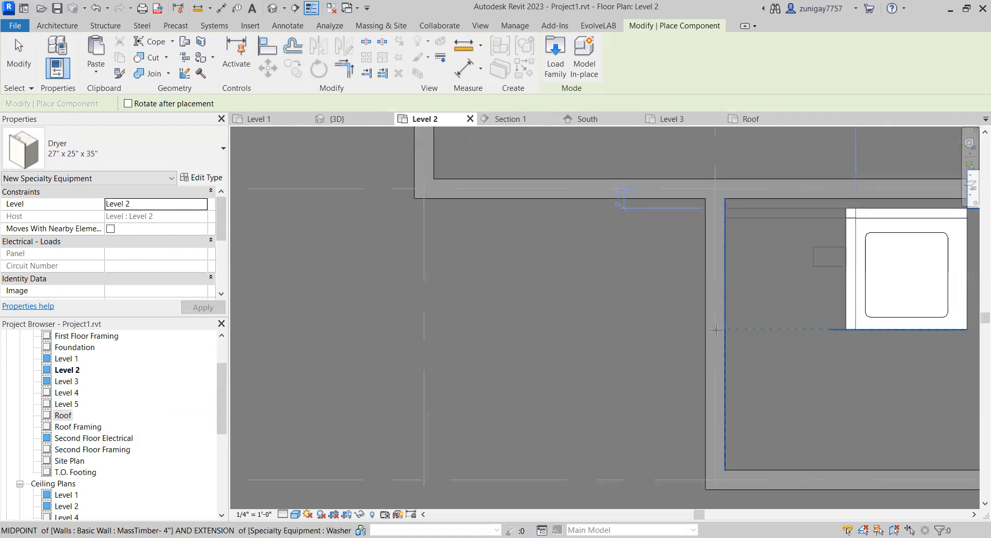
pyautogui.click(717, 330)
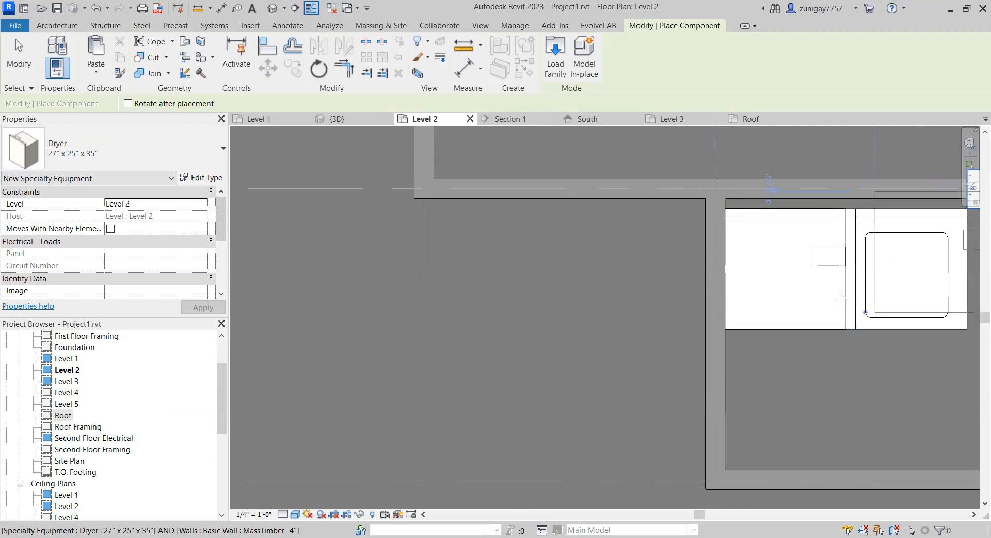
pyautogui.scroll(-1, 836, 292)
pyautogui.press('Escape')
pyautogui.press('Escape')
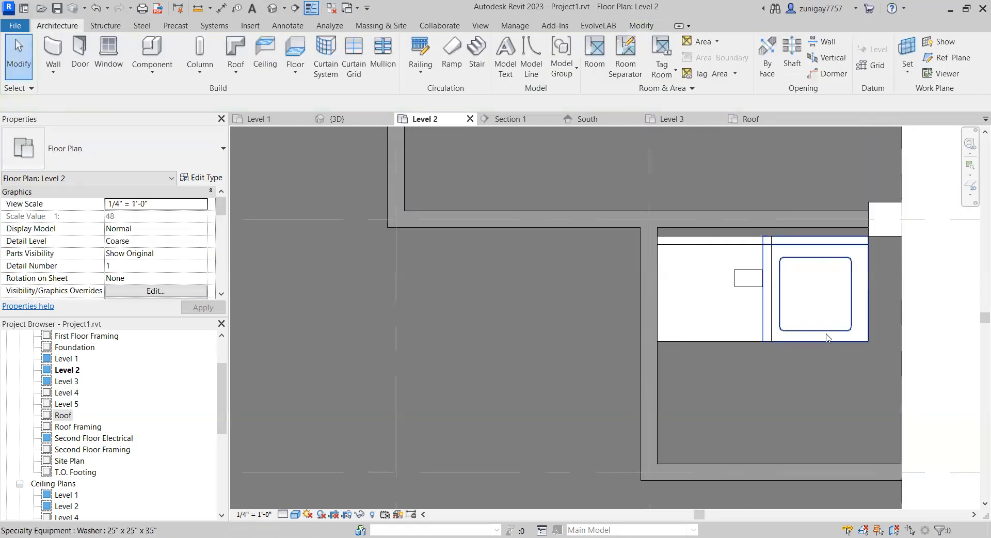
# Step: Nudge the washer east until it clears the overlapping dryer
pyautogui.click(827, 339)
pyautogui.press('Right')
pyautogui.press('Right')
pyautogui.press('Right')
pyautogui.press('Right')
pyautogui.press('Right')
pyautogui.press('Right')
pyautogui.press('Right')
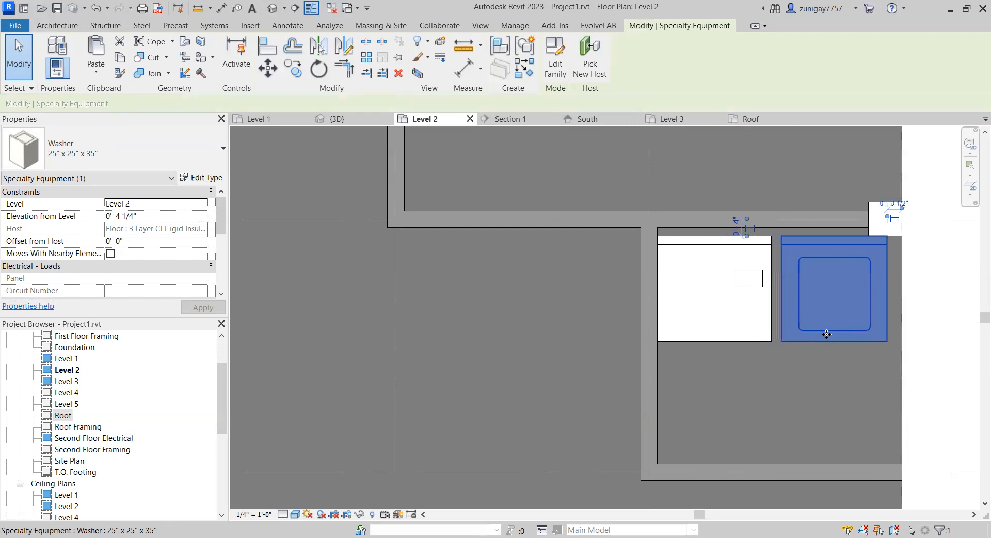
pyautogui.press('Escape')
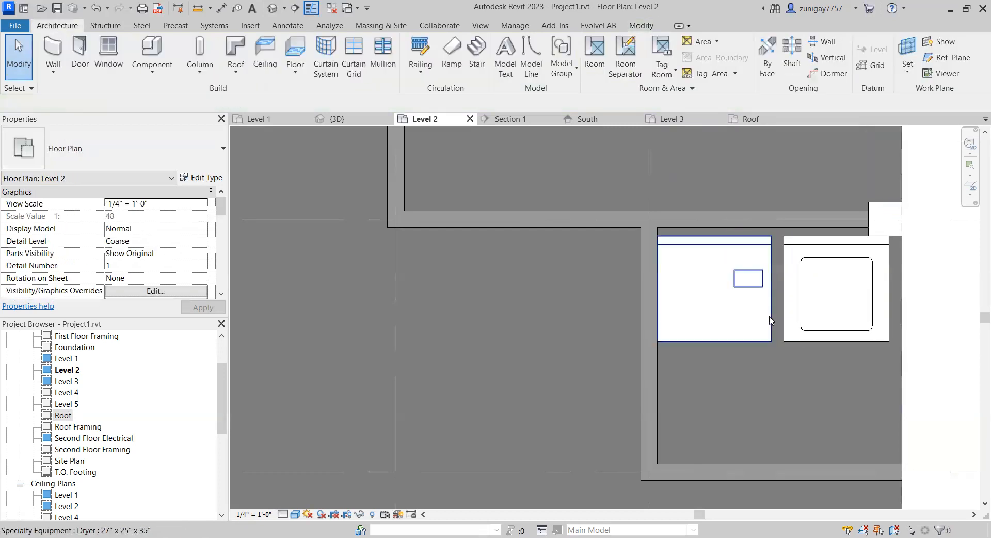
# Step: Nudge the dryer east so it sits directly beside the washer
pyautogui.click(770, 315)
pyautogui.press('Right')
pyautogui.press('Right')
pyautogui.press('Right')
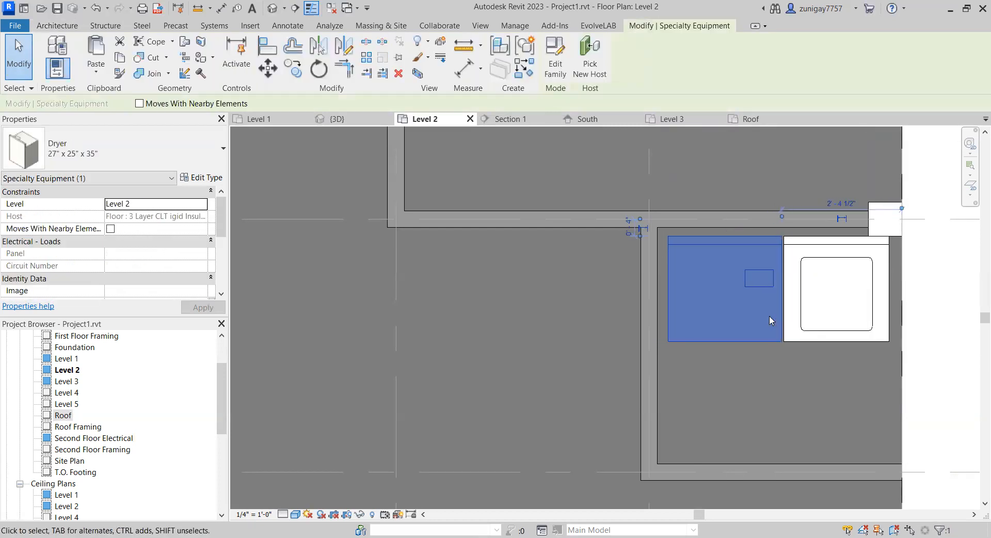
pyautogui.click(781, 377)
# Step: Review the furnished closet in the Level 2 plan and the three bays together in the 3D view
pyautogui.scroll(-1, 767, 366)
pyautogui.moveTo(767, 366)
pyautogui.mouseDown(button='middle')
pyautogui.moveTo(735, 408)
pyautogui.moveTo(754, 354)
pyautogui.mouseUp(button='middle')
pyautogui.scroll(-2, 735, 406)
pyautogui.scroll(-1, 540, 331)
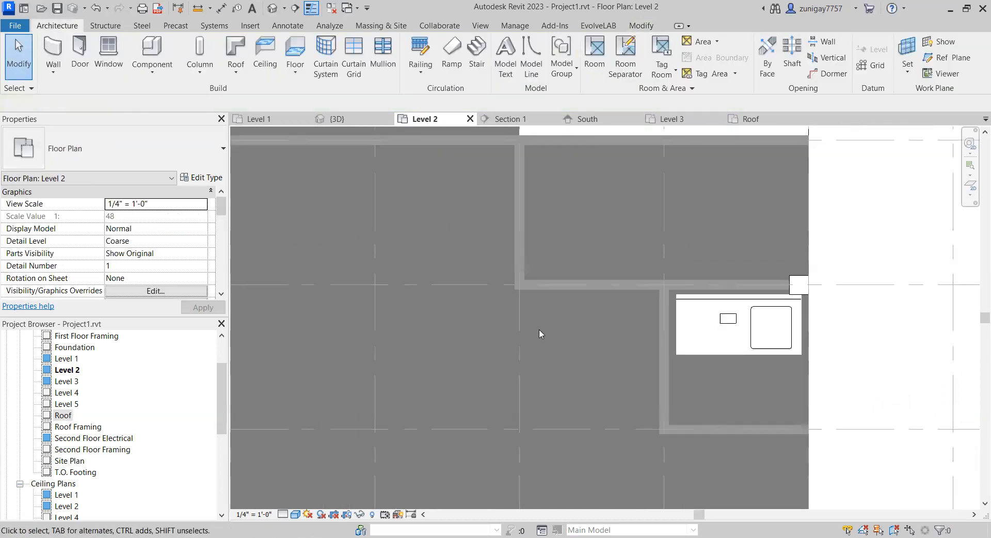
pyautogui.moveTo(447, 197); pyautogui.dragTo(516, 216, button='middle')
pyautogui.scroll(-1, 478, 217)
pyautogui.scroll(-1, 491, 214)
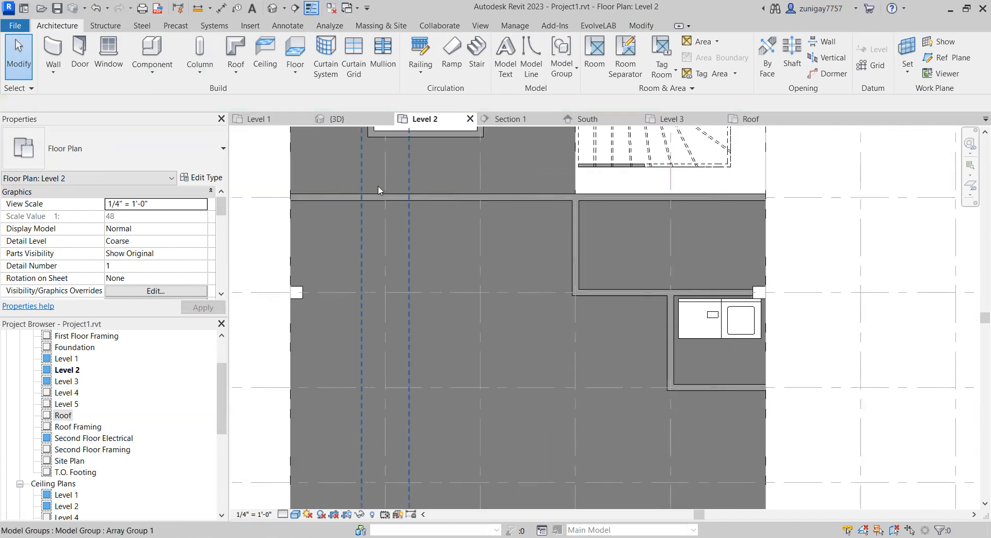
pyautogui.scroll(-2, 448, 244)
pyautogui.moveTo(448, 243); pyautogui.dragTo(495, 259, button='middle')
pyautogui.scroll(-1, 497, 255)
pyautogui.click(337, 118)
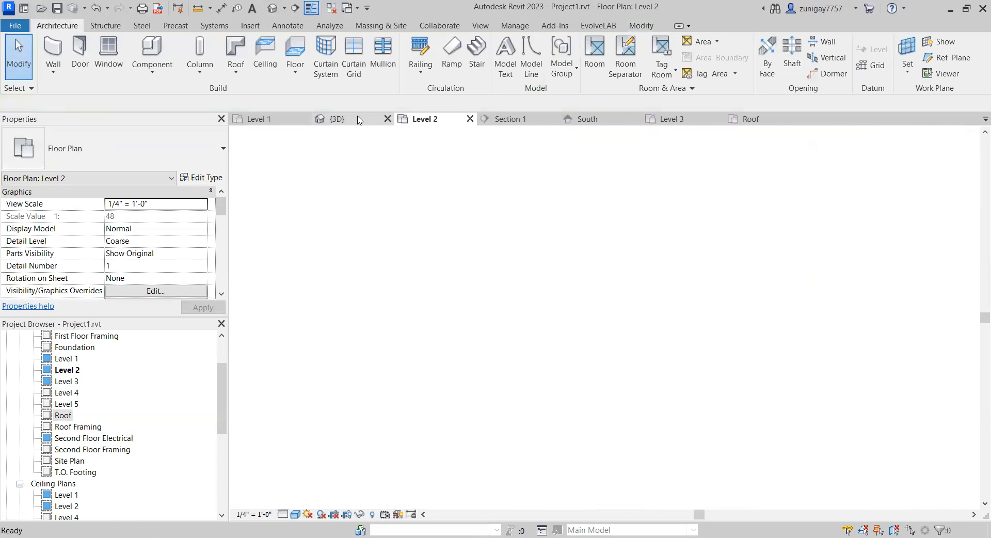
pyautogui.moveTo(562, 293); pyautogui.dragTo(641, 336, button='middle')
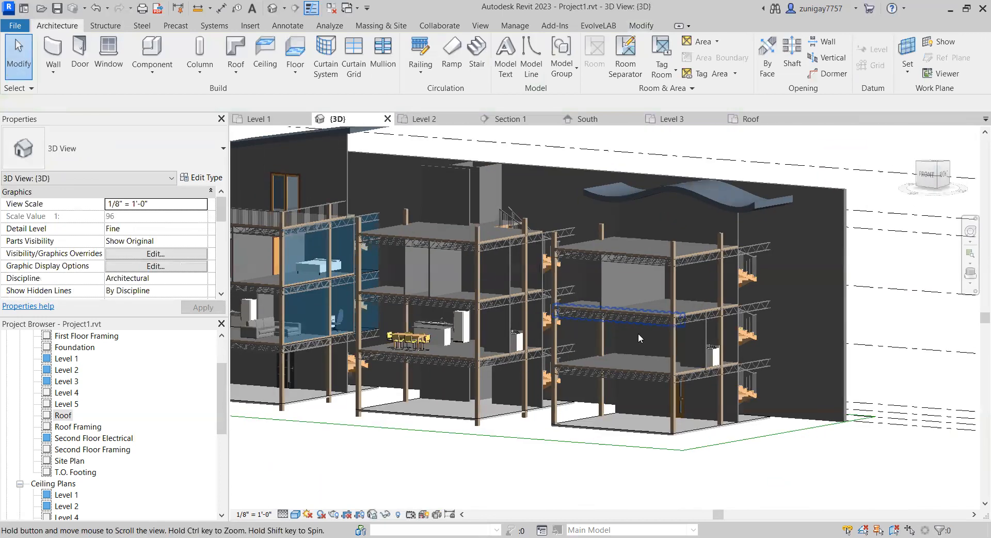
pyautogui.scroll(-1, 691, 307)
pyautogui.moveTo(693, 307); pyautogui.dragTo(759, 294, button='middle')
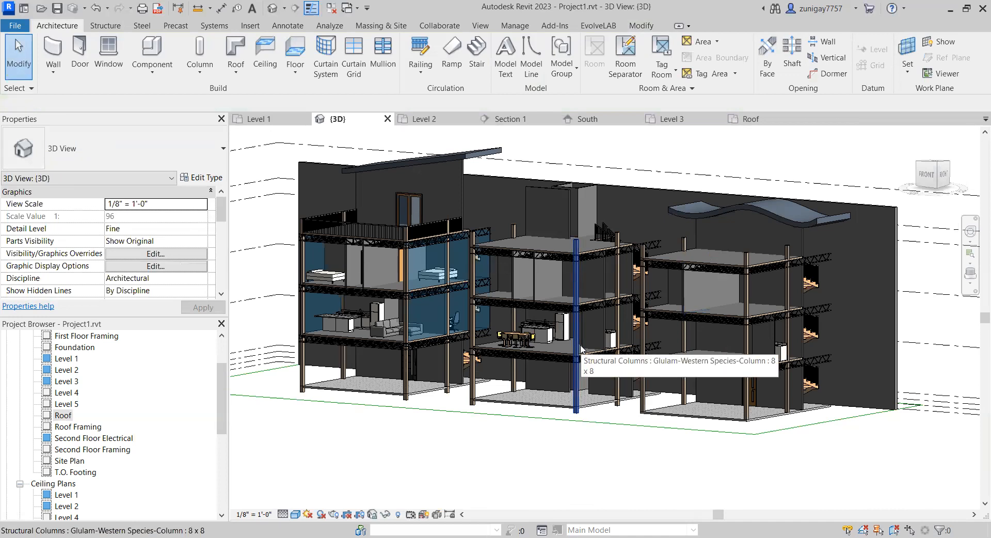
pyautogui.moveTo(581, 349); pyautogui.dragTo(597, 378, button='middle')
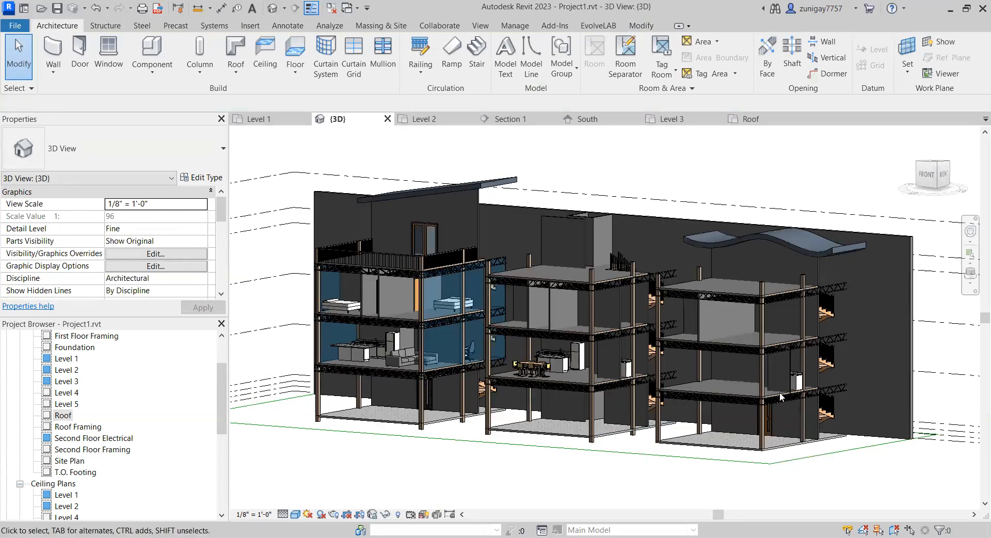